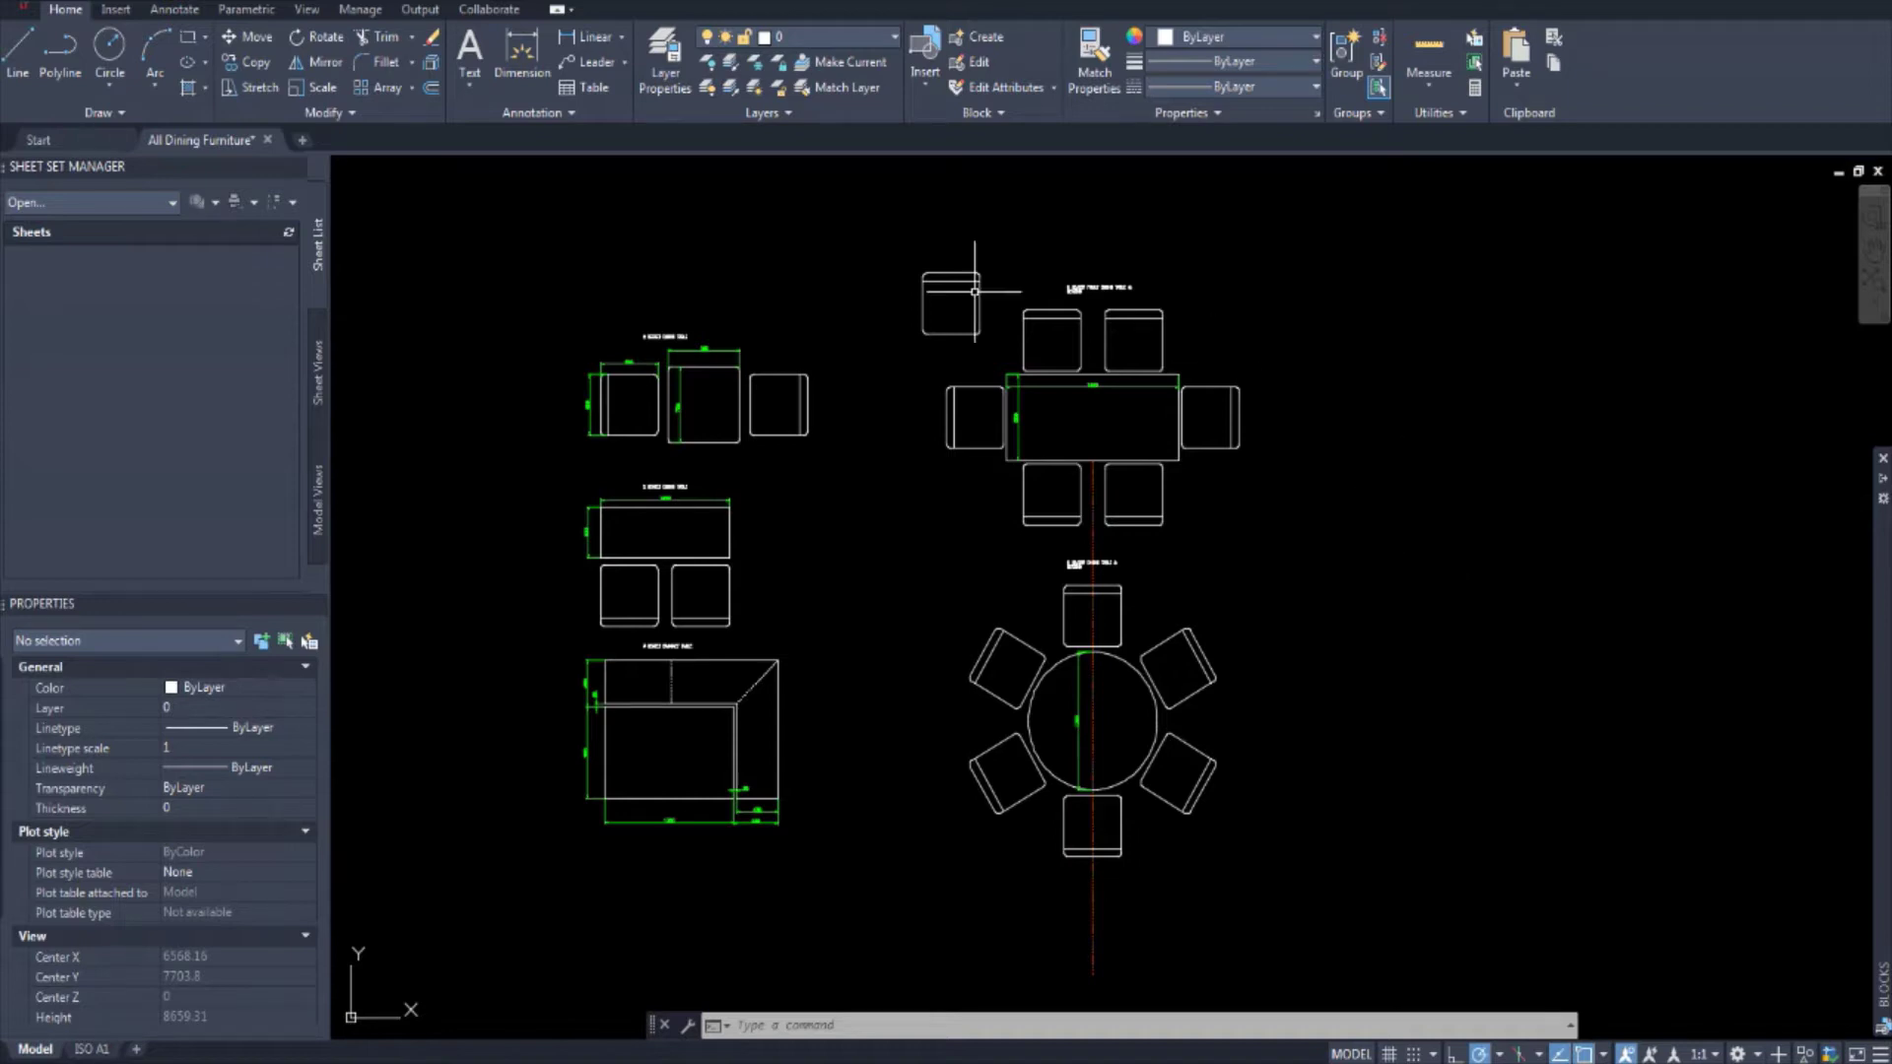
# Step: Look over the dining furniture plans, from the two-seater and banquet tables to the six-seater layouts
pyautogui.scroll(5, 575, 438)
pyautogui.scroll(-2, 730, 437)
pyautogui.scroll(-2, 730, 437)
pyautogui.scroll(2, 806, 561)
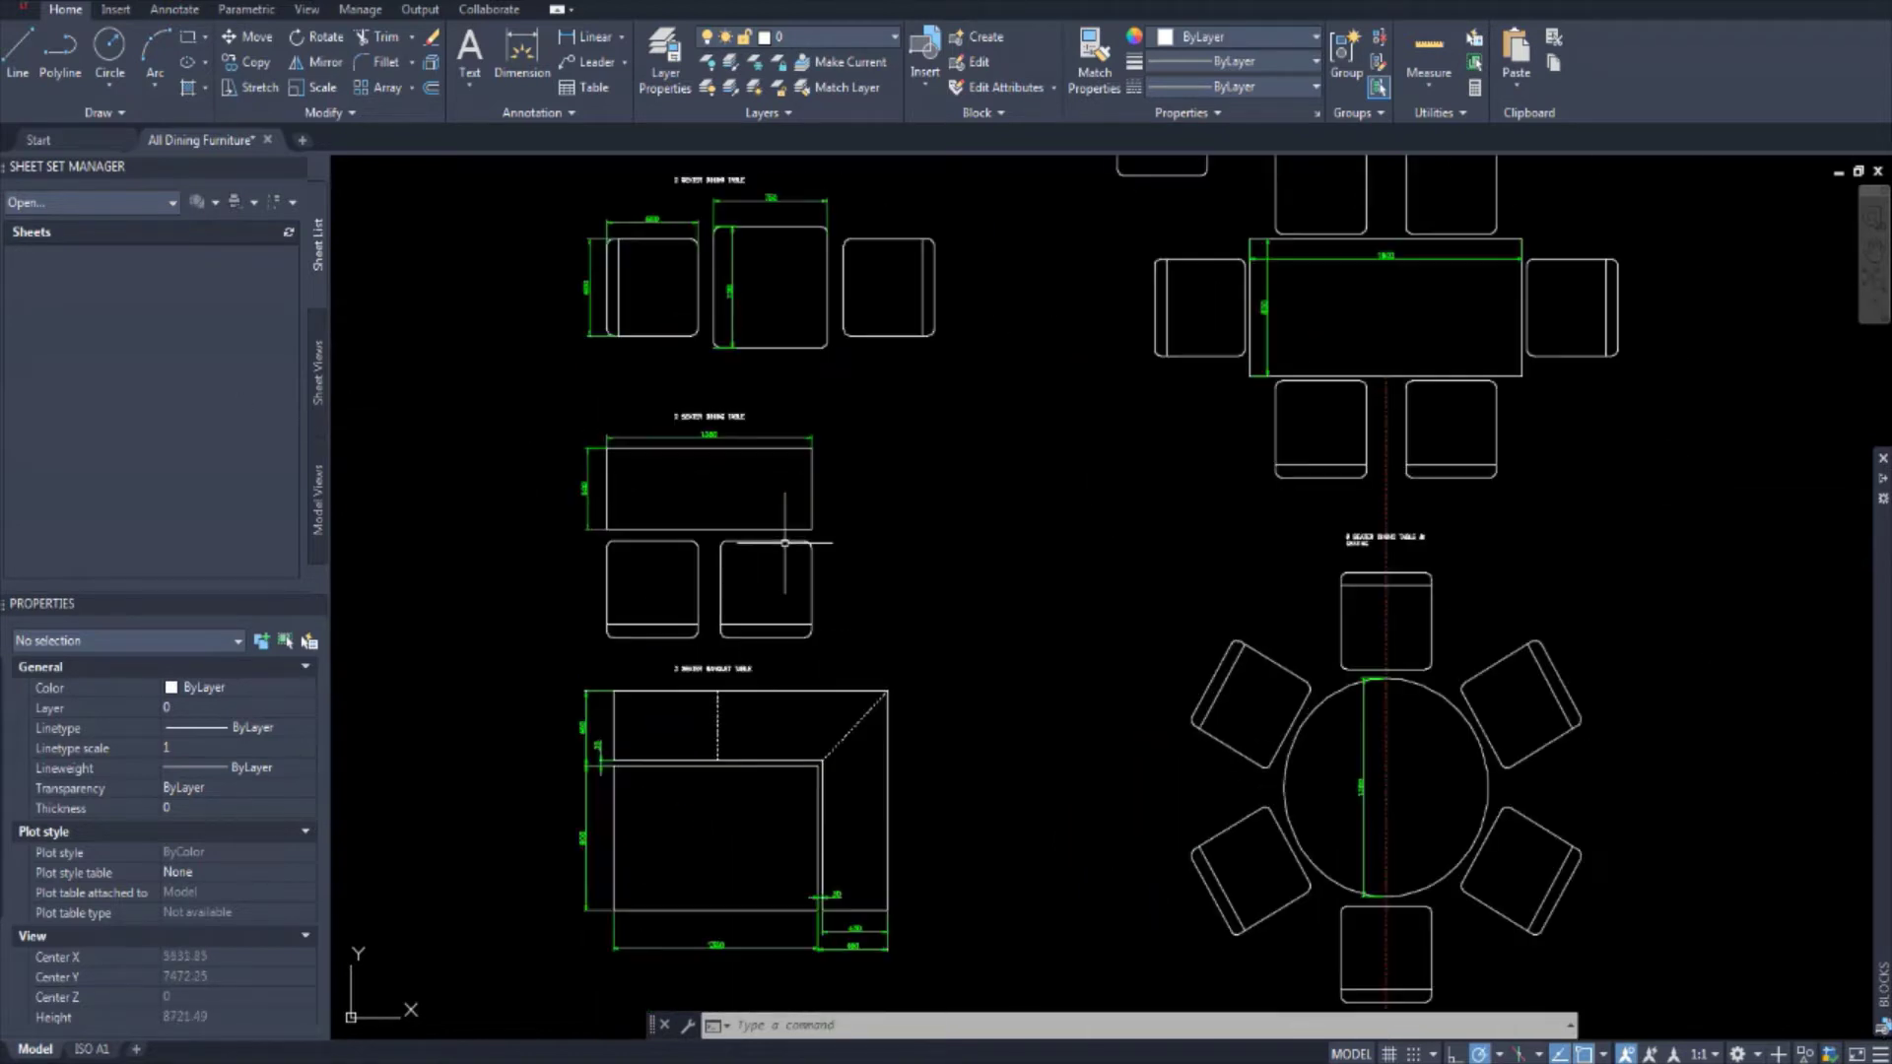
pyautogui.moveTo(854, 533); pyautogui.dragTo(777, 577, button='middle')
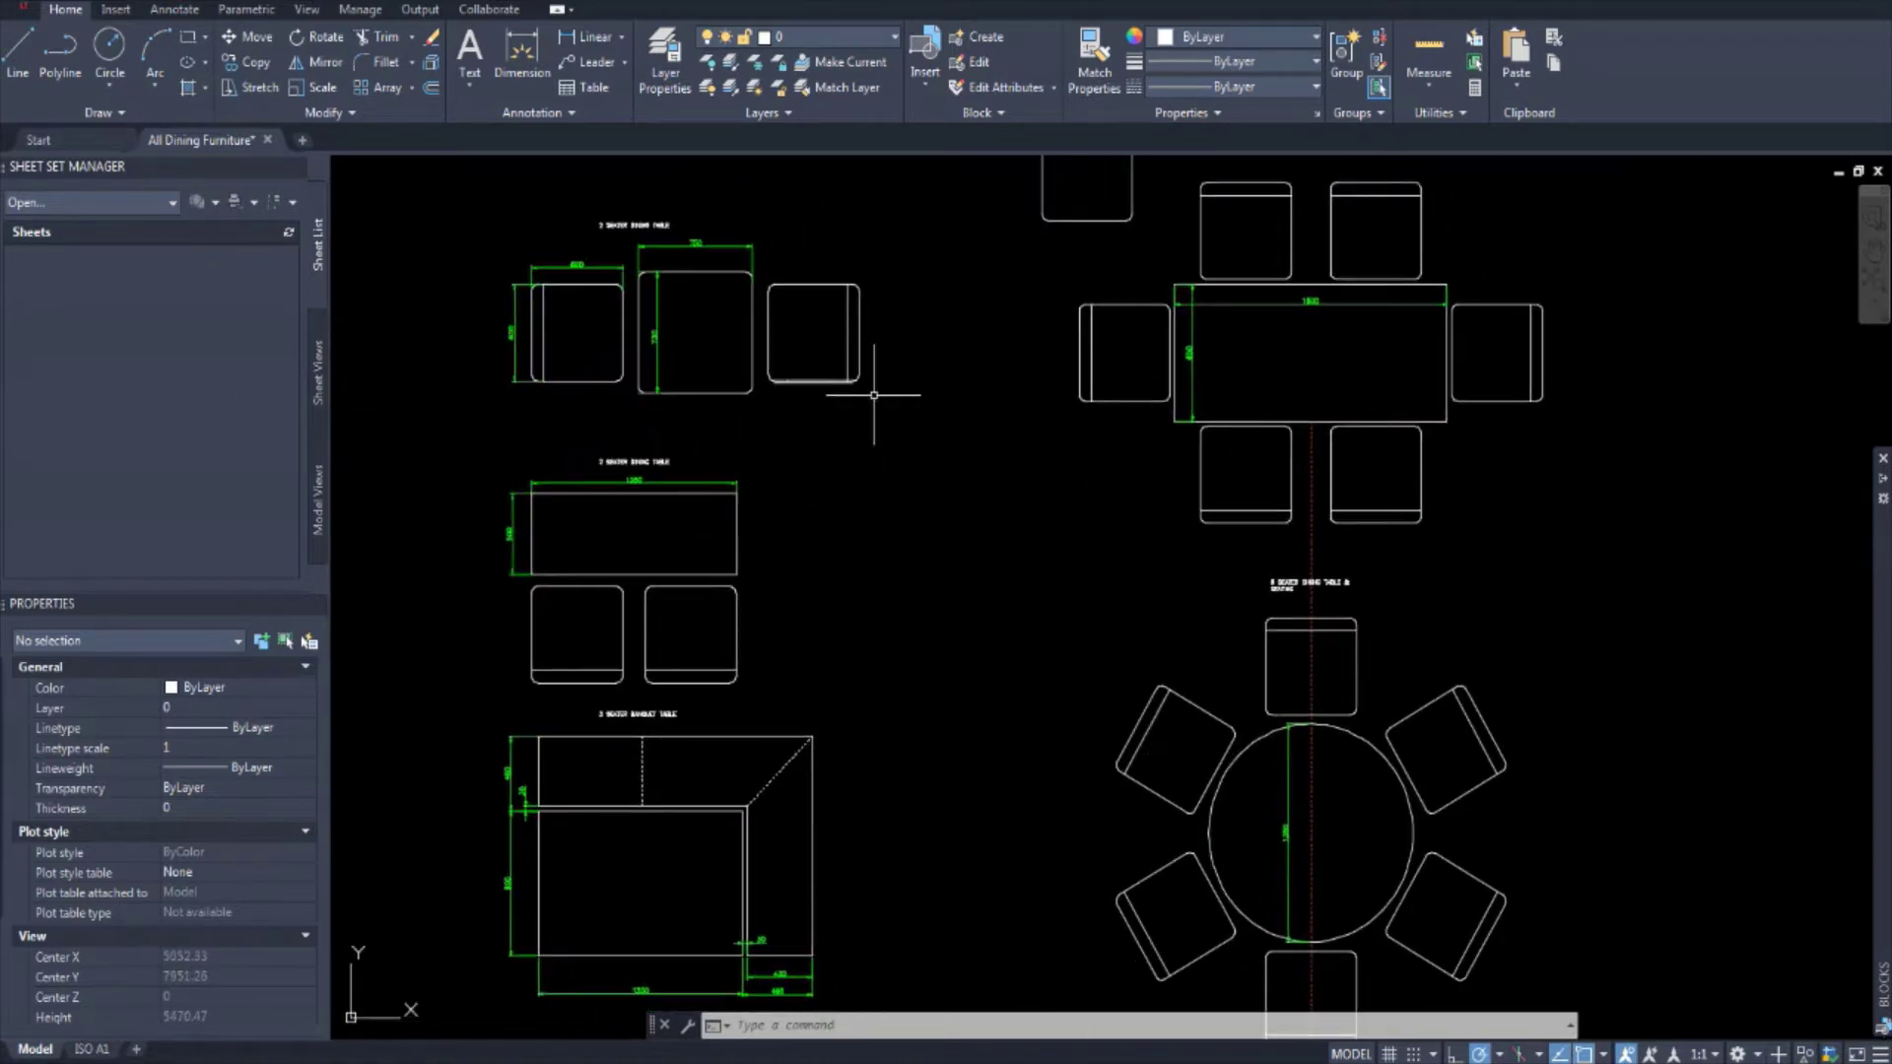
pyautogui.moveTo(946, 482)
pyautogui.mouseDown(button='middle')
pyautogui.moveTo(802, 456)
pyautogui.moveTo(799, 421)
pyautogui.mouseUp(button='middle')
pyautogui.moveTo(1179, 332); pyautogui.dragTo(959, 545, button='middle')
pyautogui.scroll(3, 958, 543)
pyautogui.scroll(-6, 958, 544)
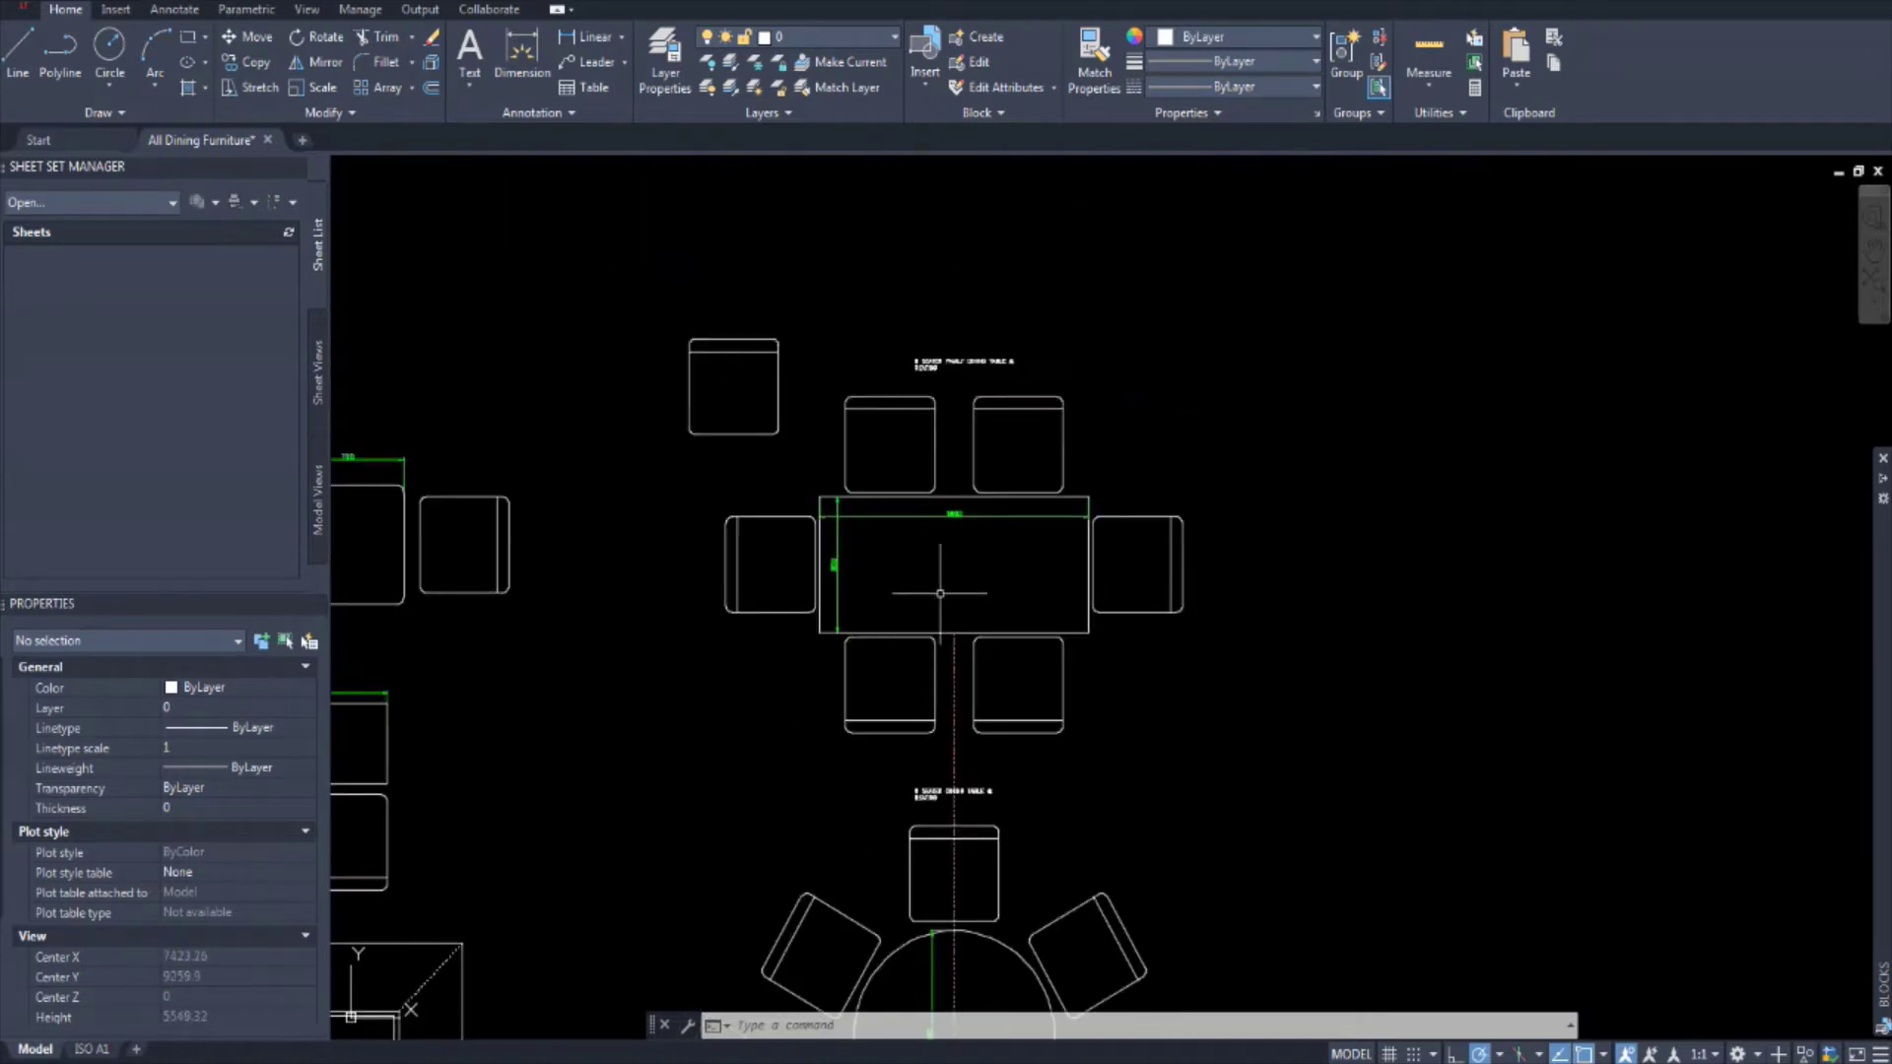
# Step: Examine the rectangular six-seater family dining table, its dimensions and the rounded chairs placed around it
pyautogui.scroll(2, 936, 591)
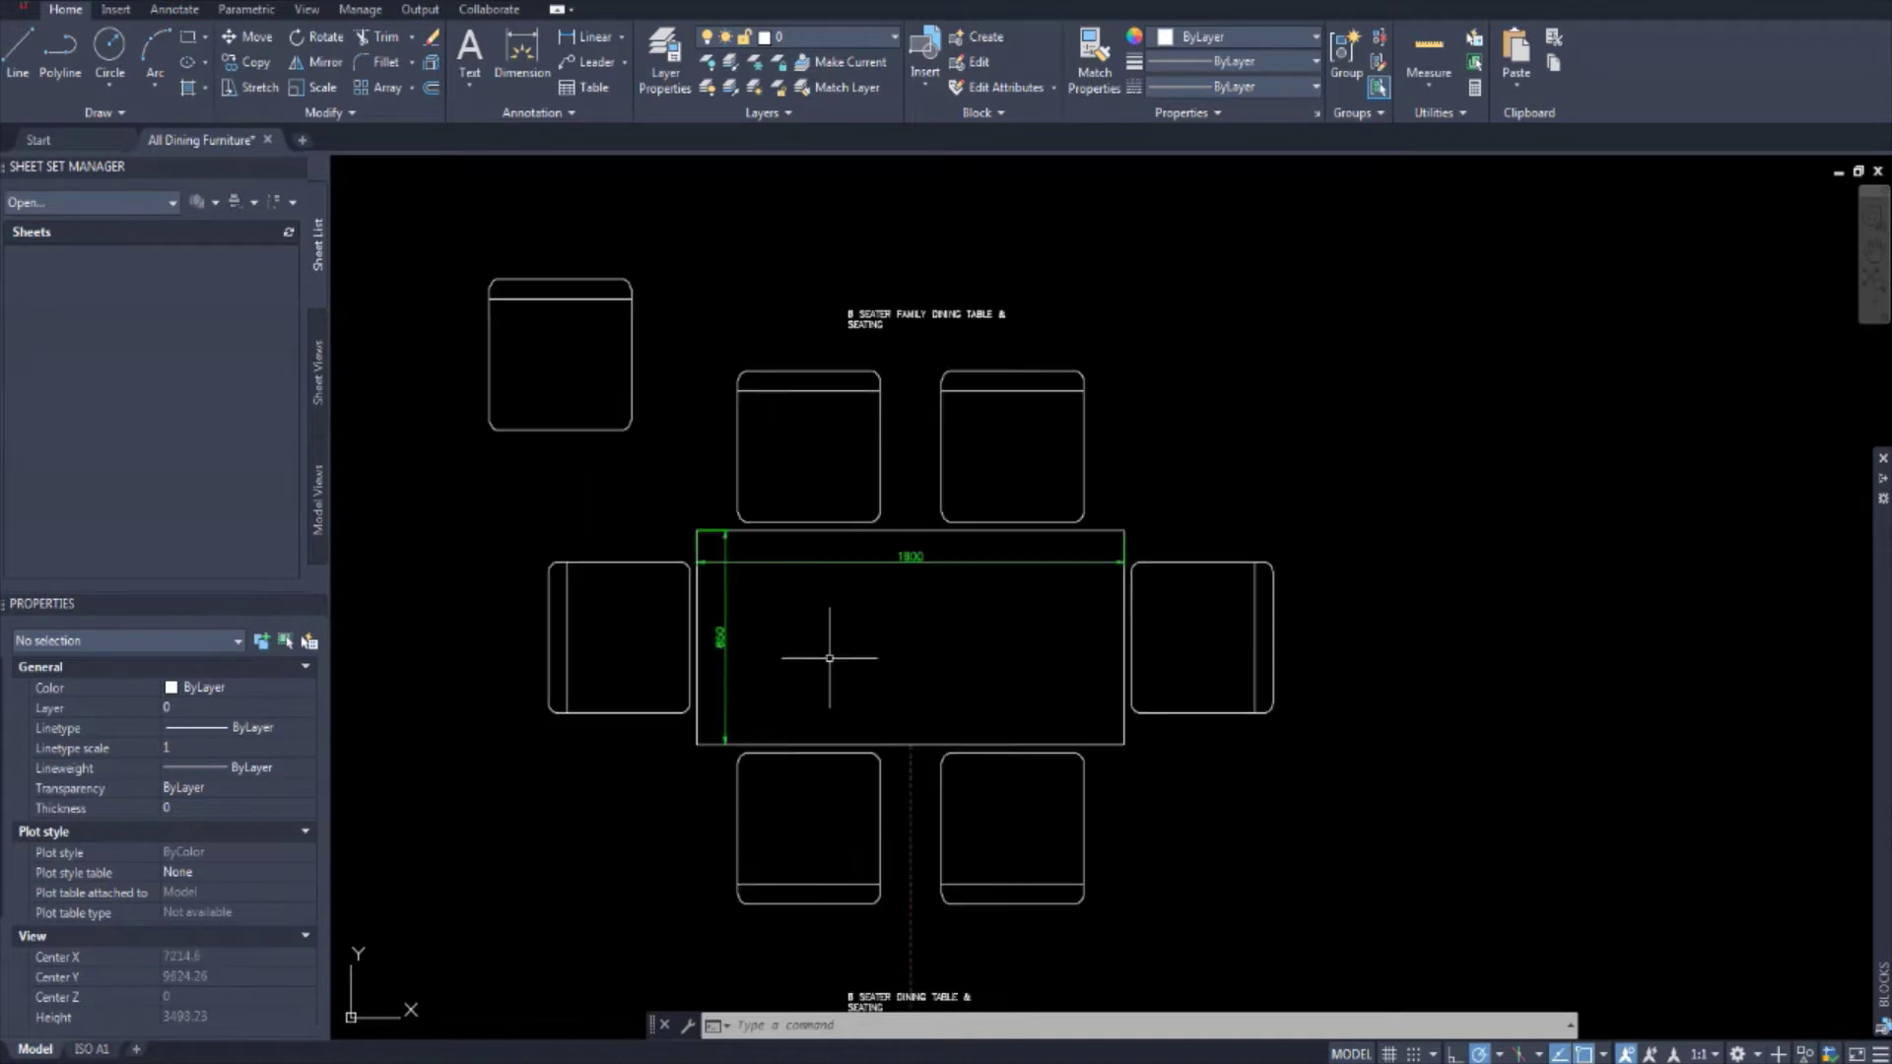
pyautogui.scroll(2, 882, 605)
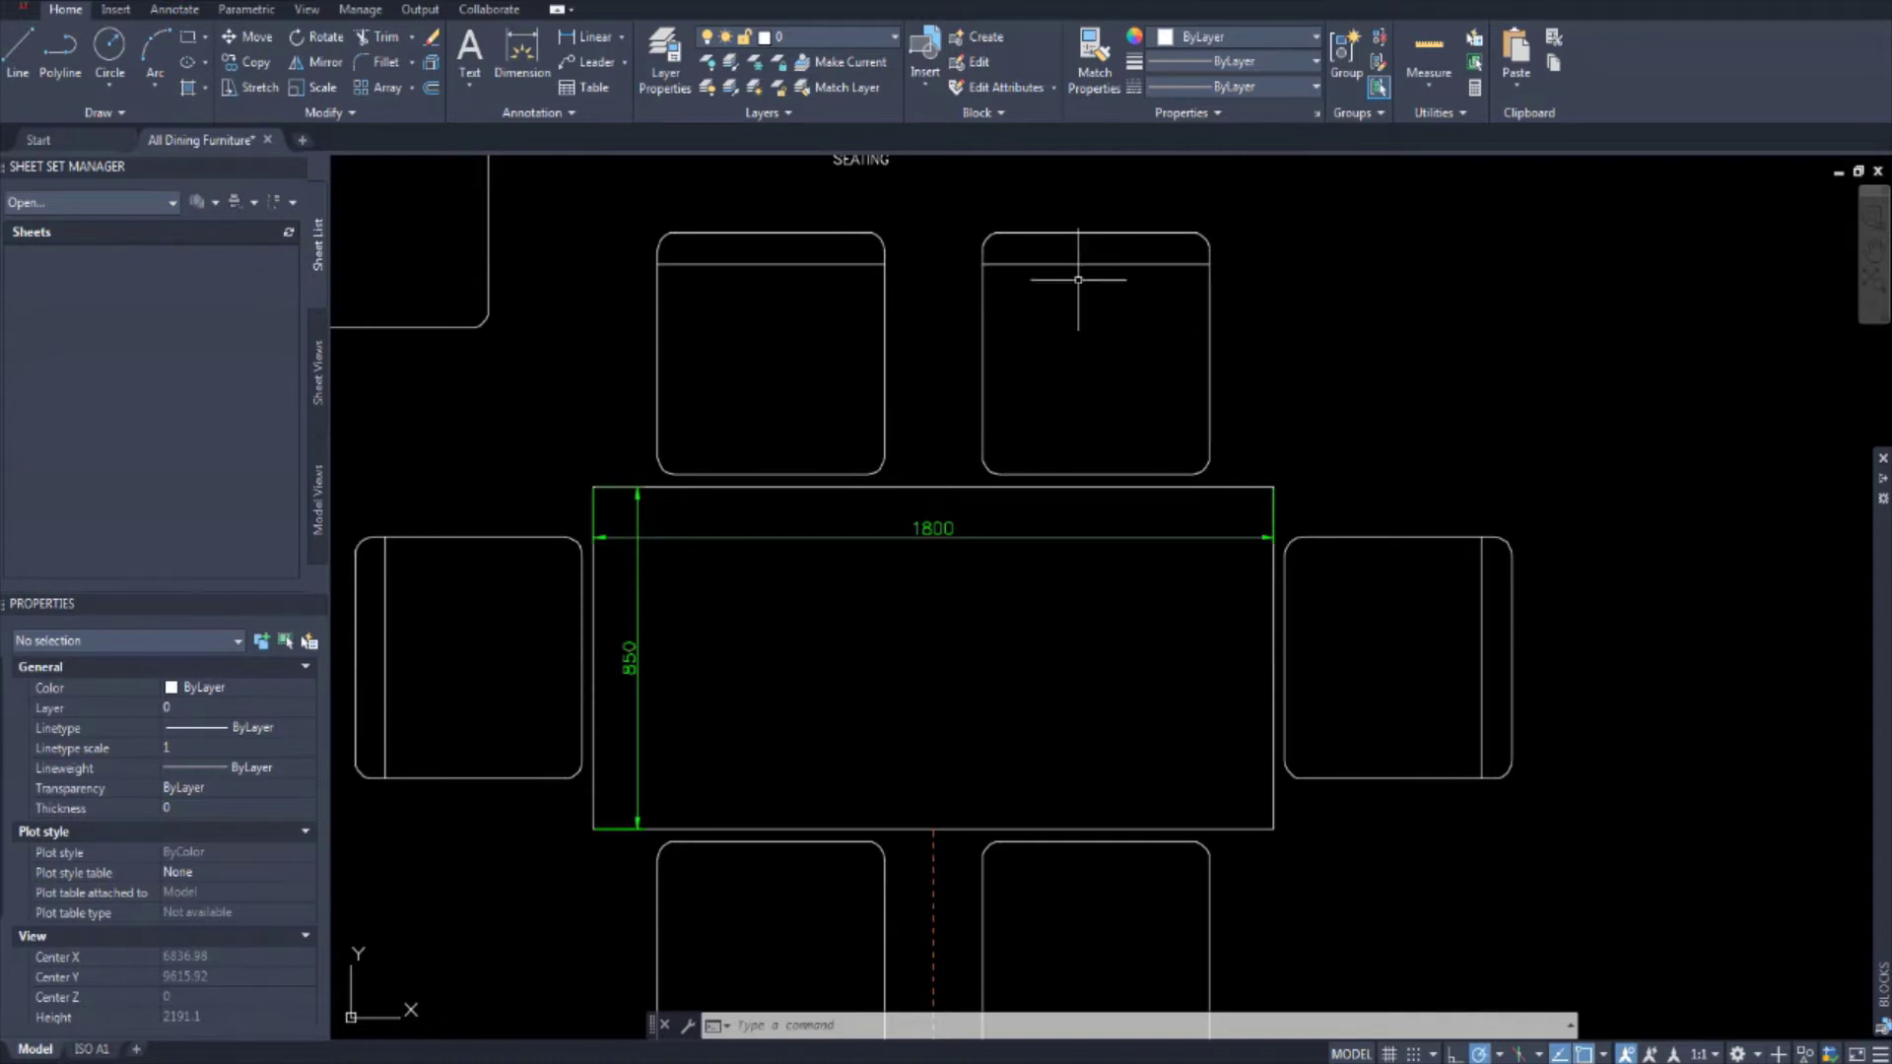
pyautogui.moveTo(1067, 289); pyautogui.dragTo(1068, 303, button='middle')
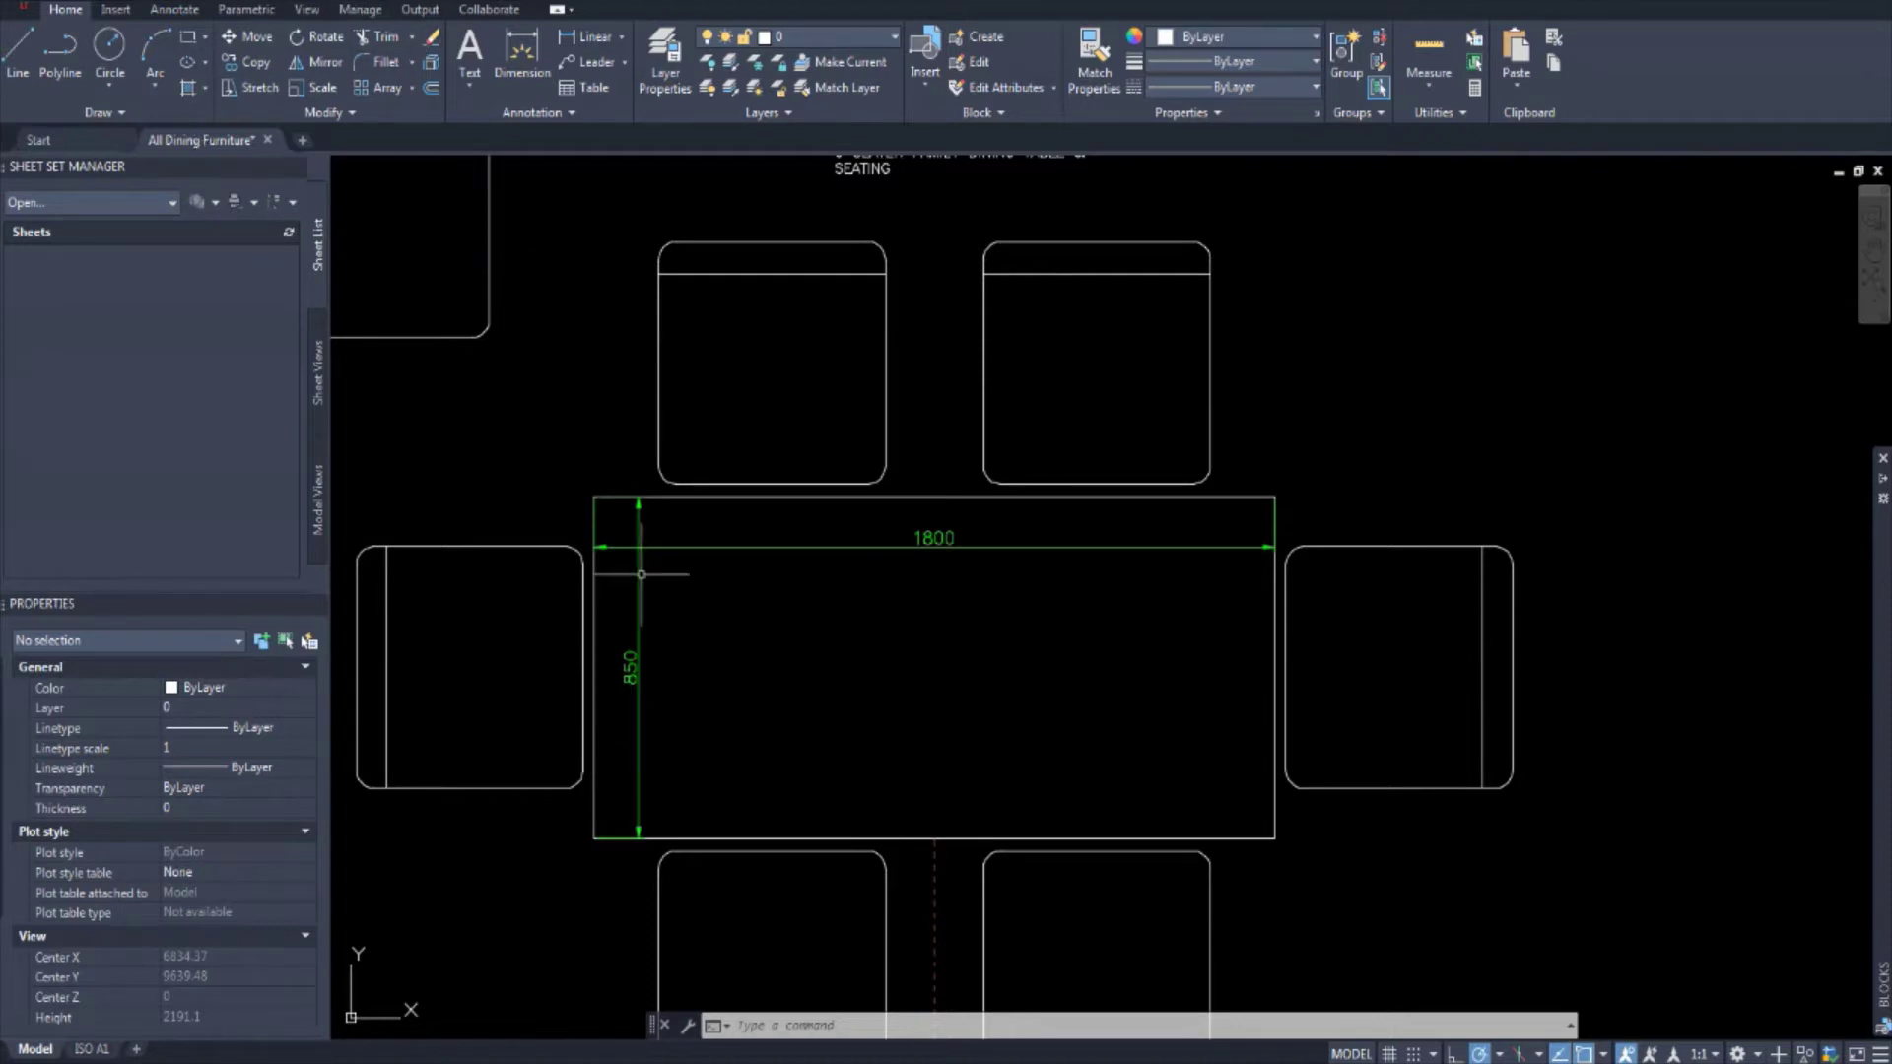
pyautogui.moveTo(853, 568)
pyautogui.mouseDown(button='middle')
pyautogui.moveTo(917, 501)
pyautogui.moveTo(907, 522)
pyautogui.mouseUp(button='middle')
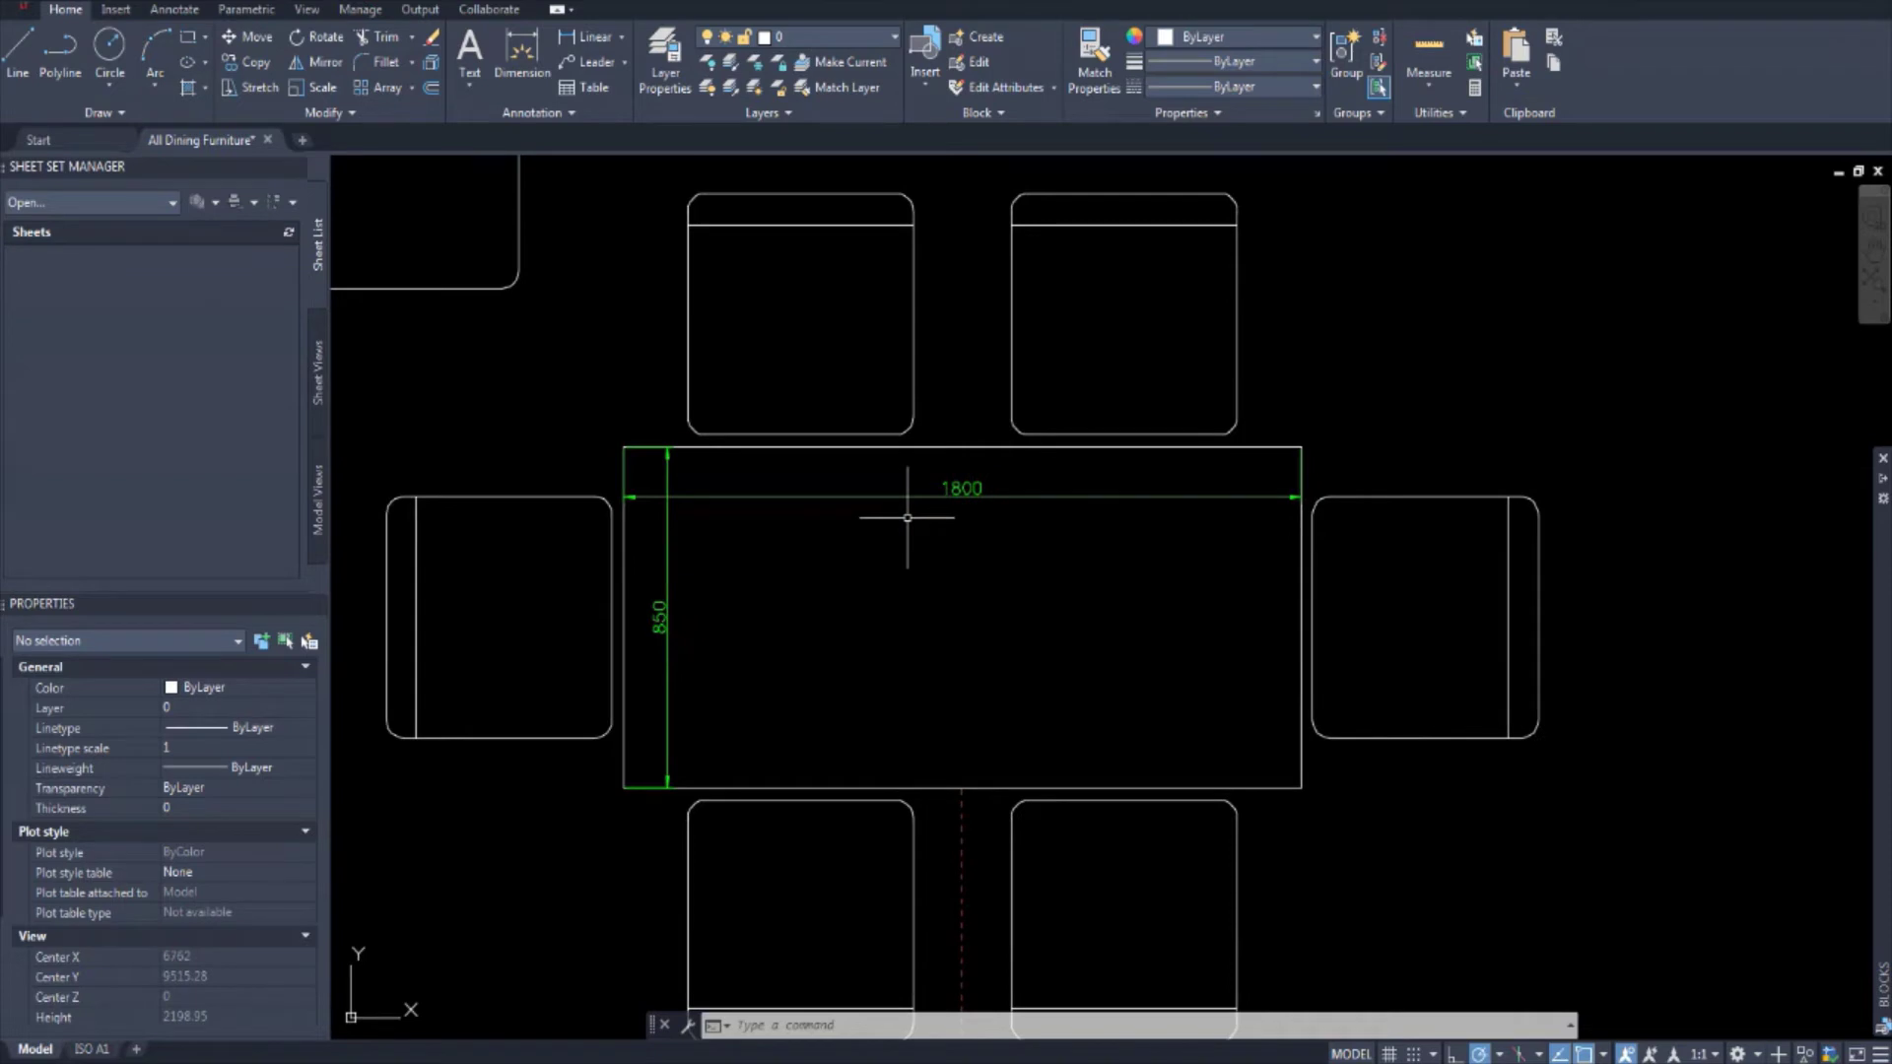
pyautogui.scroll(-2, 907, 518)
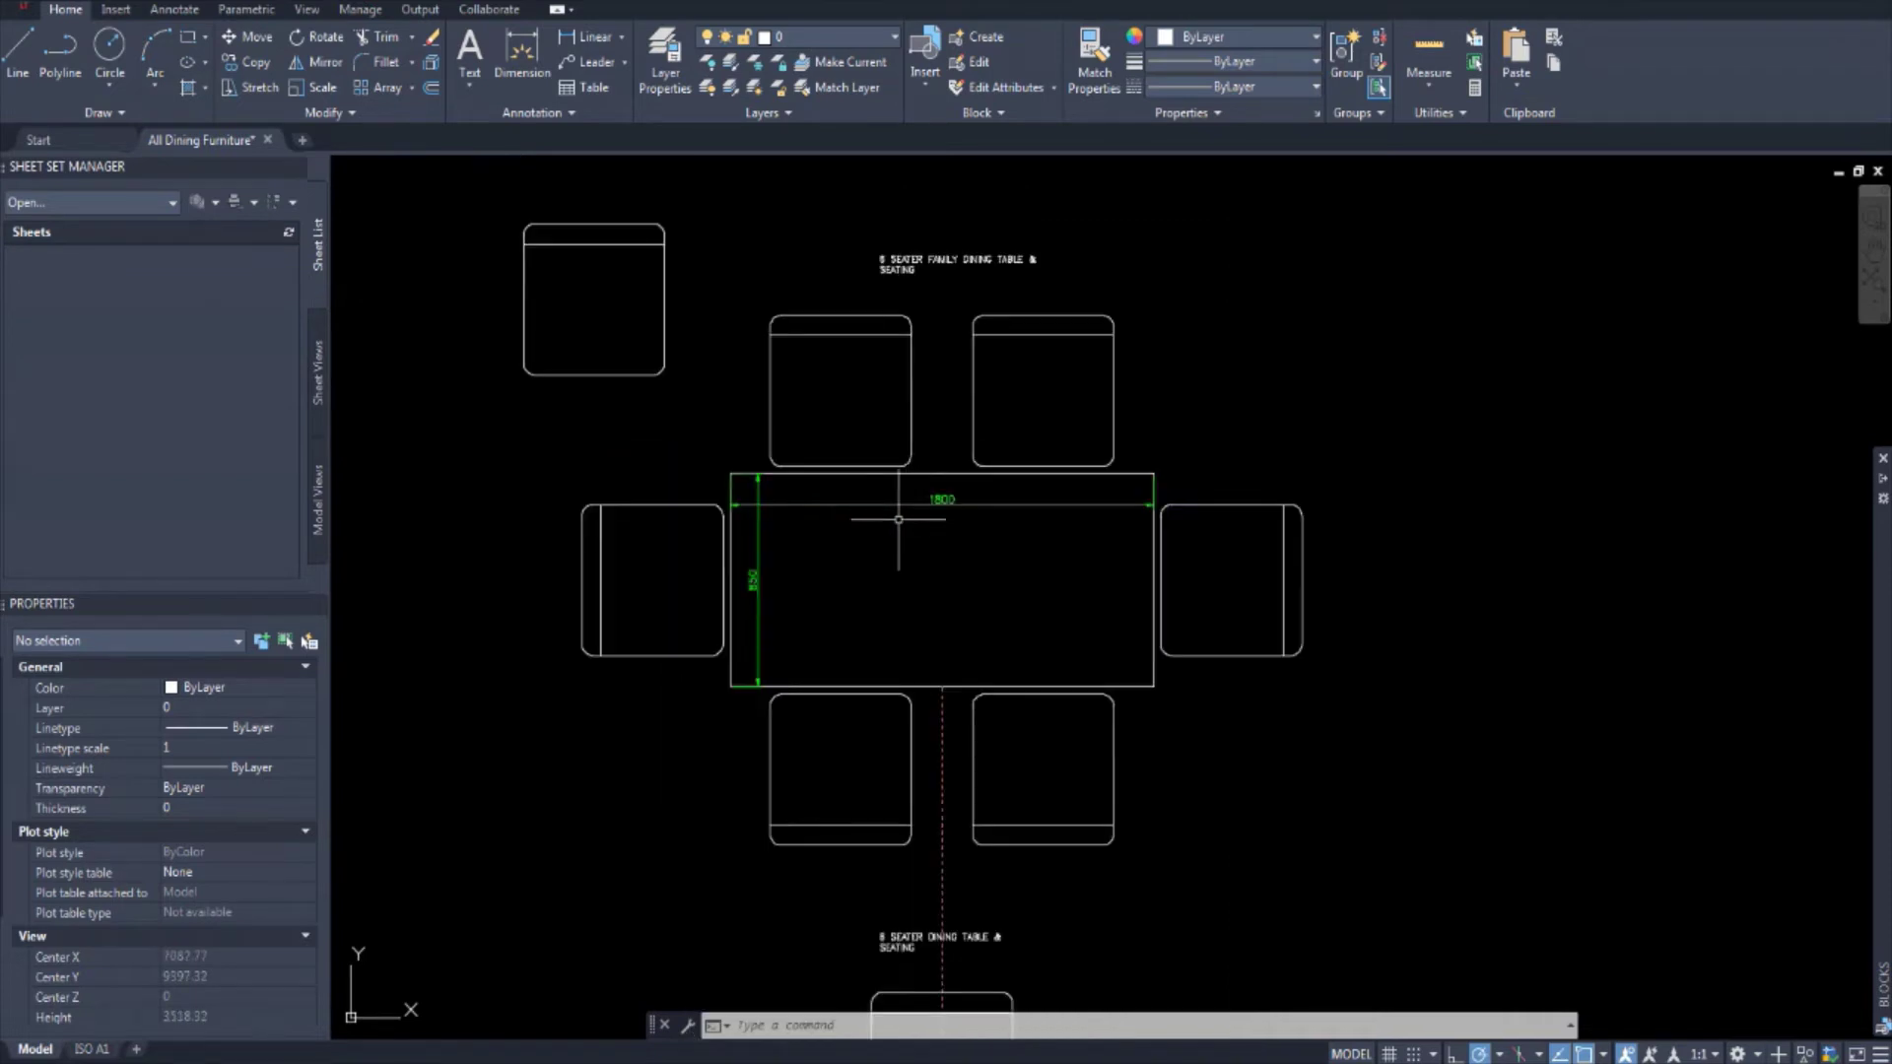
pyautogui.scroll(2, 898, 519)
pyautogui.scroll(-2, 863, 483)
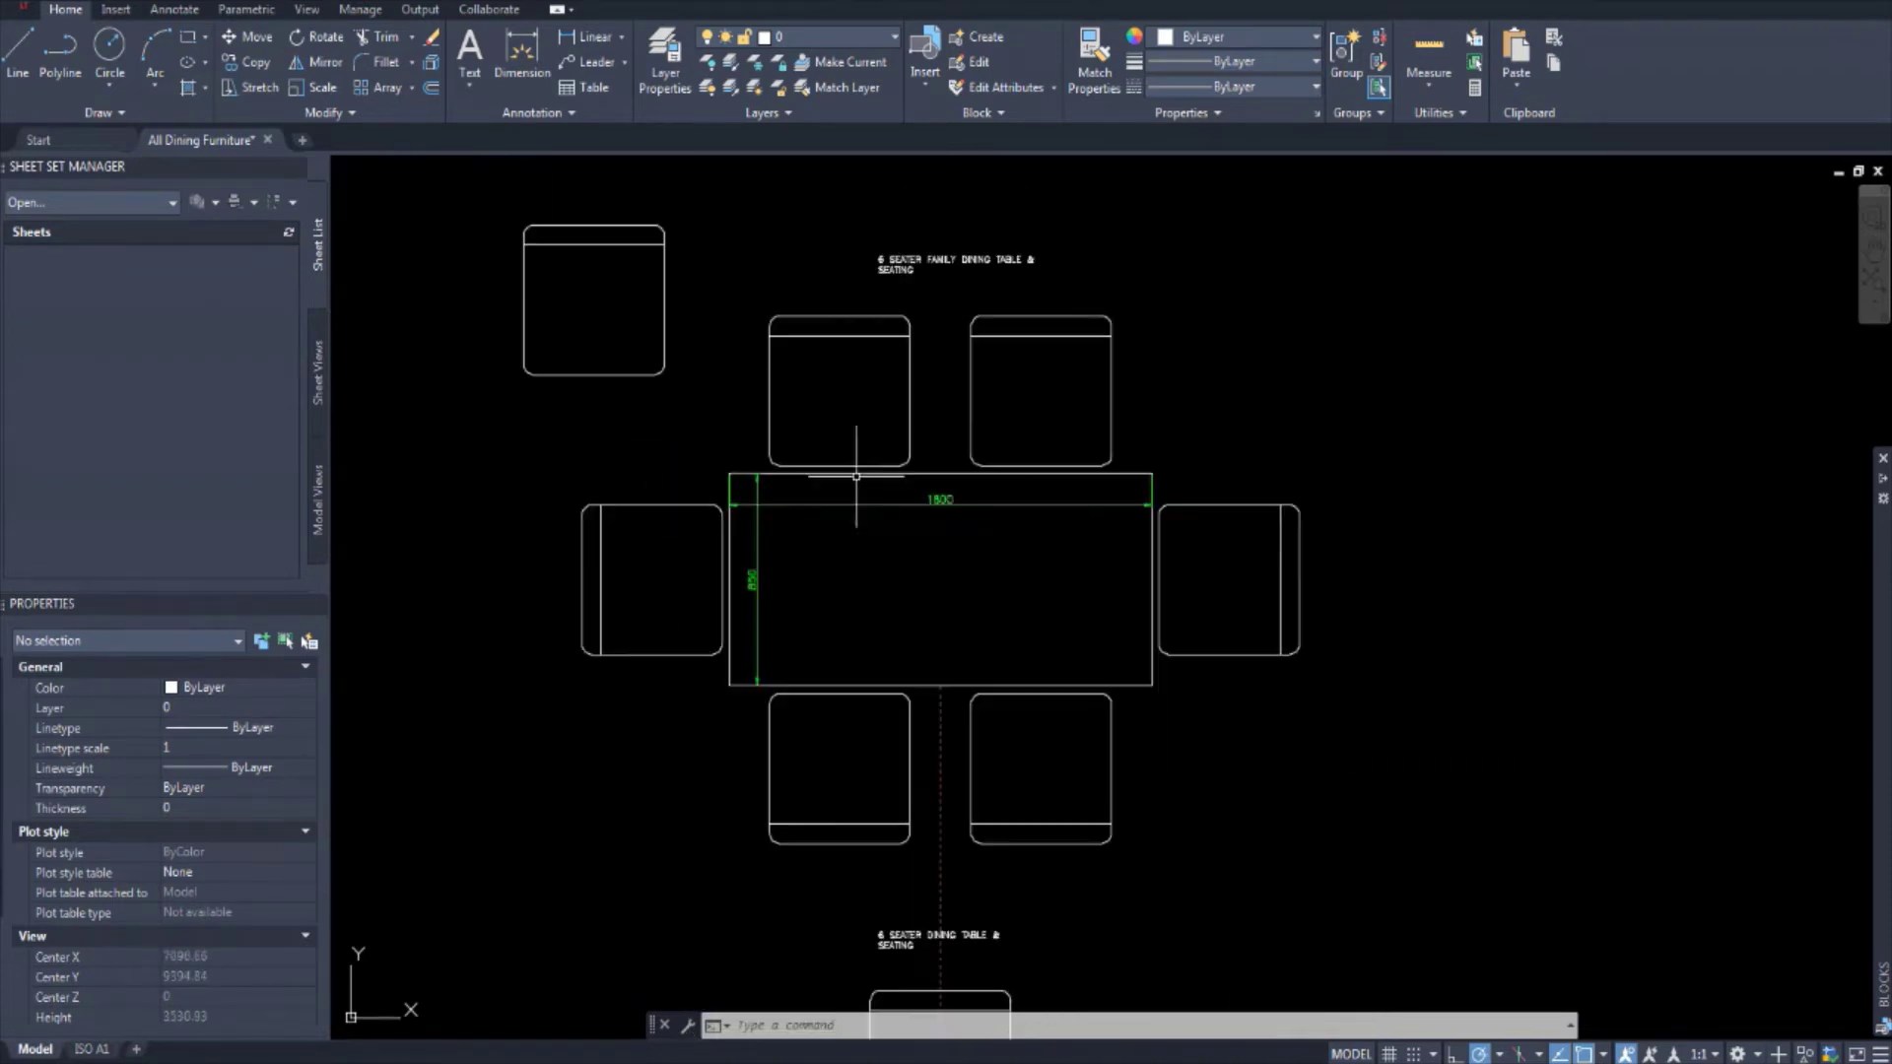
pyautogui.scroll(4, 772, 313)
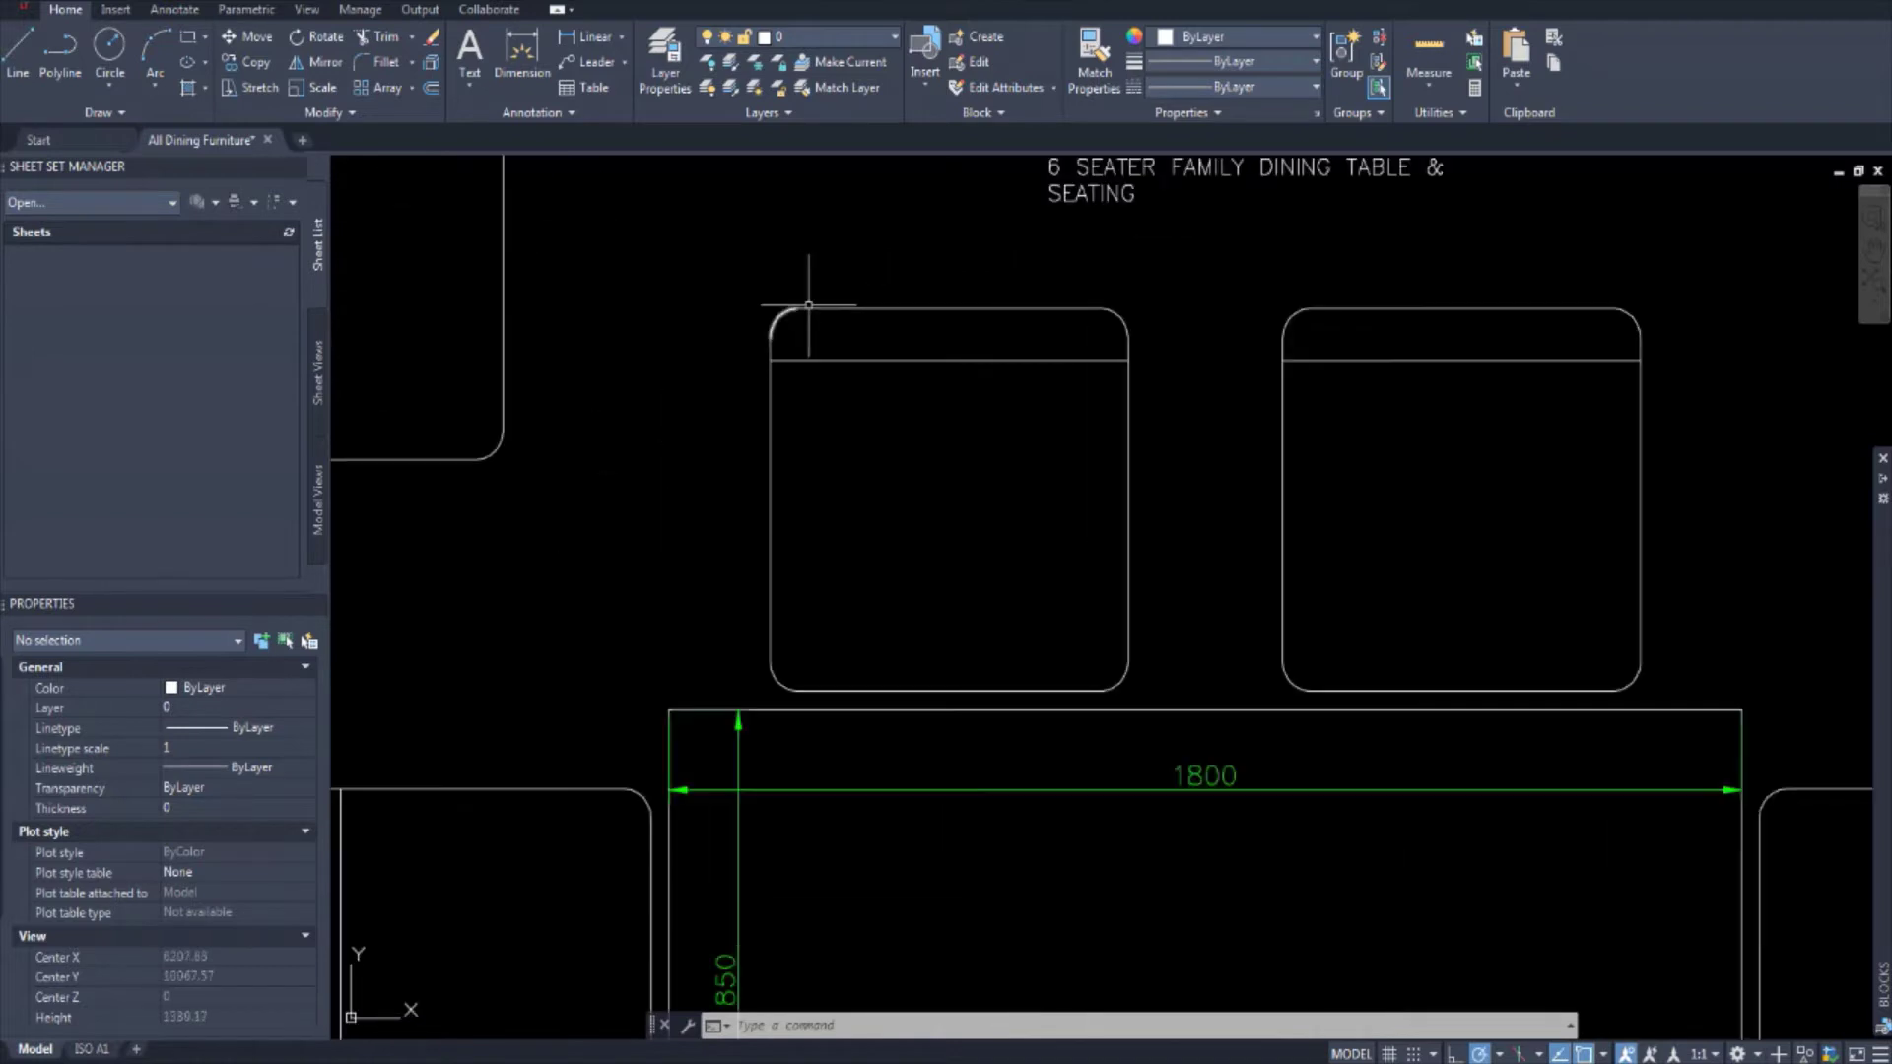
pyautogui.scroll(-2, 792, 328)
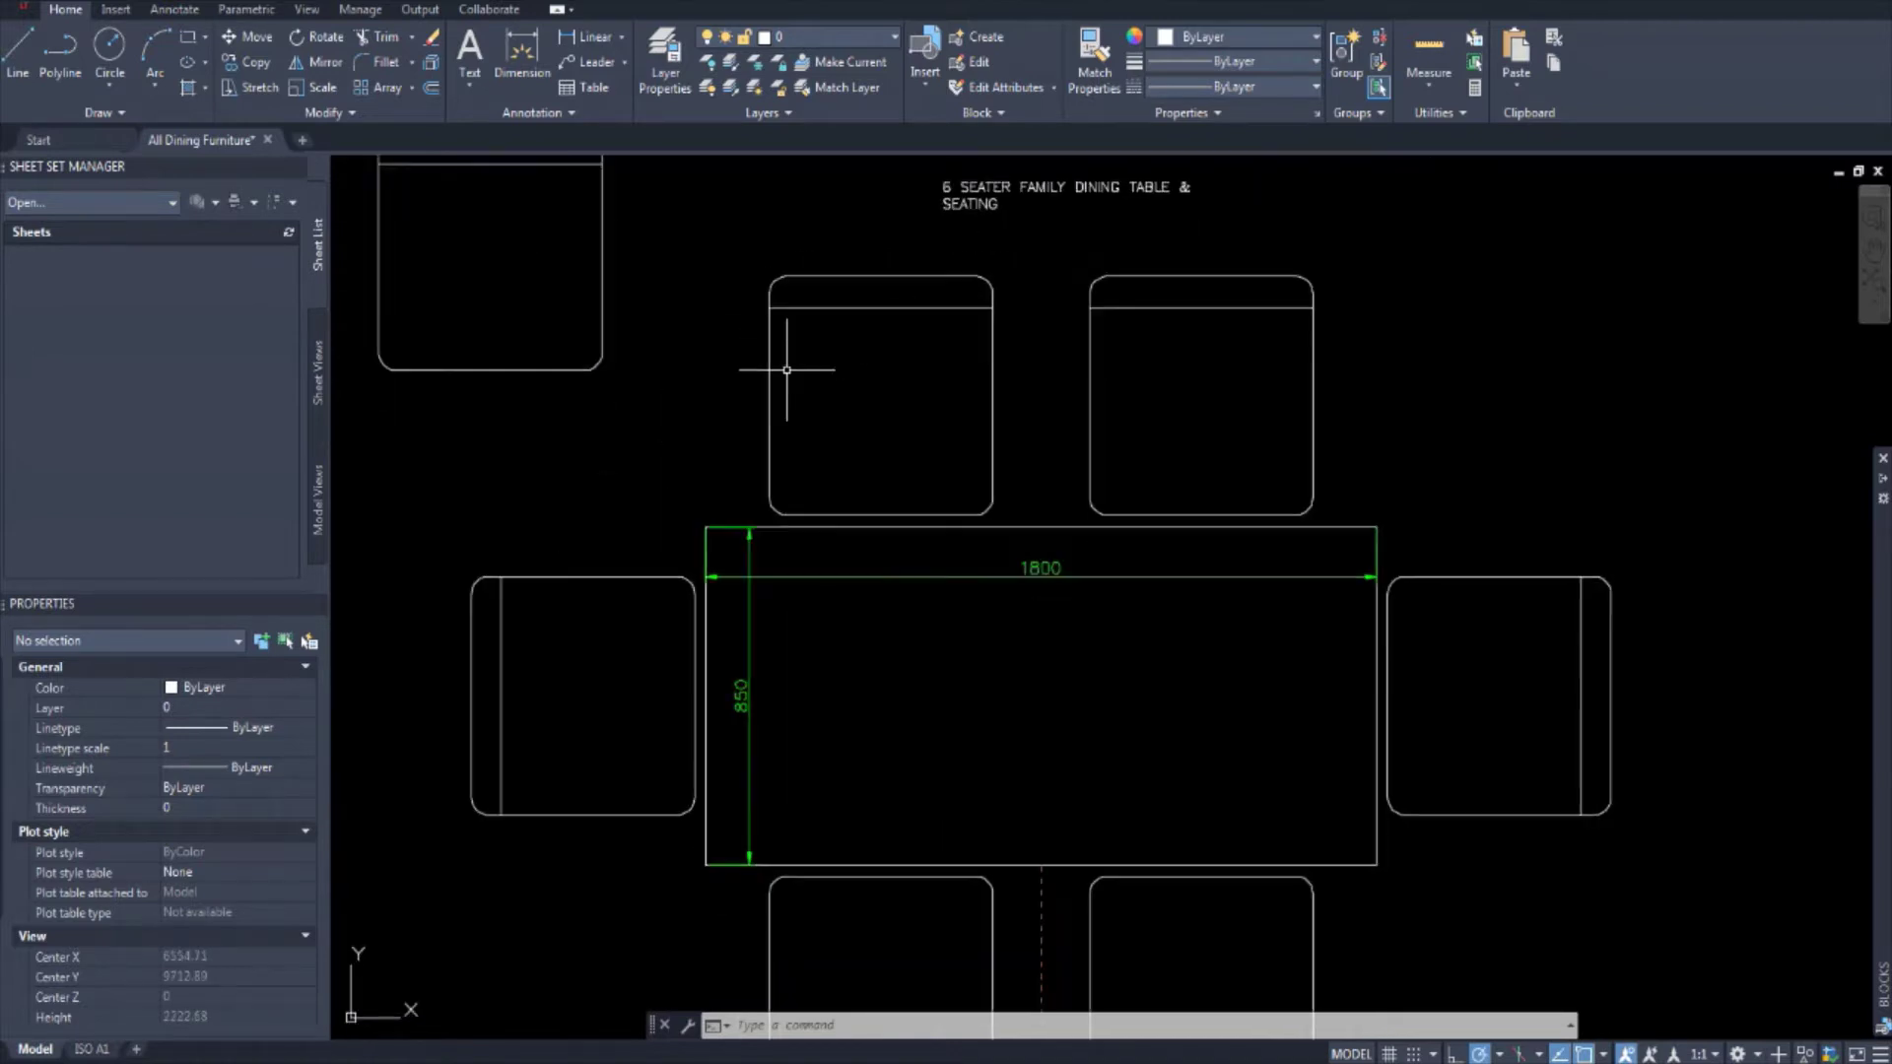
pyautogui.scroll(-2, 845, 392)
# Step: Fillet the upper-right corner of the rectangular six-seater family table with a radius of 50
pyautogui.scroll(6, 1149, 451)
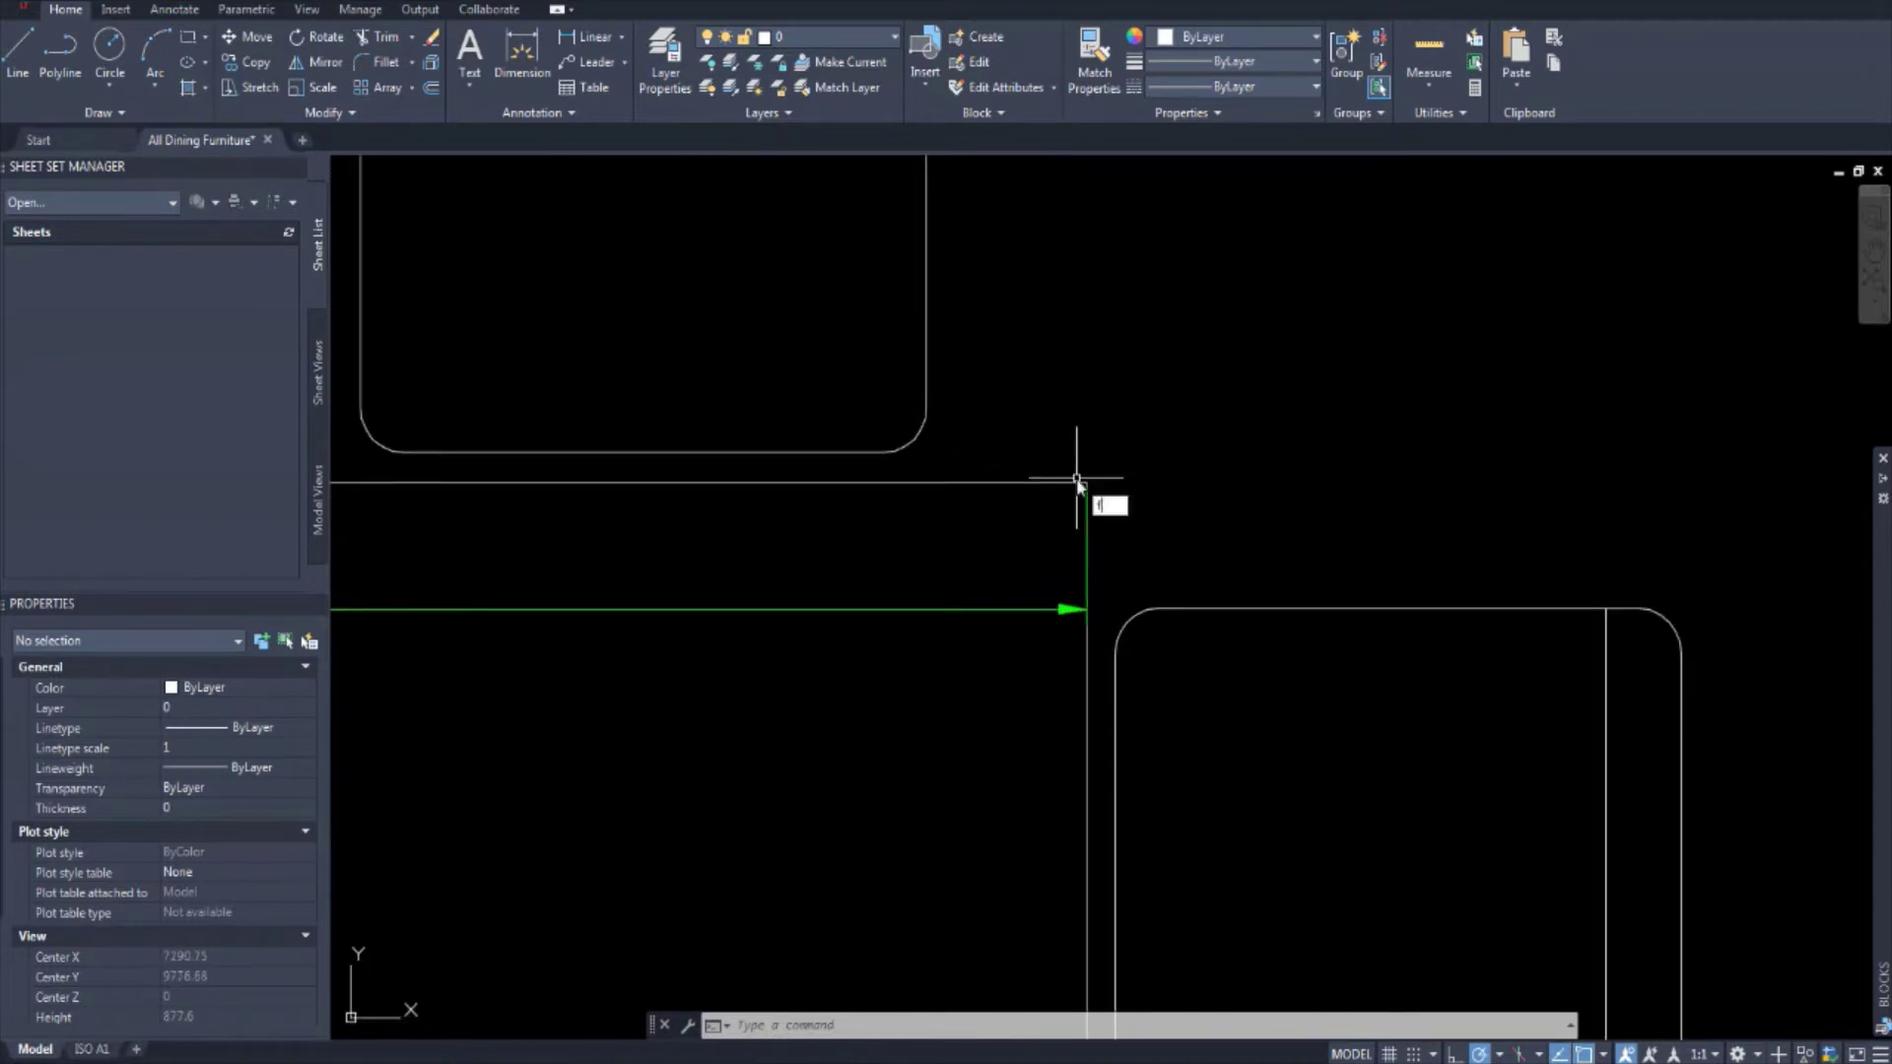
pyautogui.write('i')
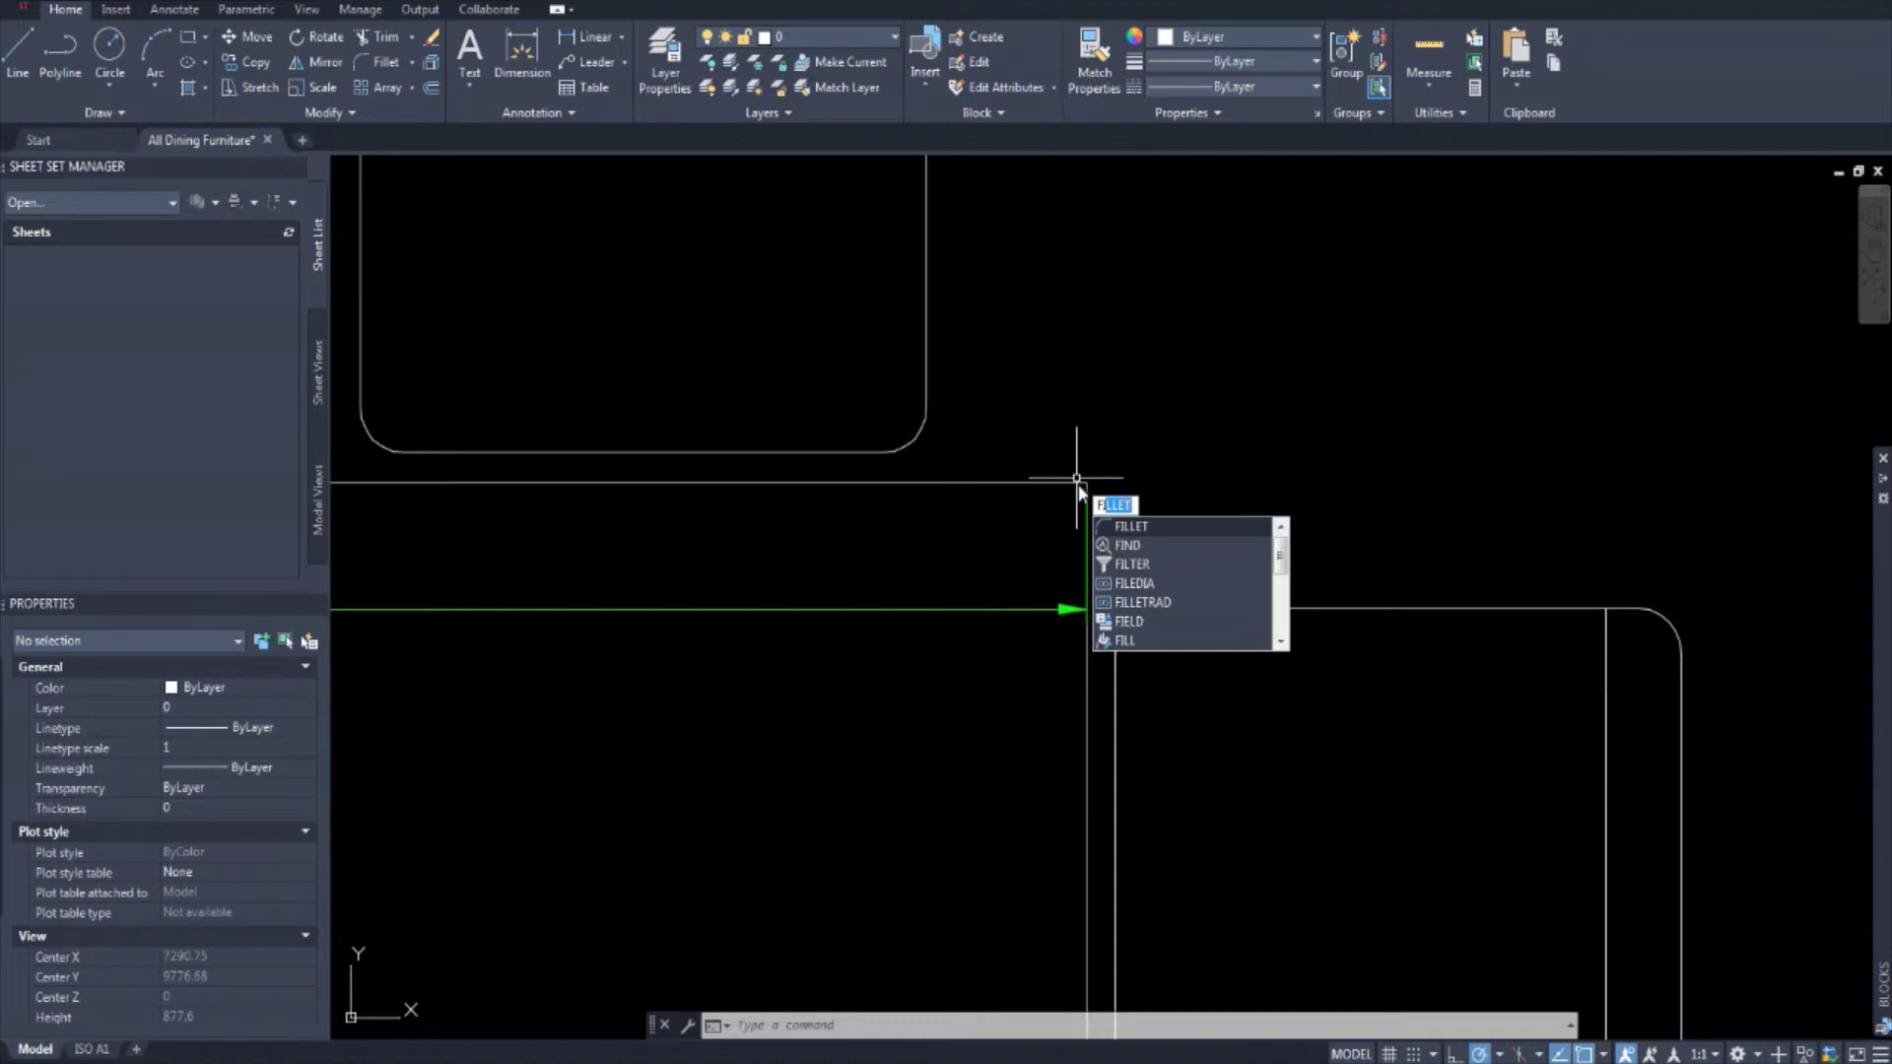
pyautogui.click(1133, 527)
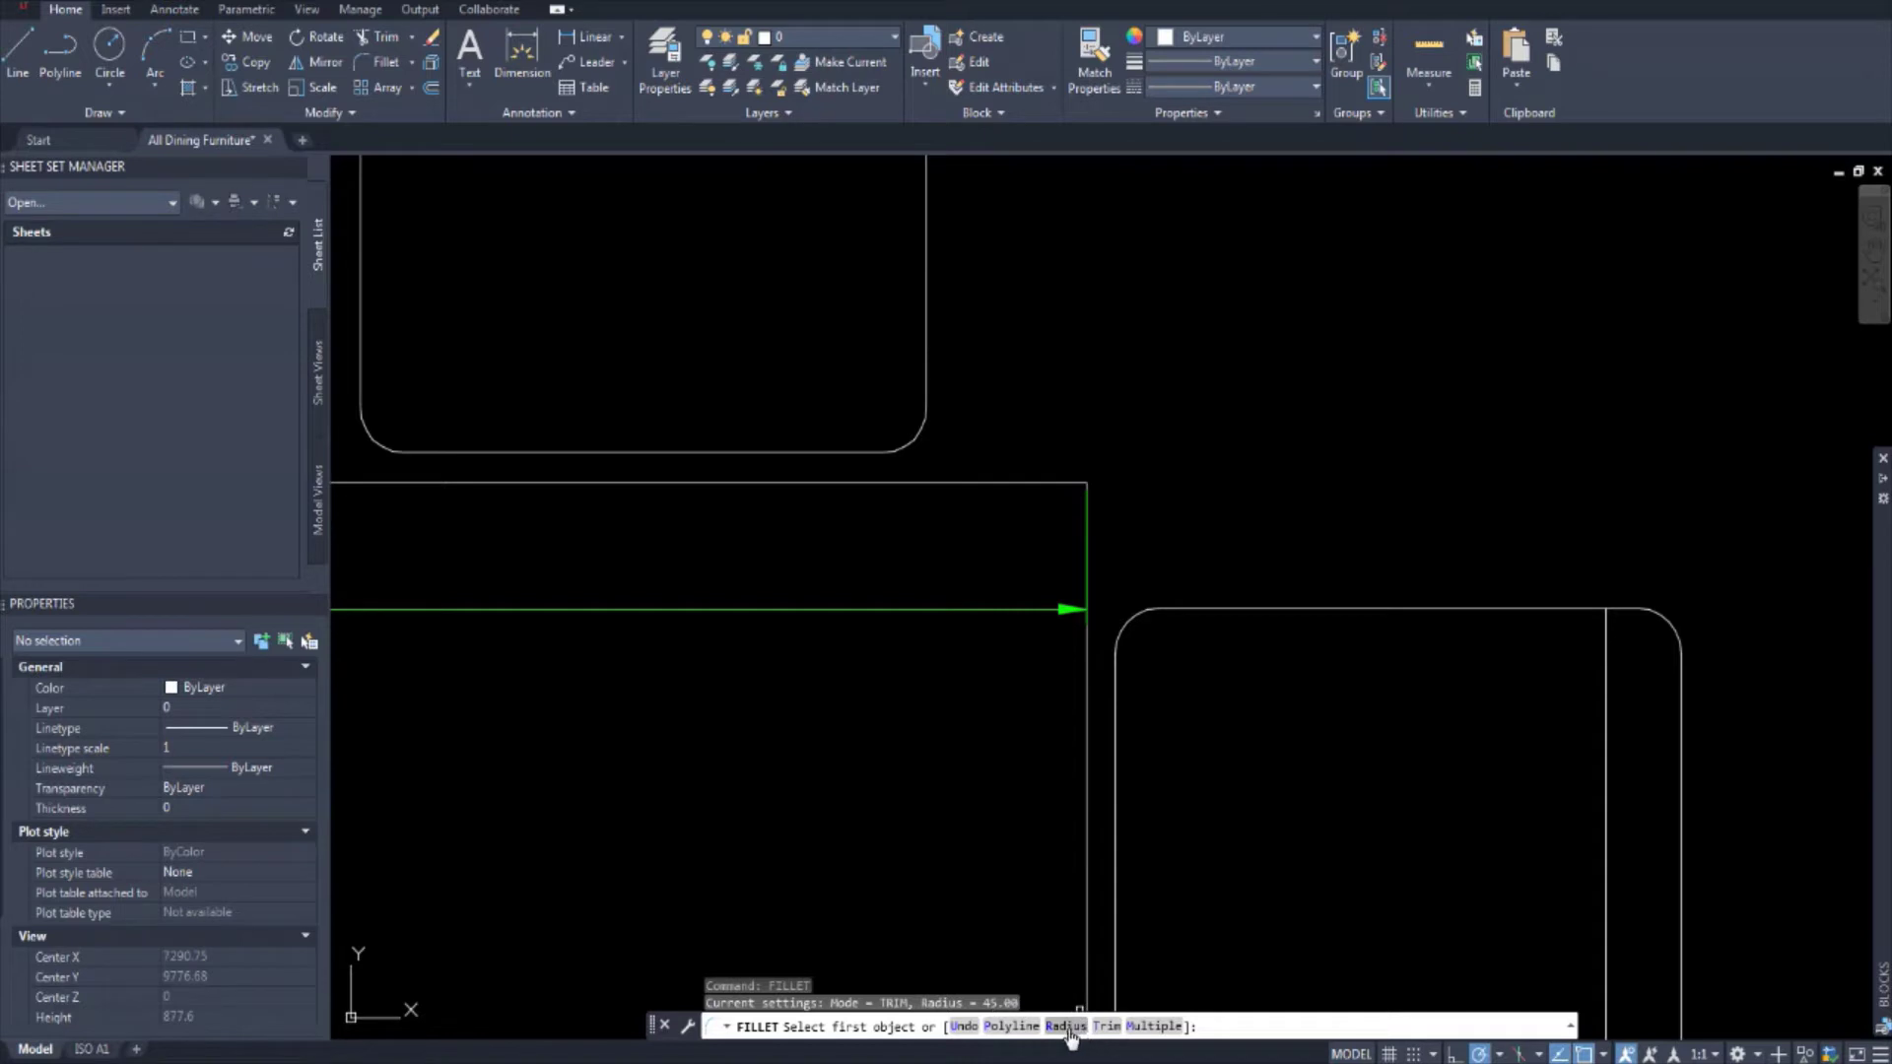
pyautogui.click(1067, 1026)
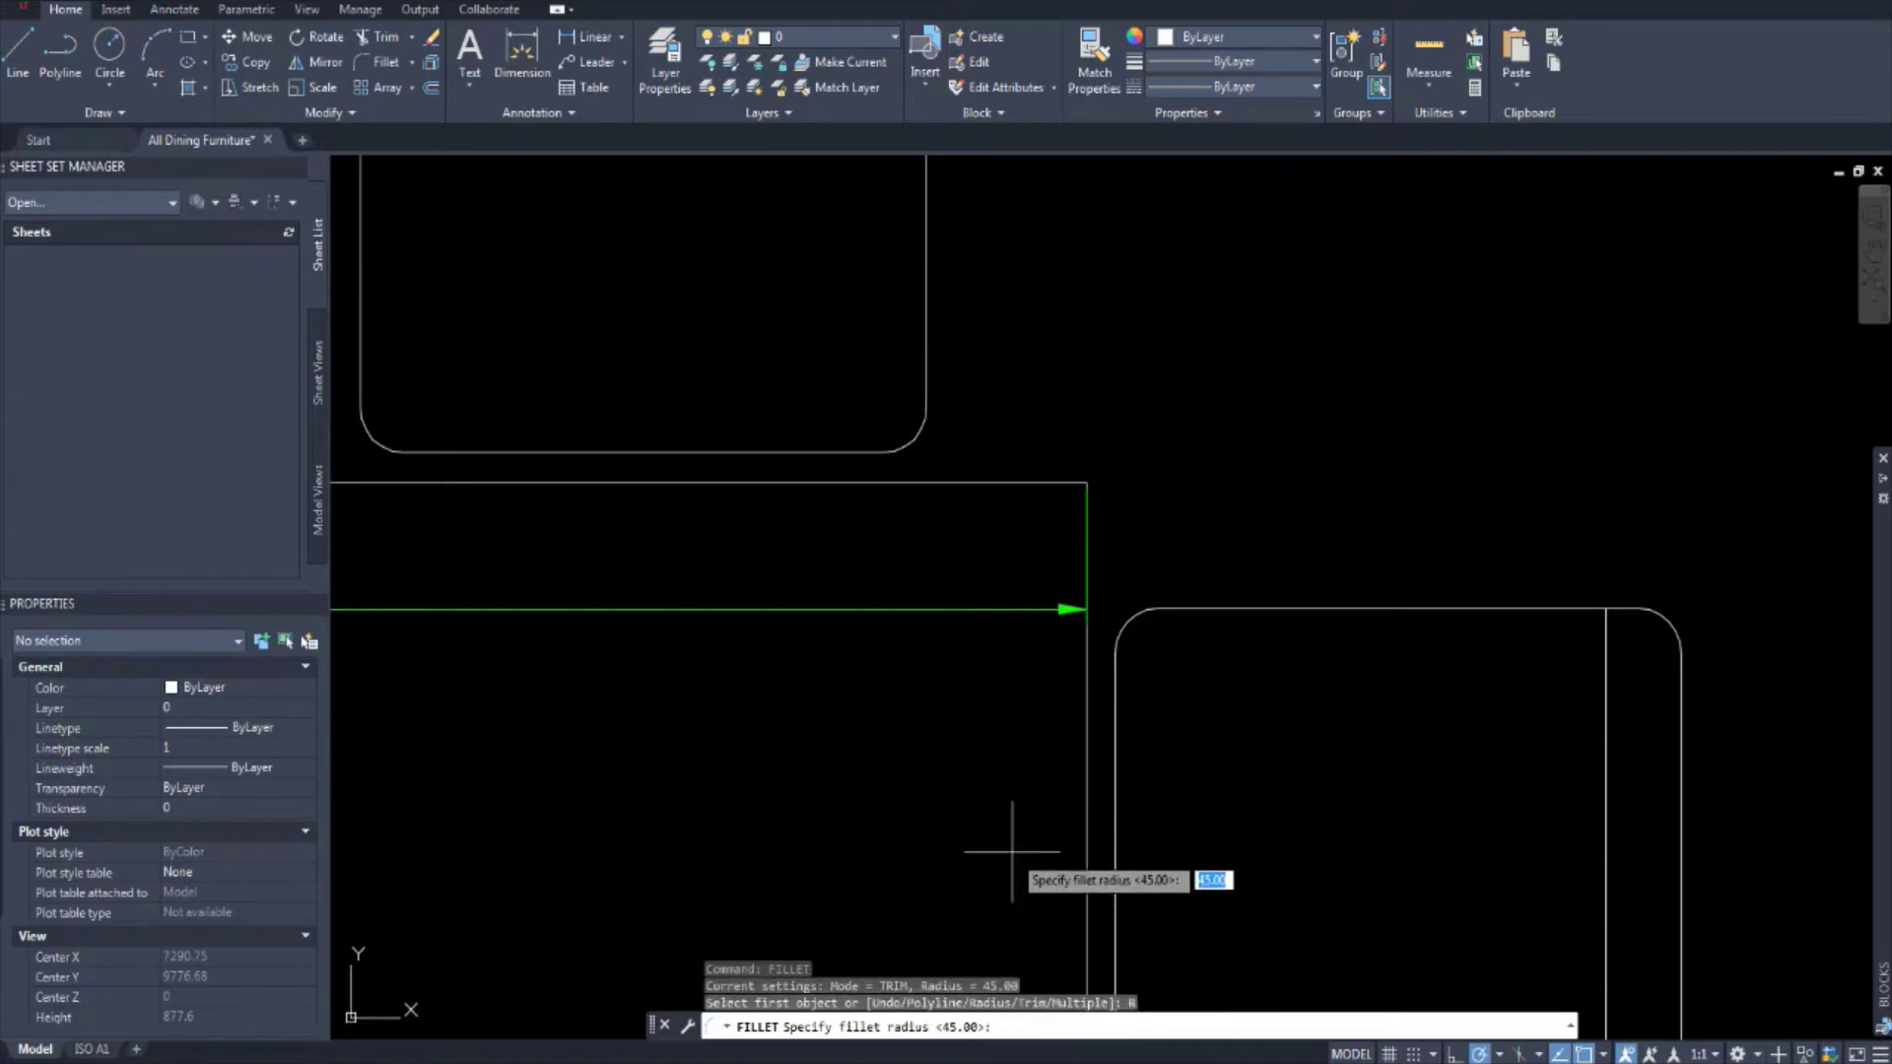
pyautogui.write('50')
pyautogui.press('Return')
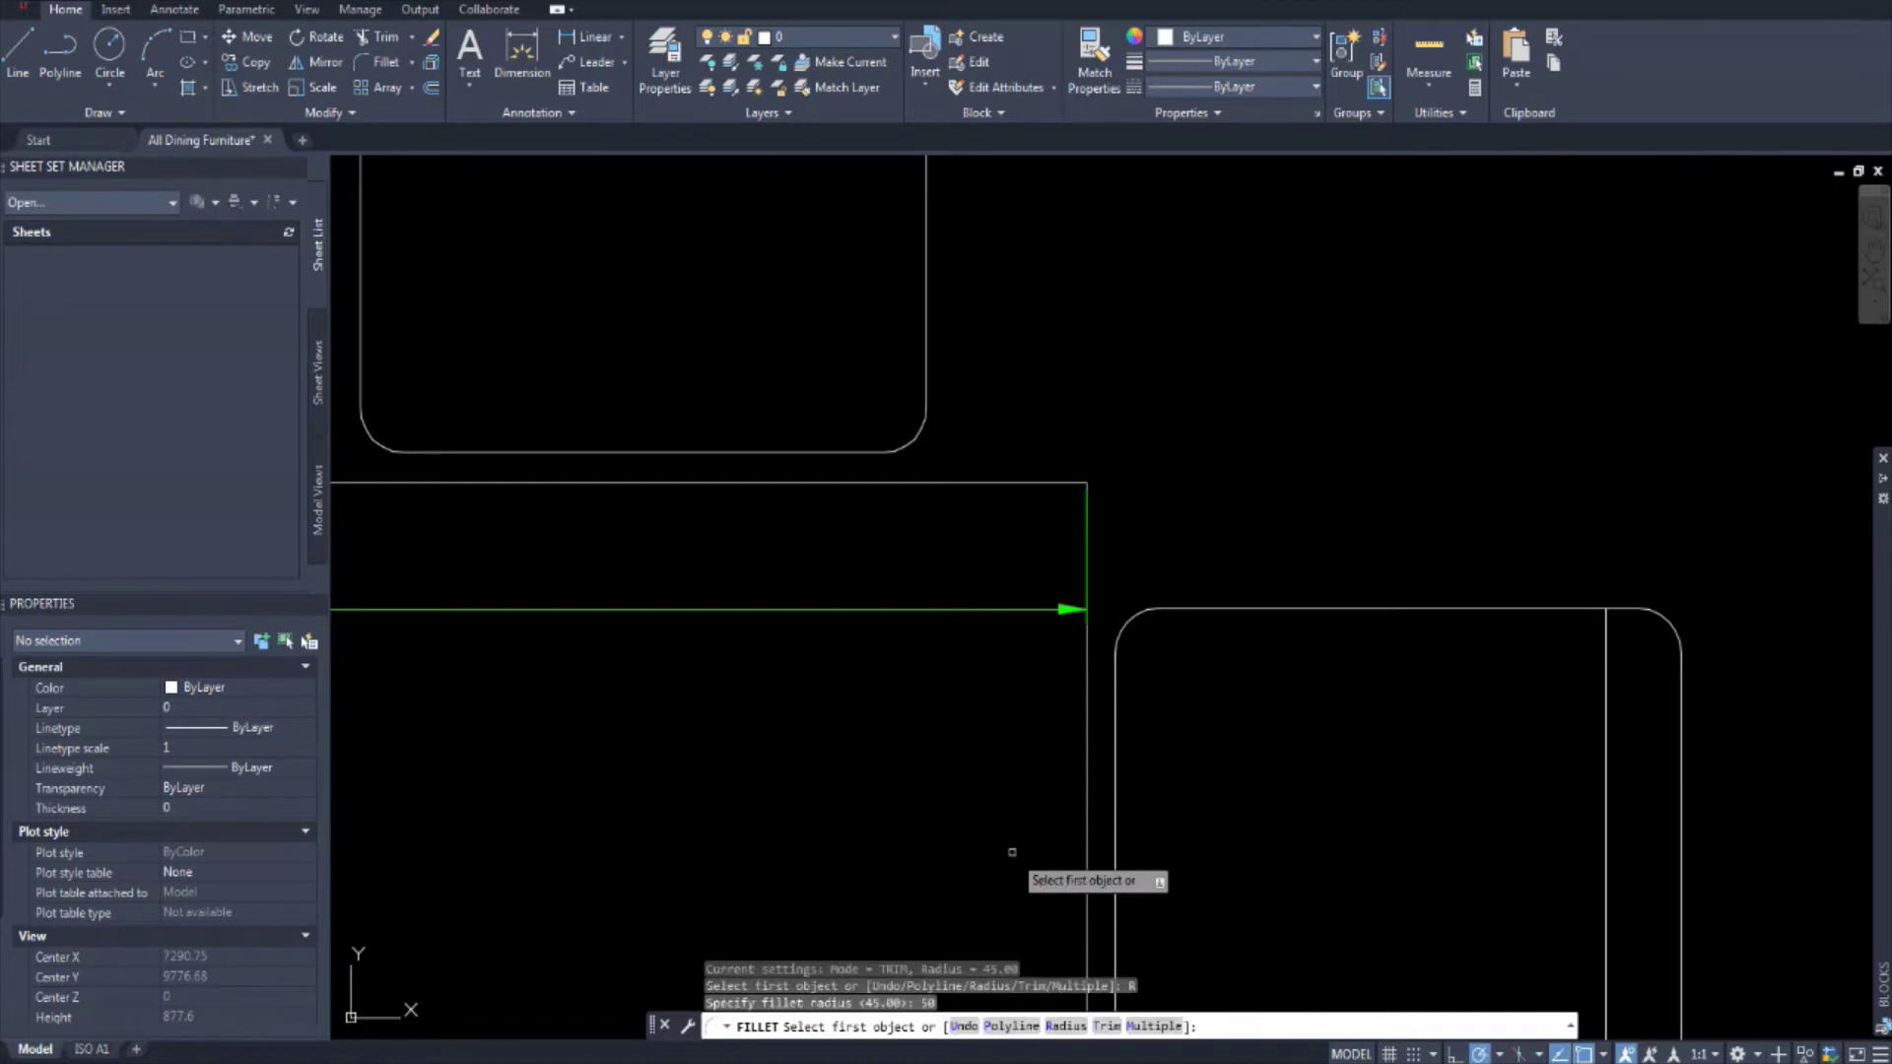
pyautogui.click(1034, 483)
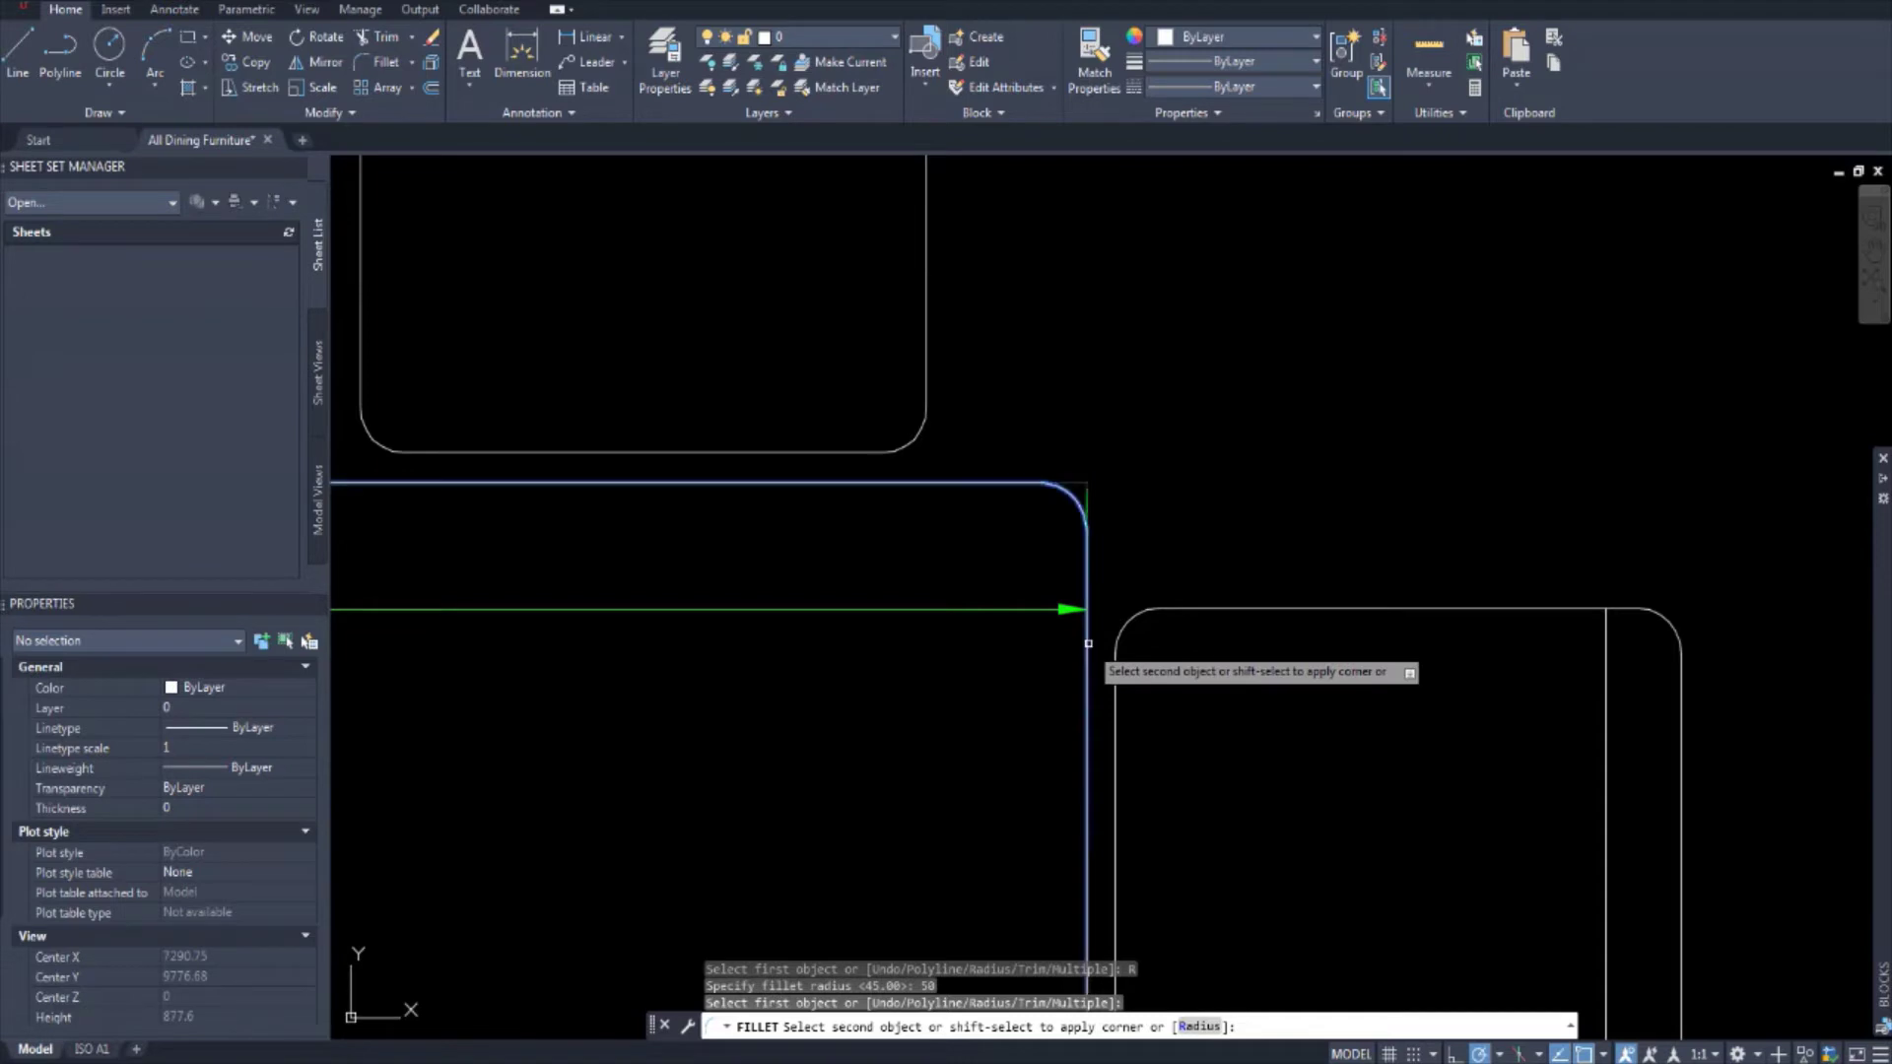
pyautogui.click(1087, 645)
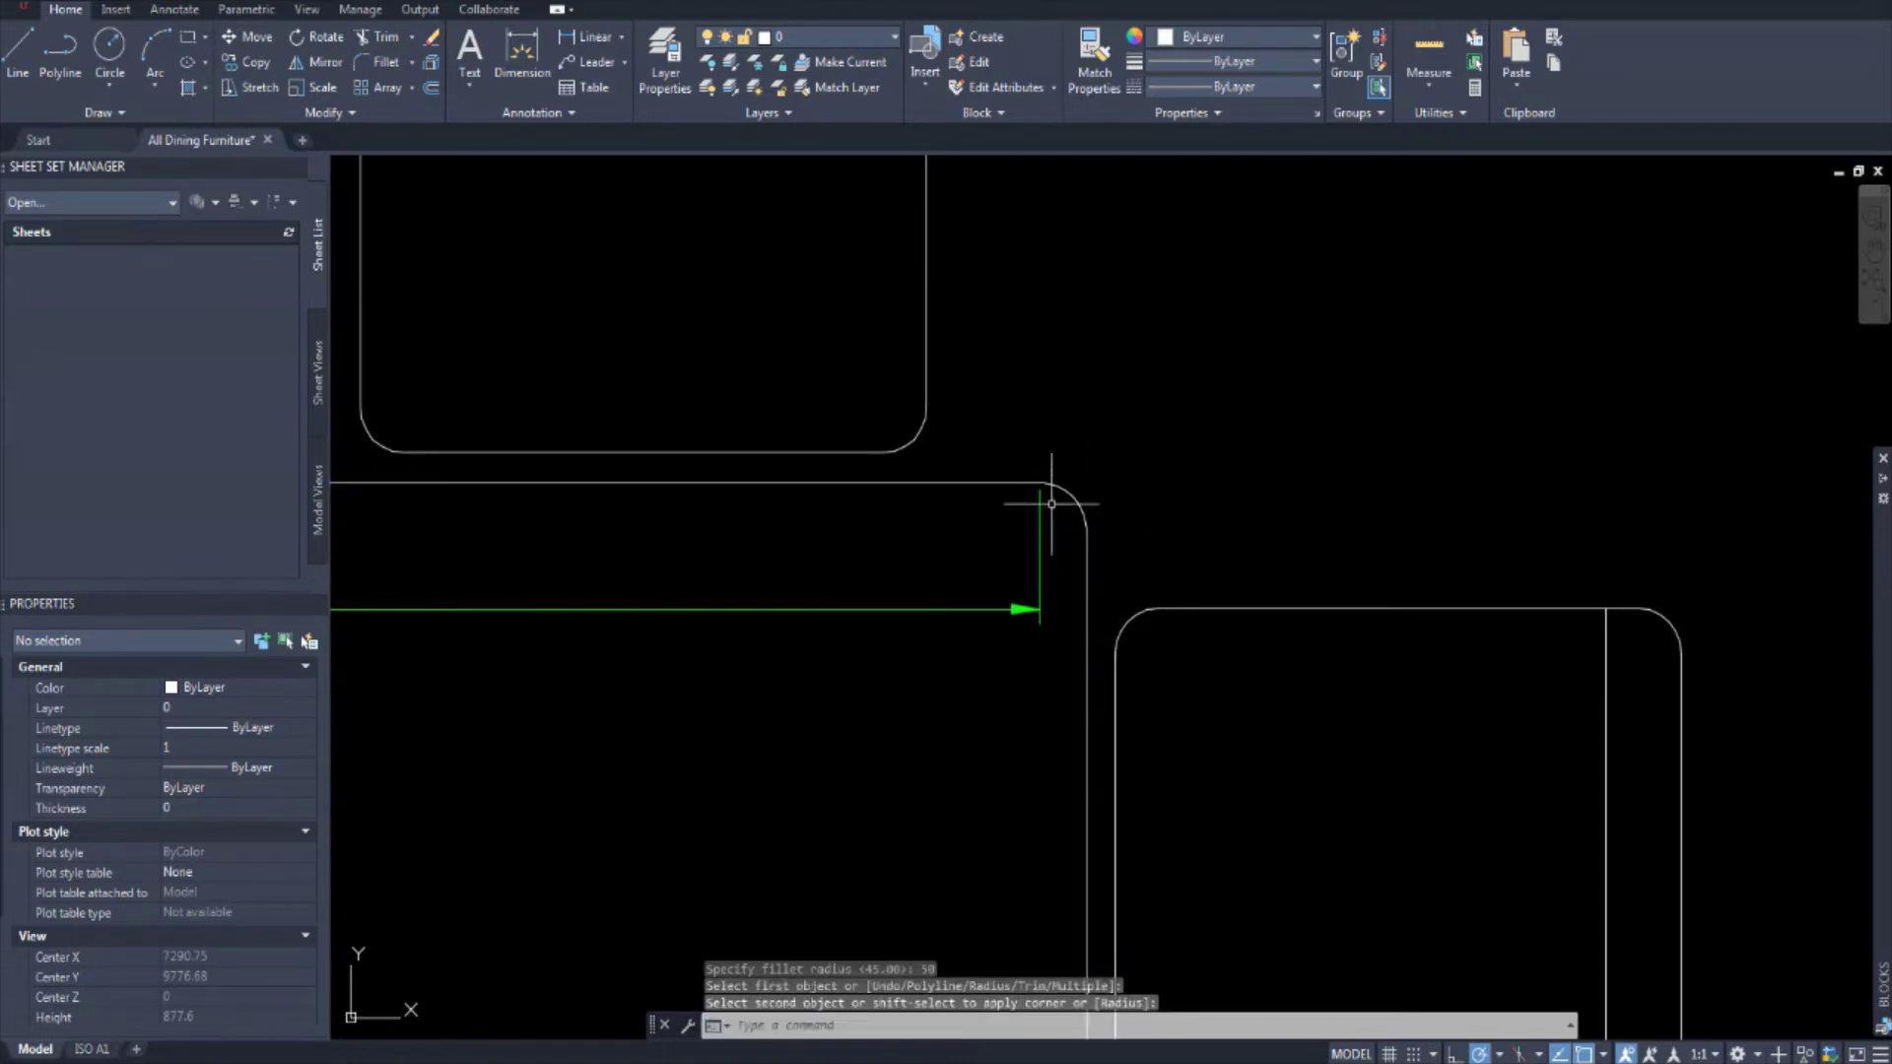
pyautogui.moveTo(1104, 584); pyautogui.dragTo(1110, 543, button='middle')
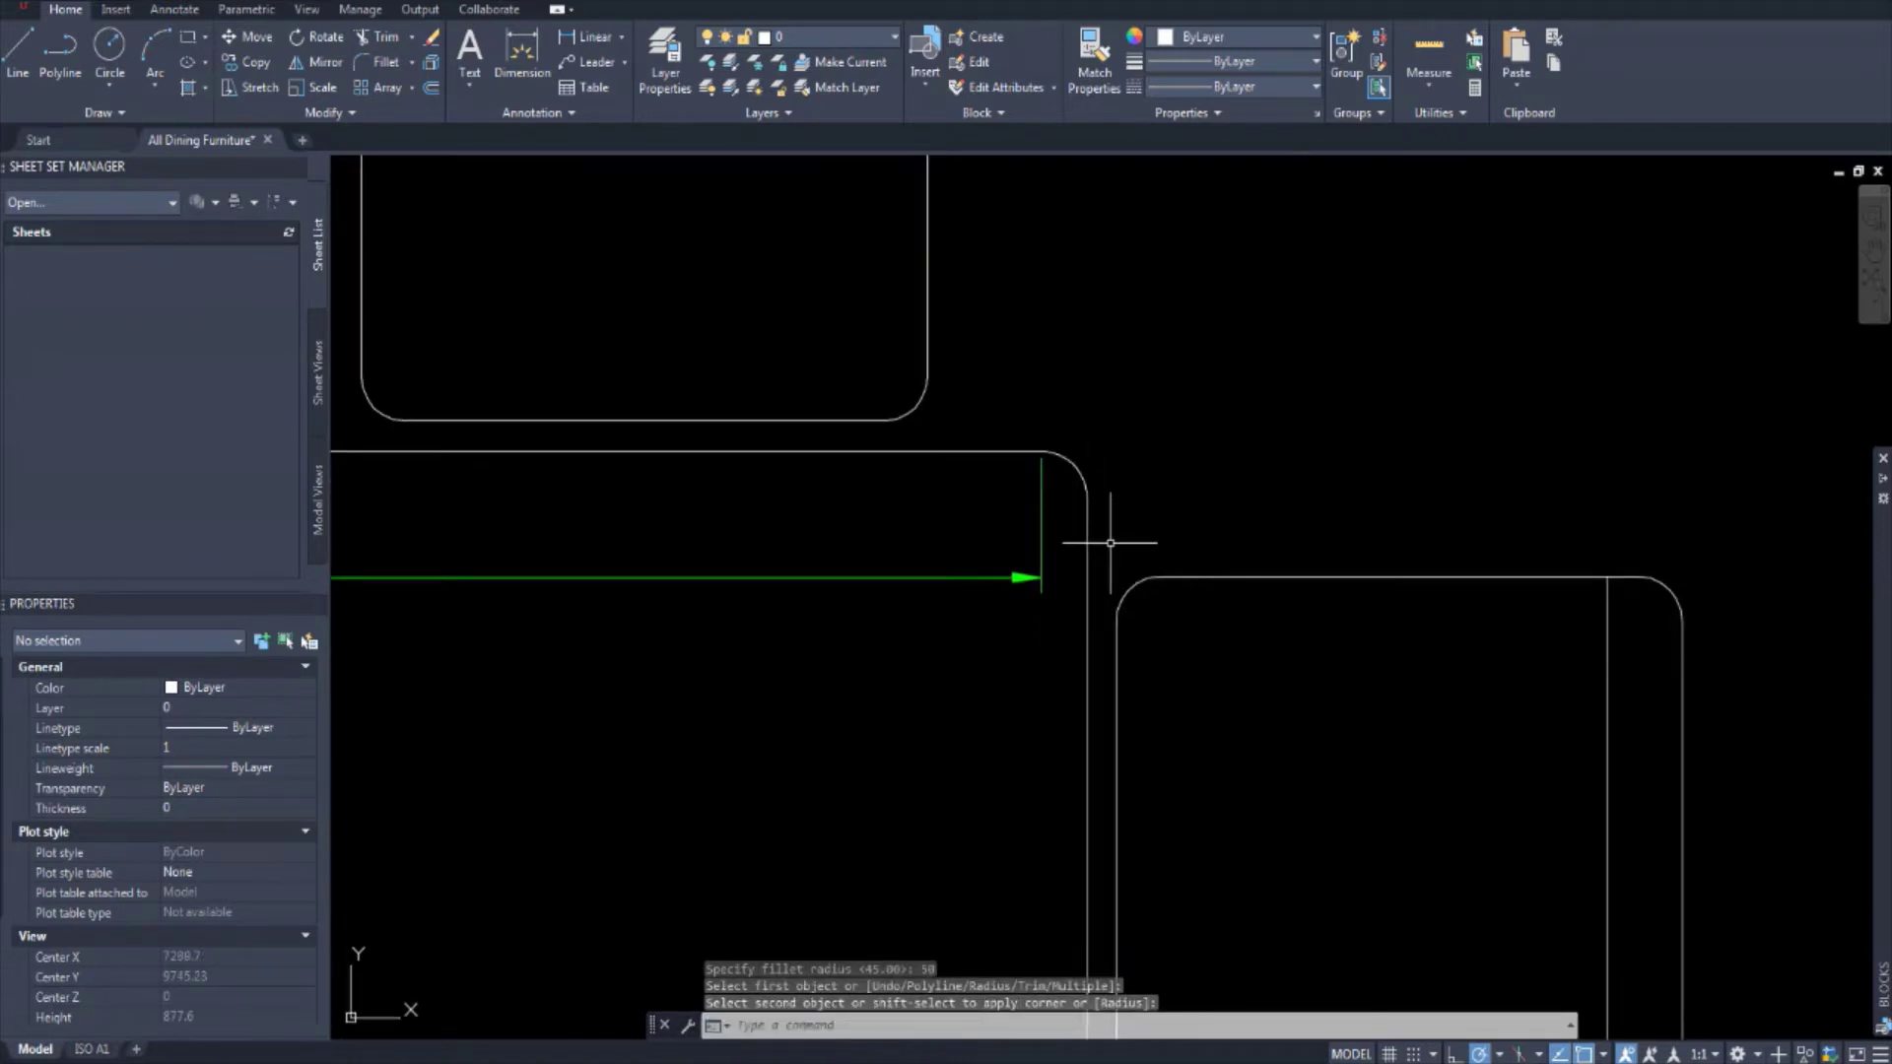
# Step: Undo the fillet on the rectangular six-seater table's corner
pyautogui.hotkey('ctrl', 'z')
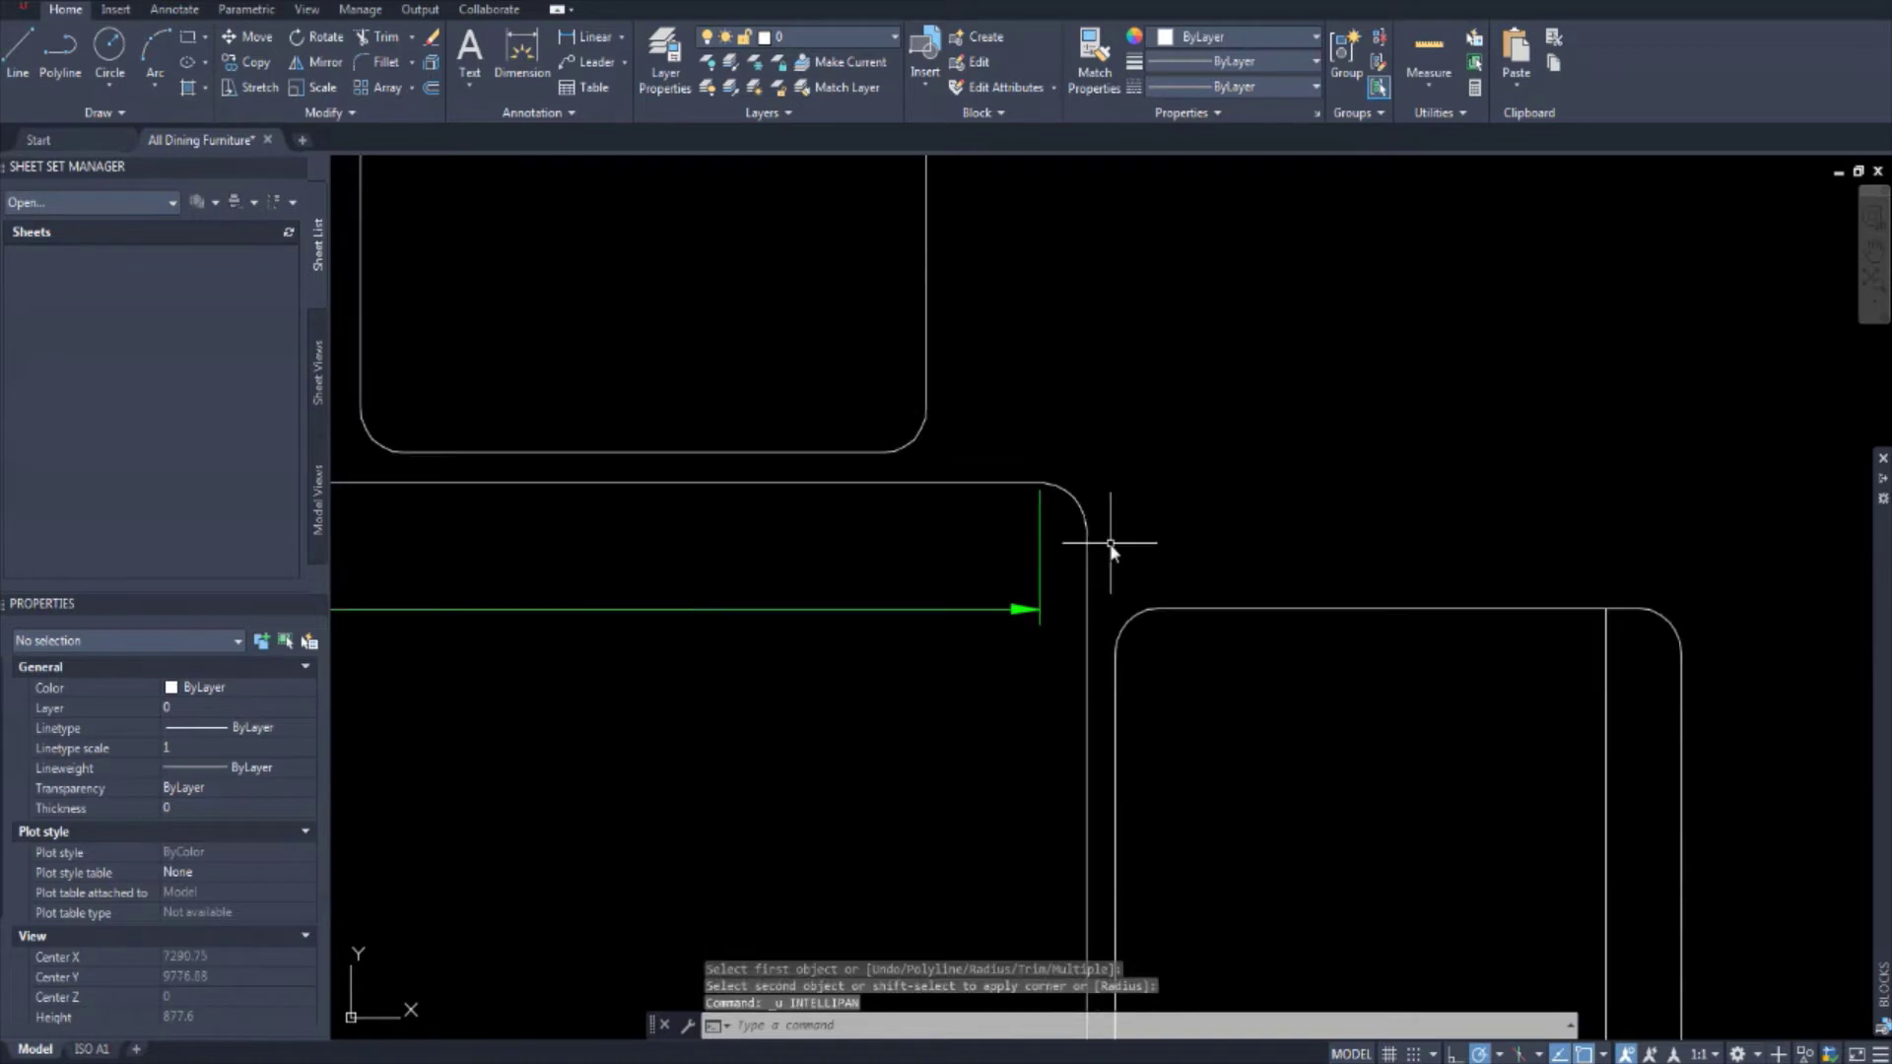
pyautogui.hotkey('ctrl', 'z')
pyautogui.scroll(-4, 1111, 543)
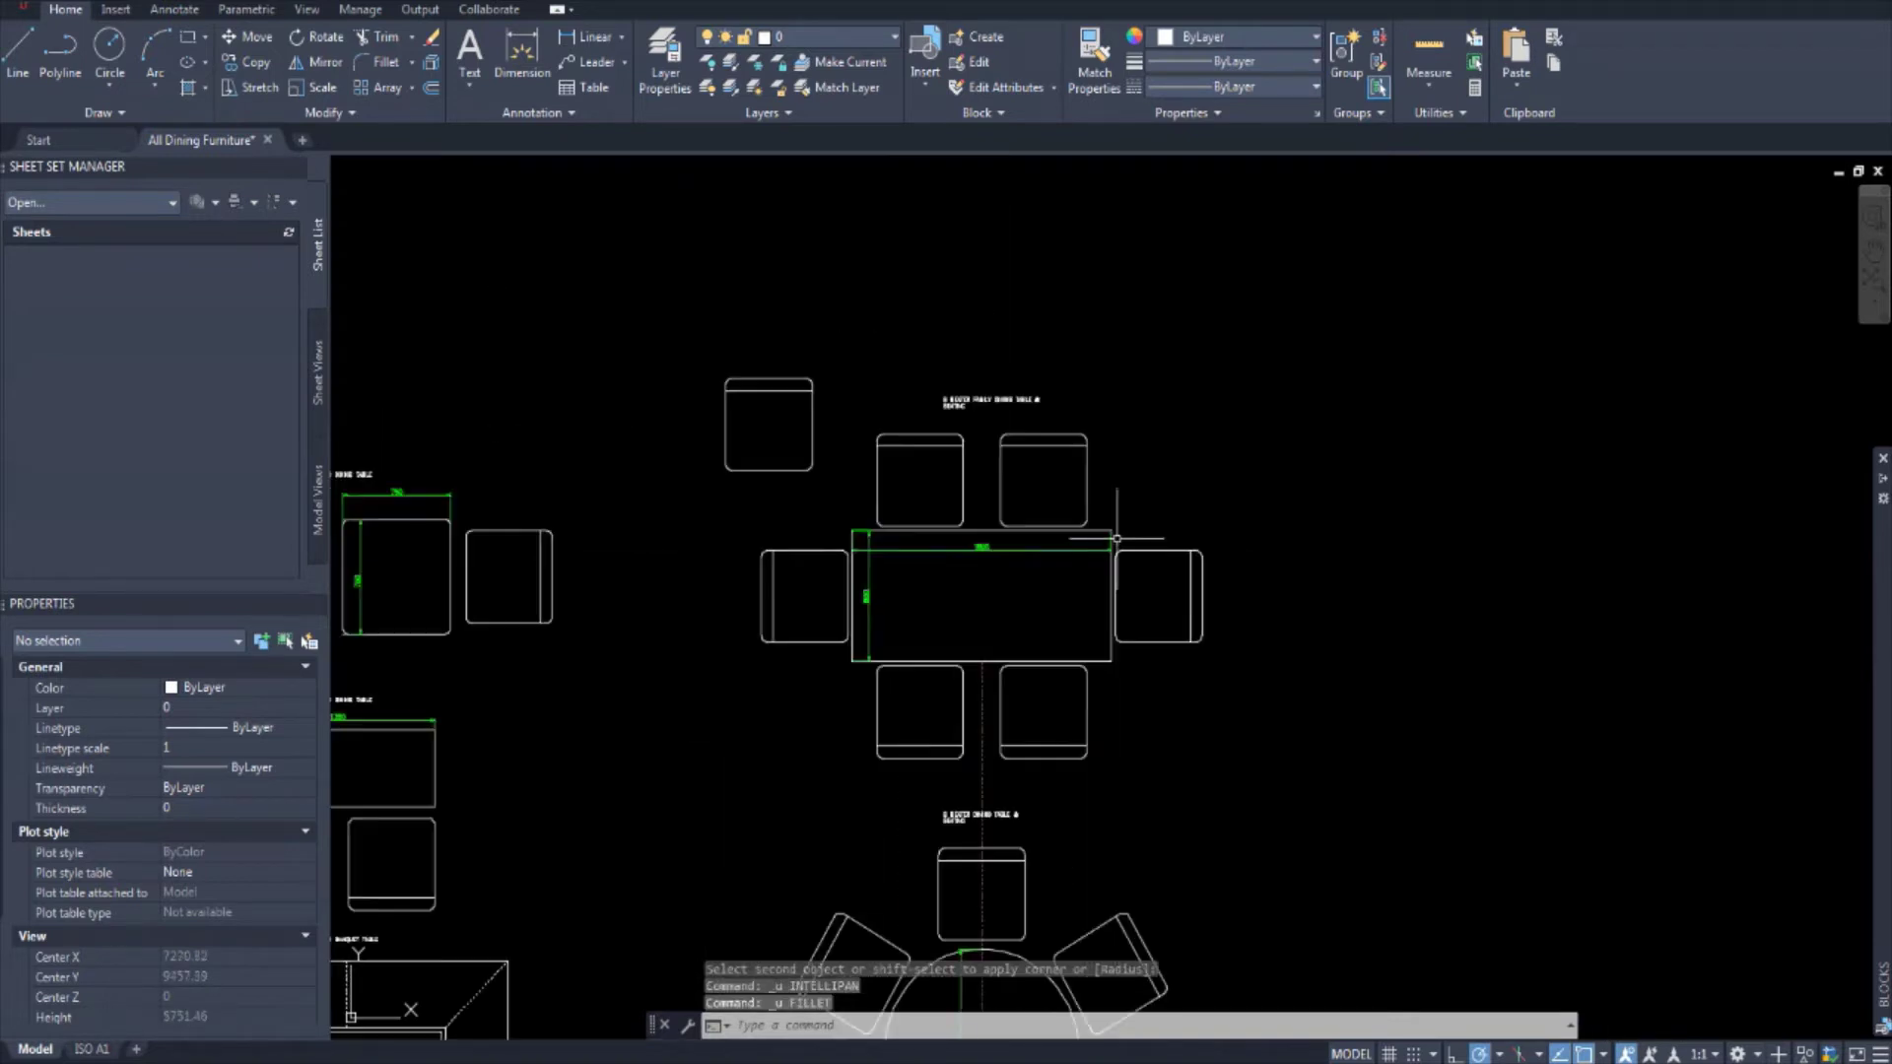
pyautogui.press('Escape')
pyautogui.press('Escape')
# Step: Examine the round six-seater dining table and inspect the polar array of chairs around it
pyautogui.moveTo(1014, 617); pyautogui.dragTo(982, 439, button='middle')
pyautogui.moveTo(992, 568); pyautogui.dragTo(995, 386, button='middle')
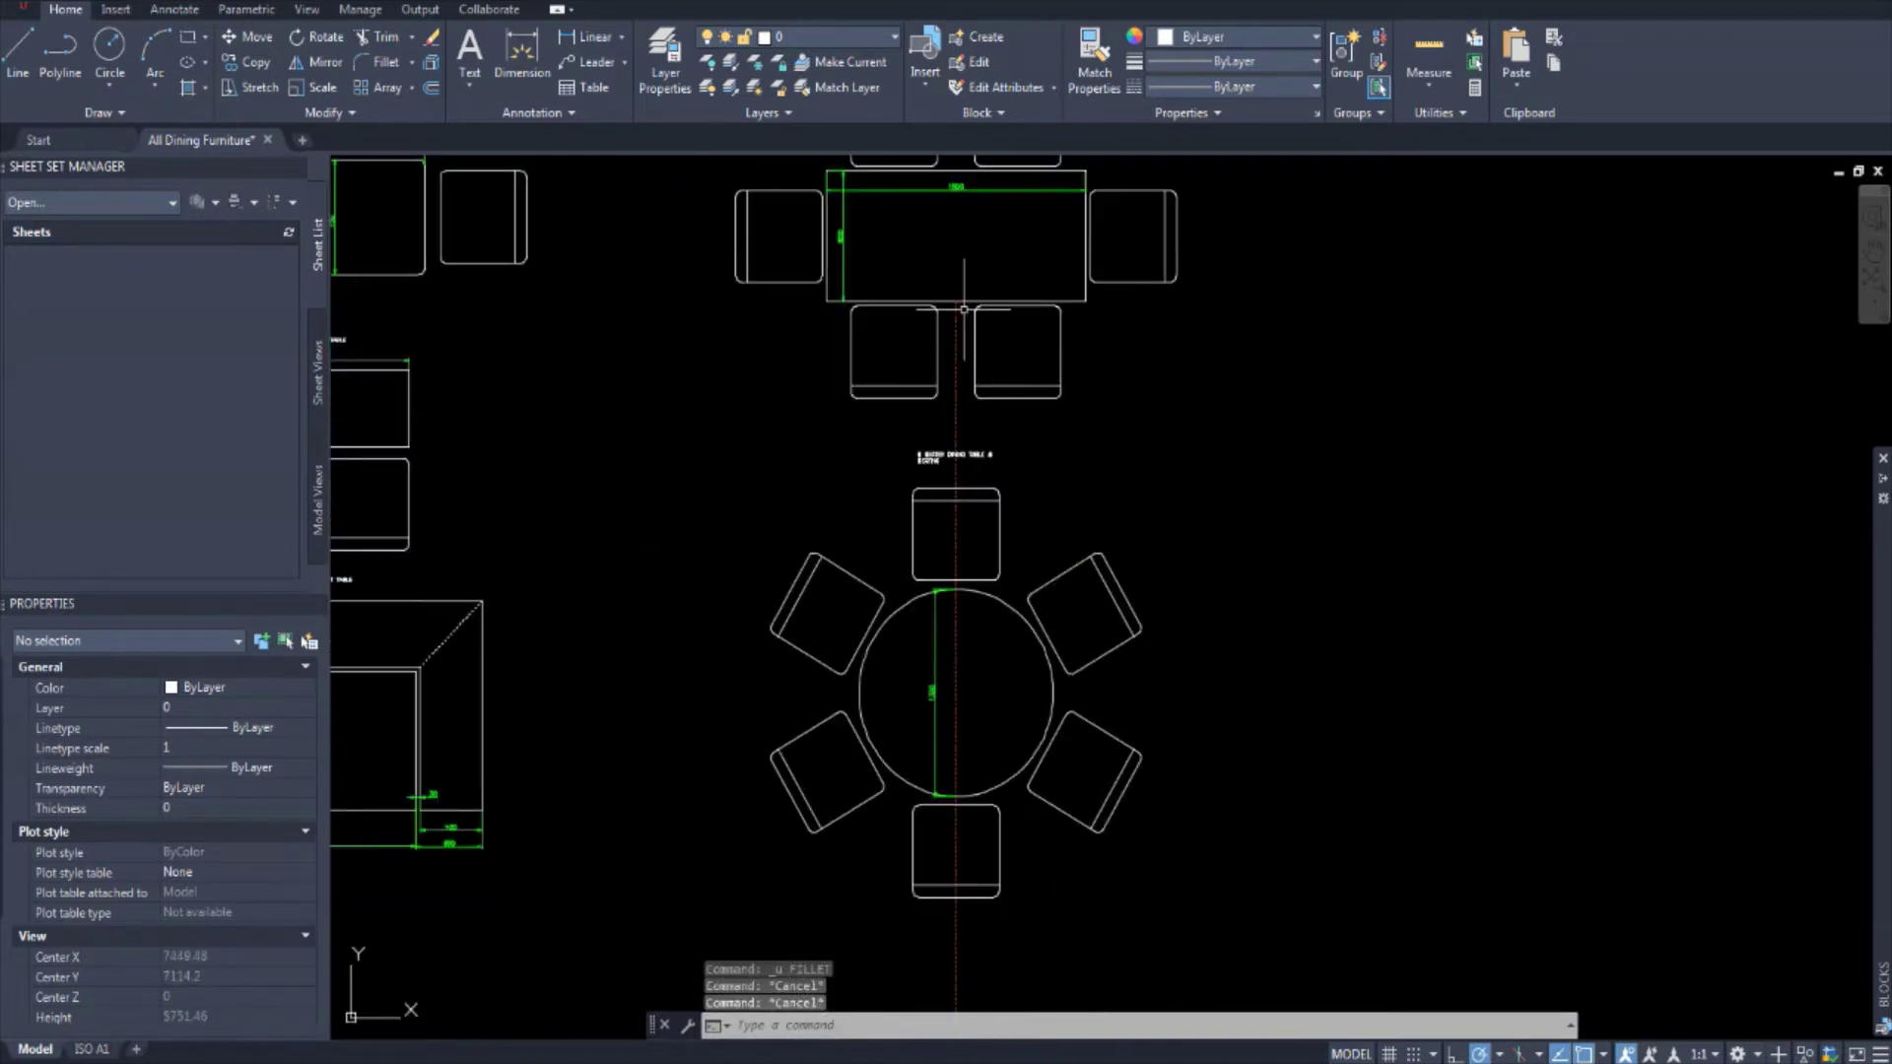
pyautogui.moveTo(1093, 655); pyautogui.dragTo(1087, 533, button='middle')
pyautogui.moveTo(826, 536); pyautogui.dragTo(1326, 520, button='middle')
pyautogui.moveTo(1222, 418); pyautogui.dragTo(1203, 692, button='middle')
pyautogui.moveTo(1169, 493)
pyautogui.mouseDown(button='middle')
pyautogui.moveTo(1173, 568)
pyautogui.moveTo(1216, 541)
pyautogui.moveTo(956, 364)
pyautogui.mouseUp(button='middle')
pyautogui.scroll(1, 1168, 486)
pyautogui.moveTo(1087, 571); pyautogui.dragTo(899, 244, button='middle')
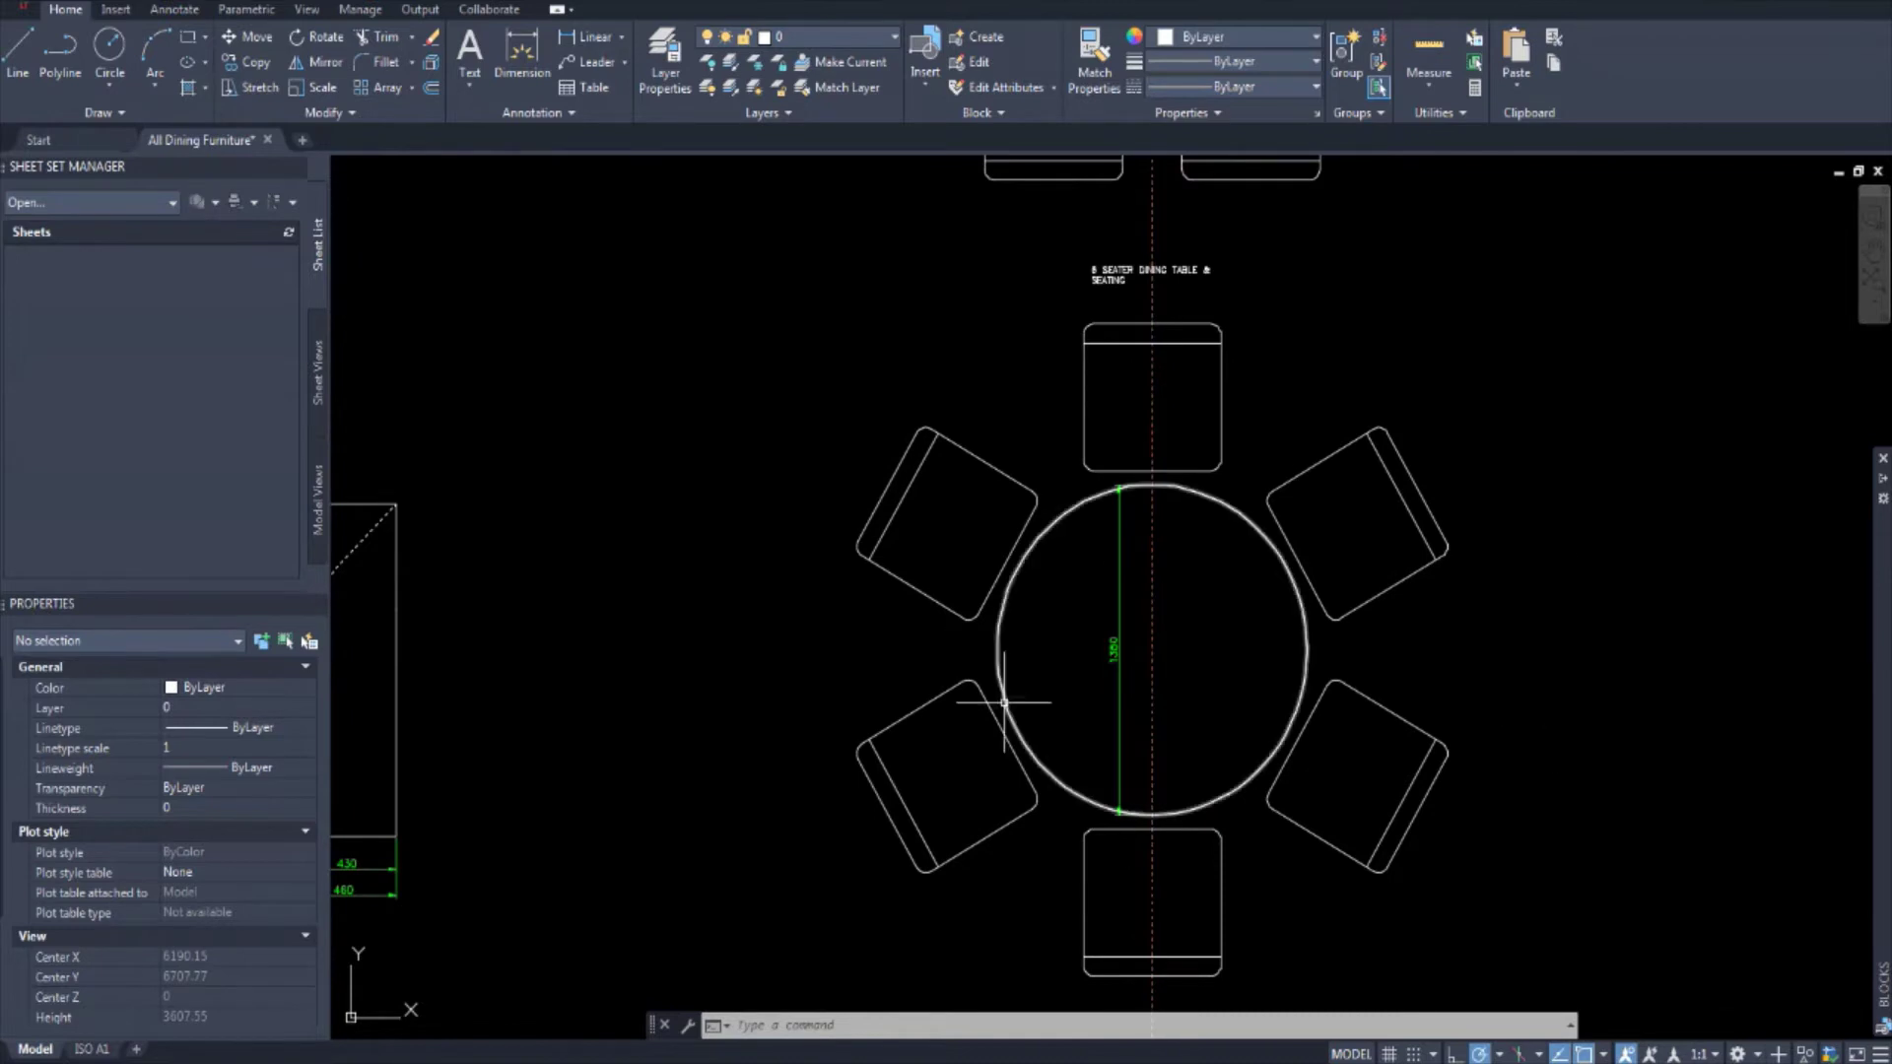
pyautogui.moveTo(826, 559); pyautogui.dragTo(560, 499, button='middle')
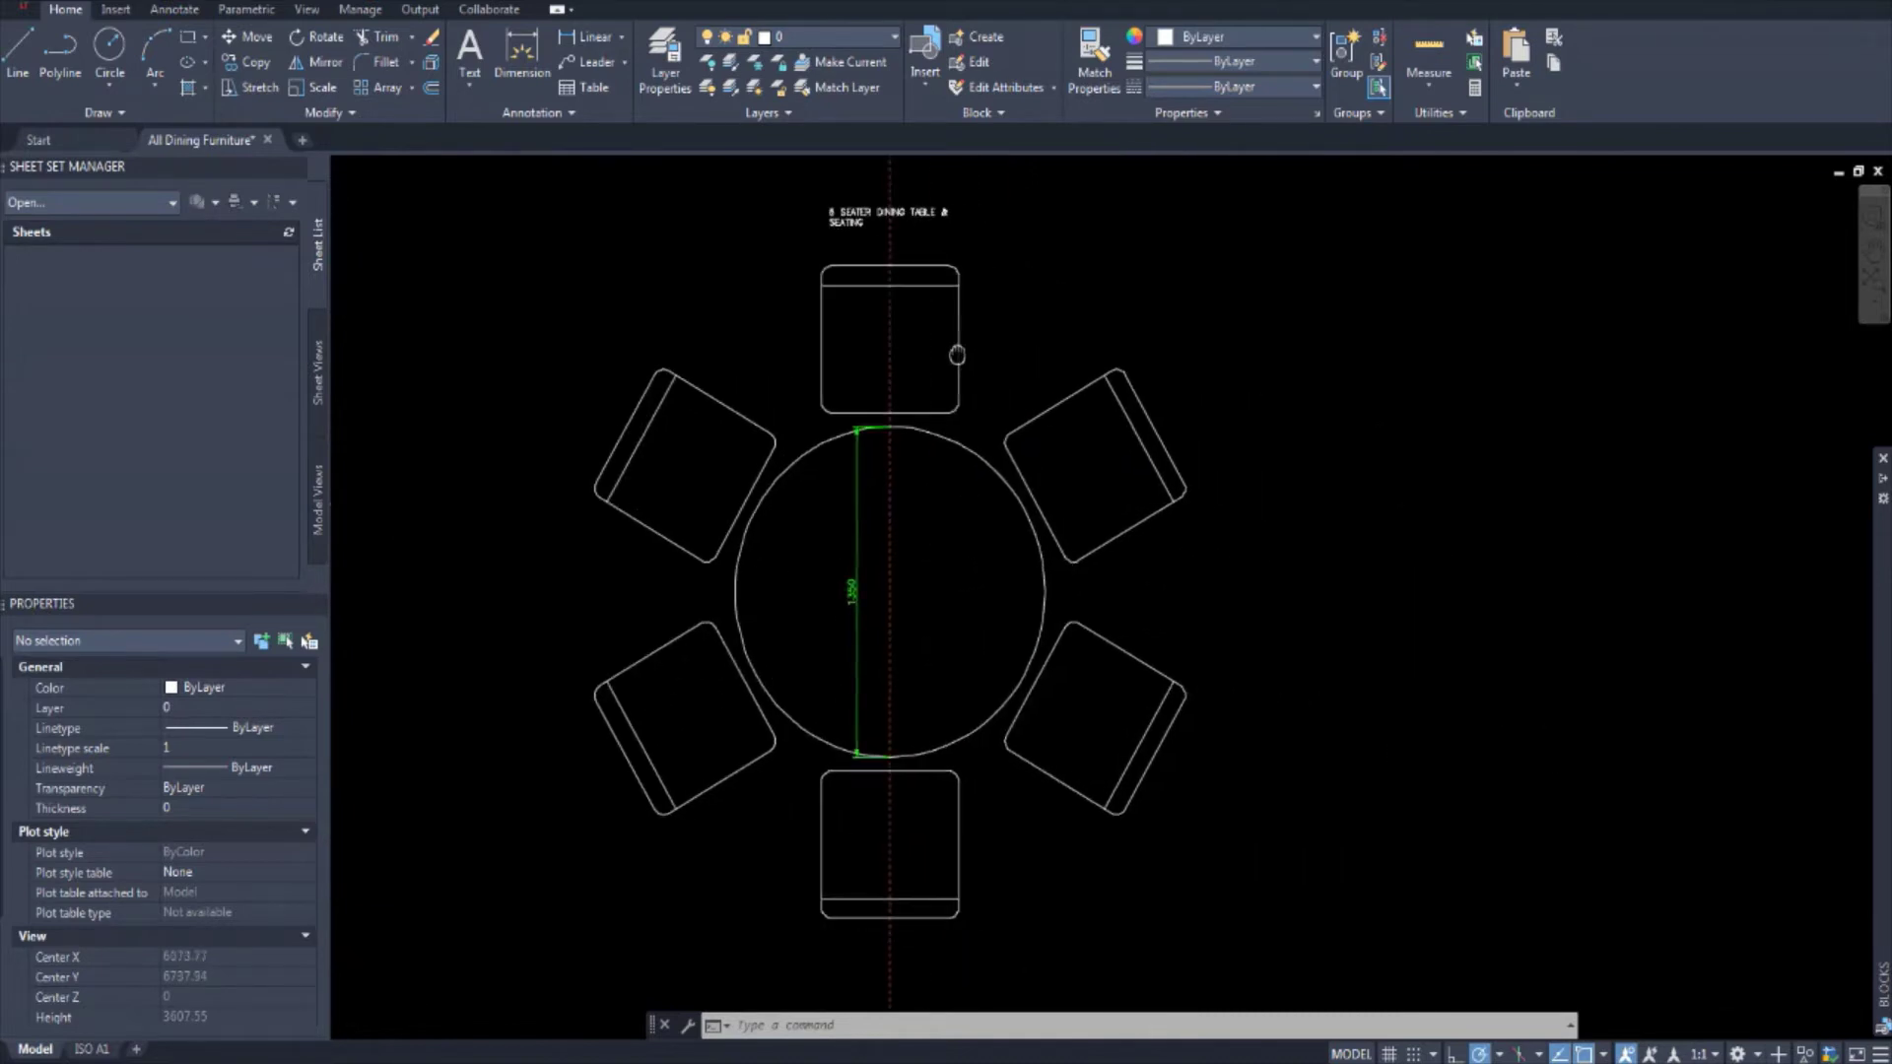
pyautogui.click(956, 349)
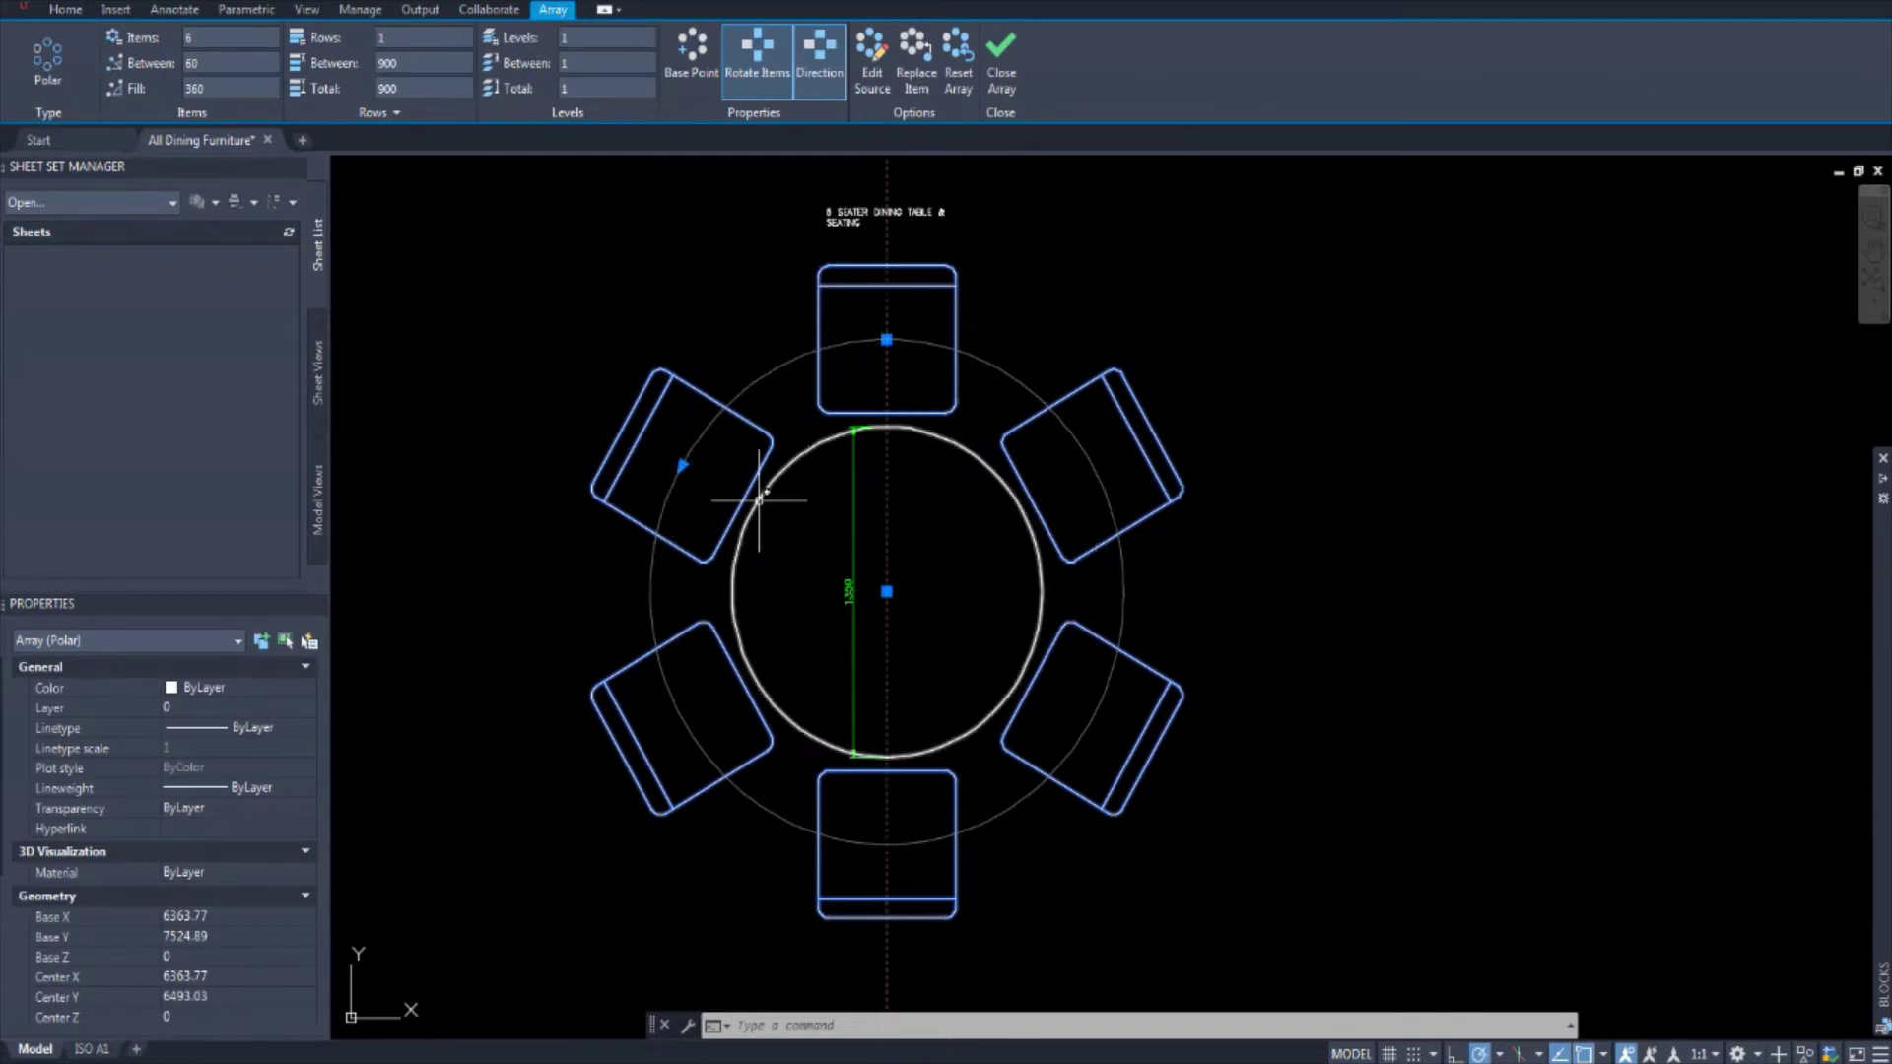
pyautogui.click(682, 465)
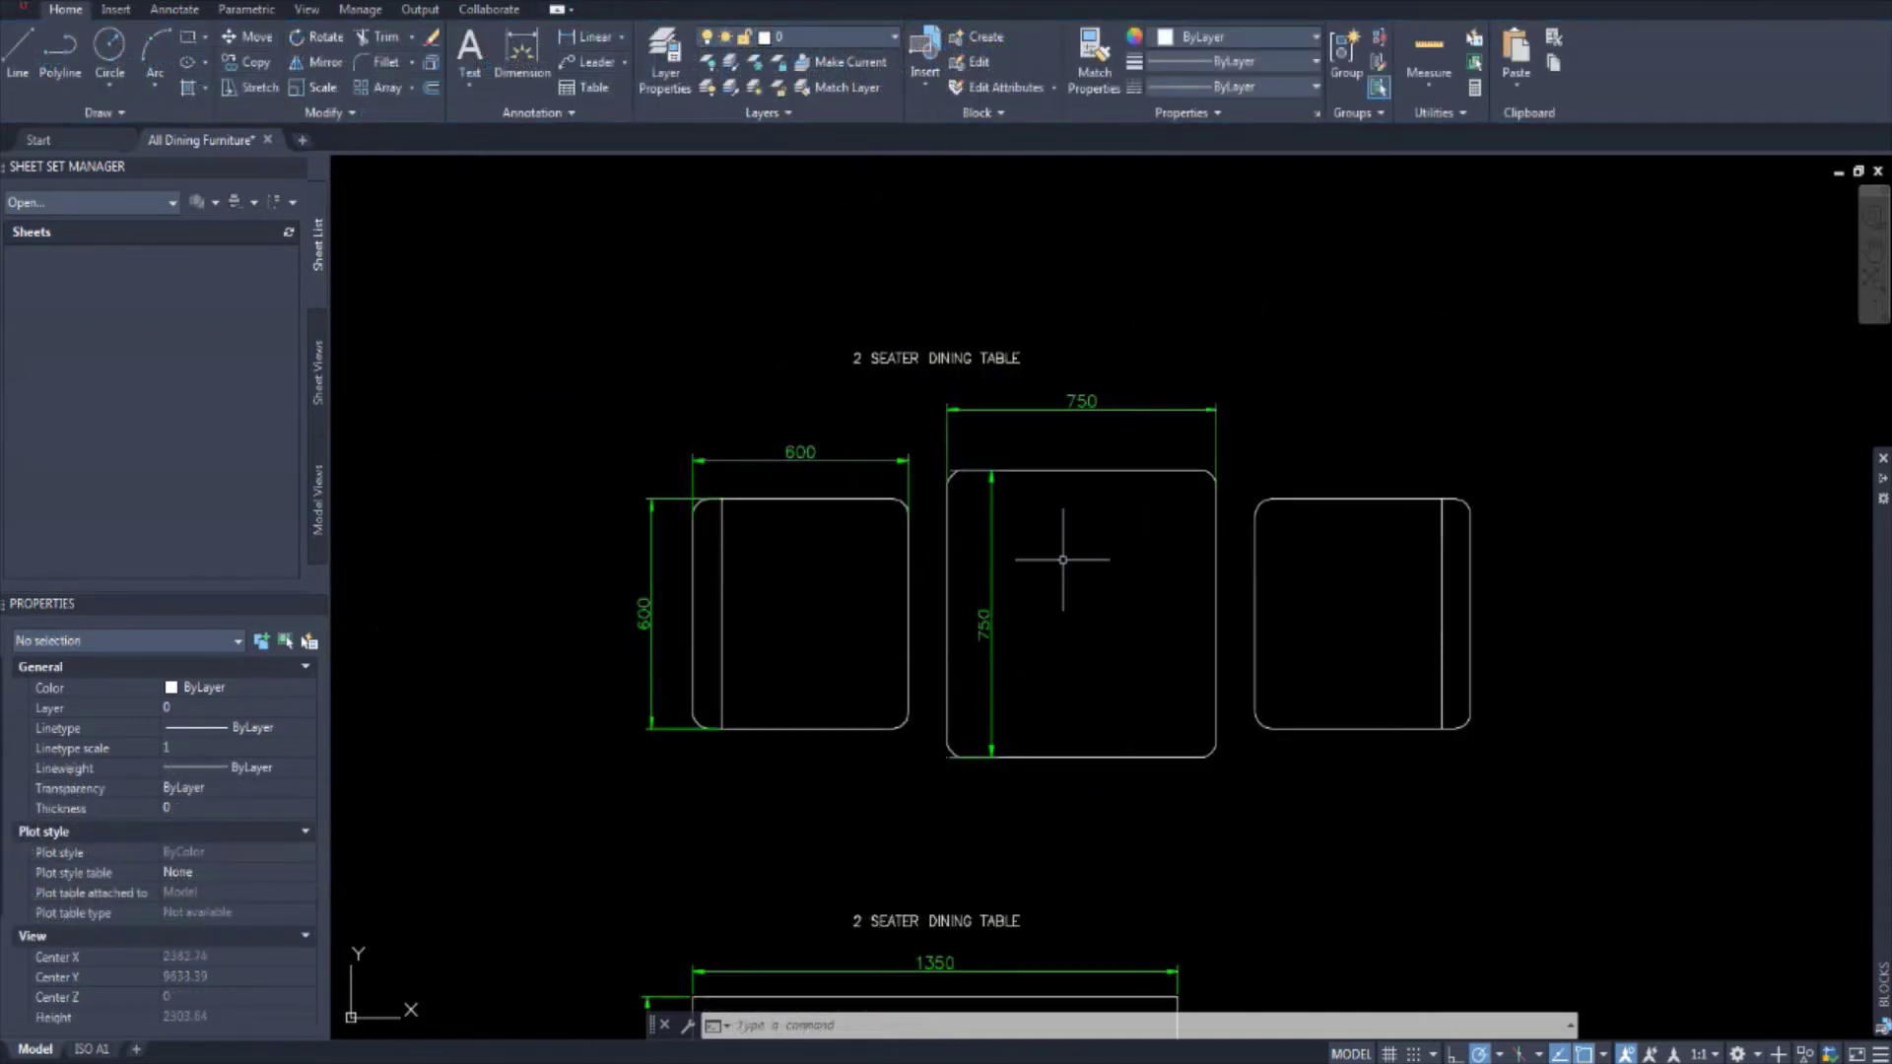
# Step: Examine the square two-seater dining table, its two facing chairs and their dimensions
pyautogui.scroll(2, 1030, 529)
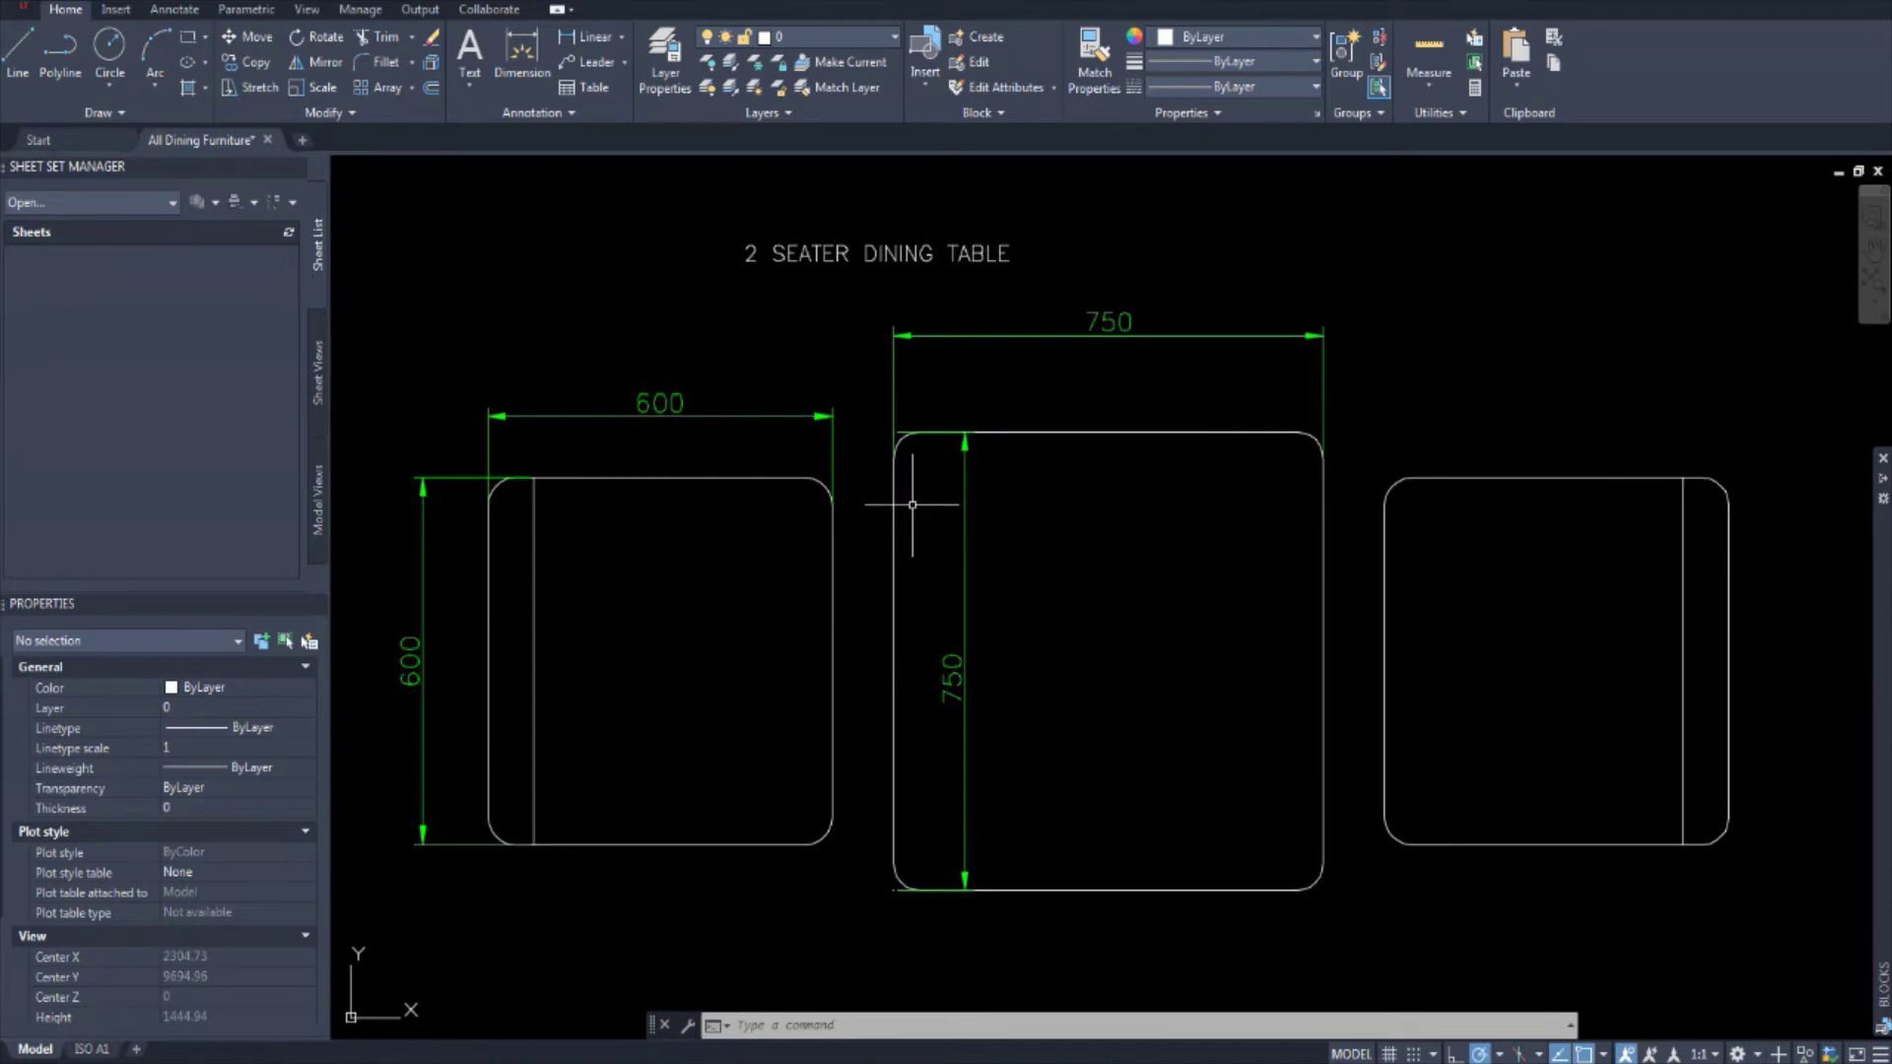
pyautogui.moveTo(1337, 341)
pyautogui.mouseDown(button='middle')
pyautogui.moveTo(1277, 344)
pyautogui.moveTo(1312, 315)
pyautogui.moveTo(1398, 384)
pyautogui.mouseUp(button='middle')
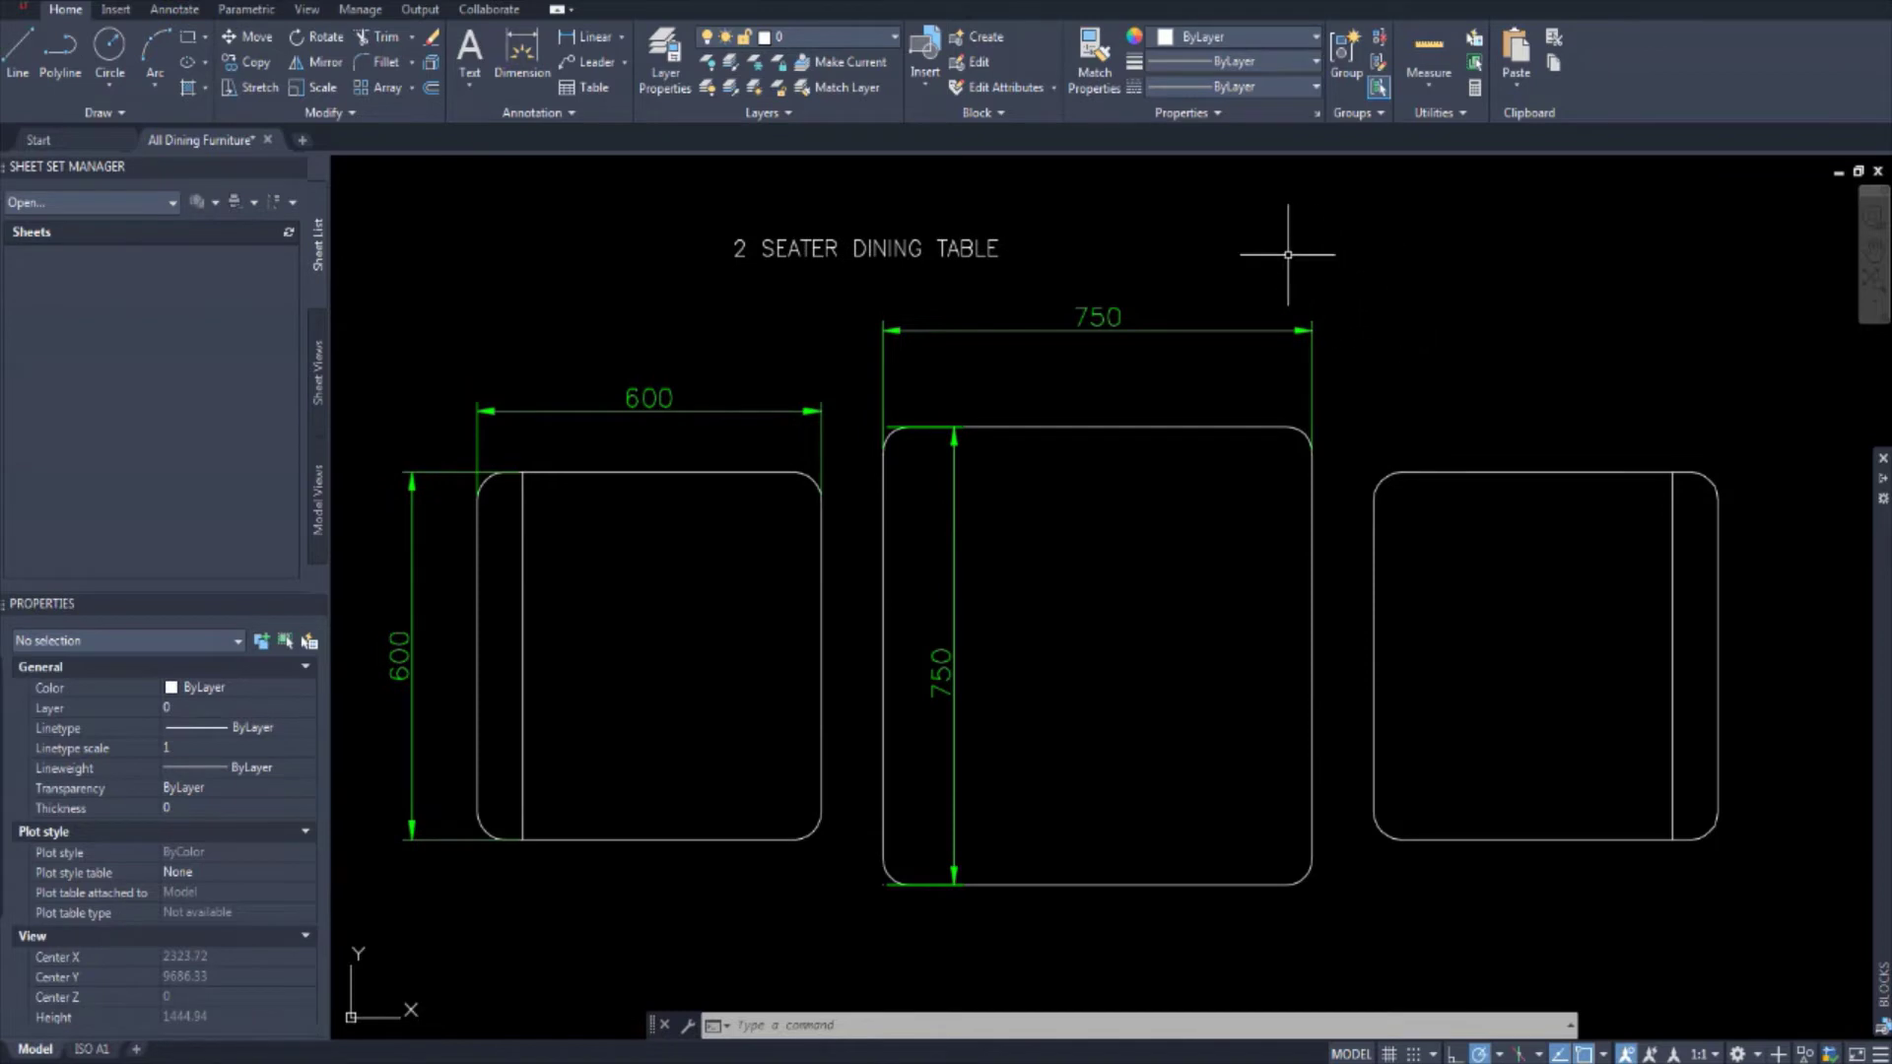
pyautogui.moveTo(1222, 505); pyautogui.dragTo(1238, 458, button='middle')
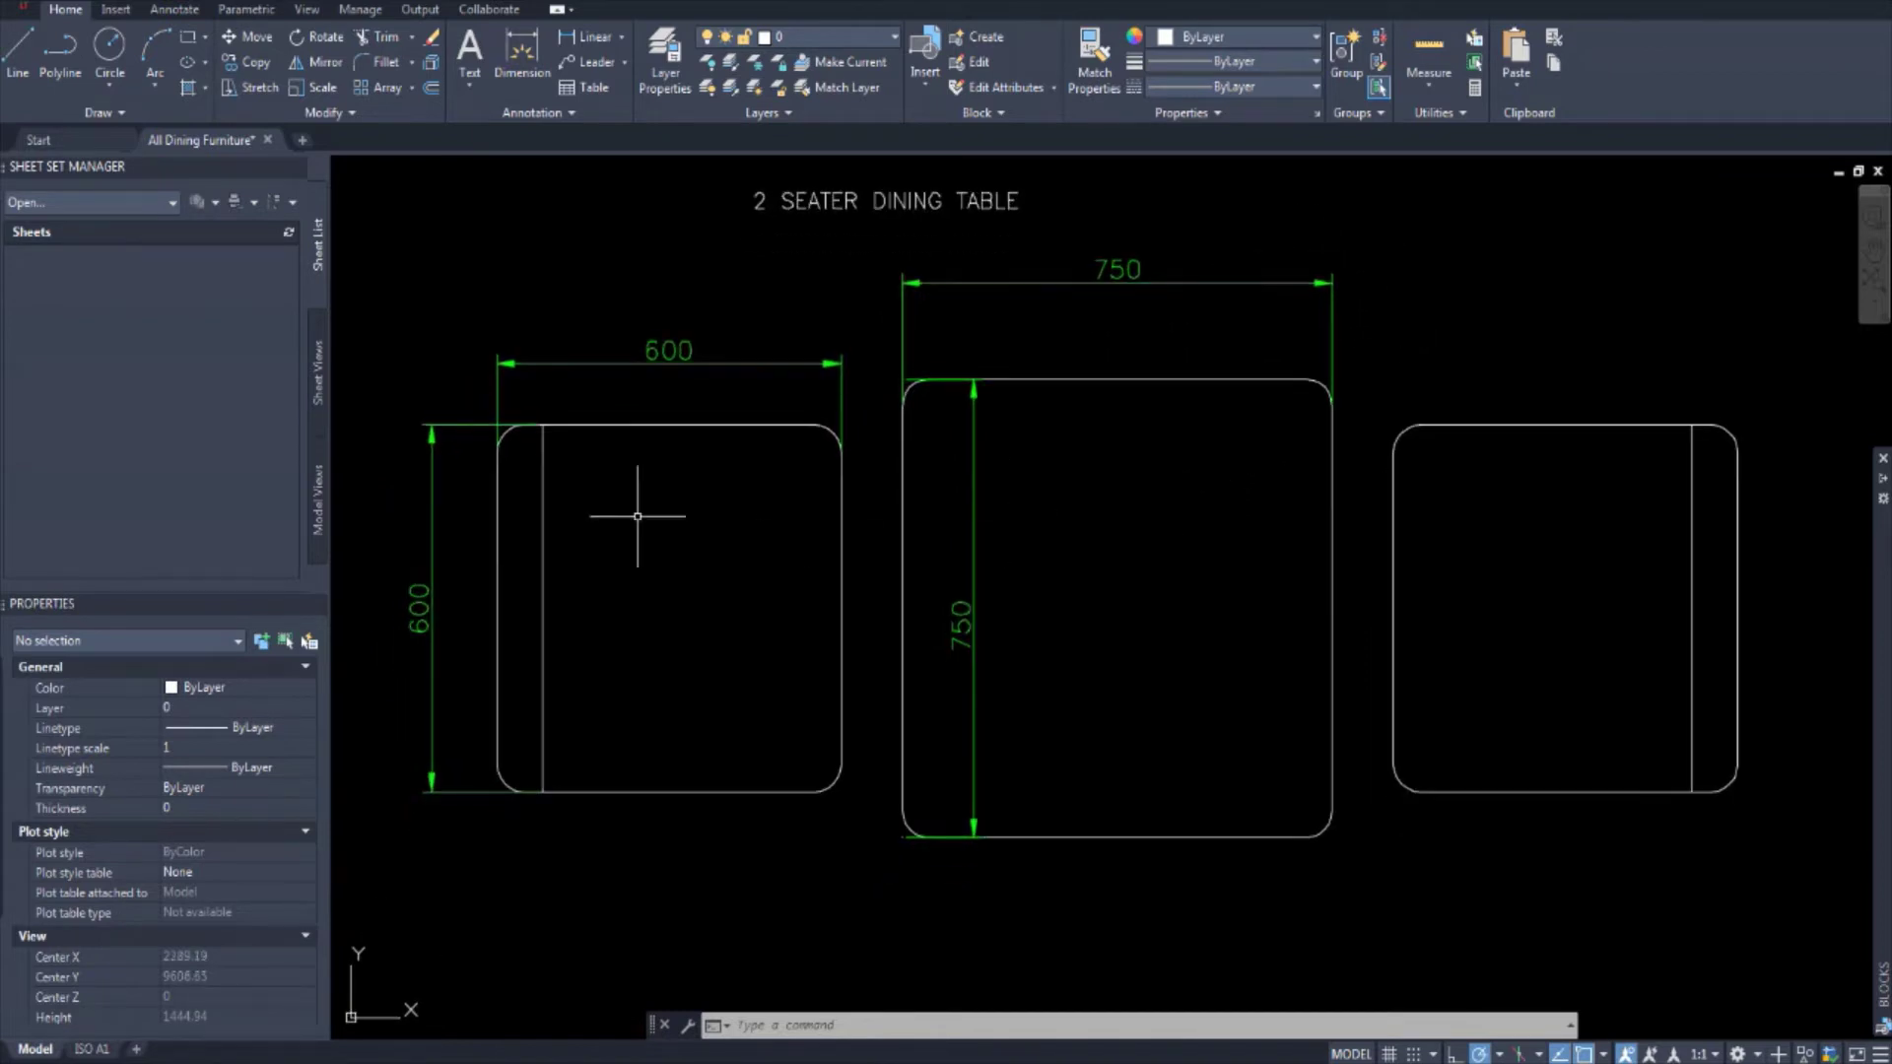
pyautogui.moveTo(590, 523); pyautogui.dragTo(582, 514, button='middle')
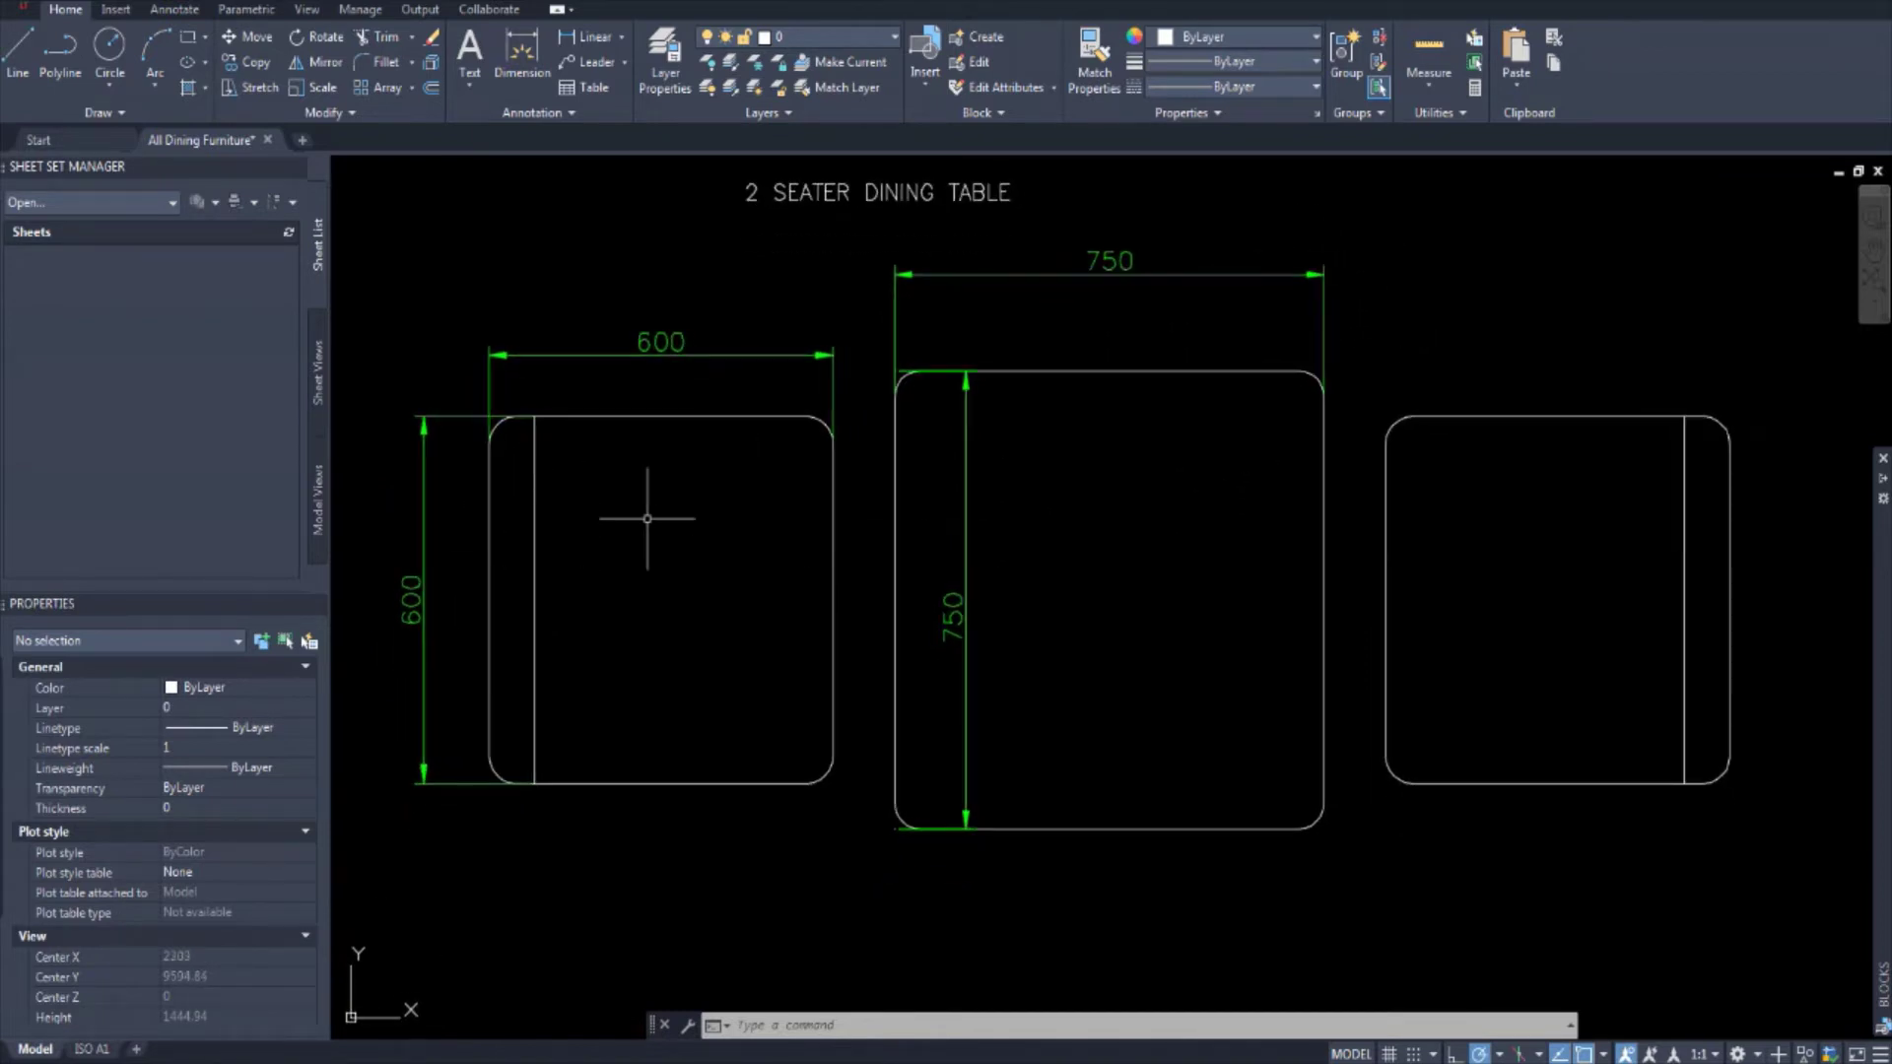
pyautogui.scroll(-2, 900, 541)
pyautogui.scroll(2, 1143, 463)
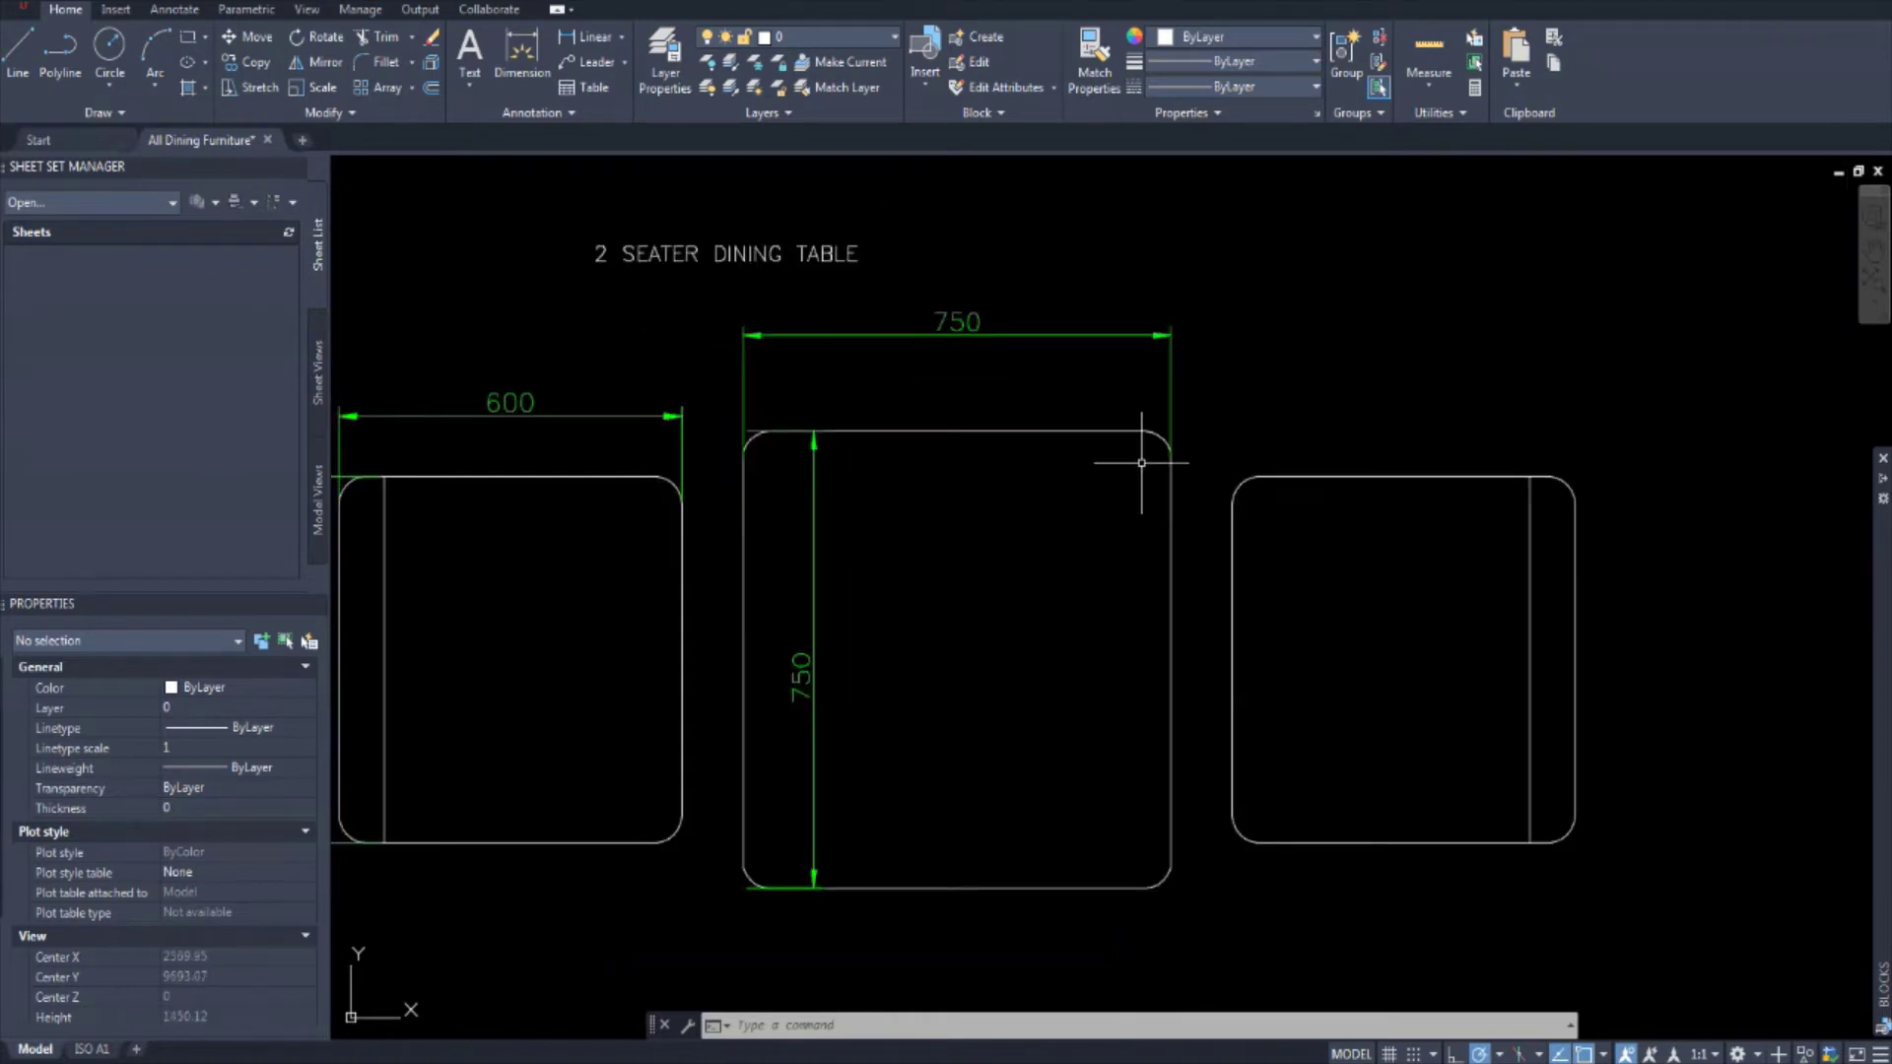
pyautogui.scroll(-2, 1141, 462)
pyautogui.scroll(2, 1107, 452)
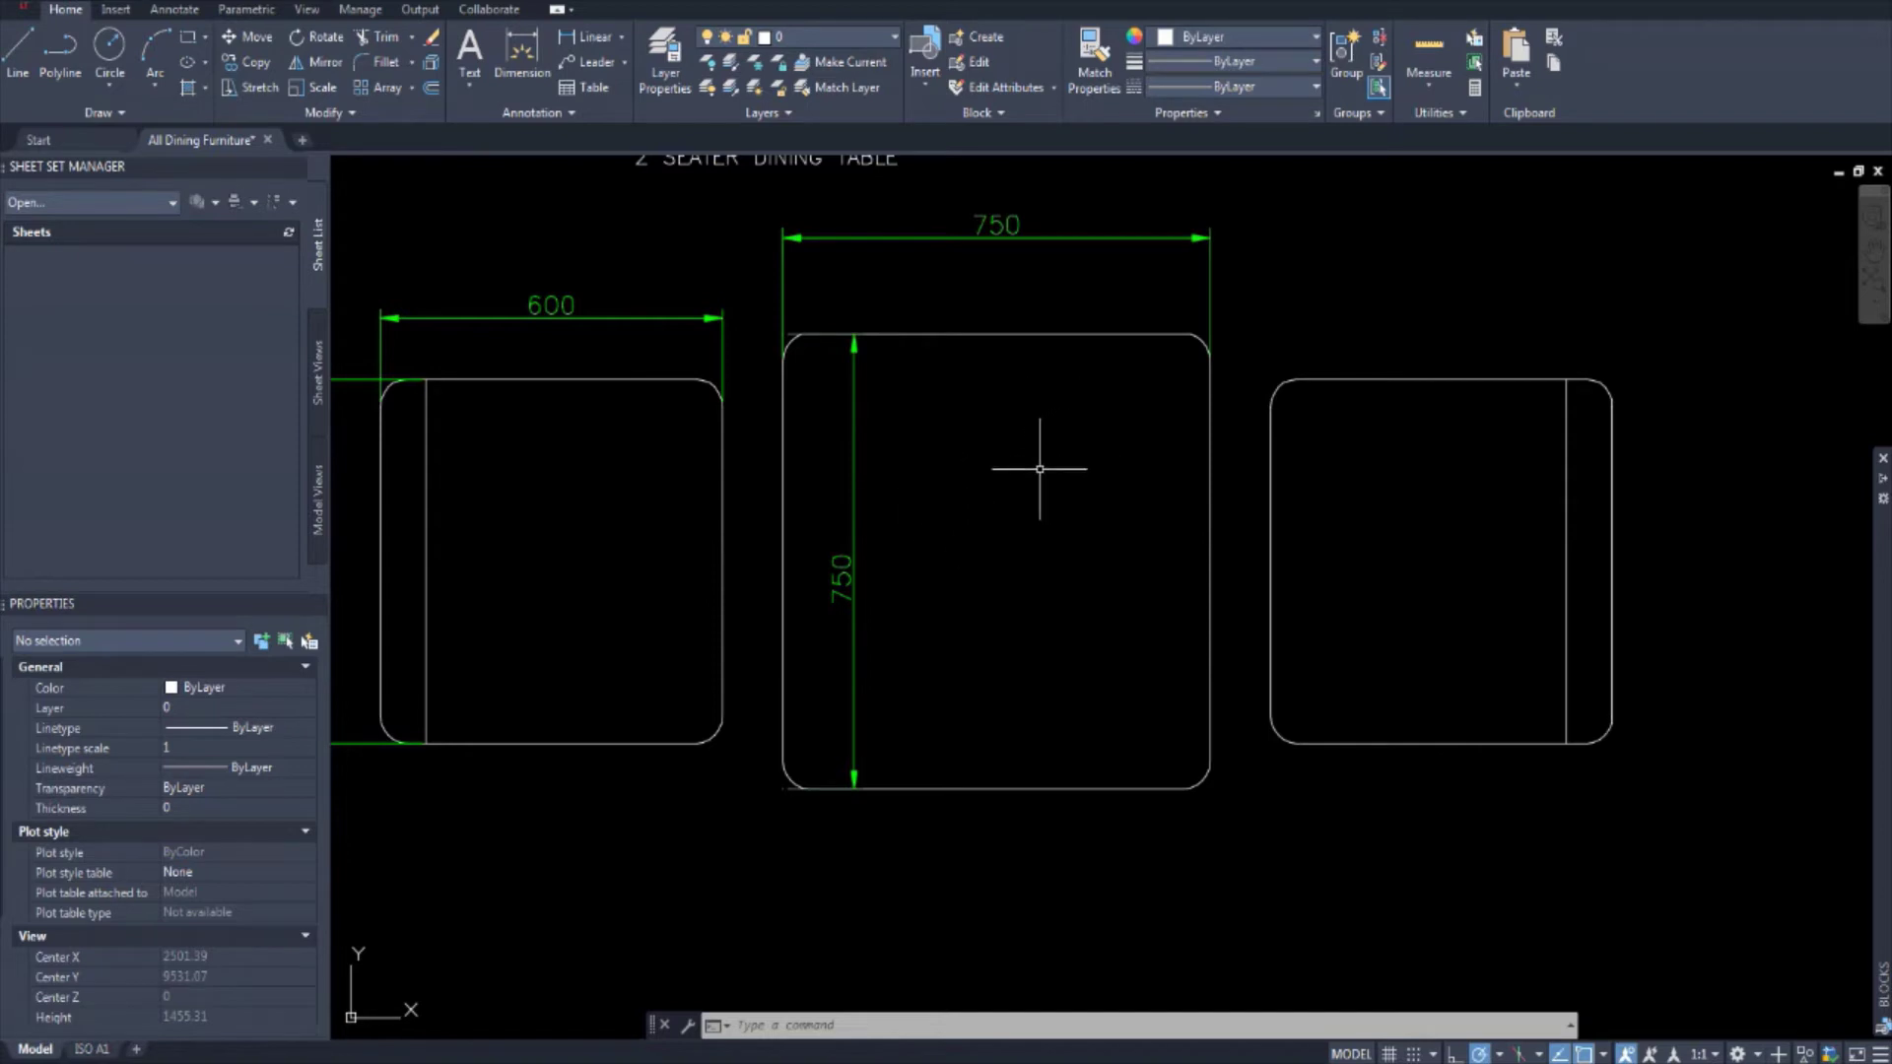
pyautogui.moveTo(1036, 436); pyautogui.dragTo(1071, 449, button='middle')
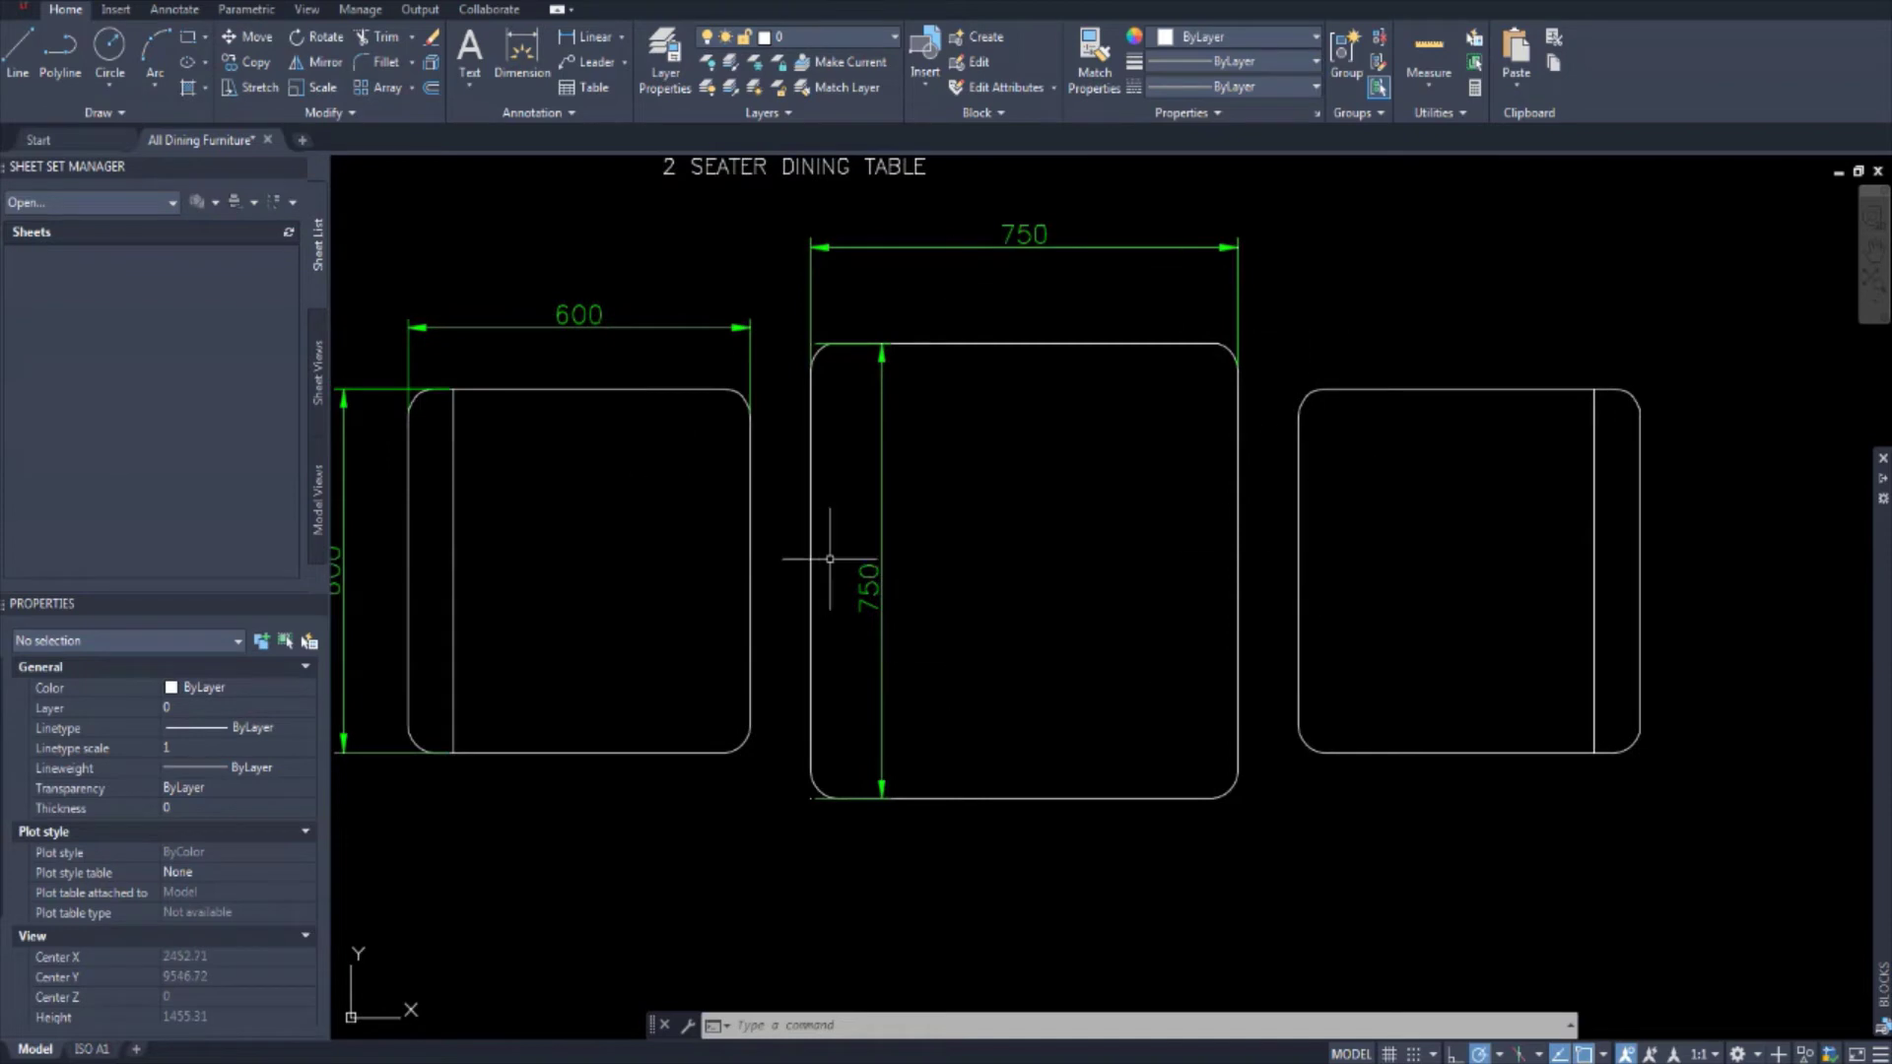
# Step: Examine the rectangular two-seater dining table with both chairs along one side, including its dimensions
pyautogui.scroll(-1, 542, 559)
pyautogui.moveTo(759, 984); pyautogui.dragTo(947, 483, button='middle')
pyautogui.moveTo(853, 547)
pyautogui.mouseDown(button='middle')
pyautogui.moveTo(920, 486)
pyautogui.moveTo(900, 410)
pyautogui.mouseUp(button='middle')
pyautogui.scroll(1, 908, 486)
pyautogui.scroll(-1, 916, 432)
pyautogui.scroll(1, 963, 440)
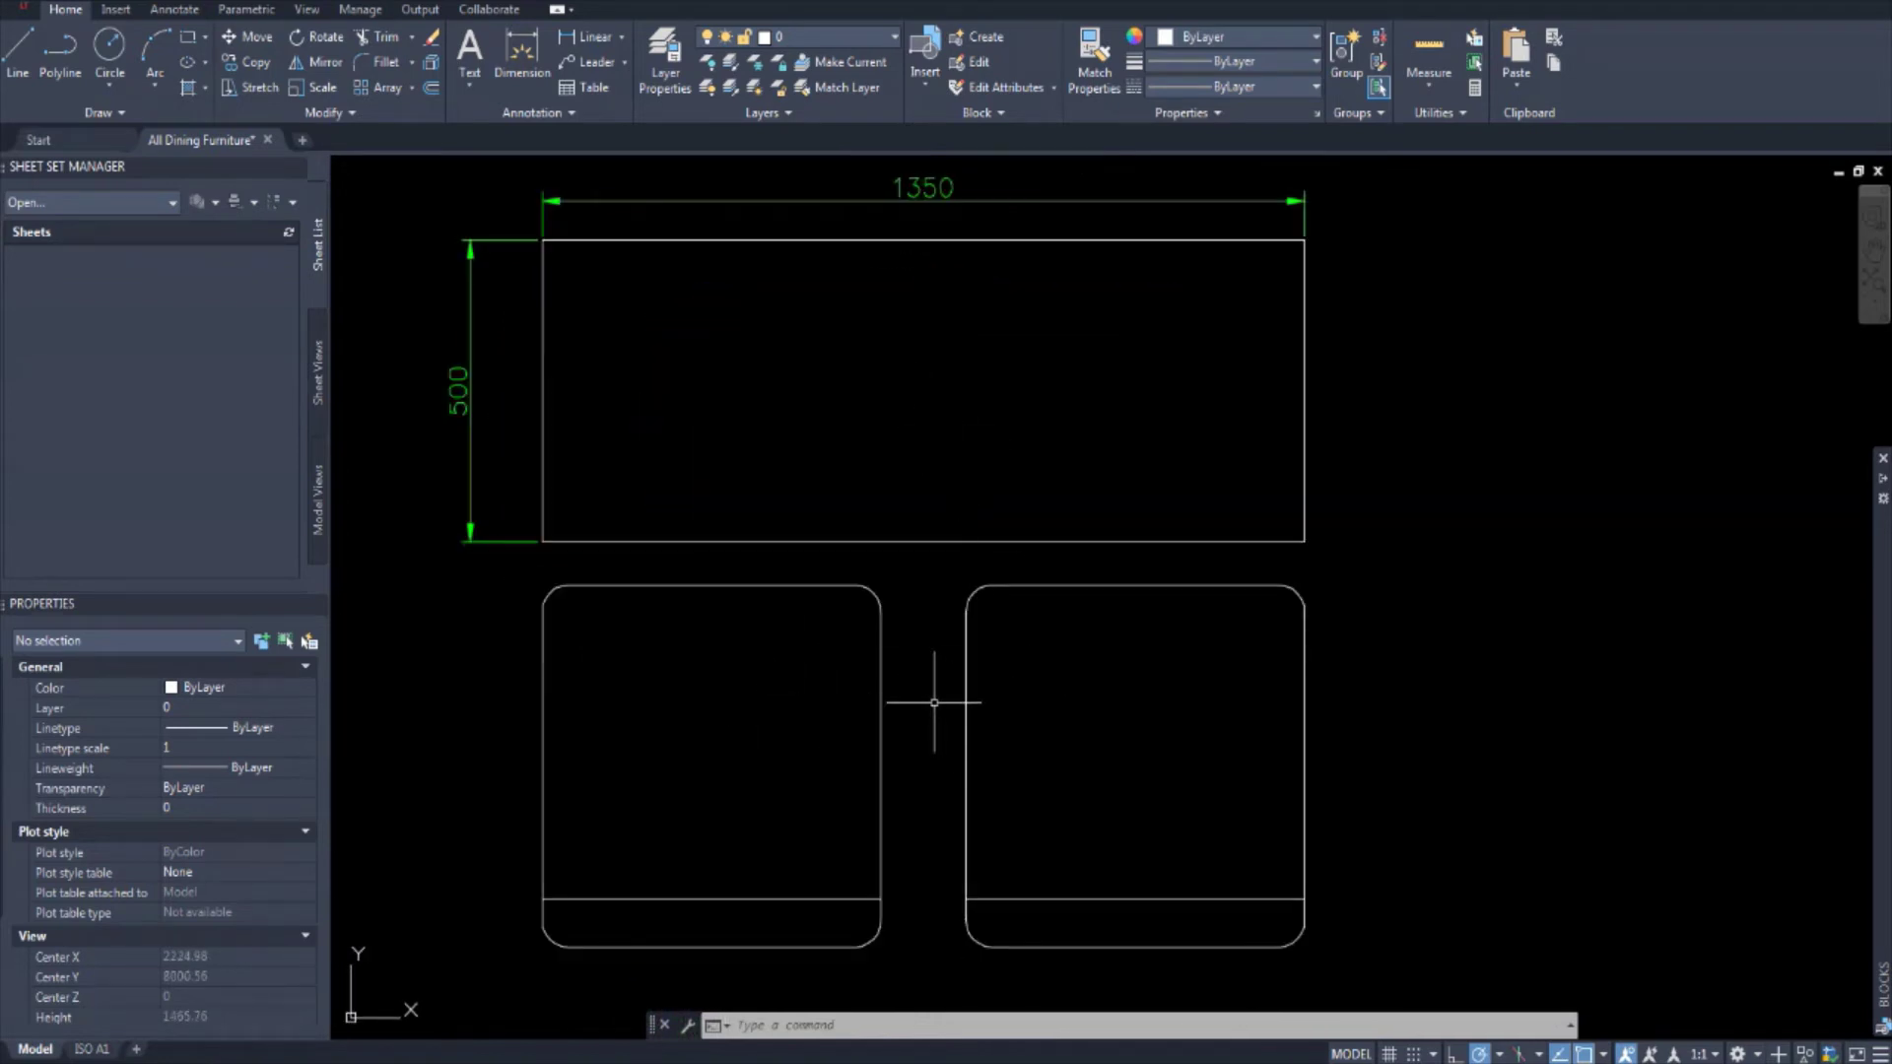
pyautogui.scroll(-1, 936, 665)
pyautogui.scroll(1, 996, 512)
pyautogui.moveTo(935, 424); pyautogui.dragTo(984, 495, button='middle')
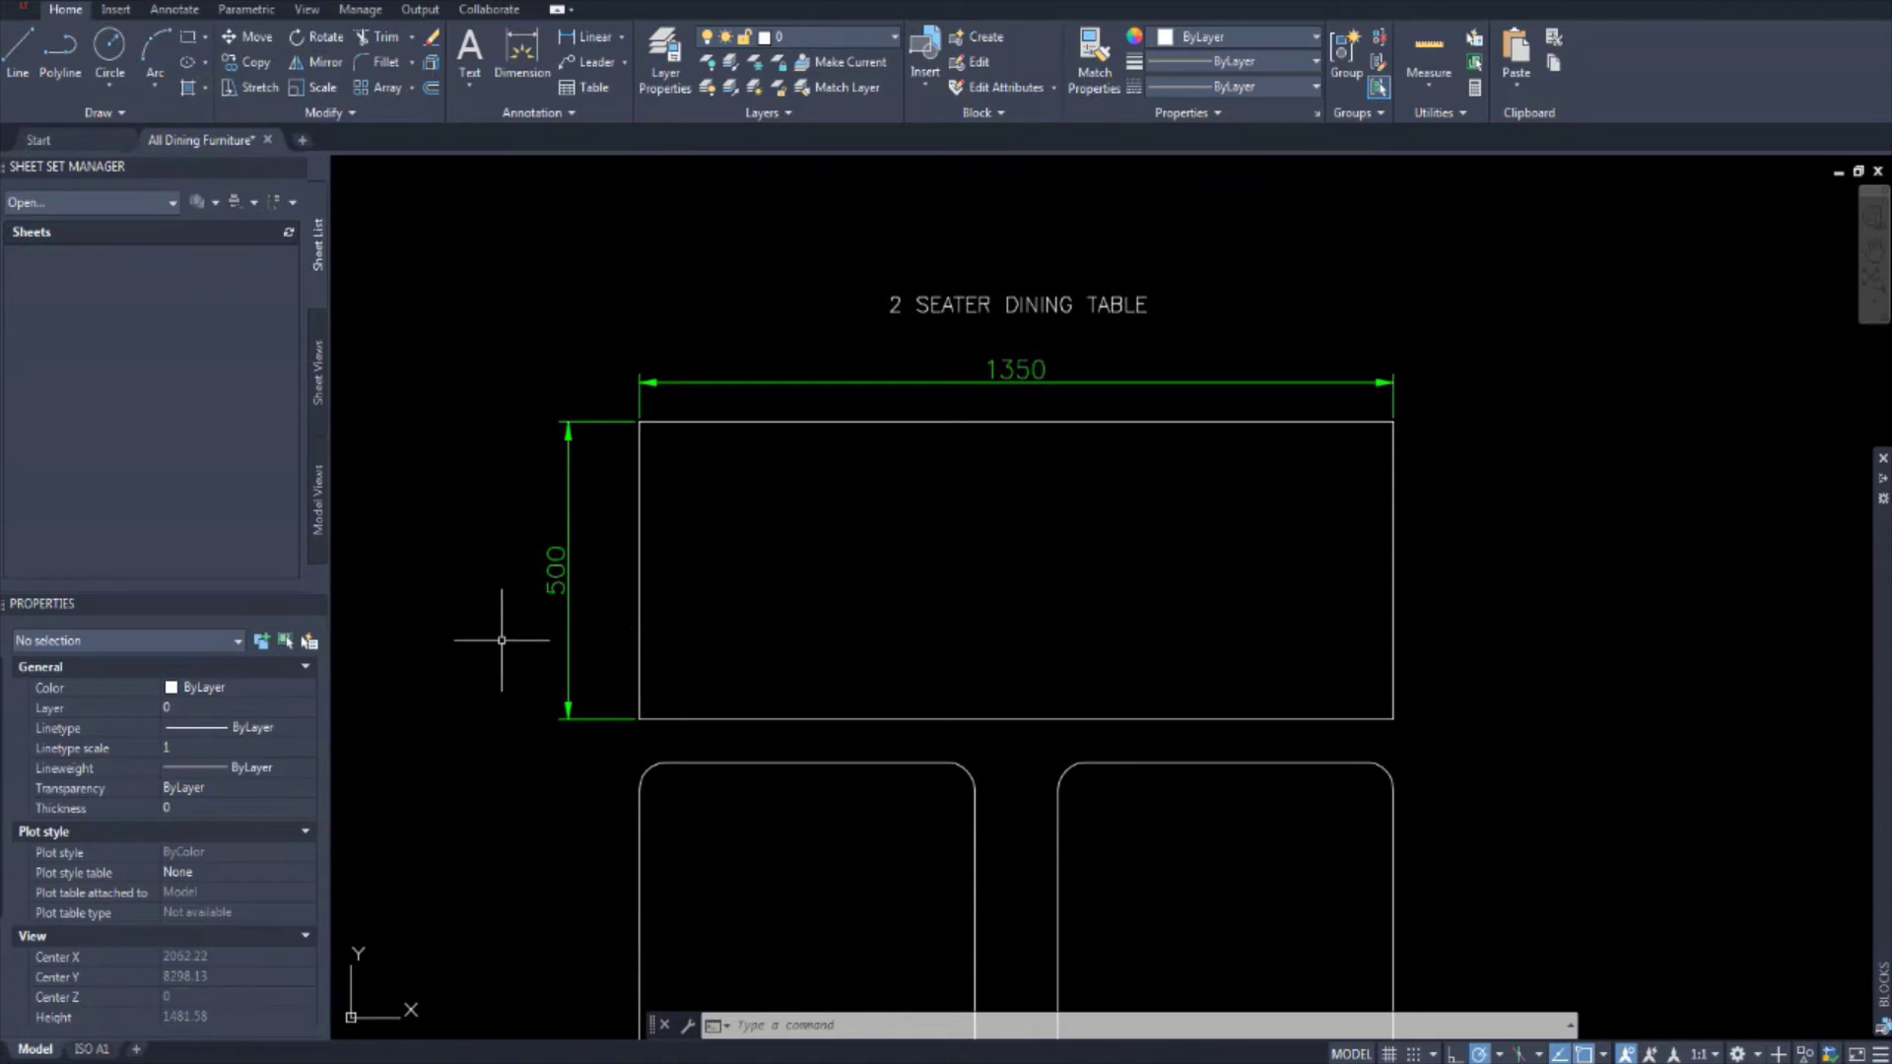
# Step: Examine the chairs of the rectangular two-seater table and the overall seating layout of the three-seater banquet table
pyautogui.moveTo(754, 682); pyautogui.dragTo(789, 511, button='middle')
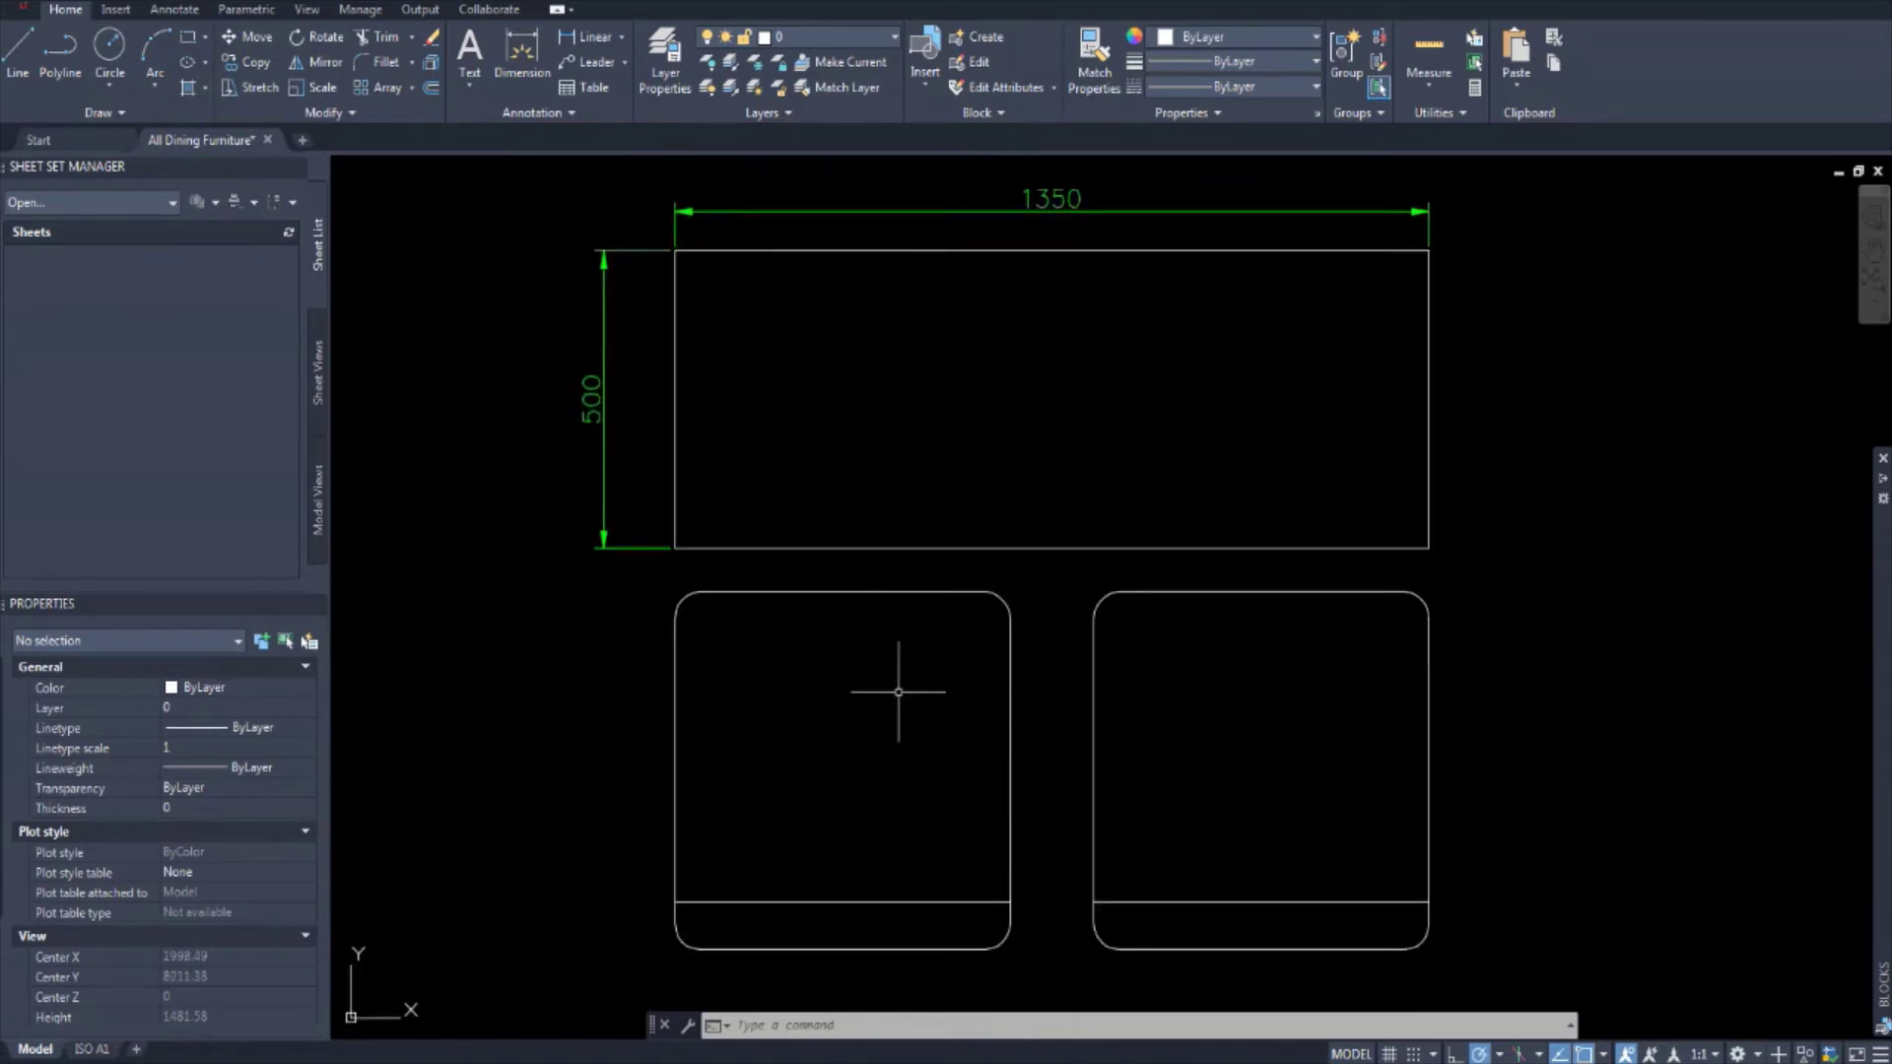
pyautogui.moveTo(1041, 683)
pyautogui.mouseDown(button='middle')
pyautogui.moveTo(1000, 624)
pyautogui.moveTo(949, 410)
pyautogui.mouseUp(button='middle')
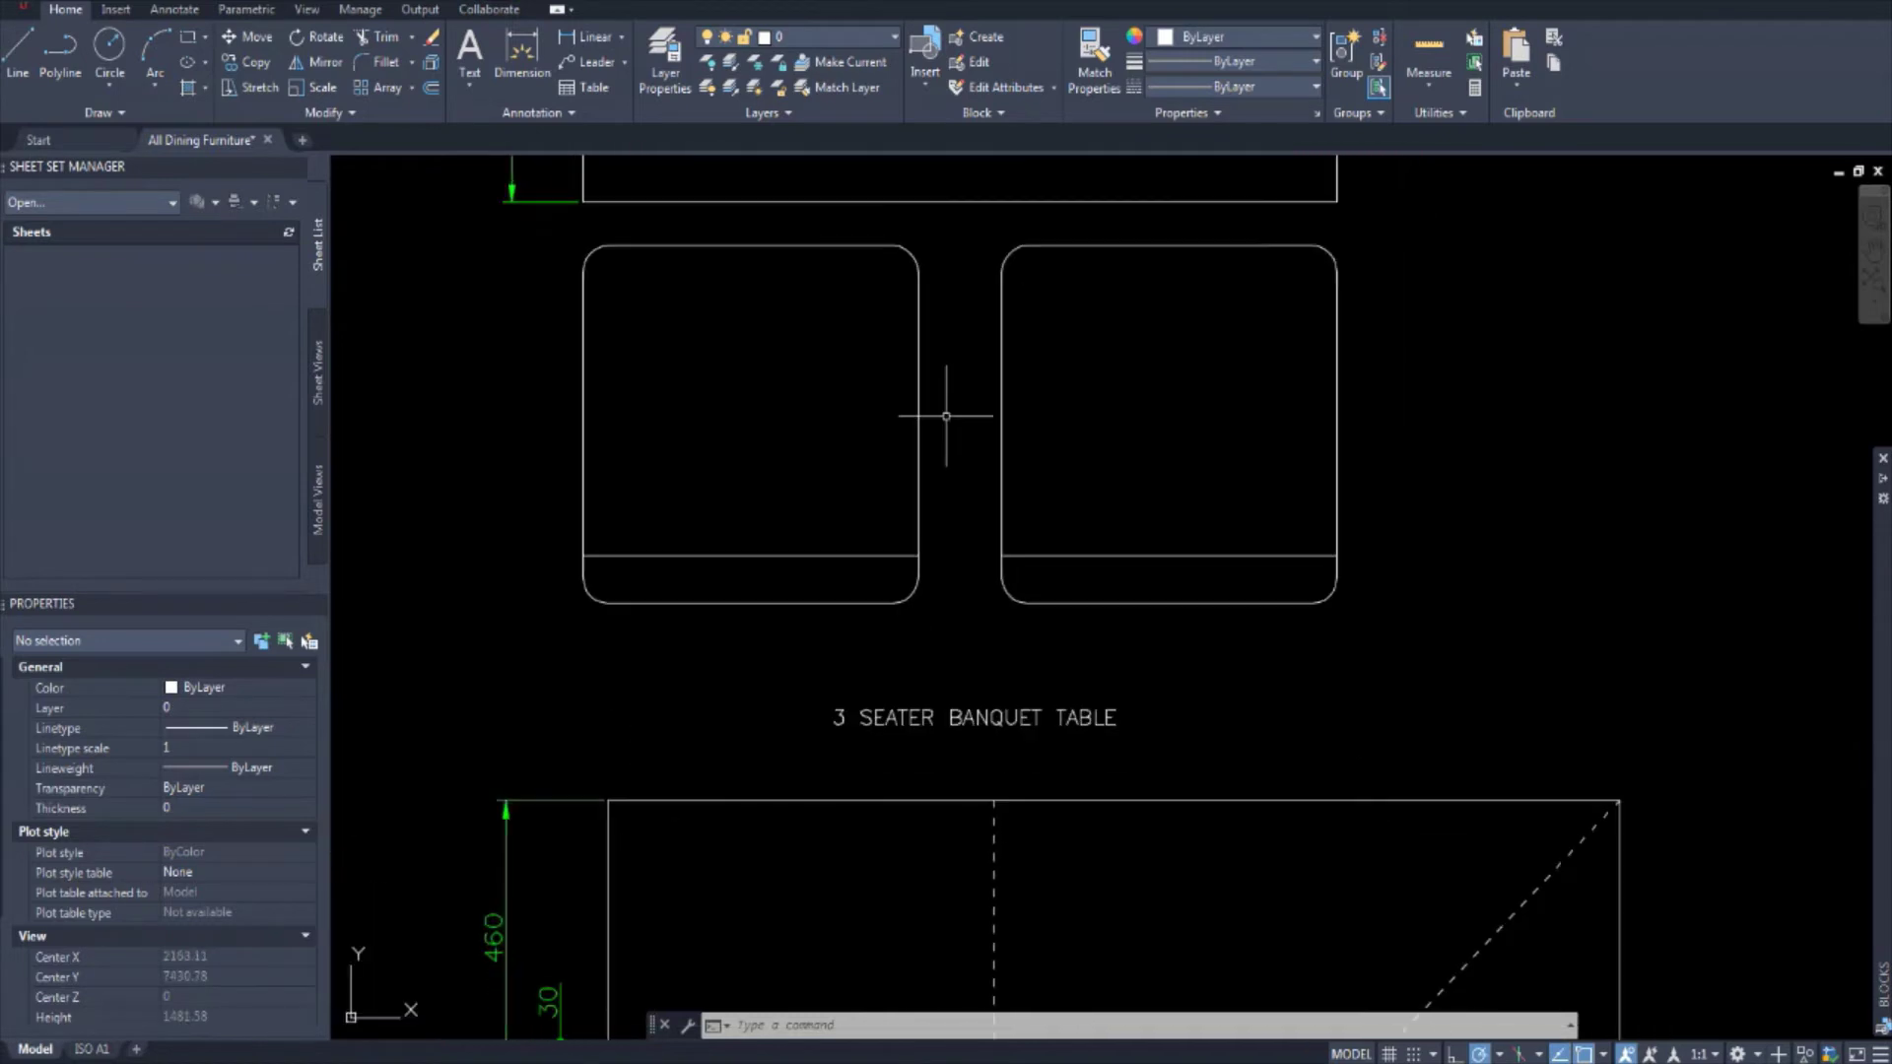
pyautogui.moveTo(1052, 638); pyautogui.dragTo(1020, 336, button='middle')
pyautogui.scroll(-1, 964, 415)
pyautogui.moveTo(984, 523)
pyautogui.mouseDown(button='middle')
pyautogui.moveTo(970, 413)
pyautogui.moveTo(972, 478)
pyautogui.moveTo(961, 454)
pyautogui.moveTo(938, 479)
pyautogui.mouseUp(button='middle')
pyautogui.scroll(1, 985, 452)
pyautogui.scroll(-1, 981, 451)
pyautogui.scroll(1, 941, 484)
pyautogui.scroll(-1, 936, 490)
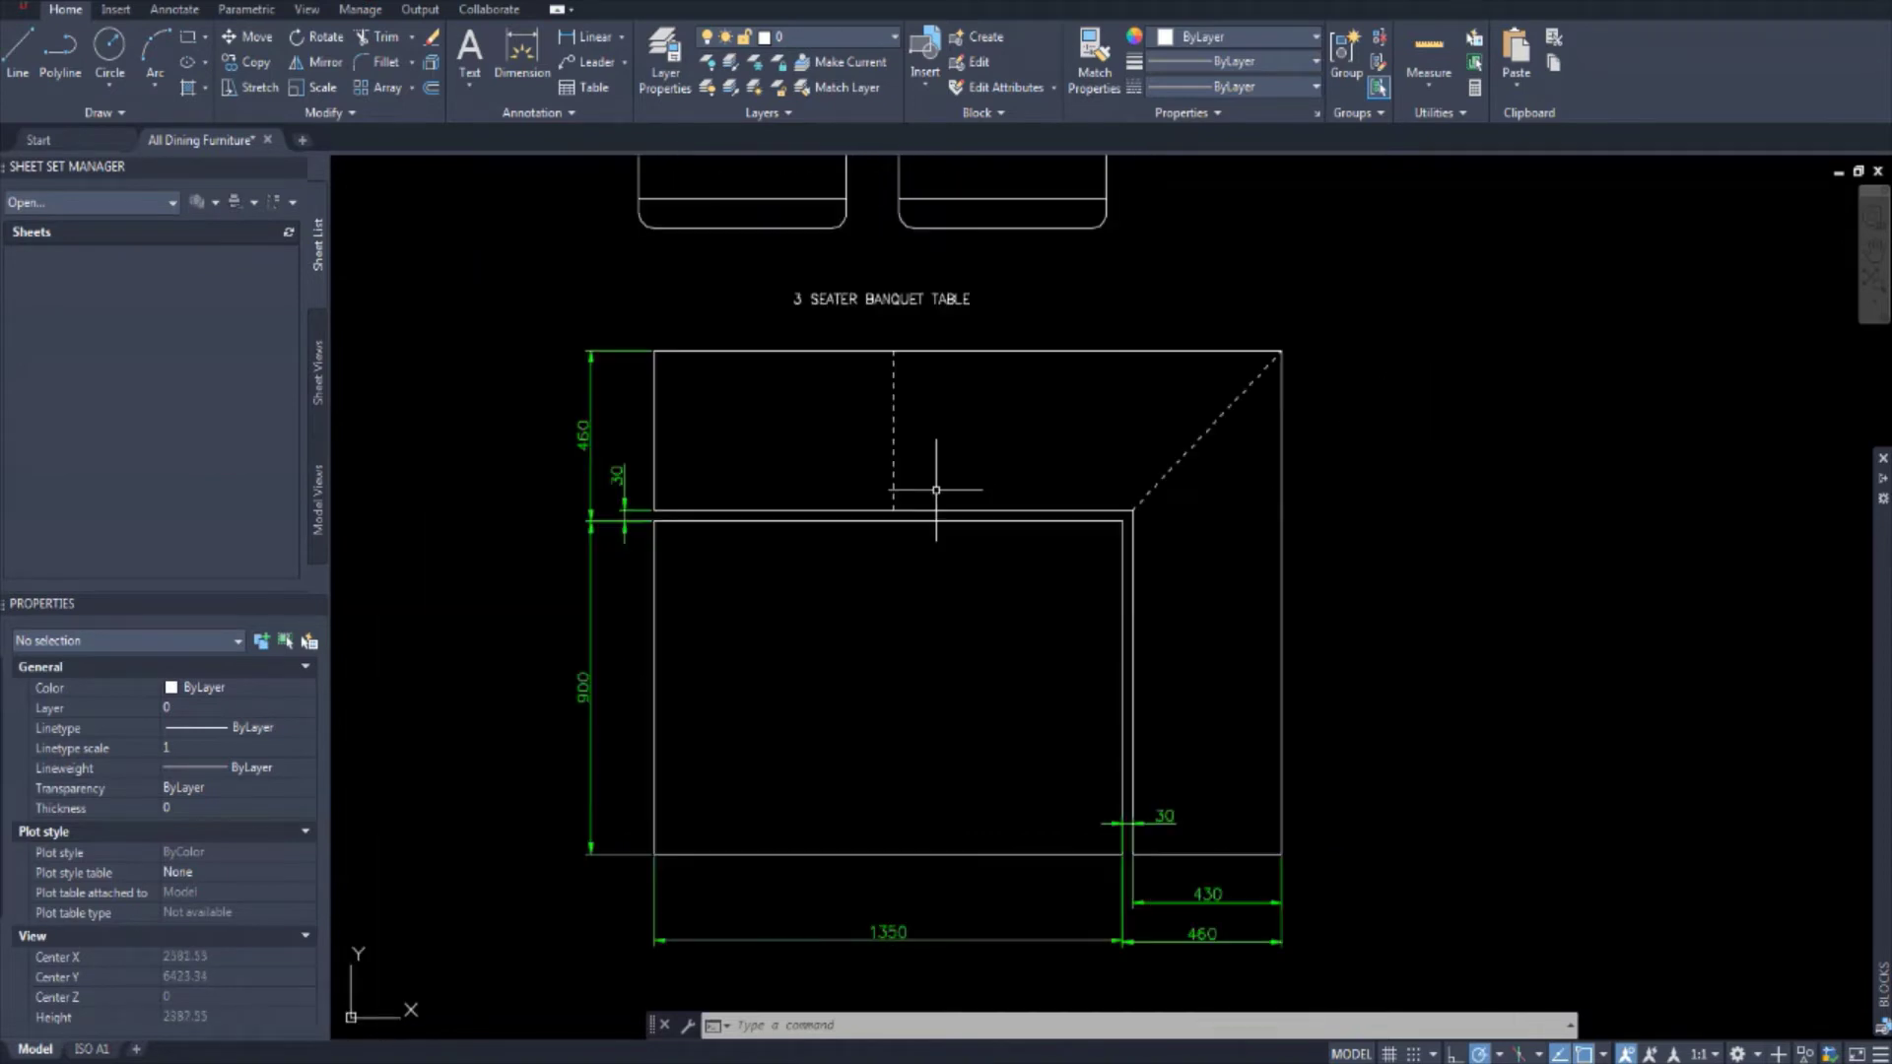
pyautogui.scroll(-1, 777, 553)
pyautogui.scroll(1, 794, 562)
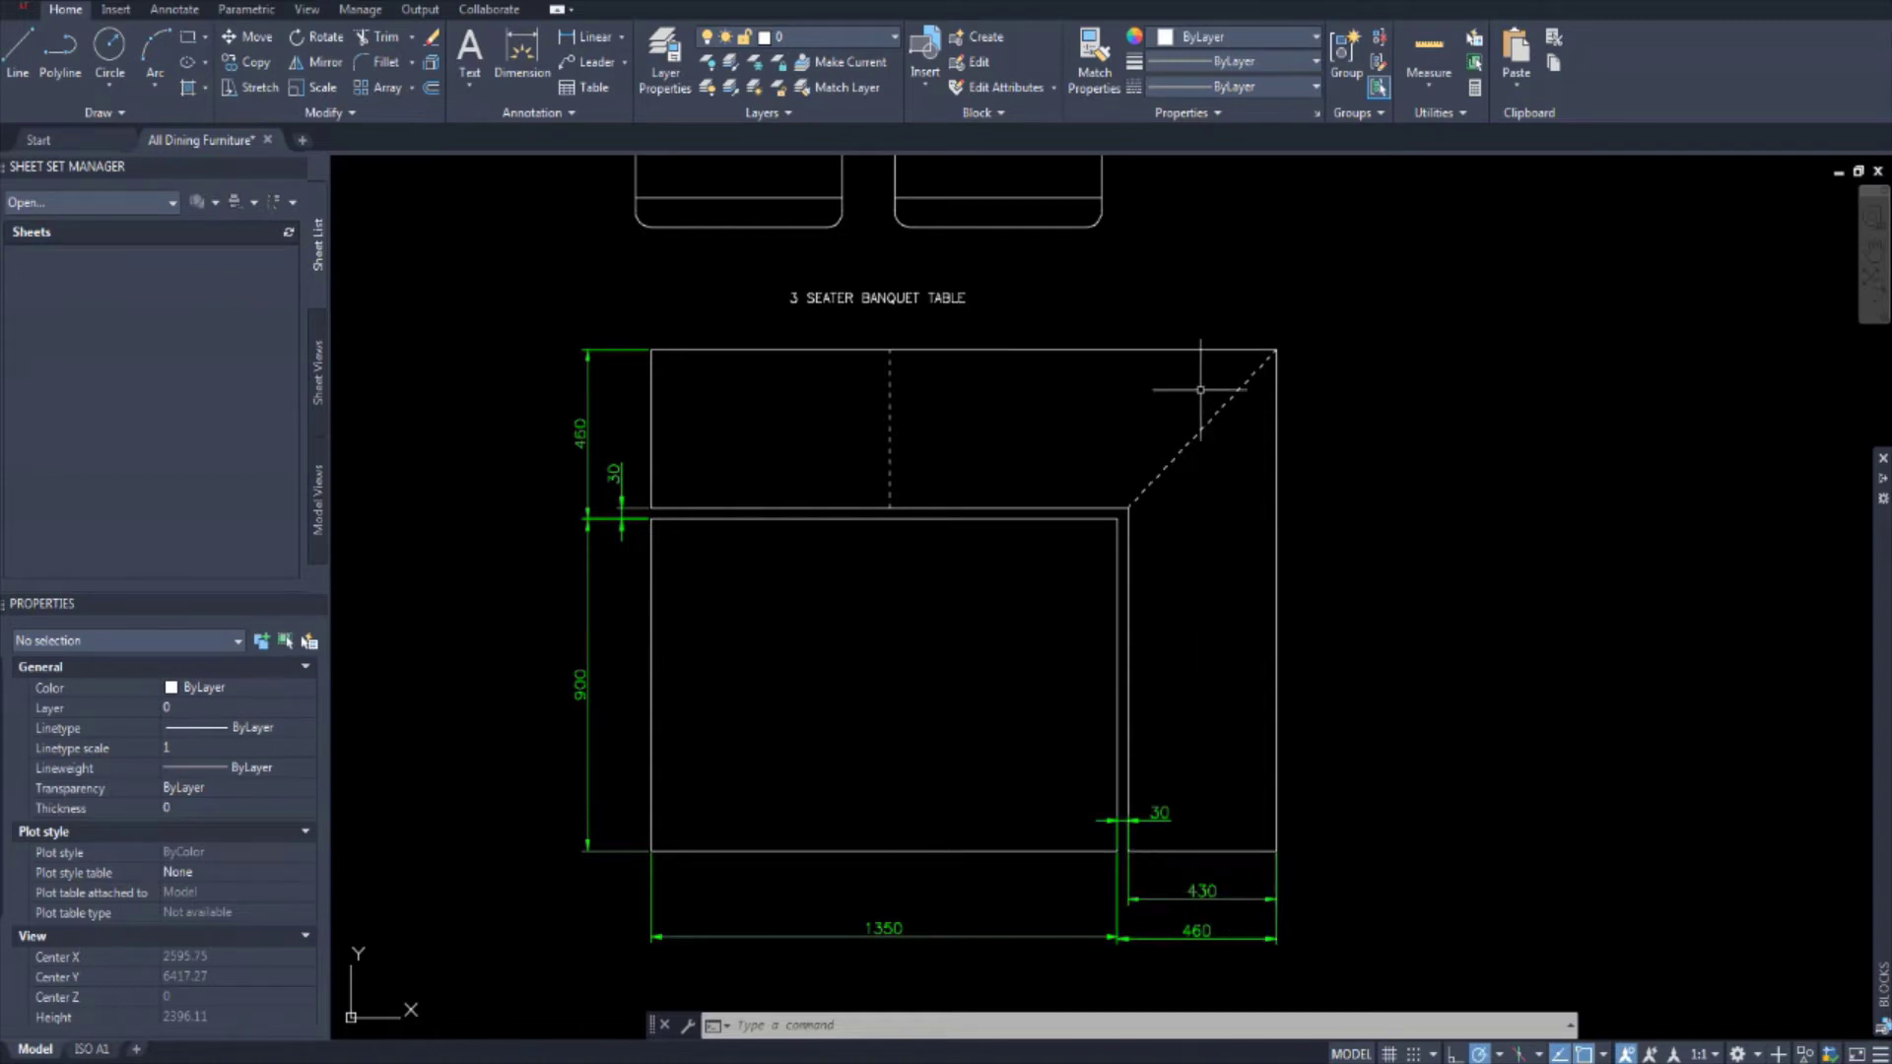
# Step: Inspect the banquet table's dimensions, including the gap between the tabletop and the L-shaped bench
pyautogui.moveTo(984, 466); pyautogui.dragTo(1009, 448, button='middle')
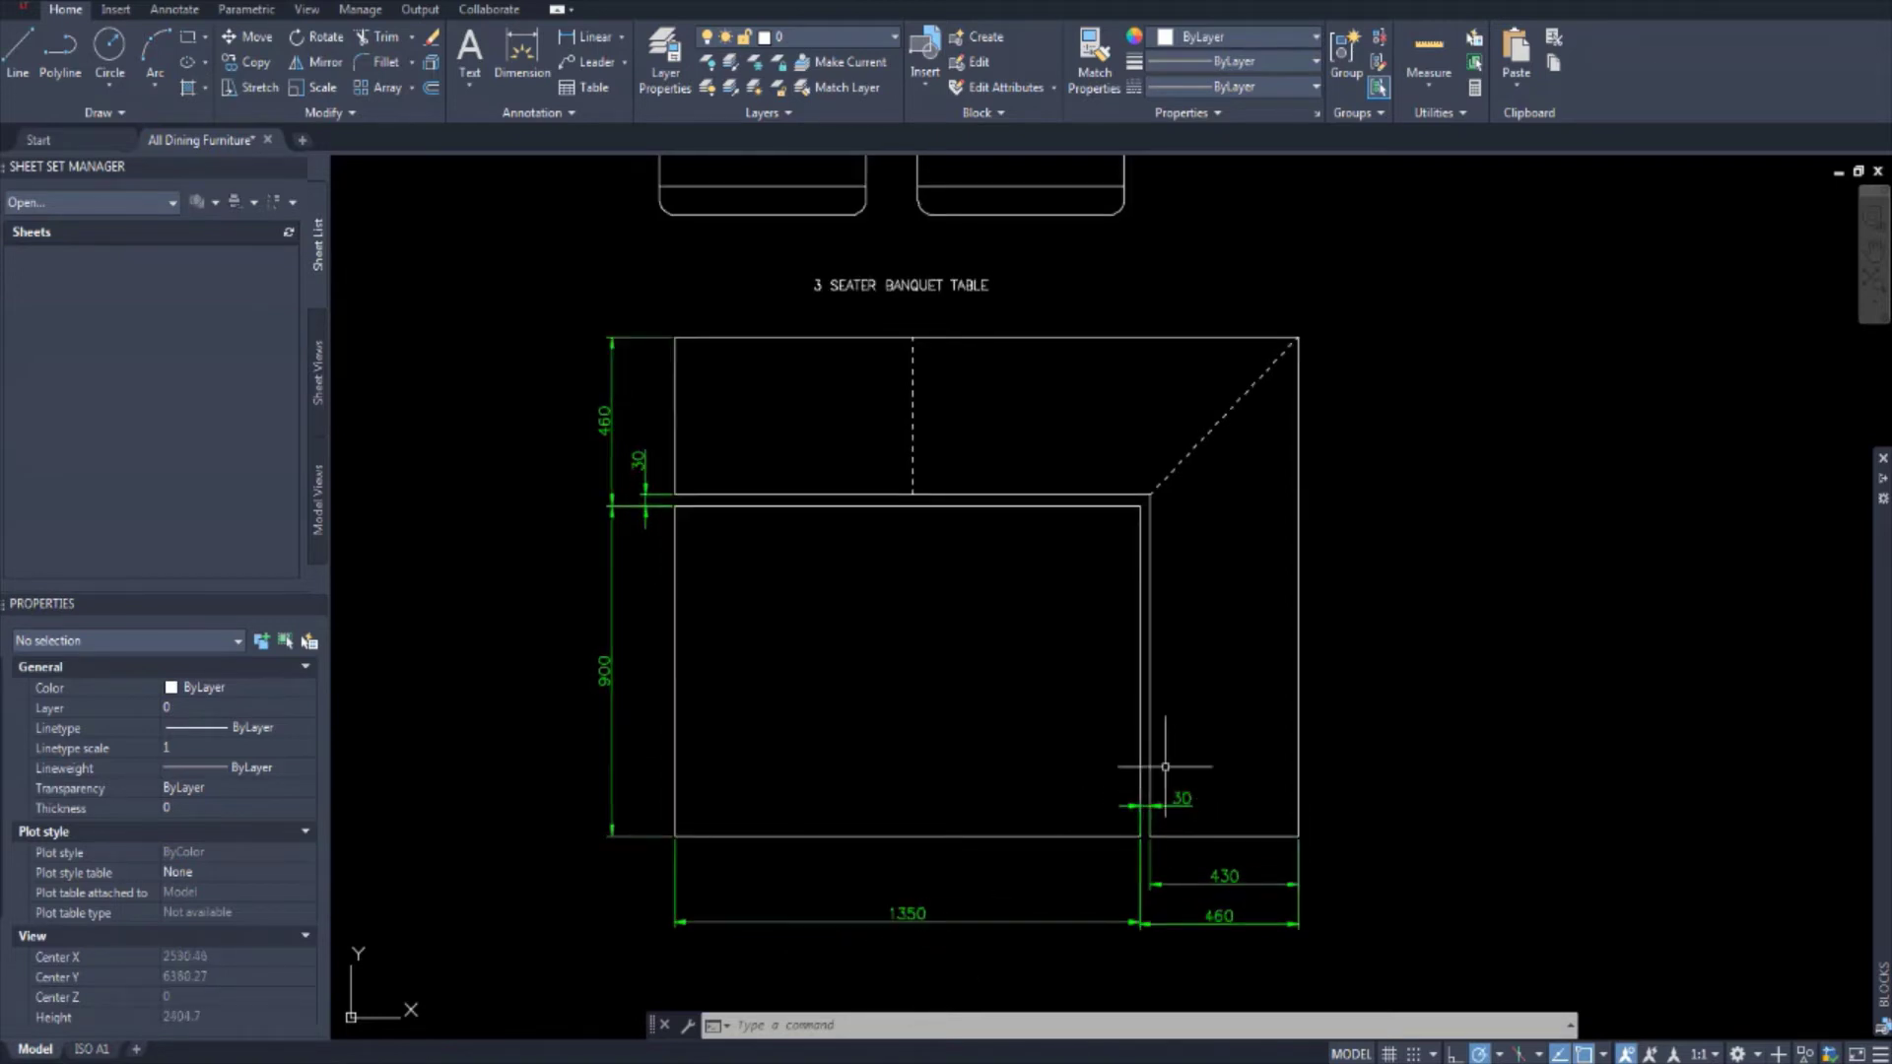
pyautogui.moveTo(1160, 779); pyautogui.dragTo(1140, 752, button='middle')
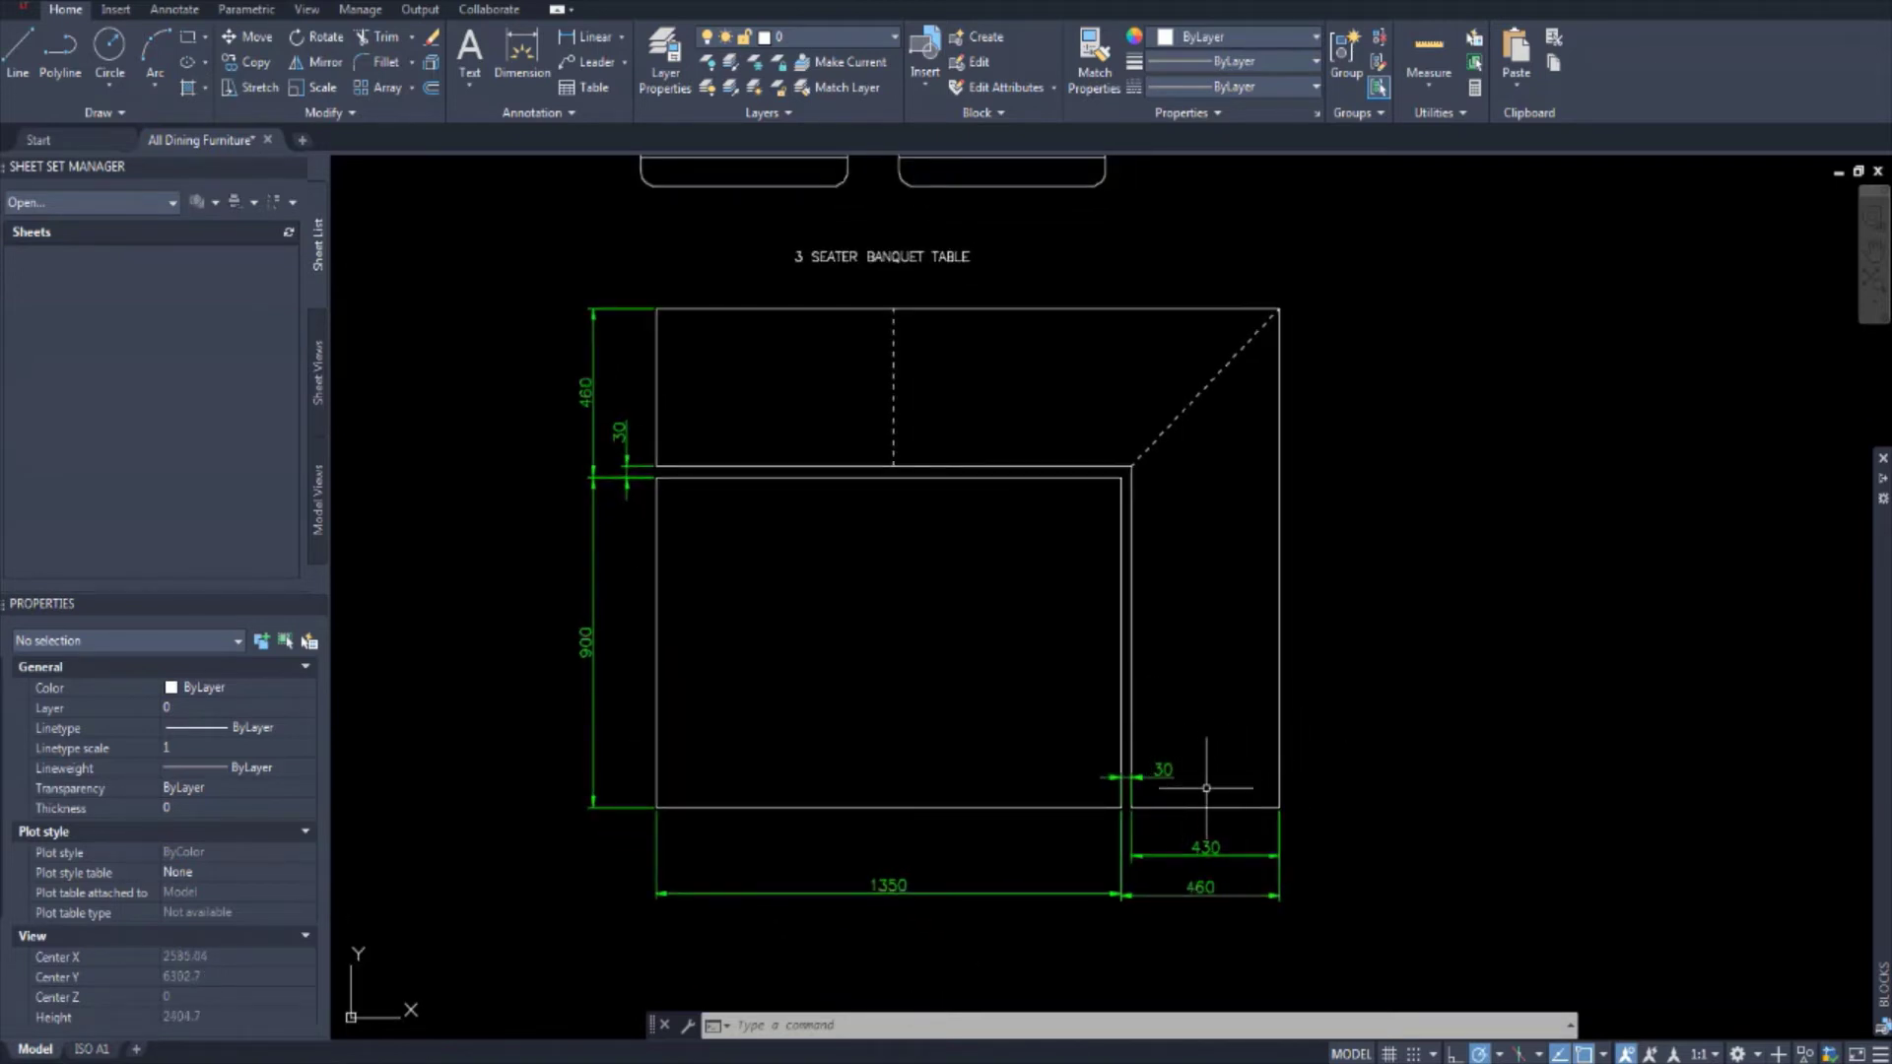
pyautogui.scroll(2, 1201, 788)
pyautogui.scroll(2, 1114, 796)
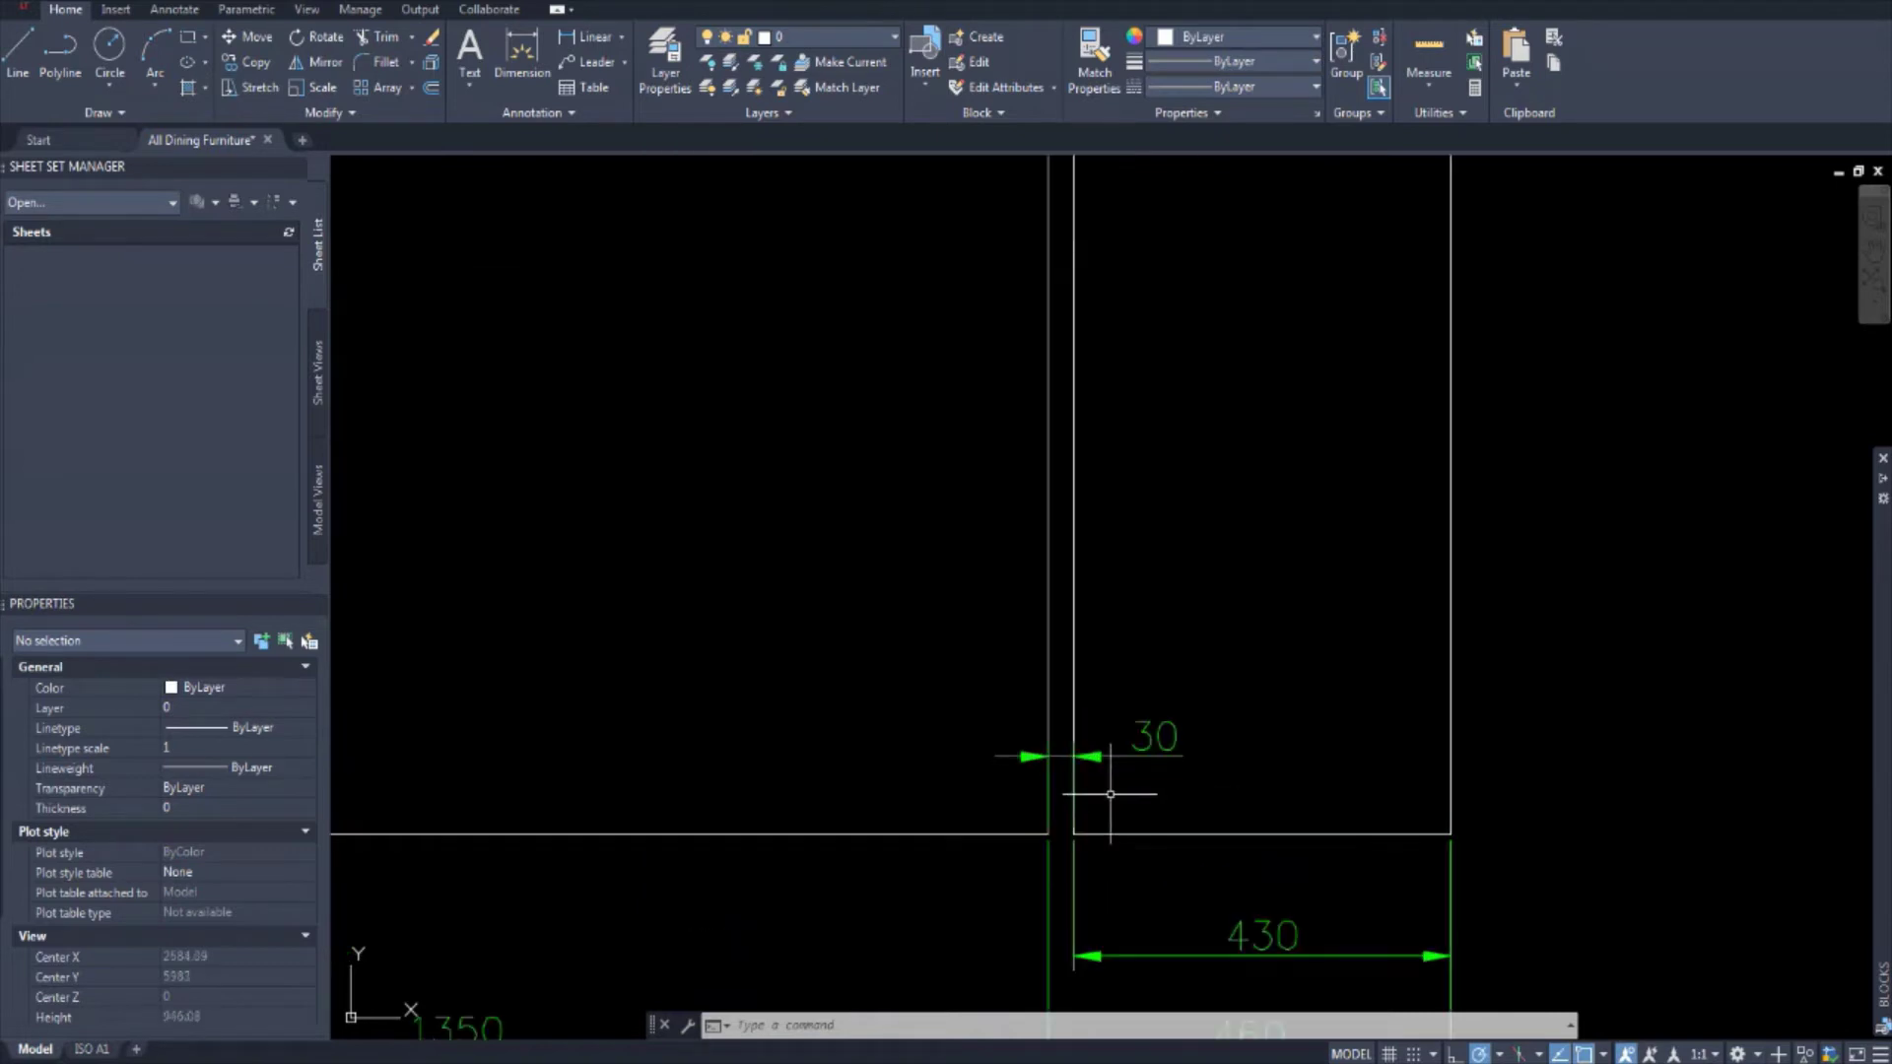
pyautogui.scroll(-2, 1110, 794)
pyautogui.scroll(-2, 1113, 780)
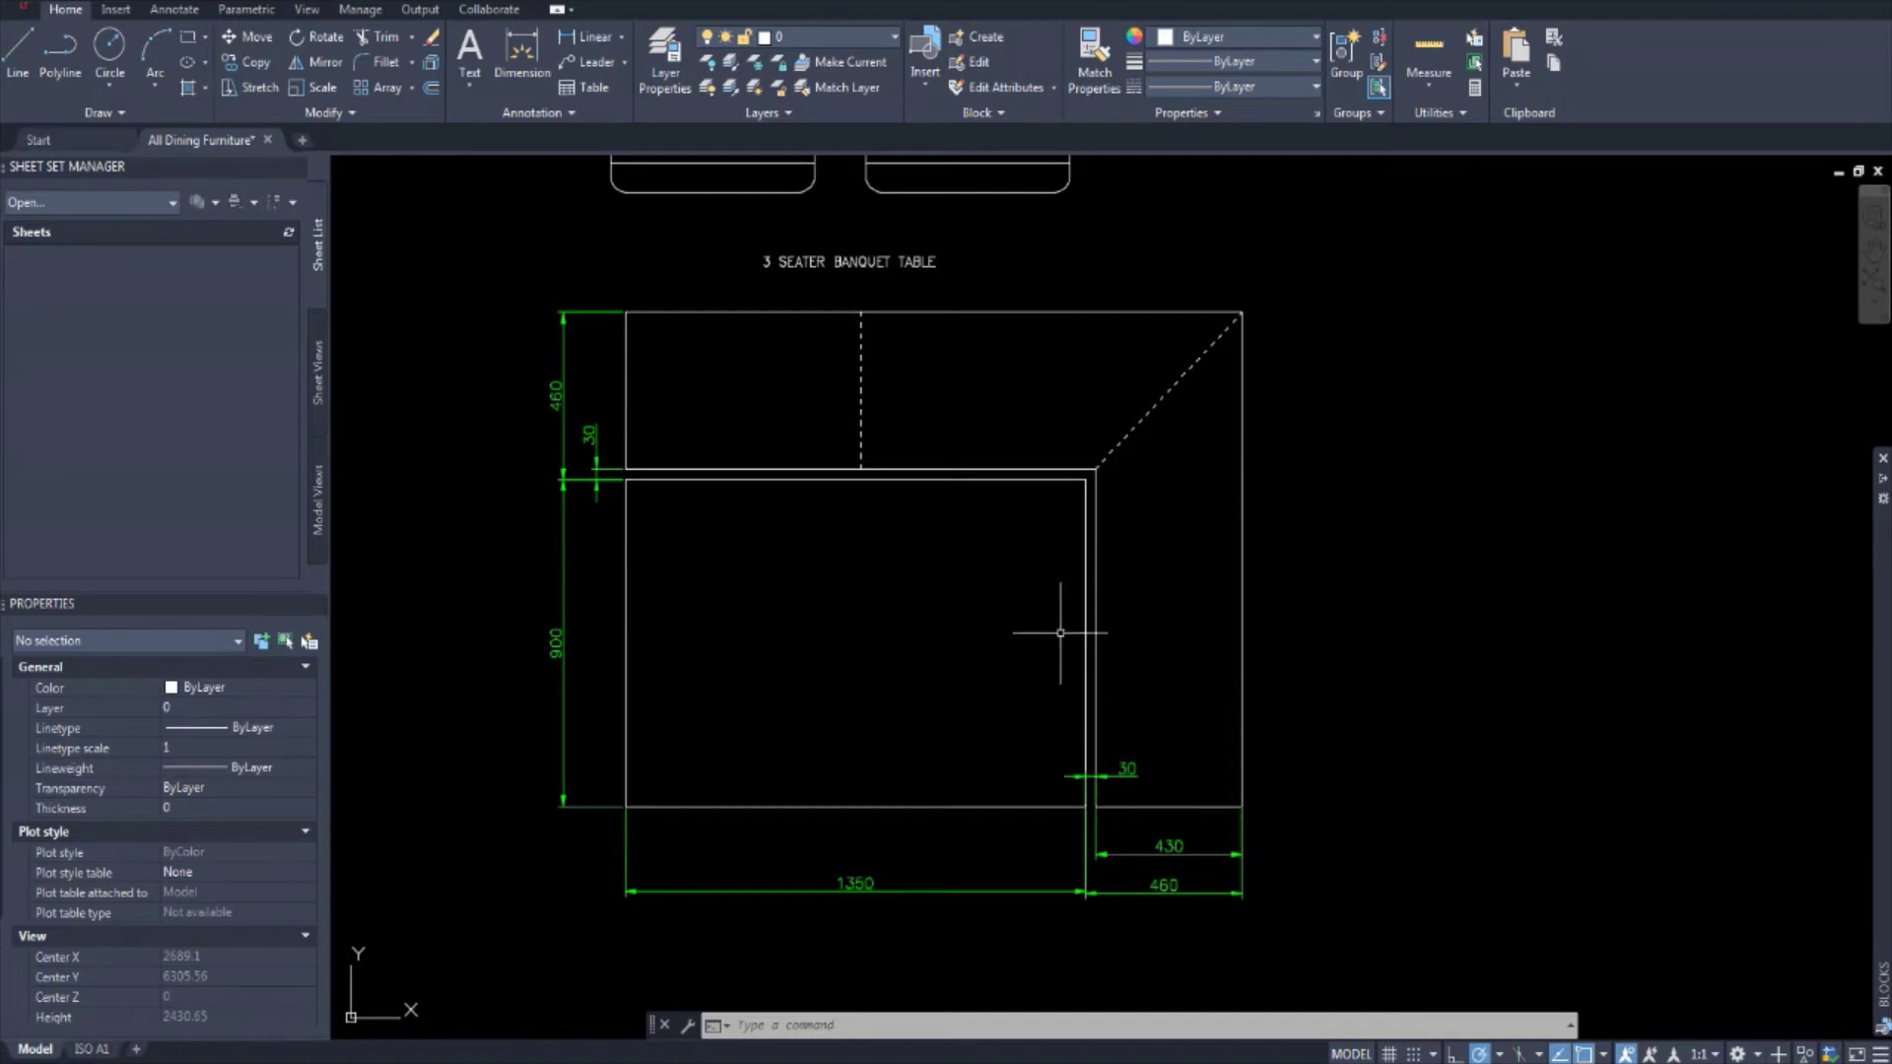
pyautogui.moveTo(1064, 633); pyautogui.dragTo(1079, 641, button='middle')
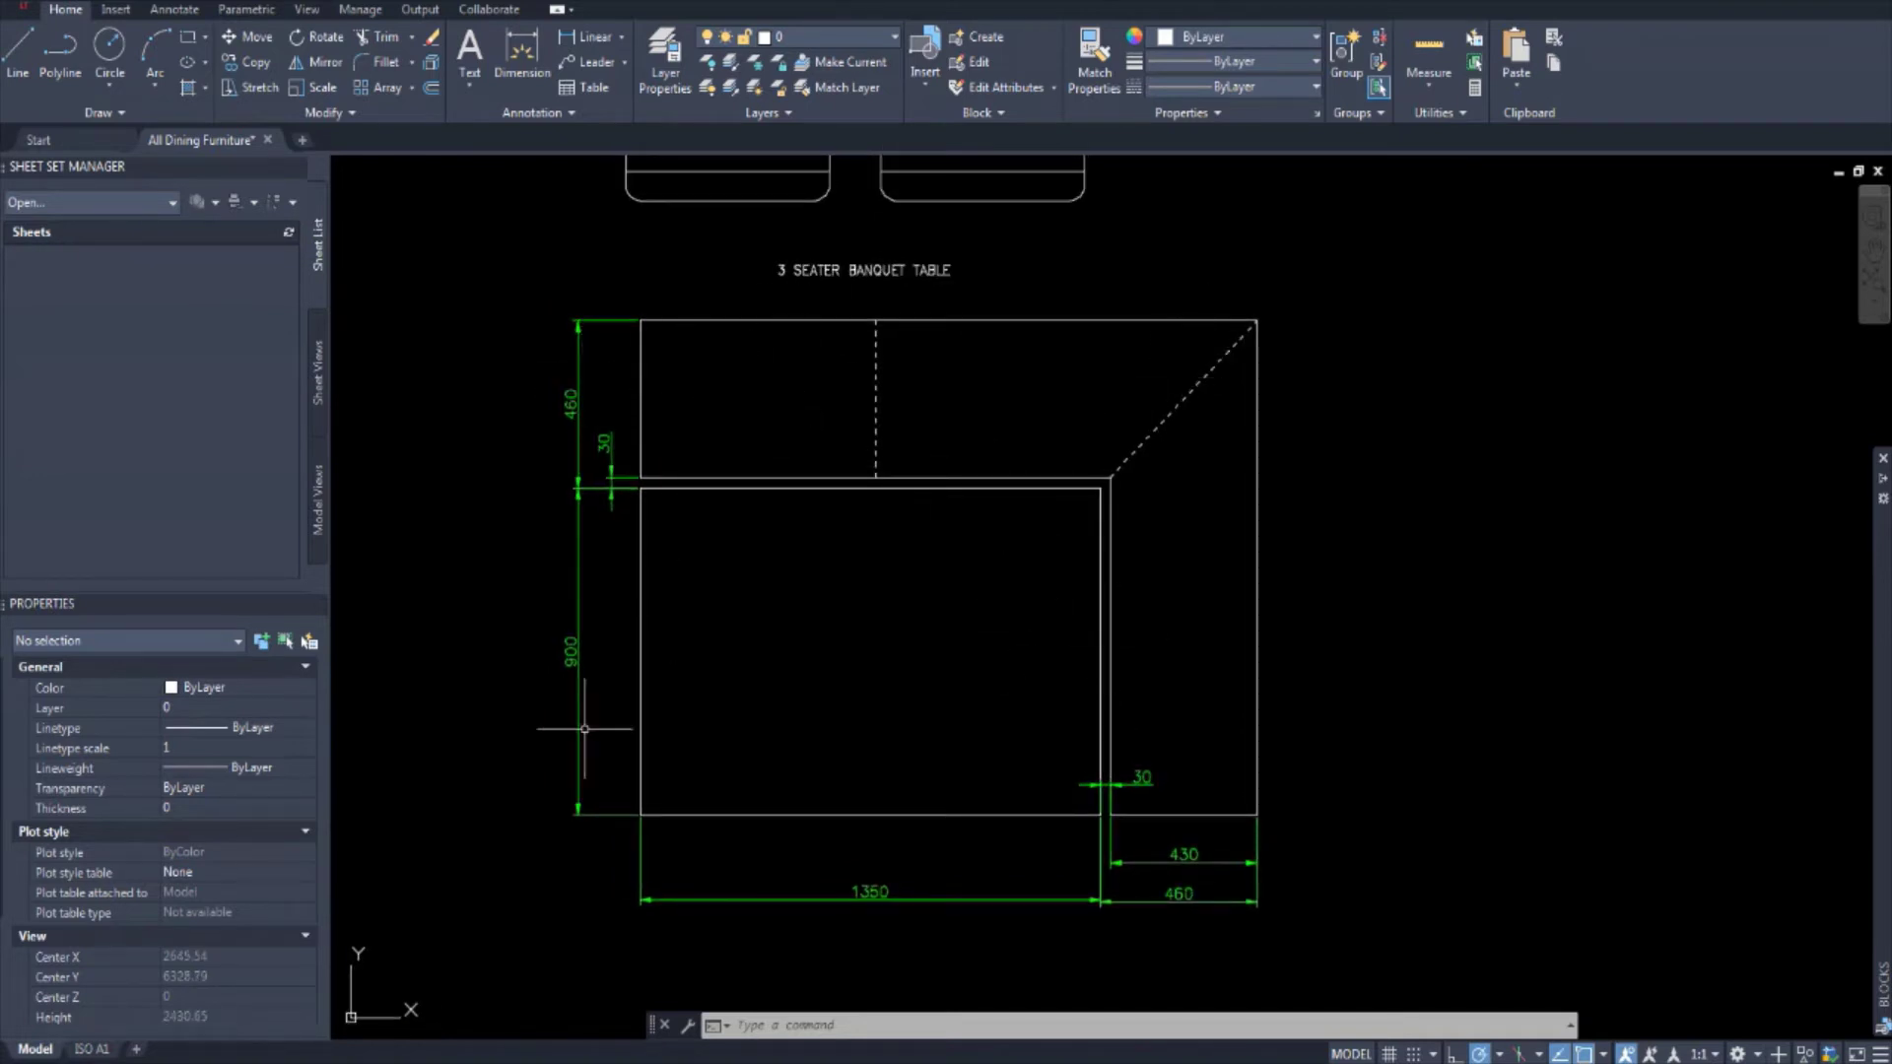
pyautogui.moveTo(725, 615); pyautogui.dragTo(714, 619, button='middle')
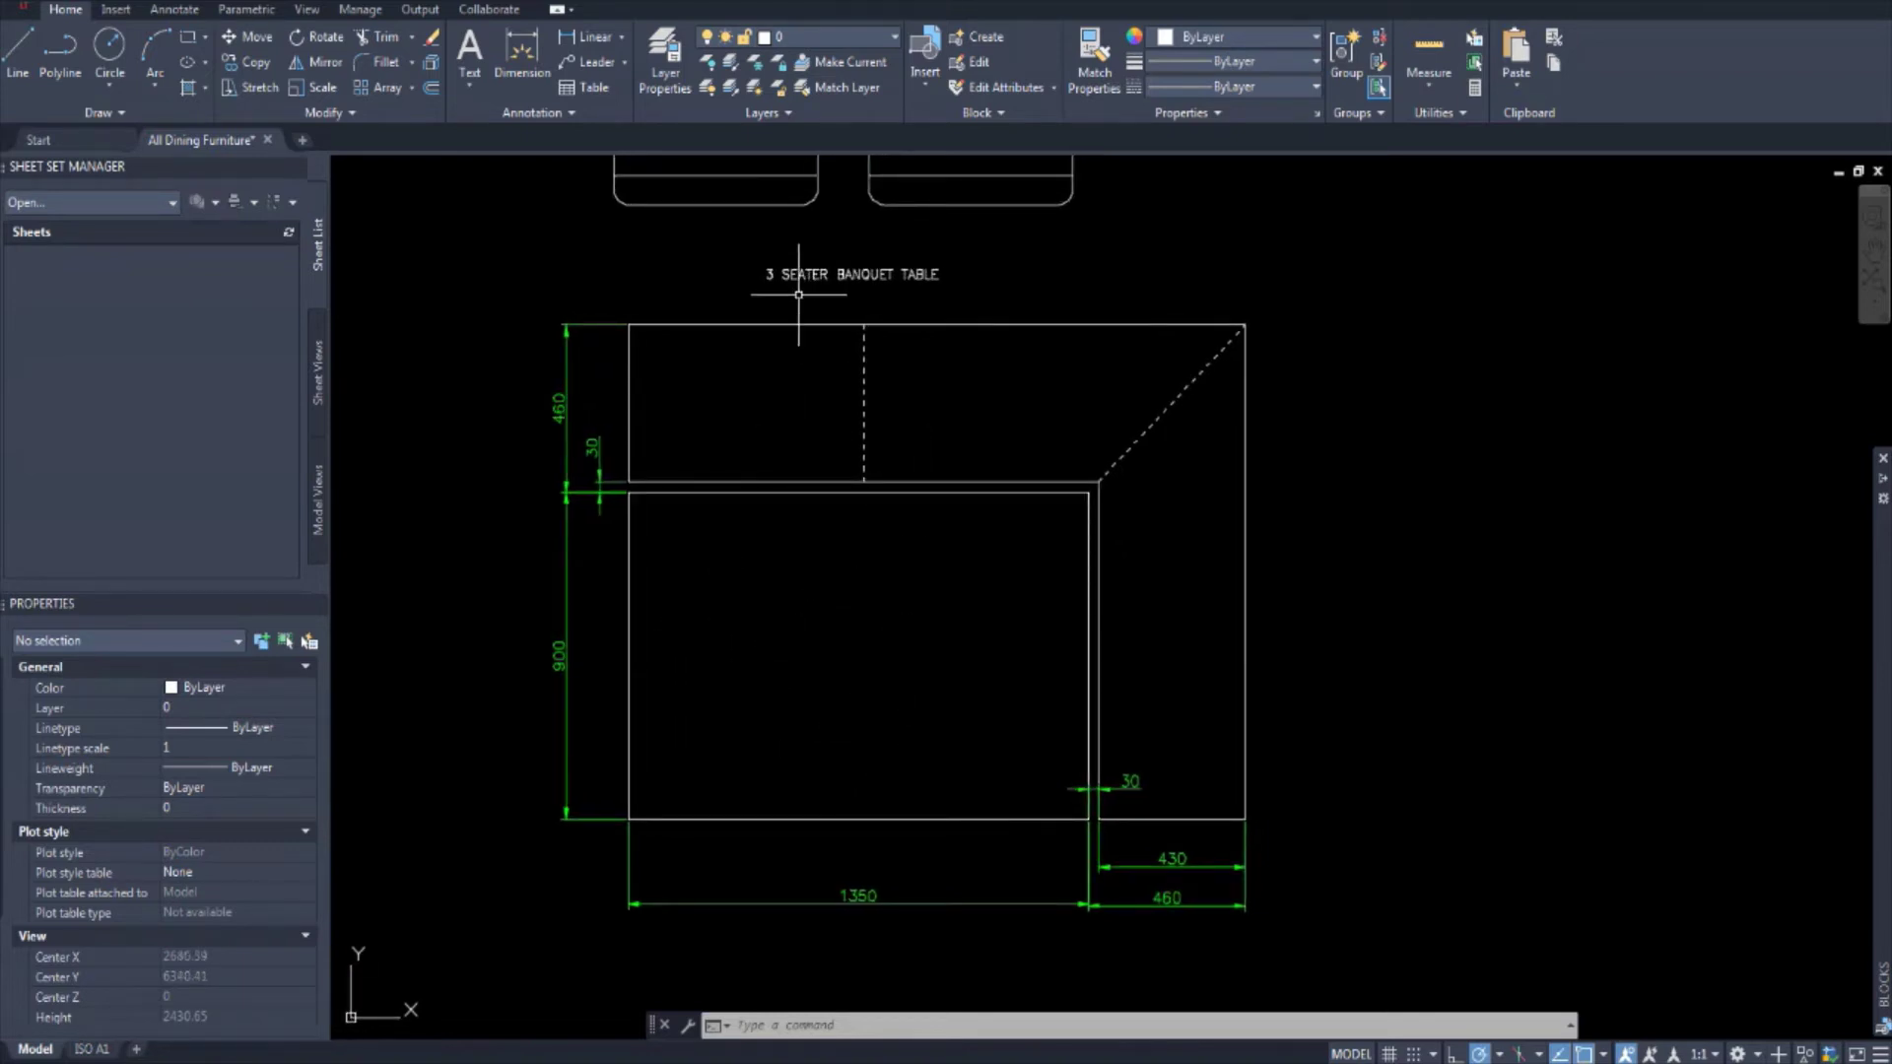
# Step: Examine the rectangular six-seater family dining table, its surrounding chairs and its length and width dimensions
pyautogui.scroll(-5, 1054, 456)
pyautogui.moveTo(1162, 433); pyautogui.dragTo(1073, 649, button='middle')
pyautogui.scroll(4, 1101, 467)
pyautogui.scroll(2, 1053, 439)
pyautogui.scroll(2, 896, 376)
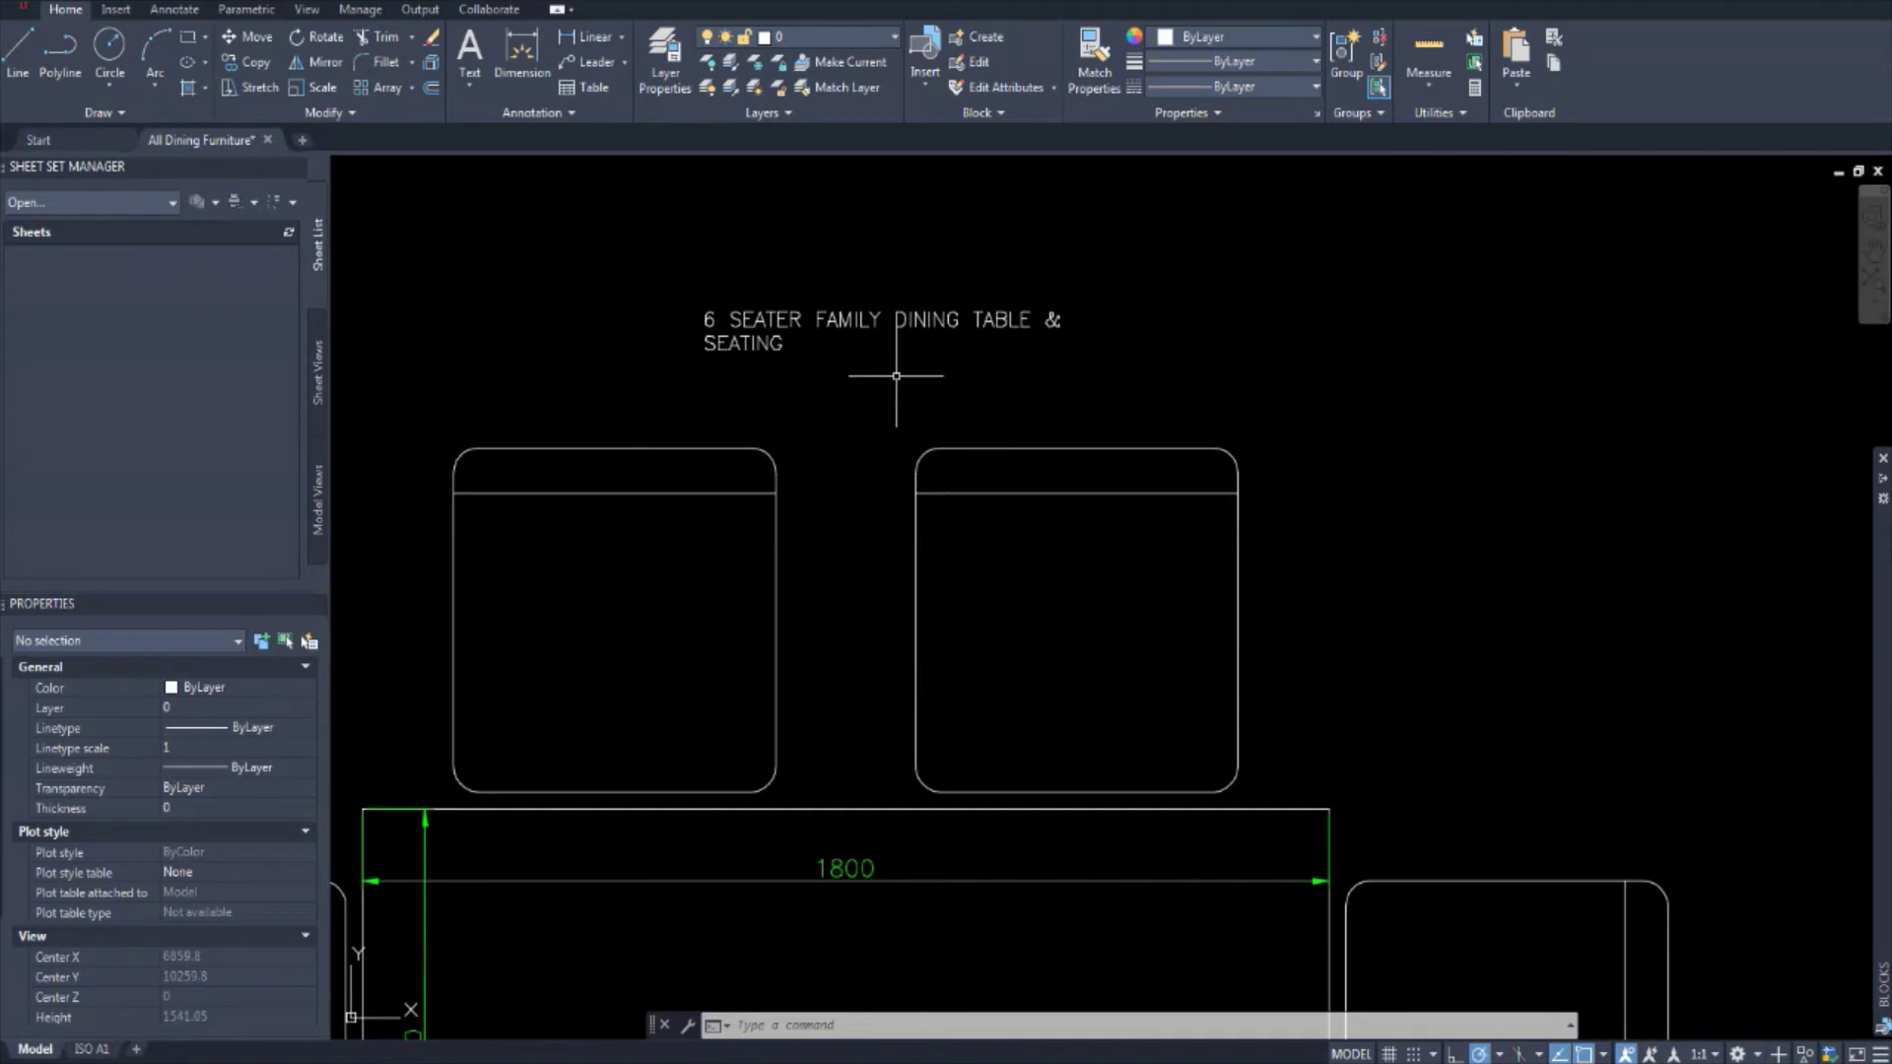
pyautogui.scroll(-2, 886, 394)
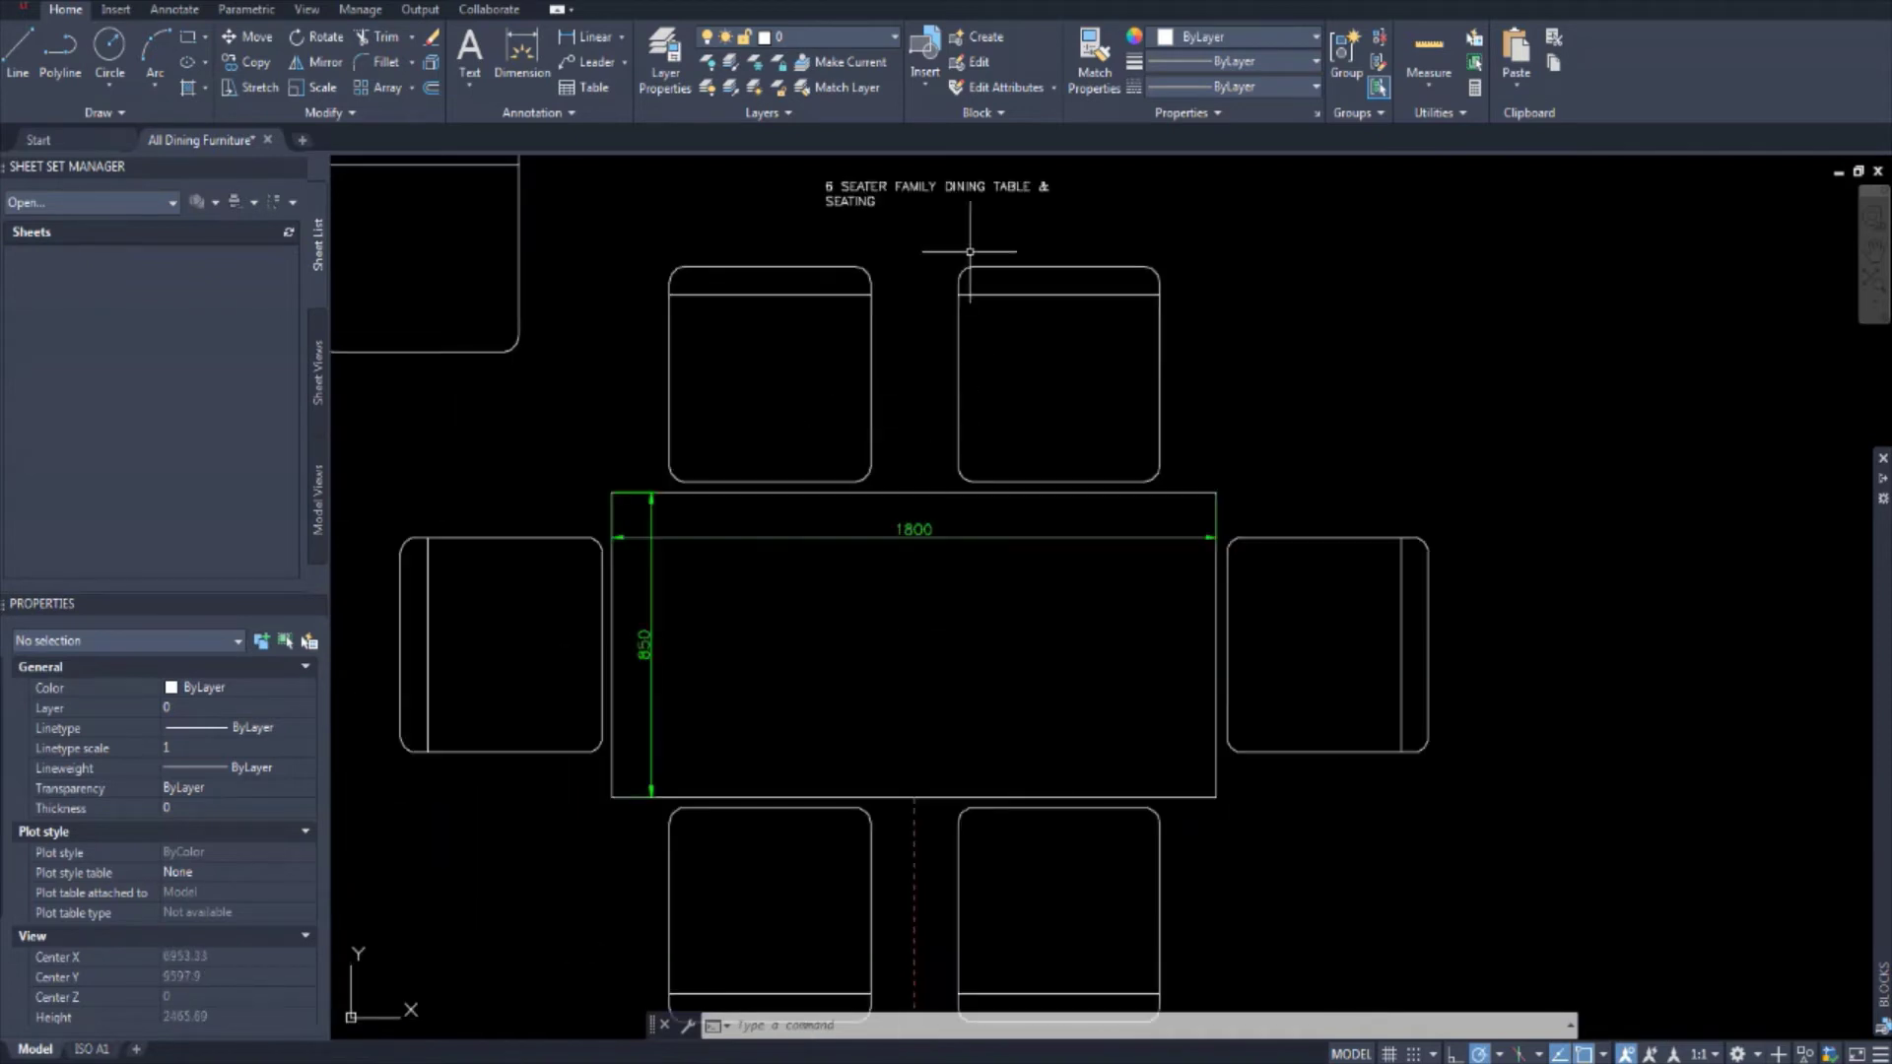
pyautogui.moveTo(970, 251)
pyautogui.mouseDown(button='middle')
pyautogui.moveTo(896, 410)
pyautogui.moveTo(947, 416)
pyautogui.mouseUp(button='middle')
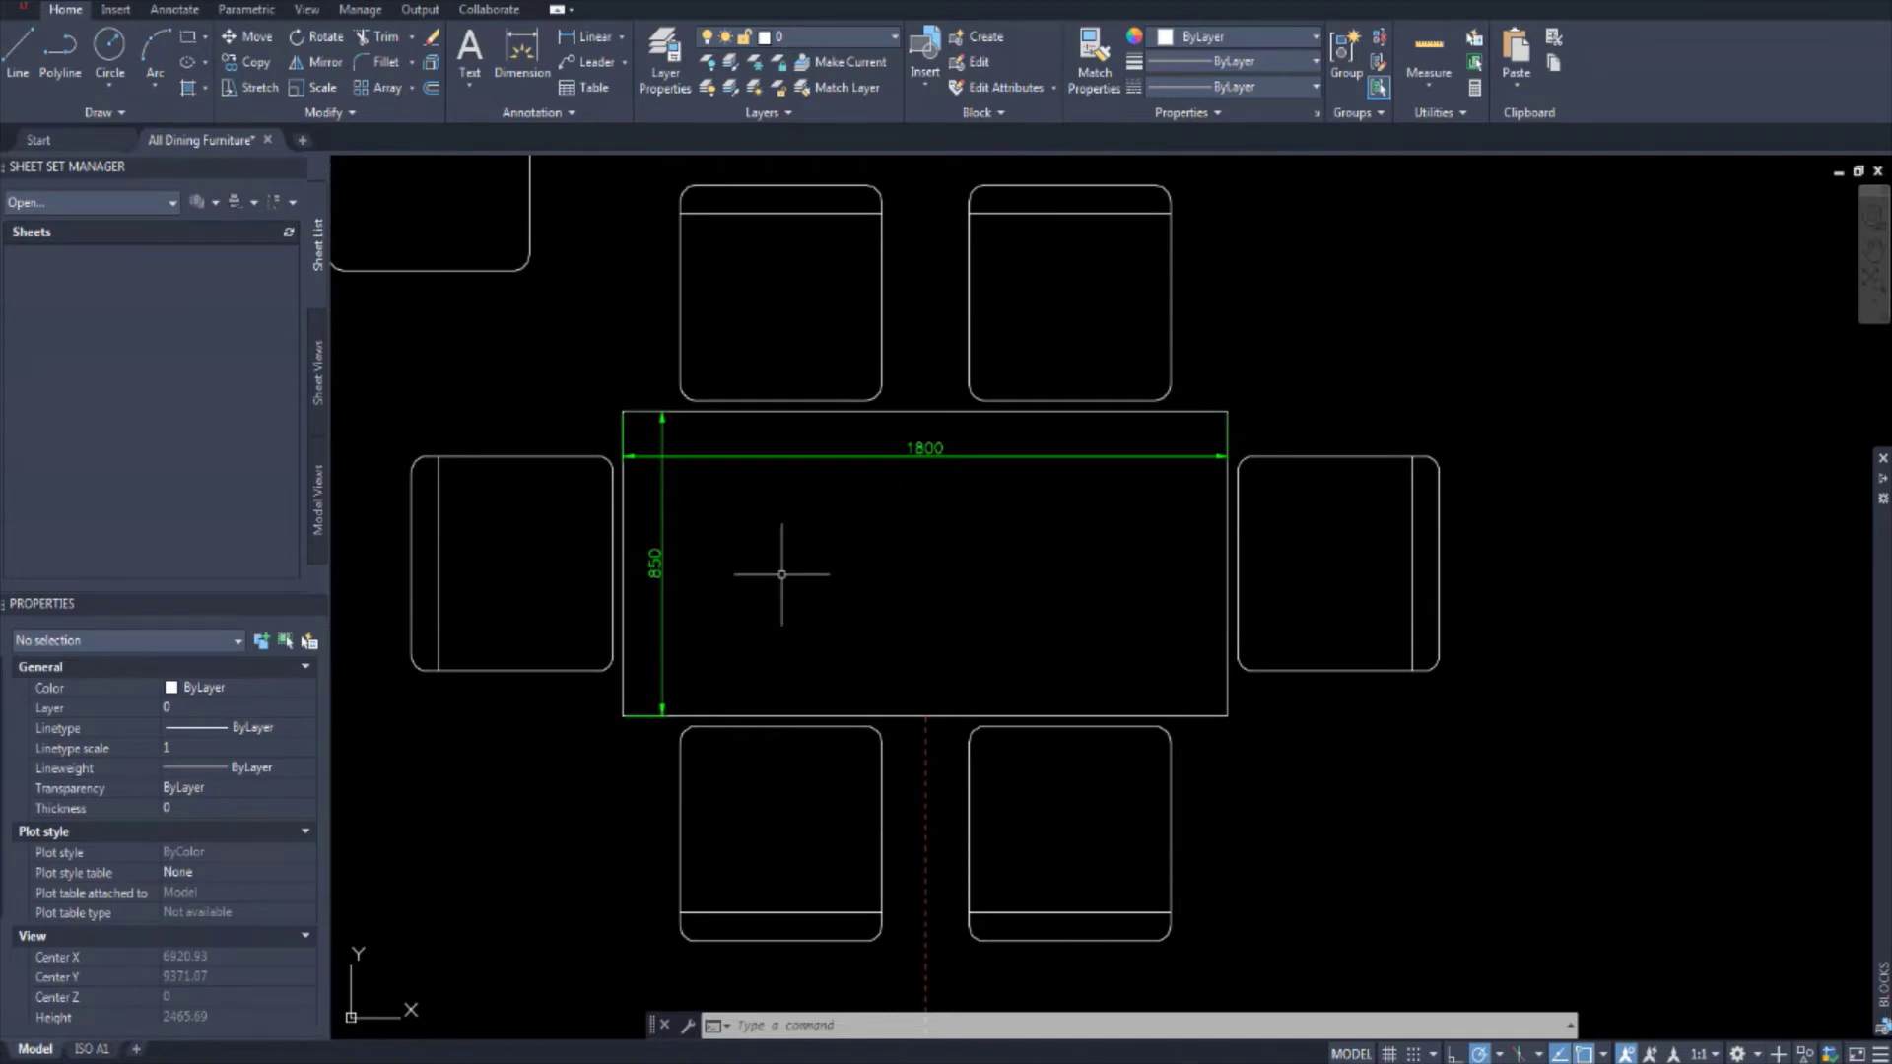
pyautogui.moveTo(744, 577)
pyautogui.mouseDown(button='middle')
pyautogui.moveTo(748, 515)
pyautogui.moveTo(826, 456)
pyautogui.moveTo(846, 501)
pyautogui.mouseUp(button='middle')
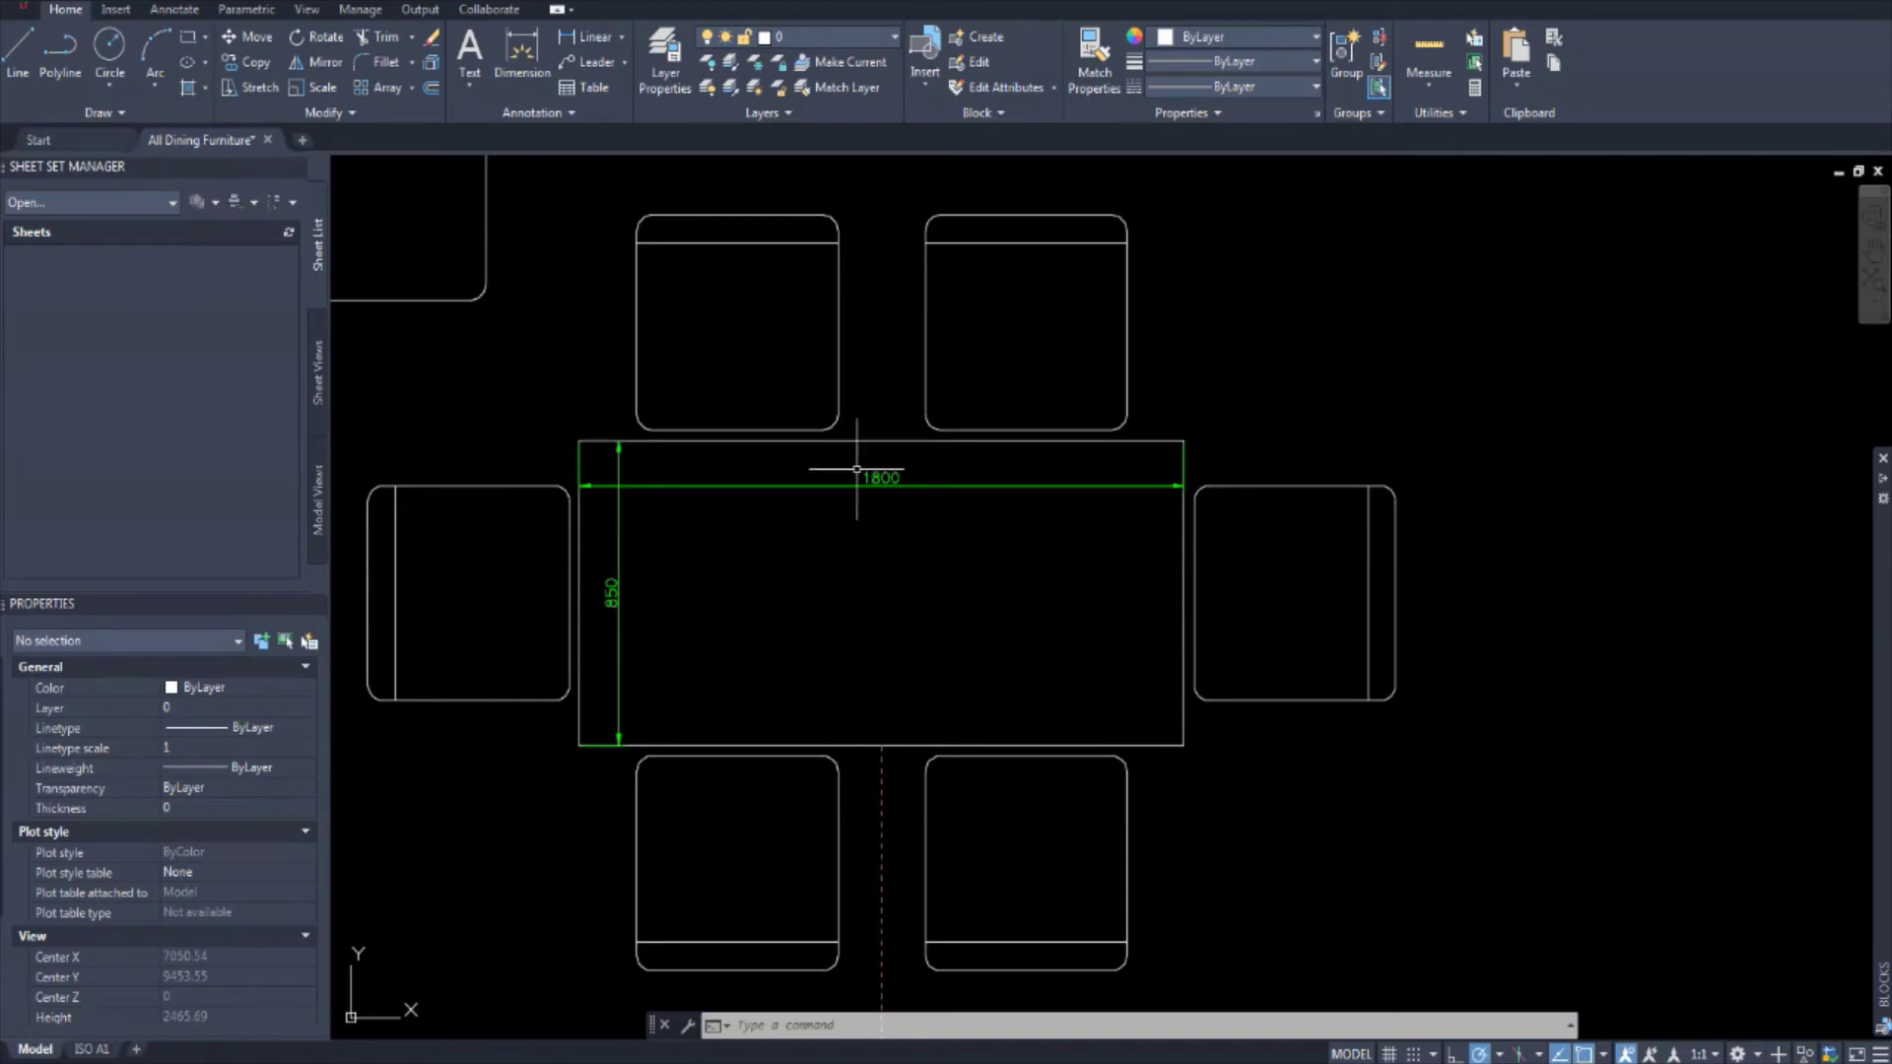
pyautogui.scroll(2, 856, 469)
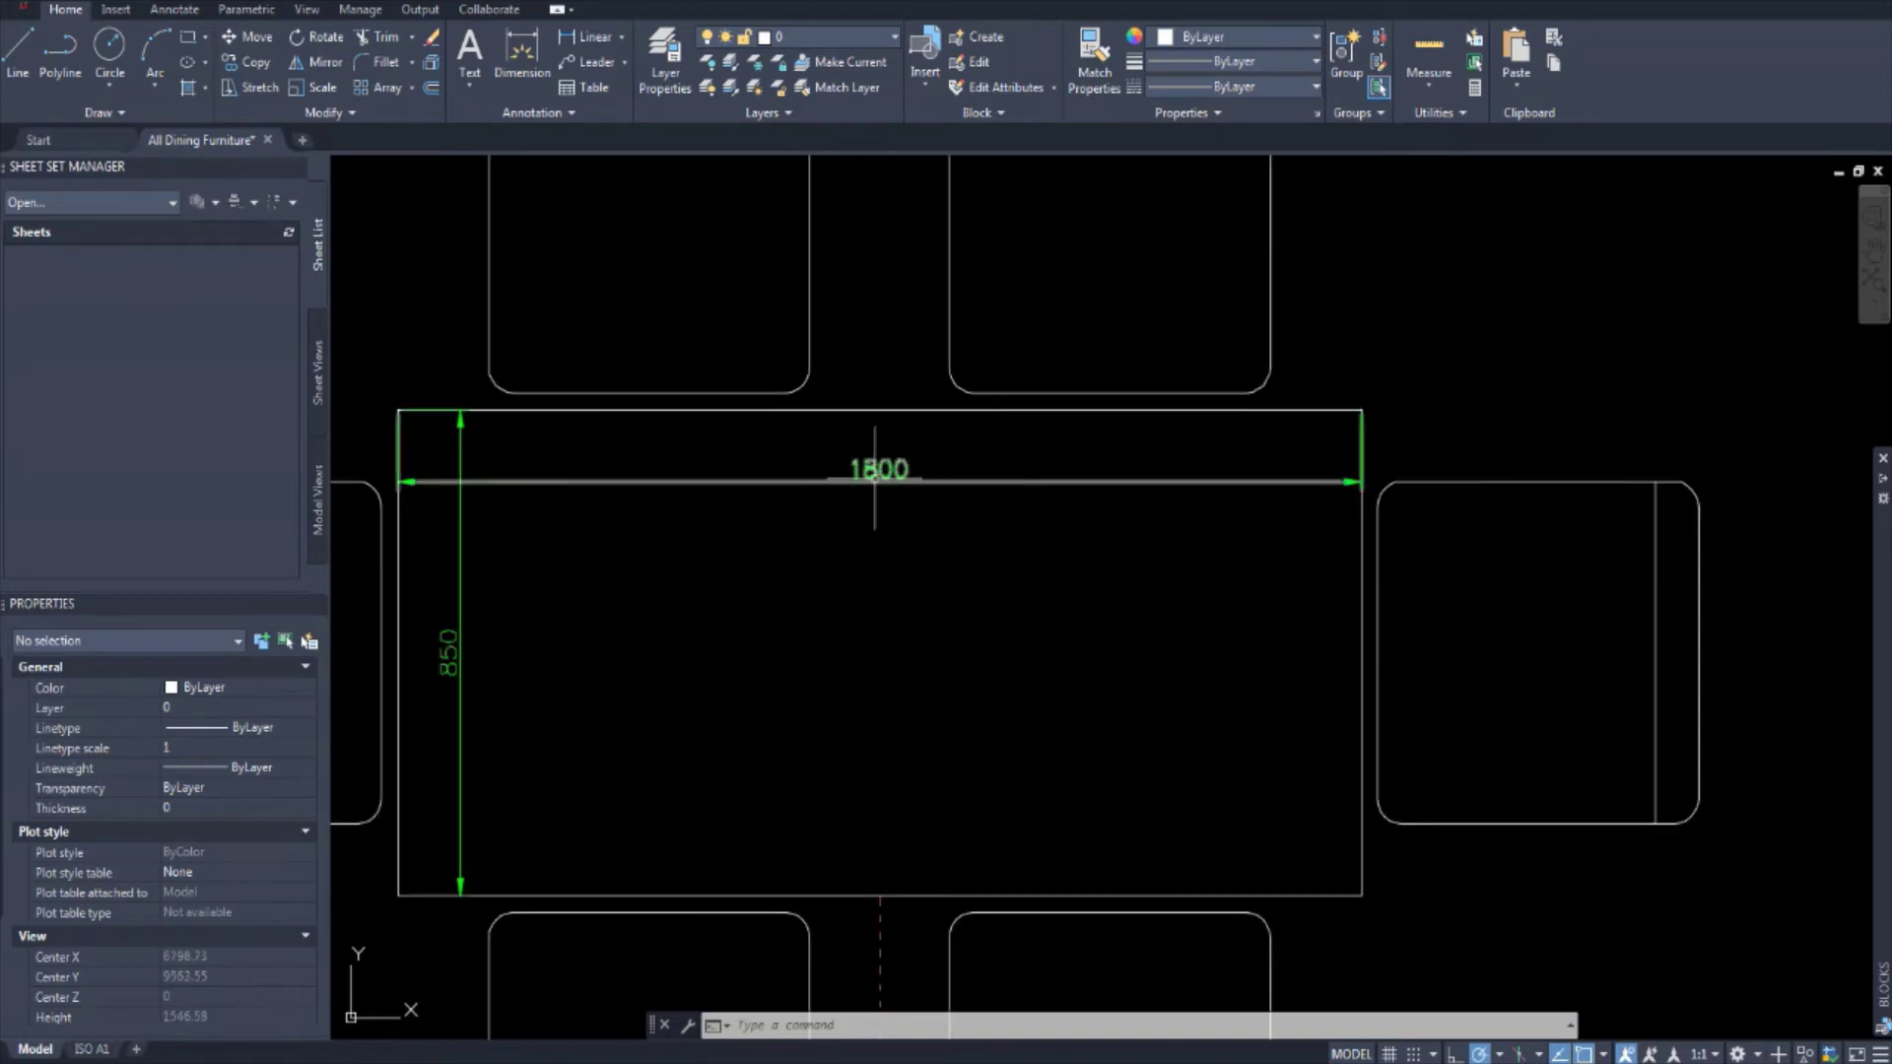
pyautogui.scroll(-2, 874, 469)
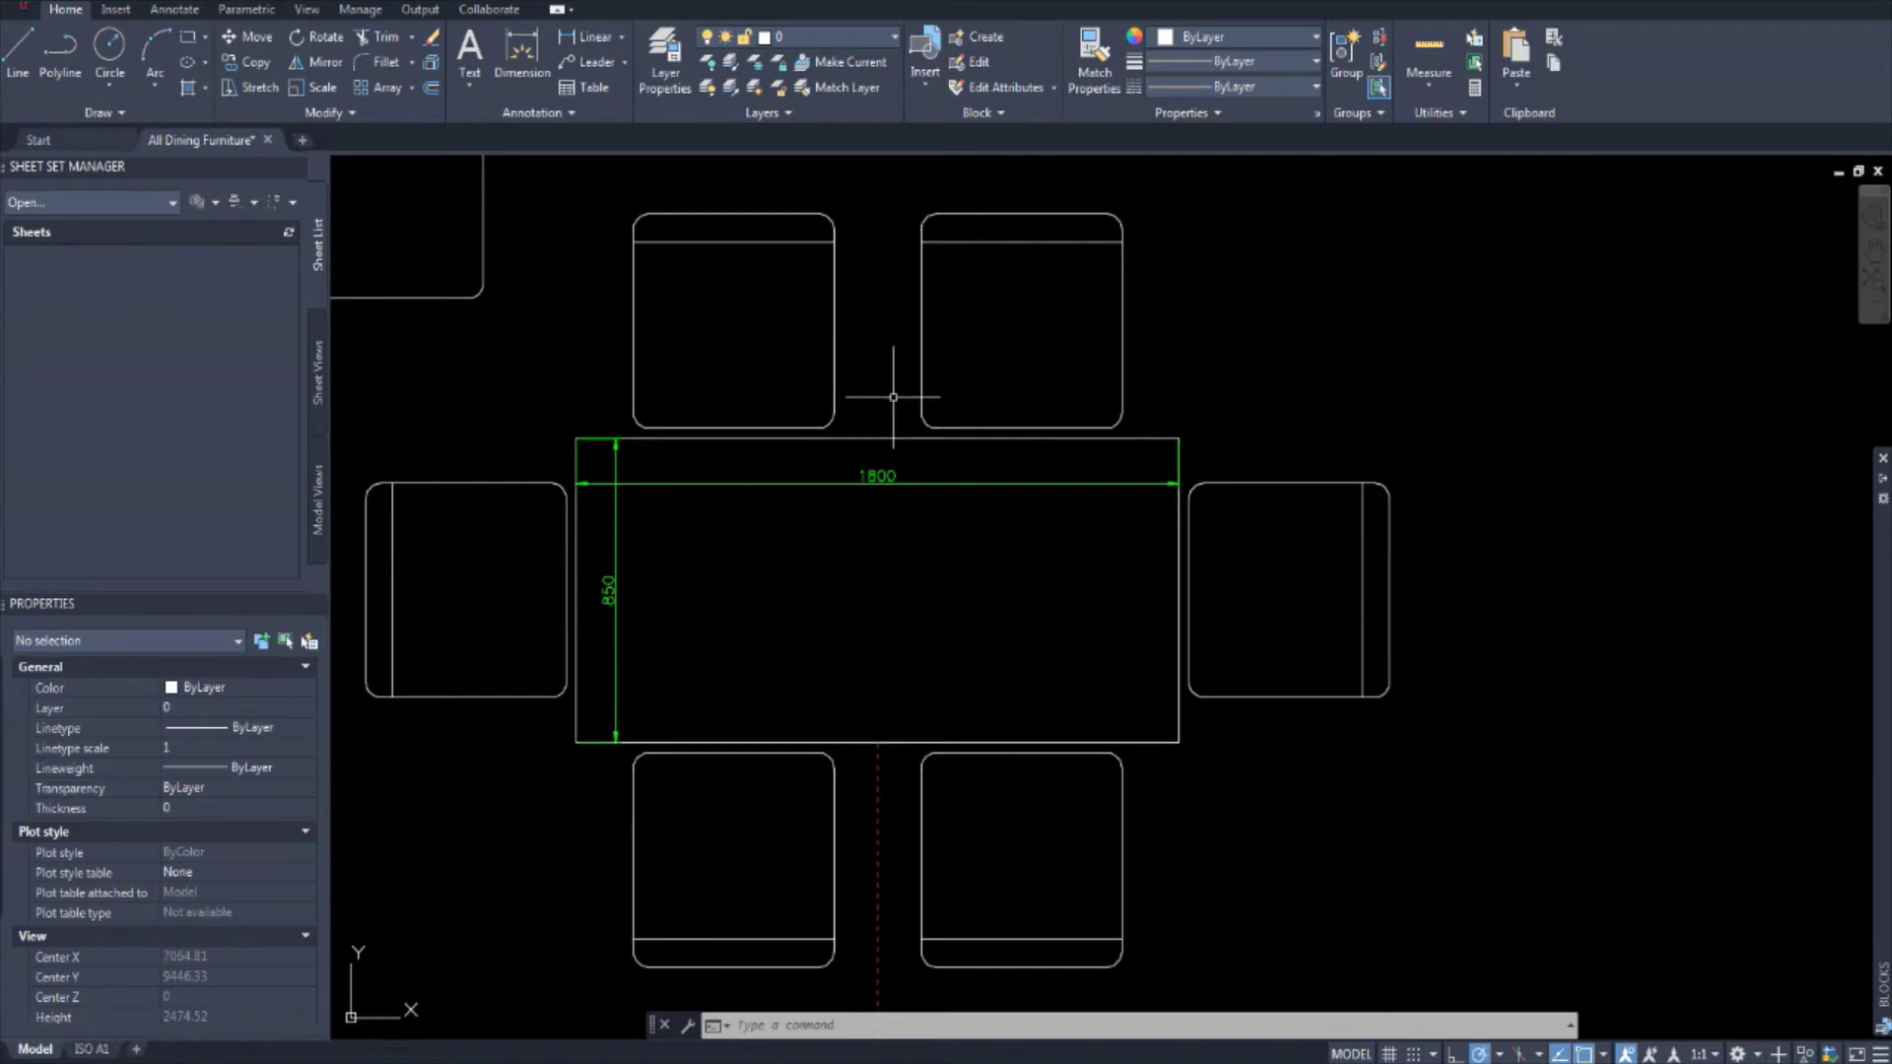
# Step: Select the whole right-hand chair above the family dining table, and clear the selection
pyautogui.click(923, 334)
pyautogui.click(1207, 315)
pyautogui.click(1125, 431)
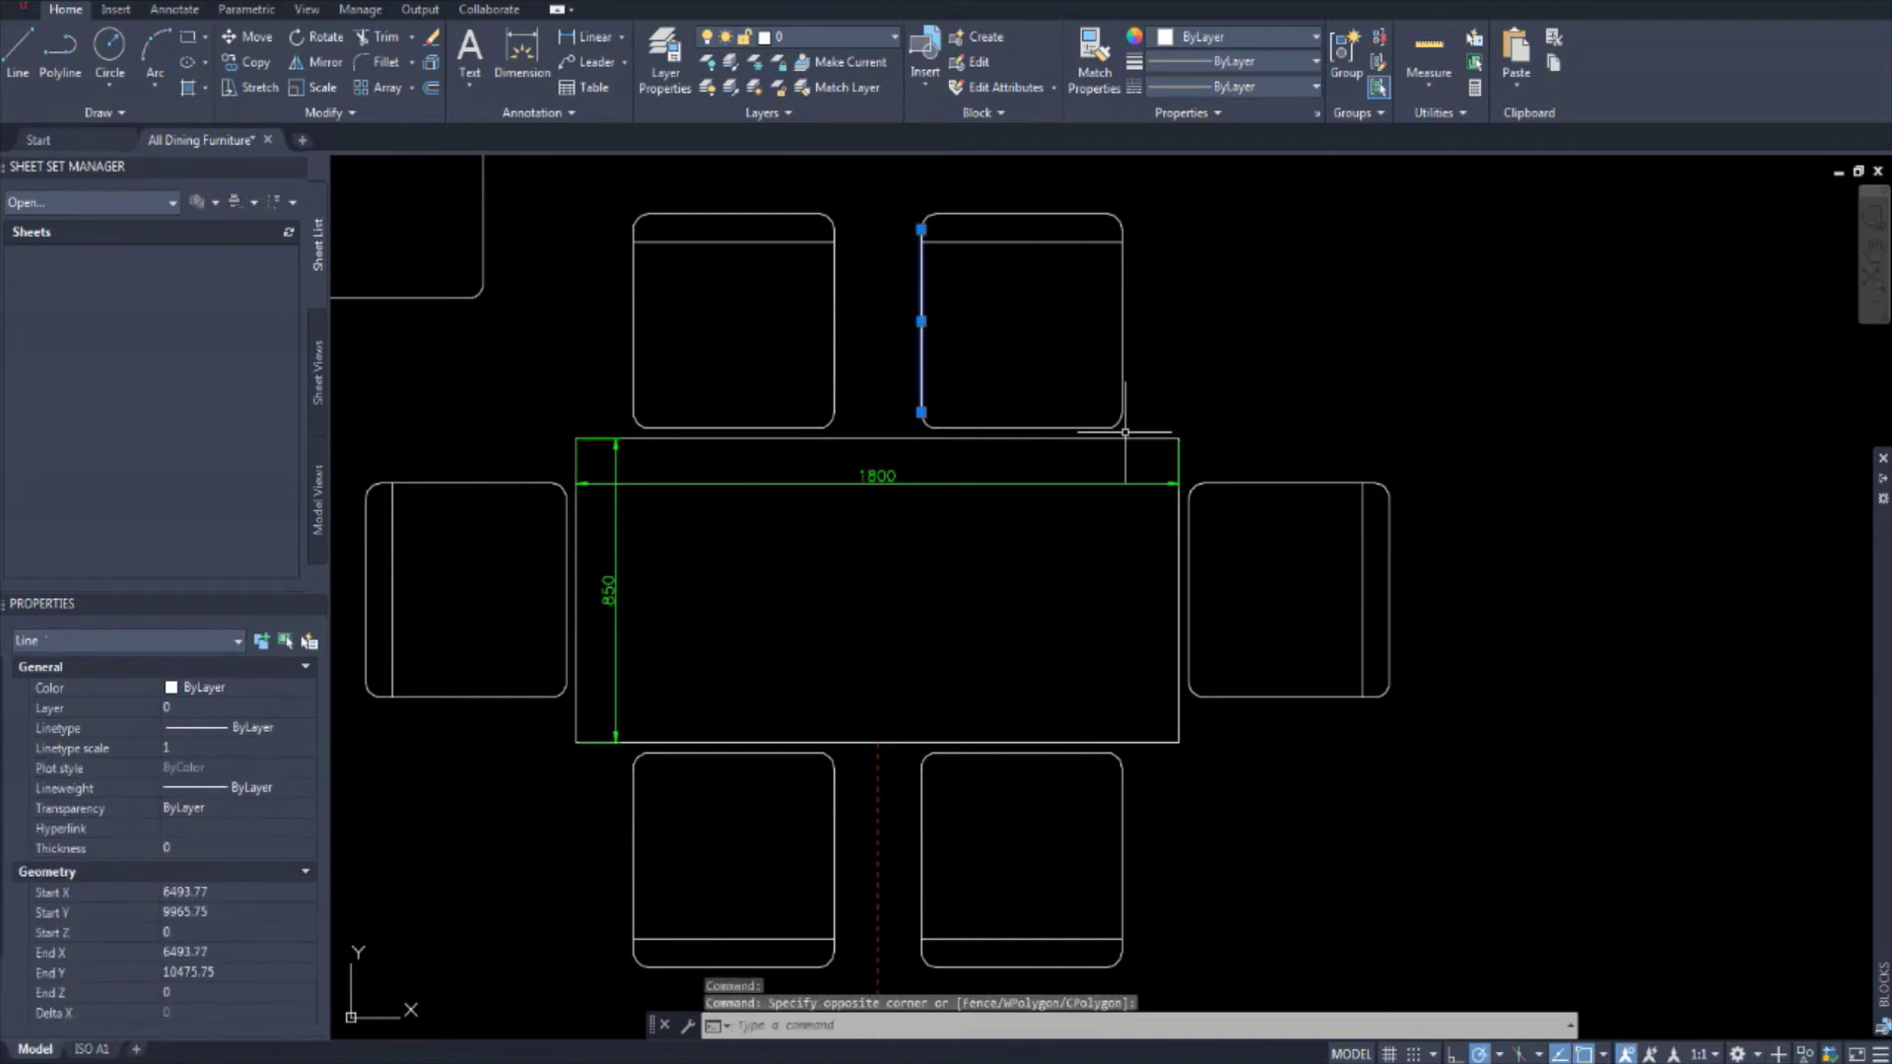
pyautogui.click(1134, 430)
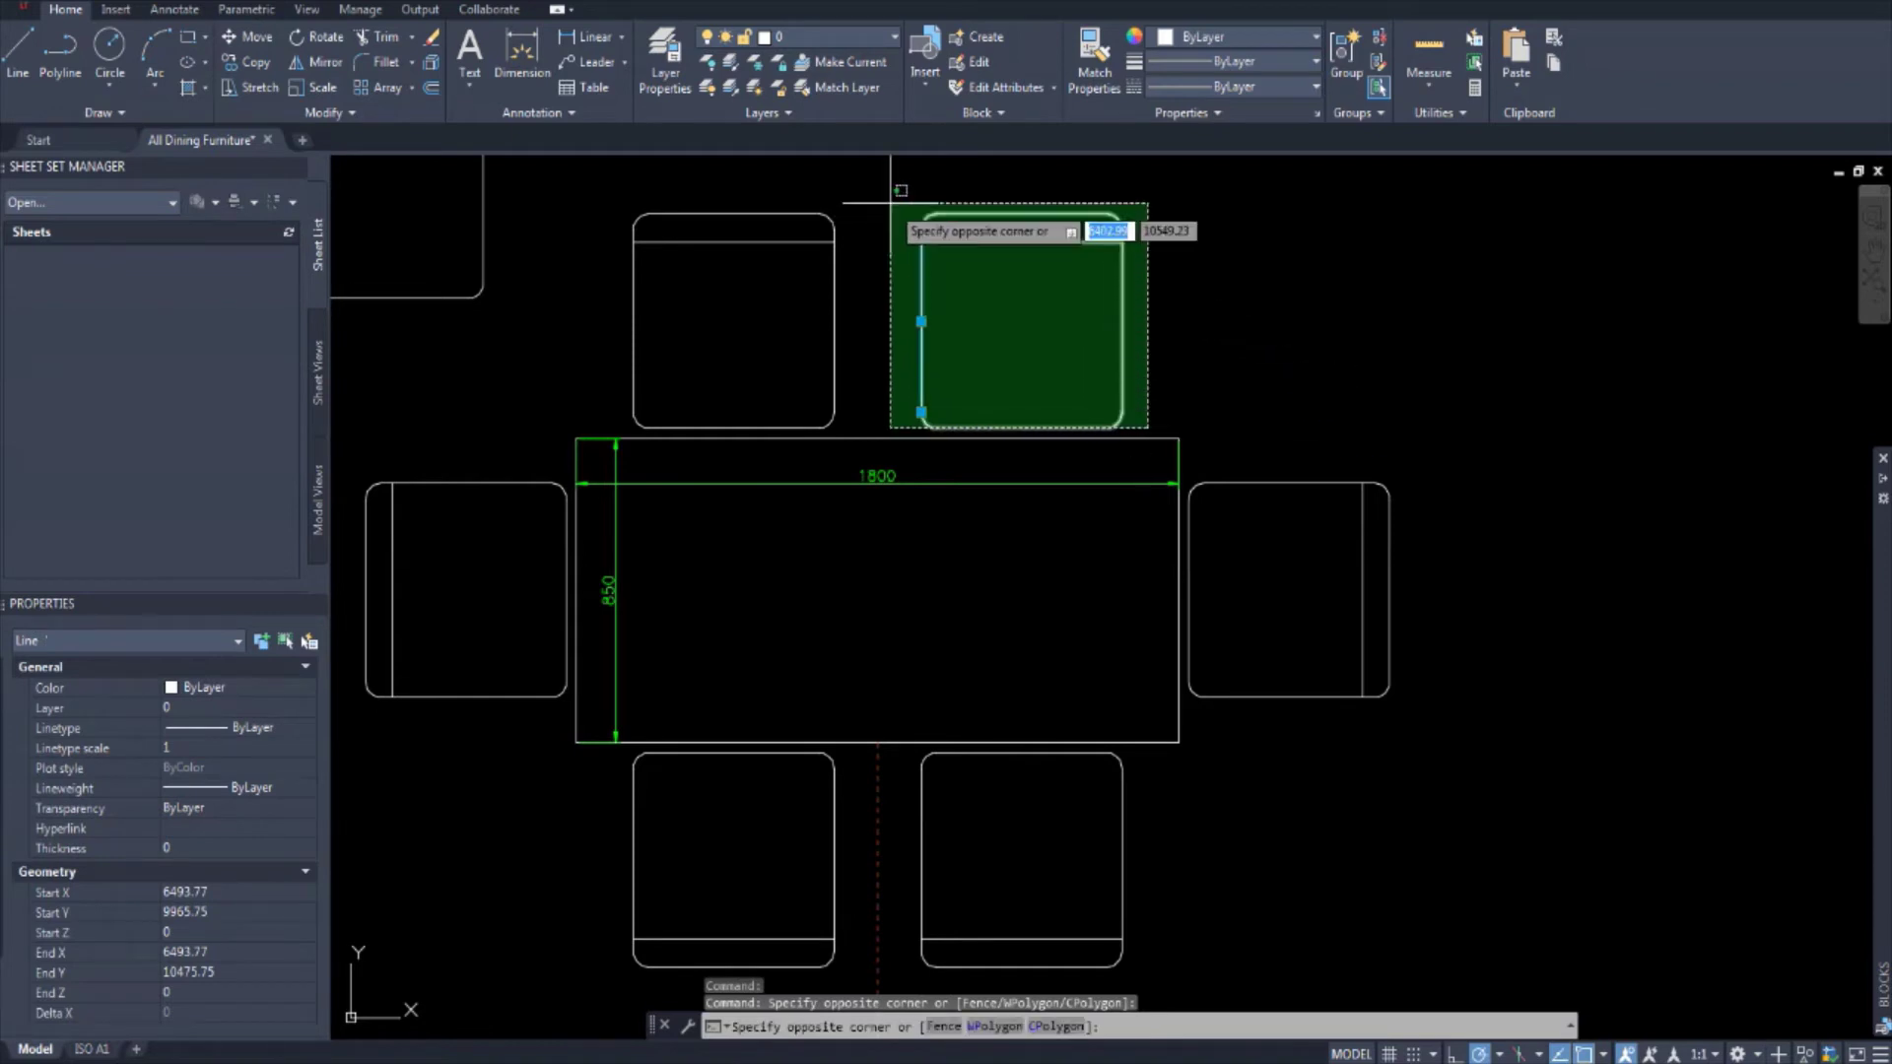
pyautogui.click(893, 198)
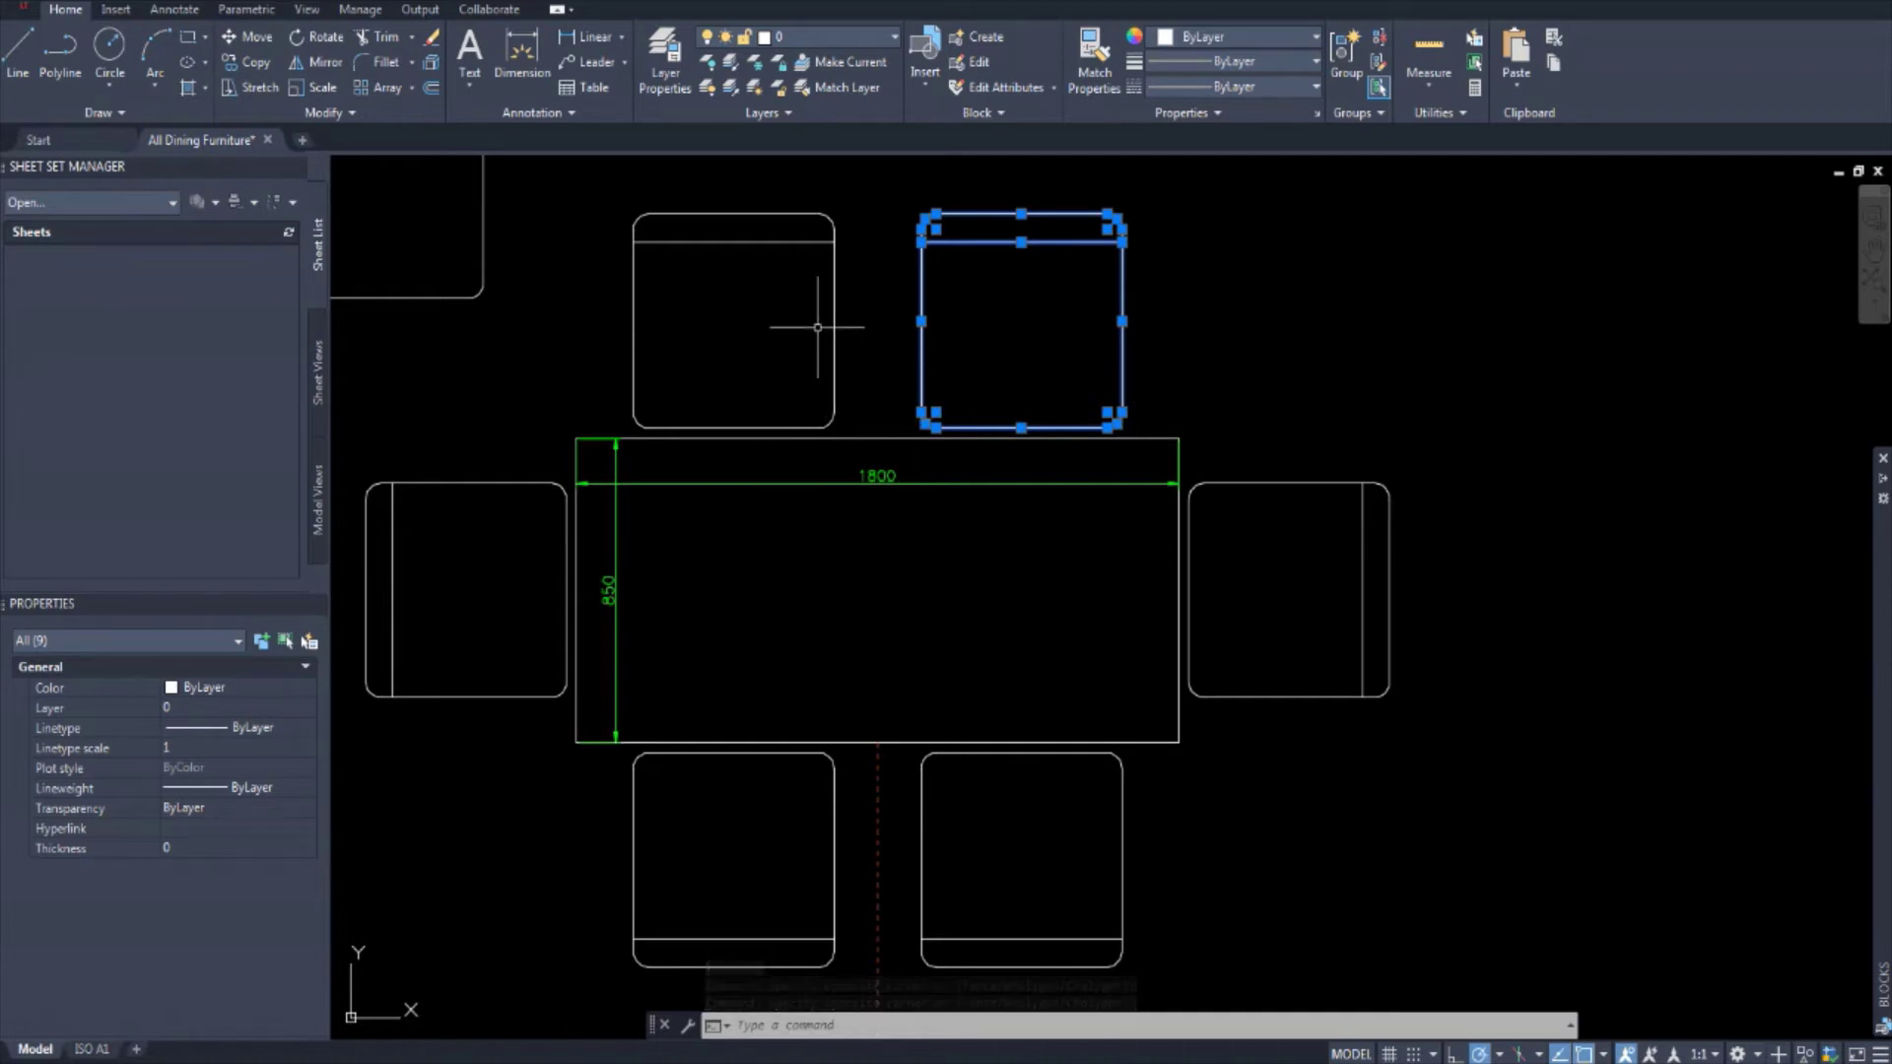
pyautogui.moveTo(1334, 361); pyautogui.dragTo(1280, 426, button='middle')
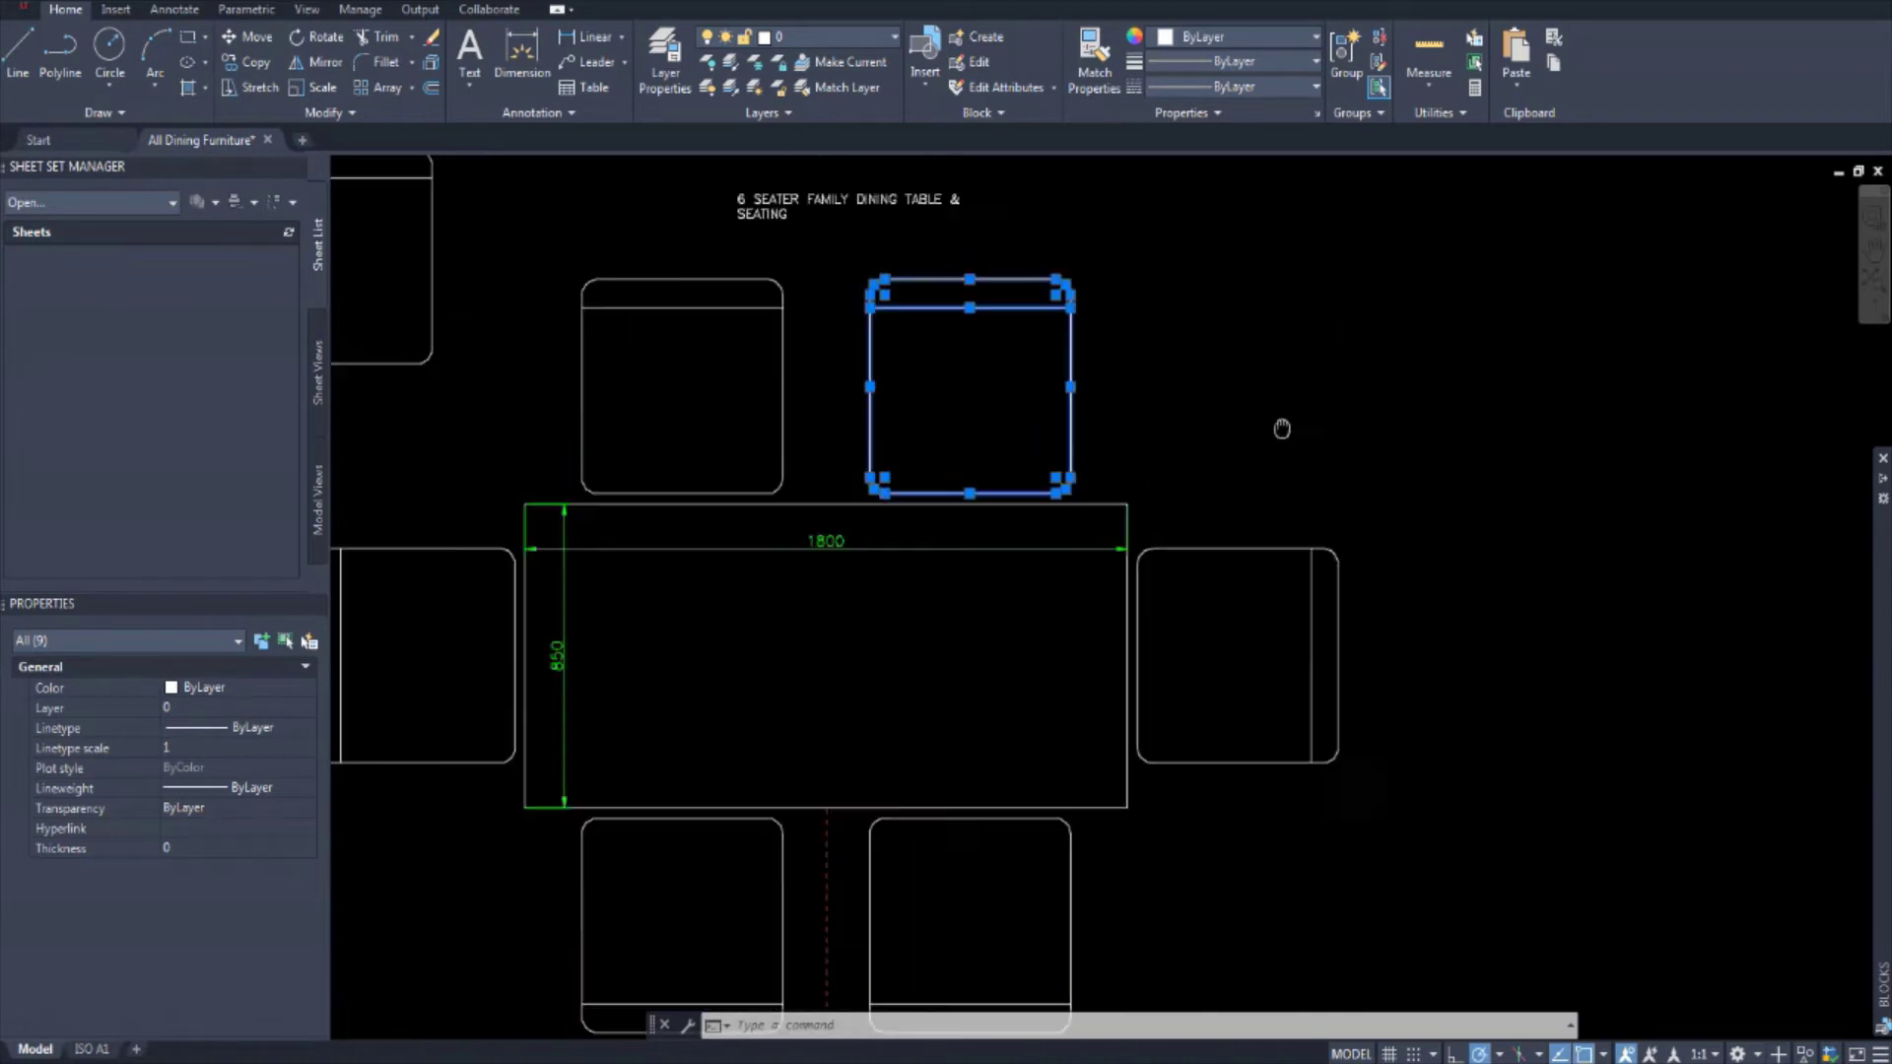
pyautogui.scroll(-2, 1279, 427)
pyautogui.press('Escape')
pyautogui.press('Escape')
# Step: Examine the round six-seater dining table, the arrangement of its chairs and its diameter dimension
pyautogui.scroll(2, 1181, 571)
pyautogui.scroll(-2, 940, 390)
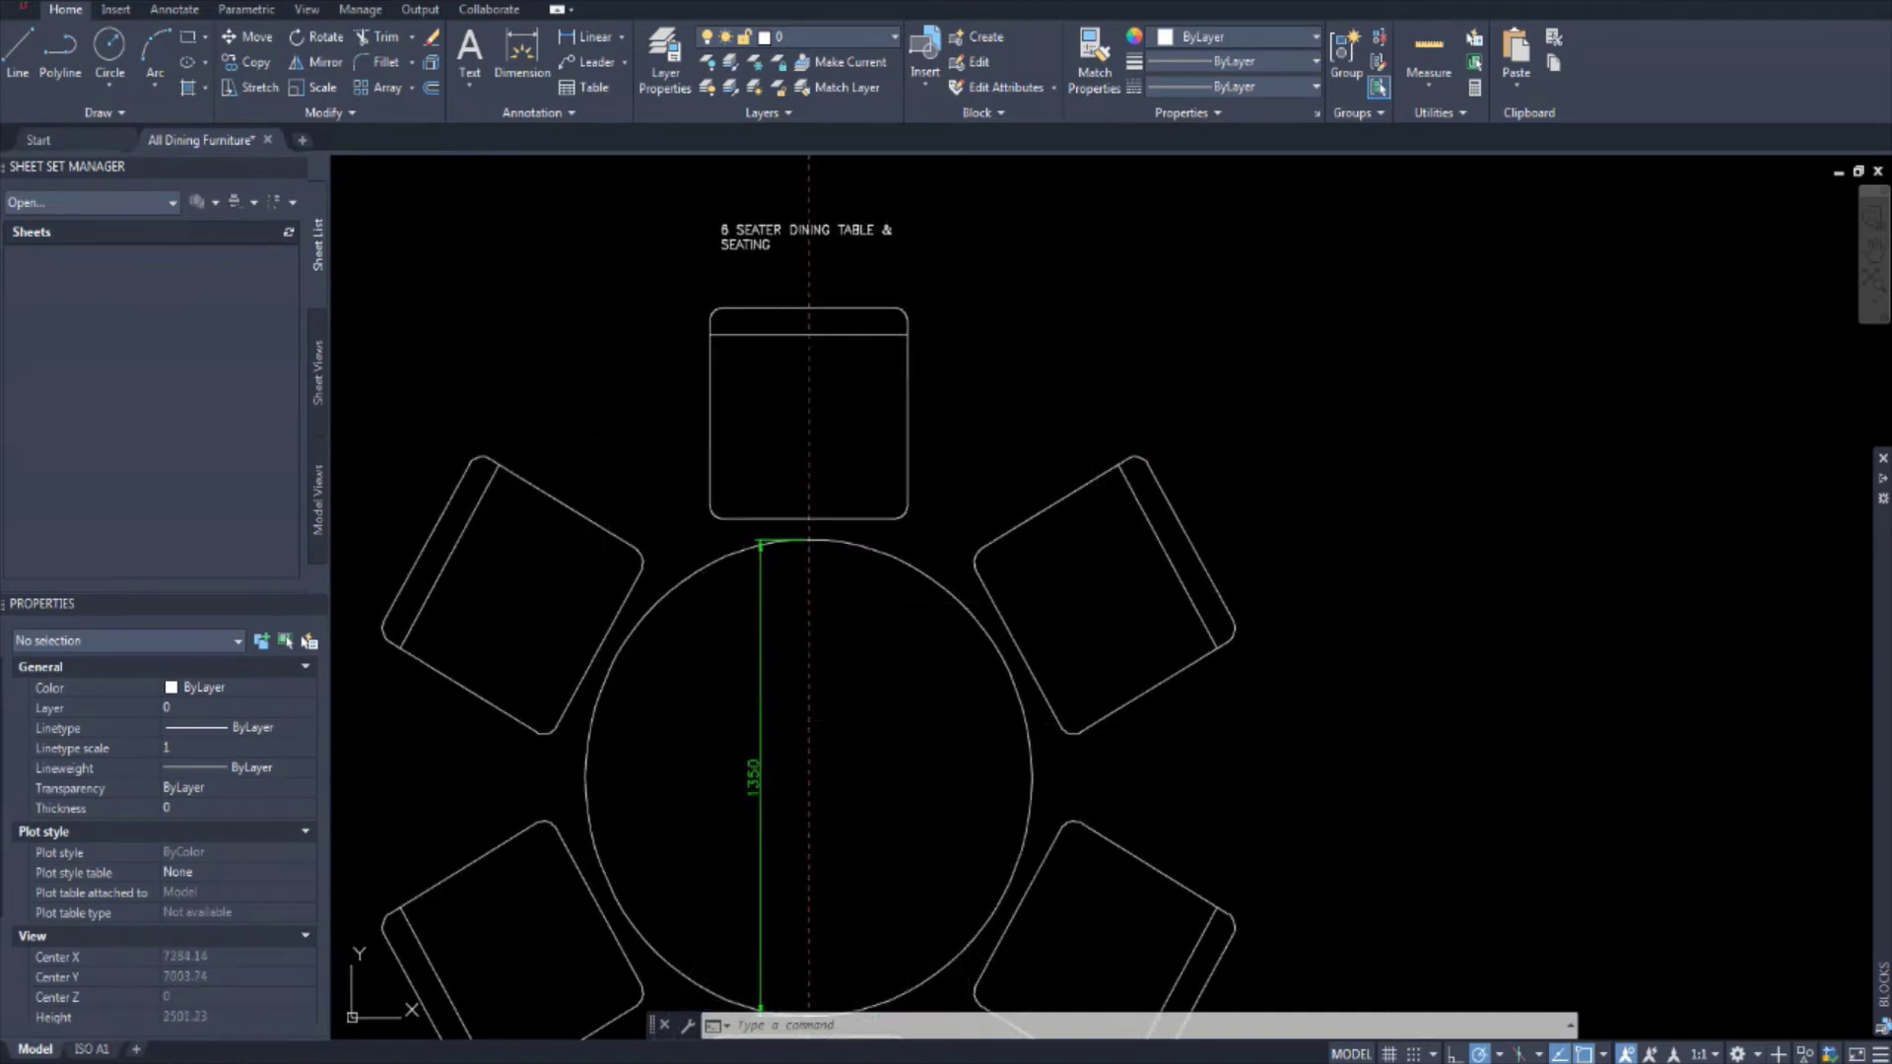
pyautogui.moveTo(798, 261); pyautogui.dragTo(844, 323, button='middle')
pyautogui.scroll(2, 844, 324)
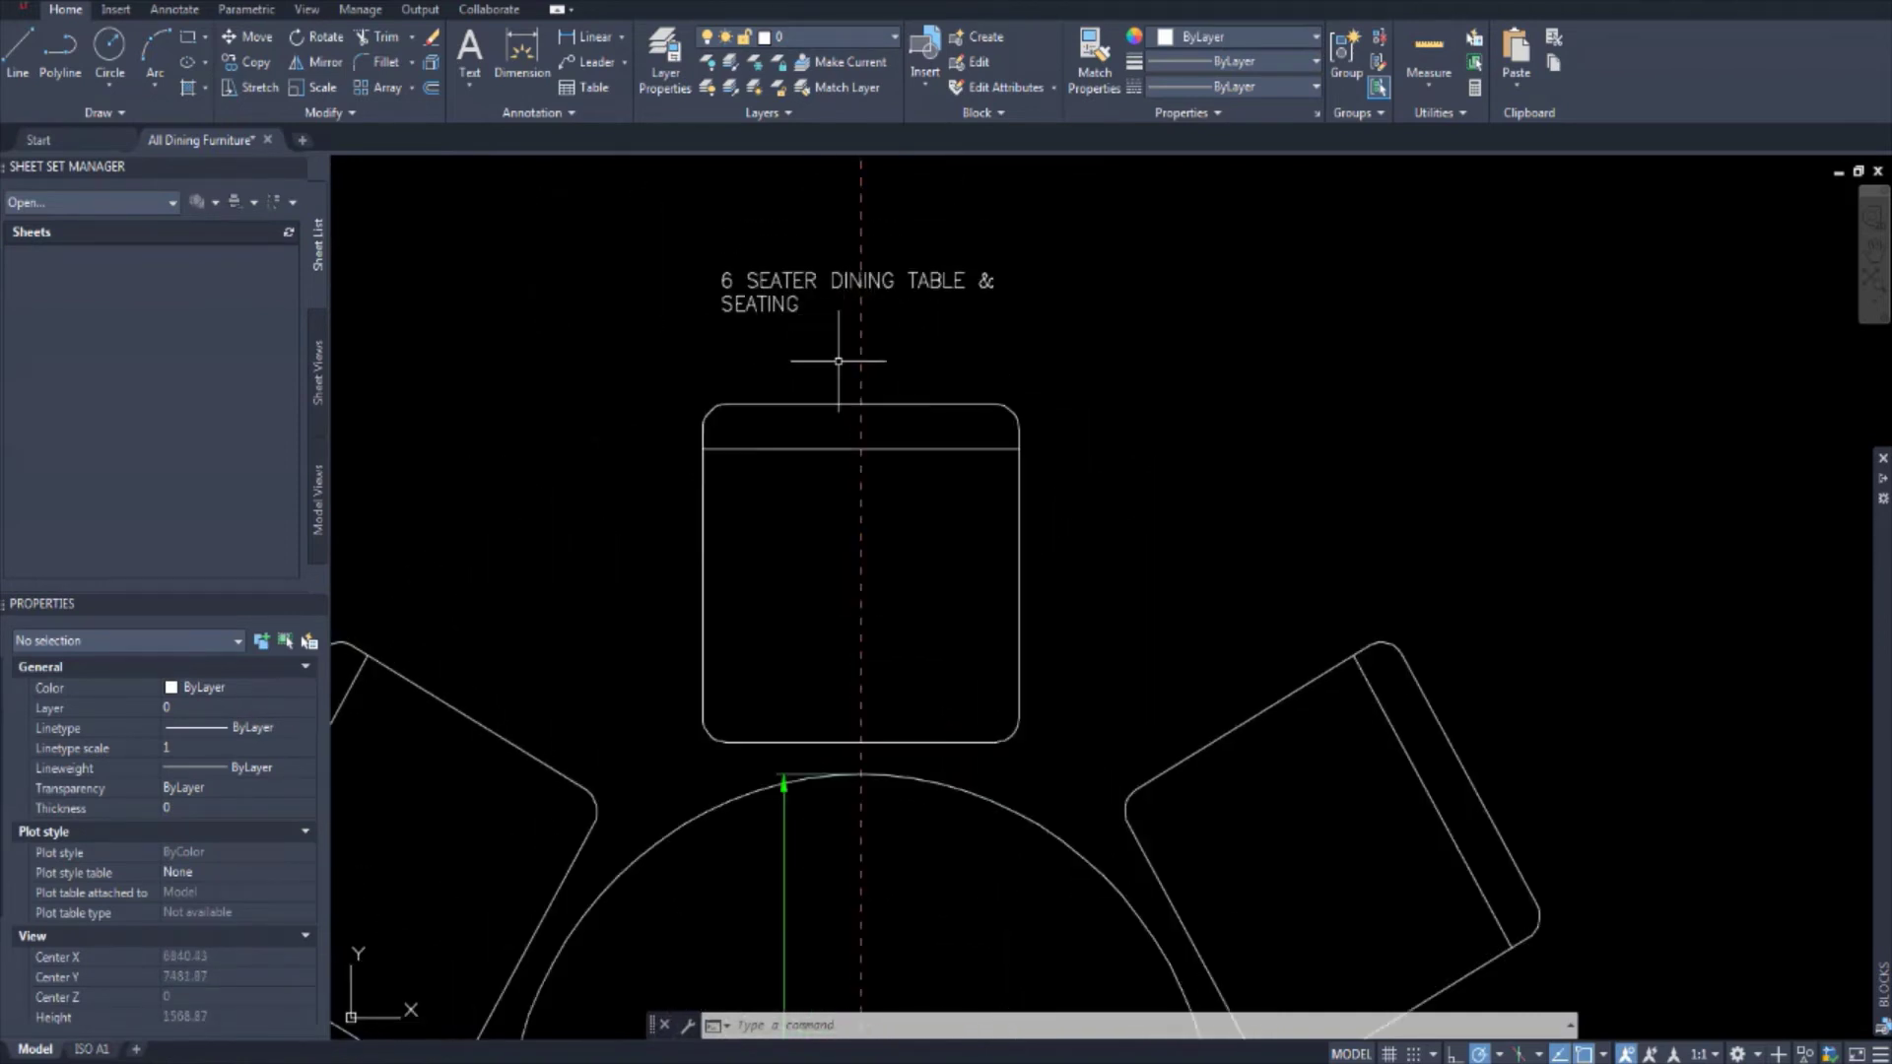
pyautogui.scroll(-4, 840, 367)
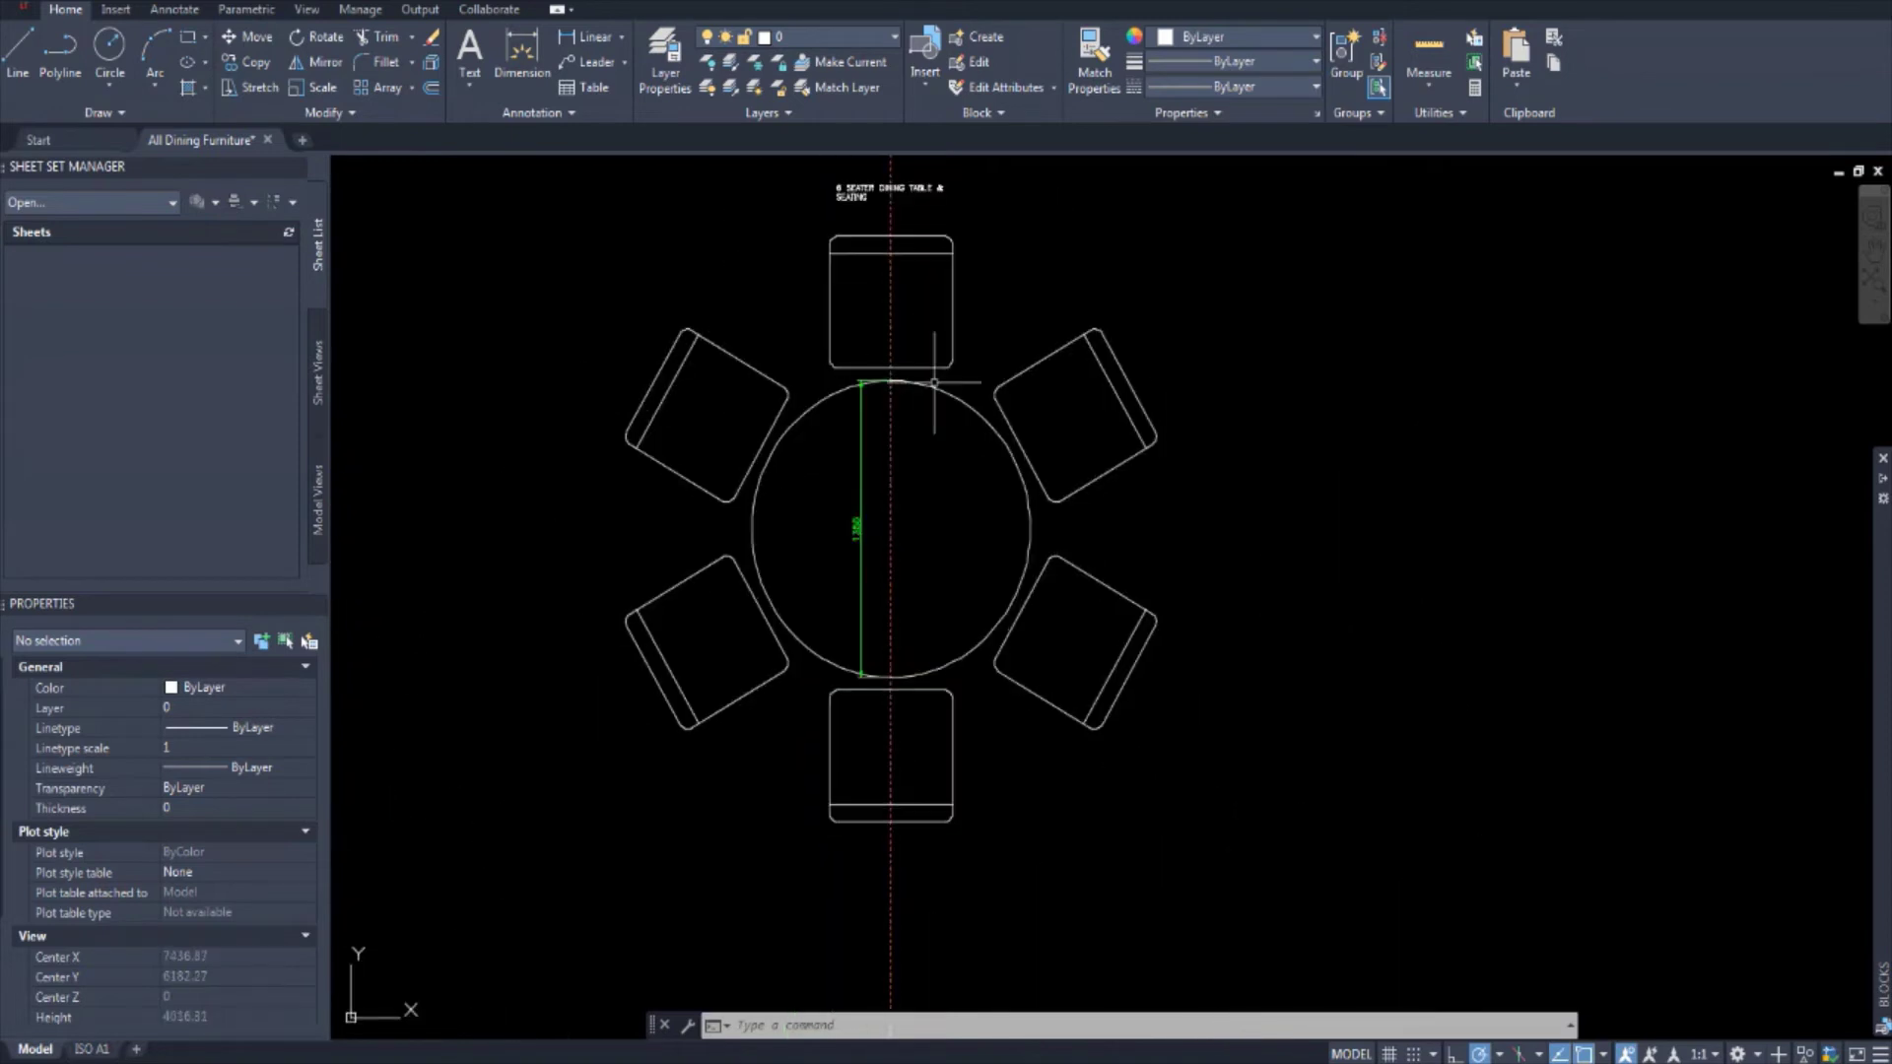
pyautogui.moveTo(947, 412)
pyautogui.mouseDown(button='middle')
pyautogui.moveTo(948, 441)
pyautogui.moveTo(920, 448)
pyautogui.mouseUp(button='middle')
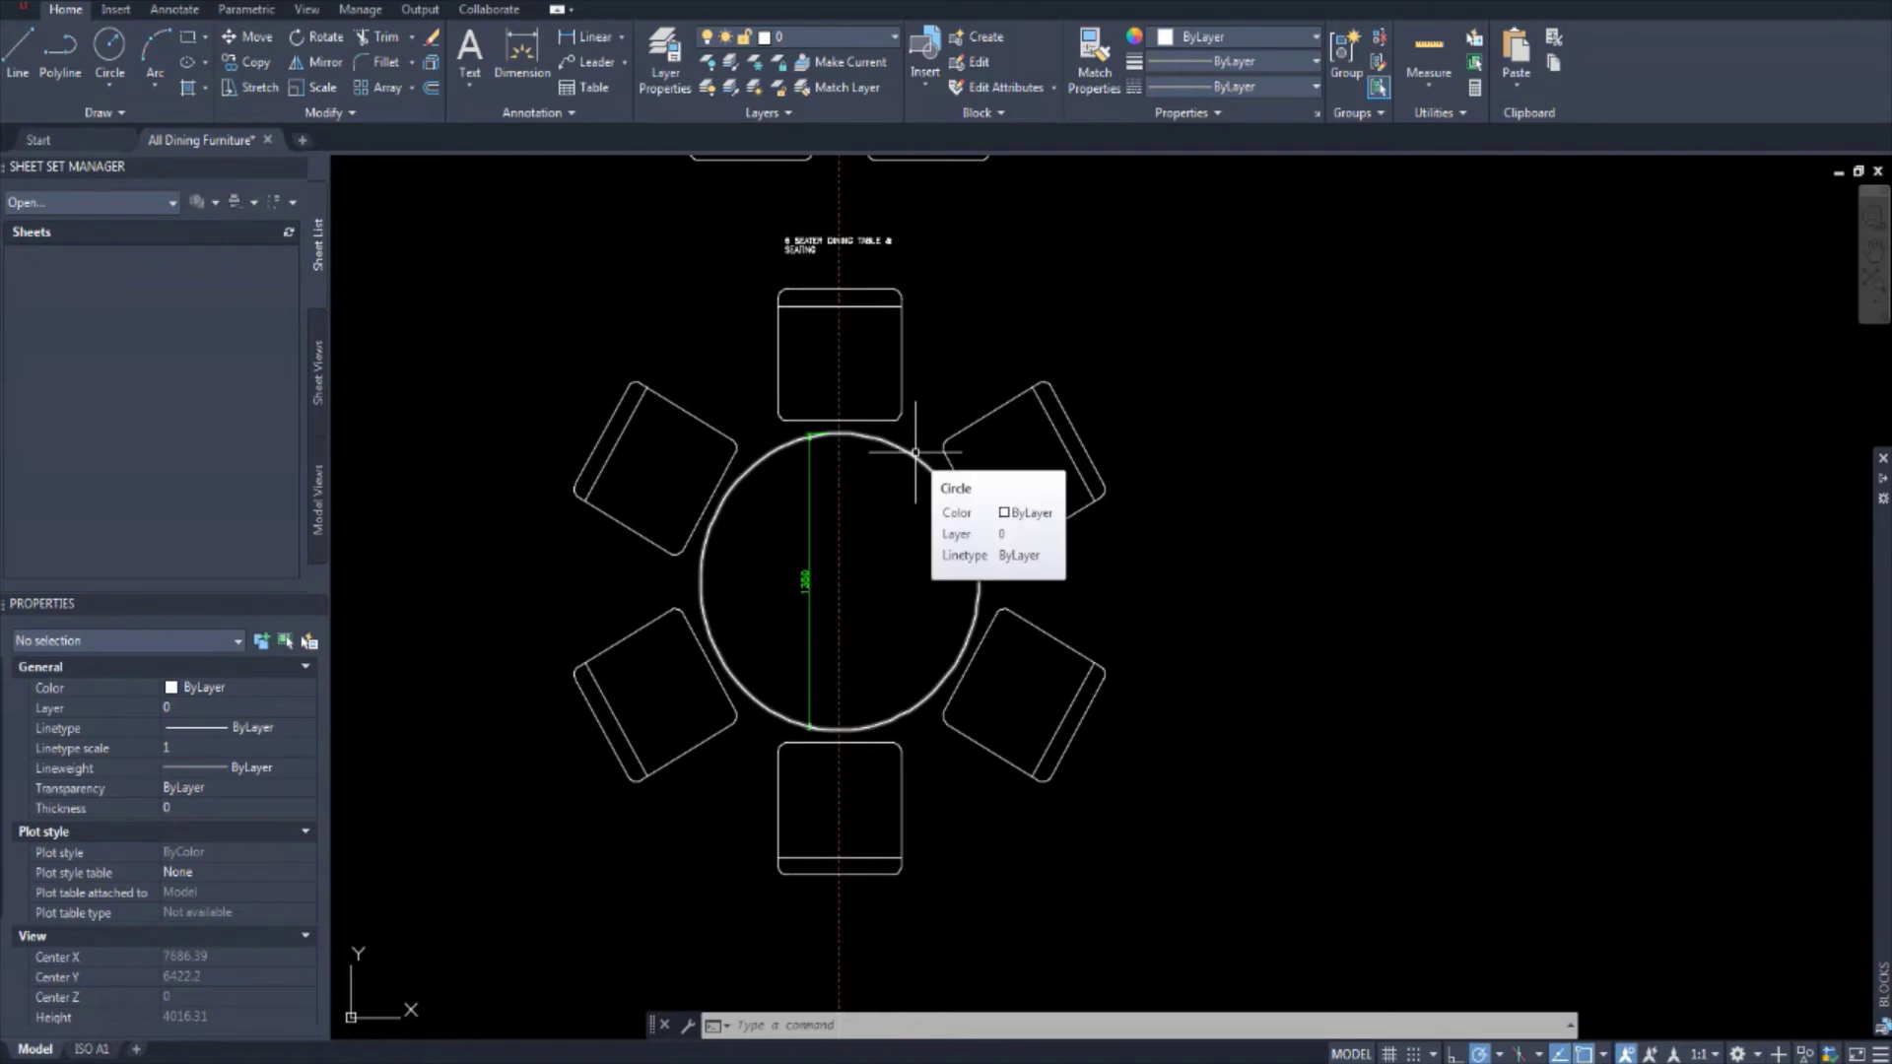
pyautogui.moveTo(1199, 481); pyautogui.dragTo(1128, 461, button='middle')
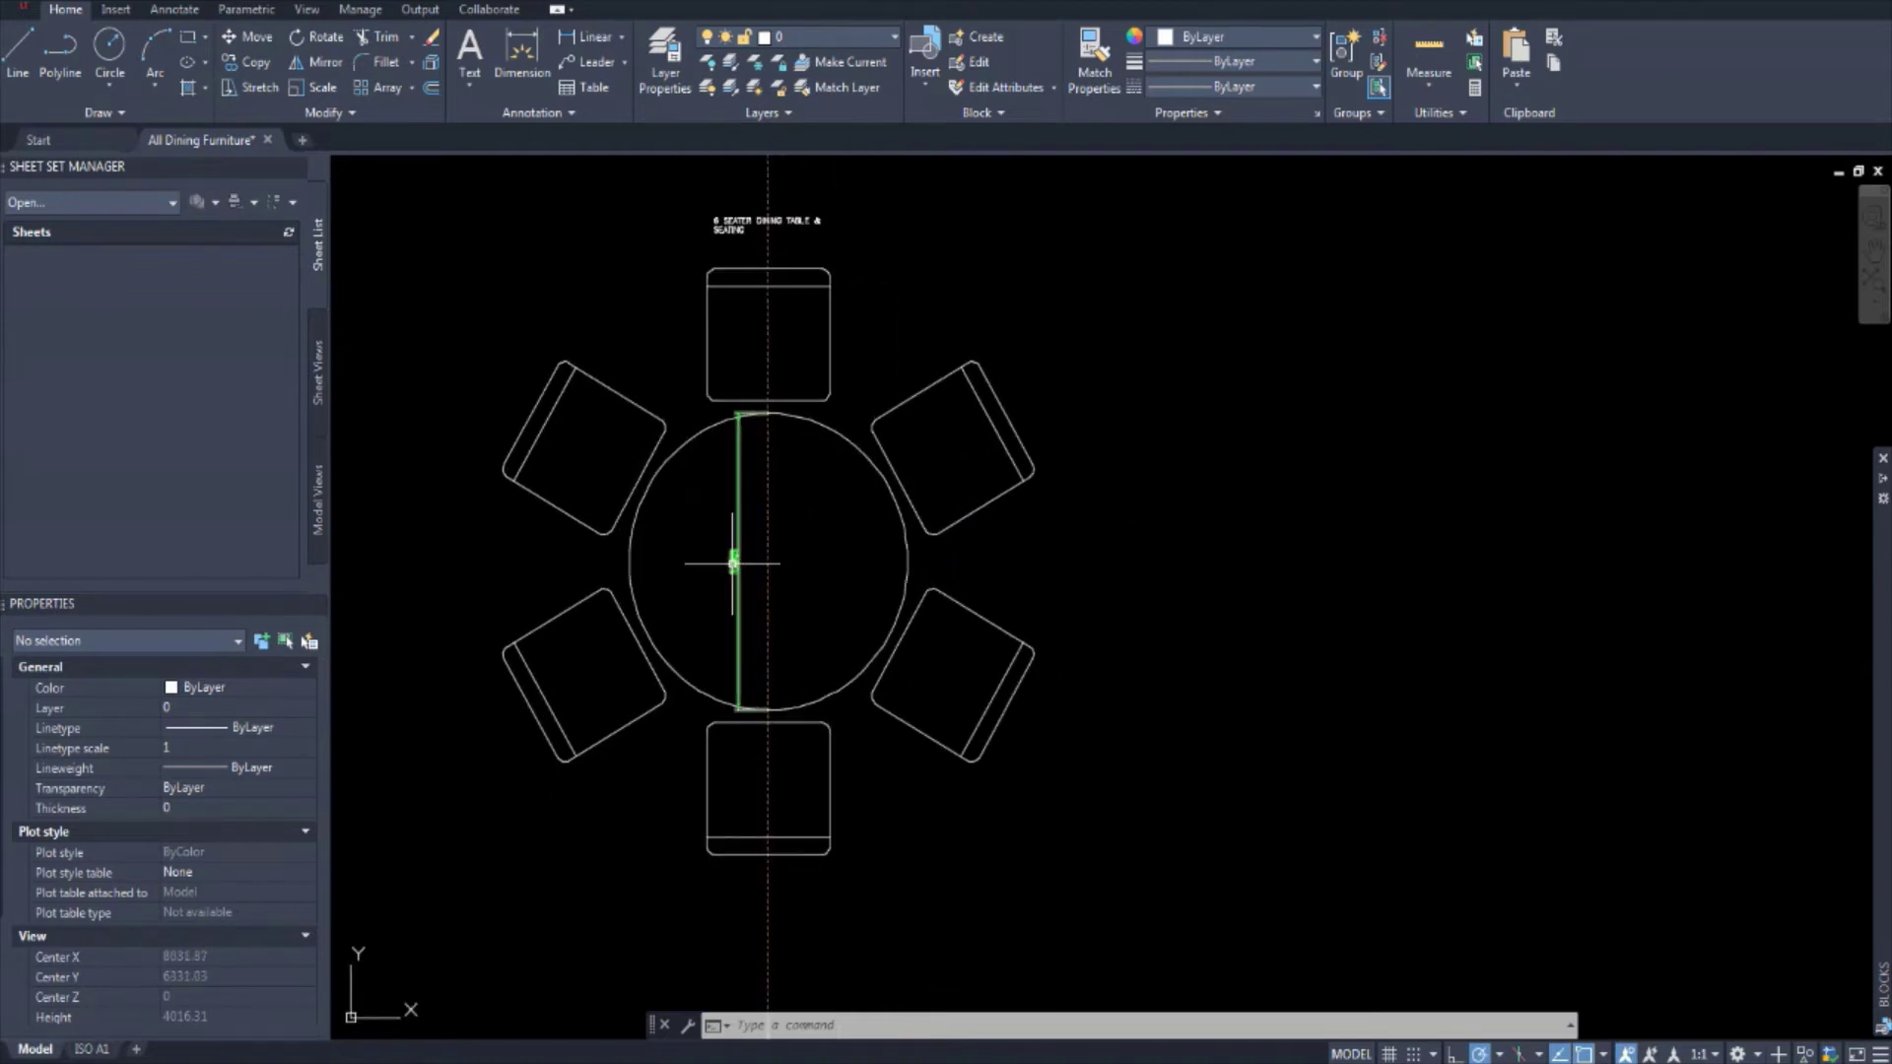
pyautogui.scroll(2, 735, 549)
pyautogui.scroll(1, 552, 454)
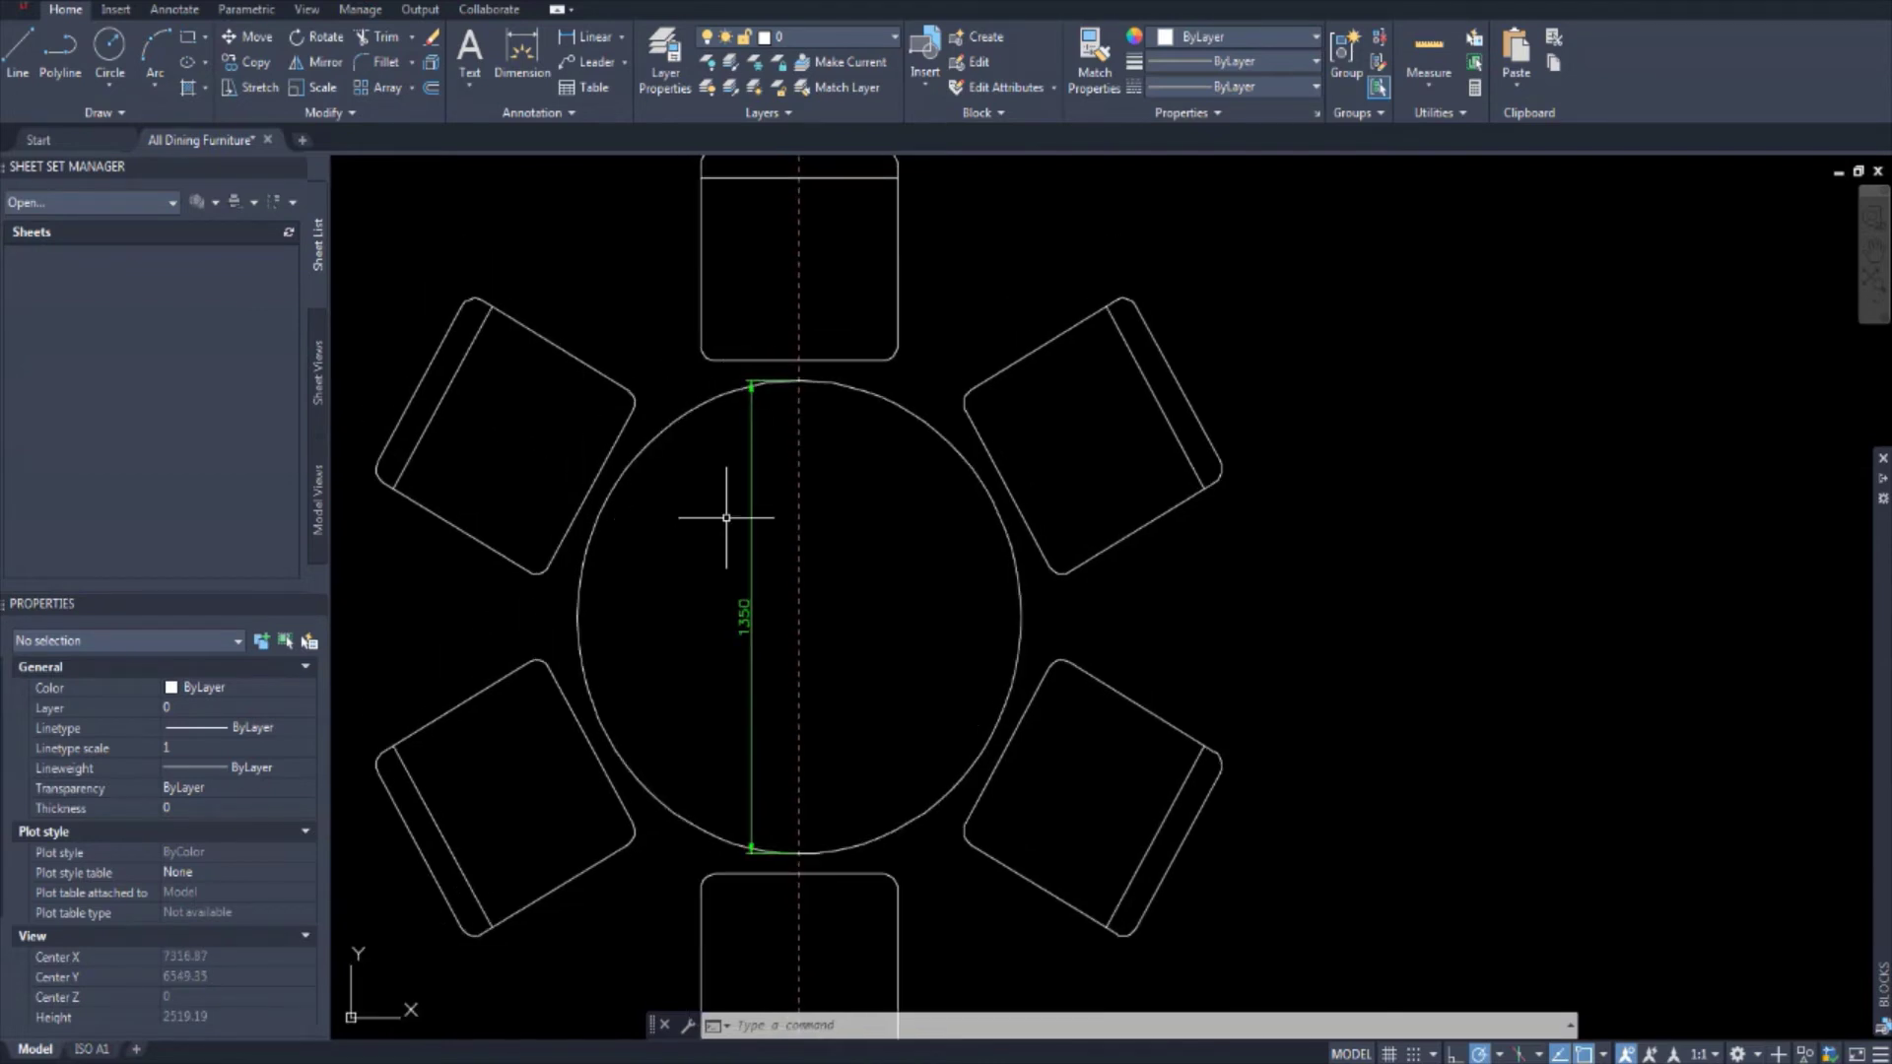
pyautogui.scroll(3, 886, 611)
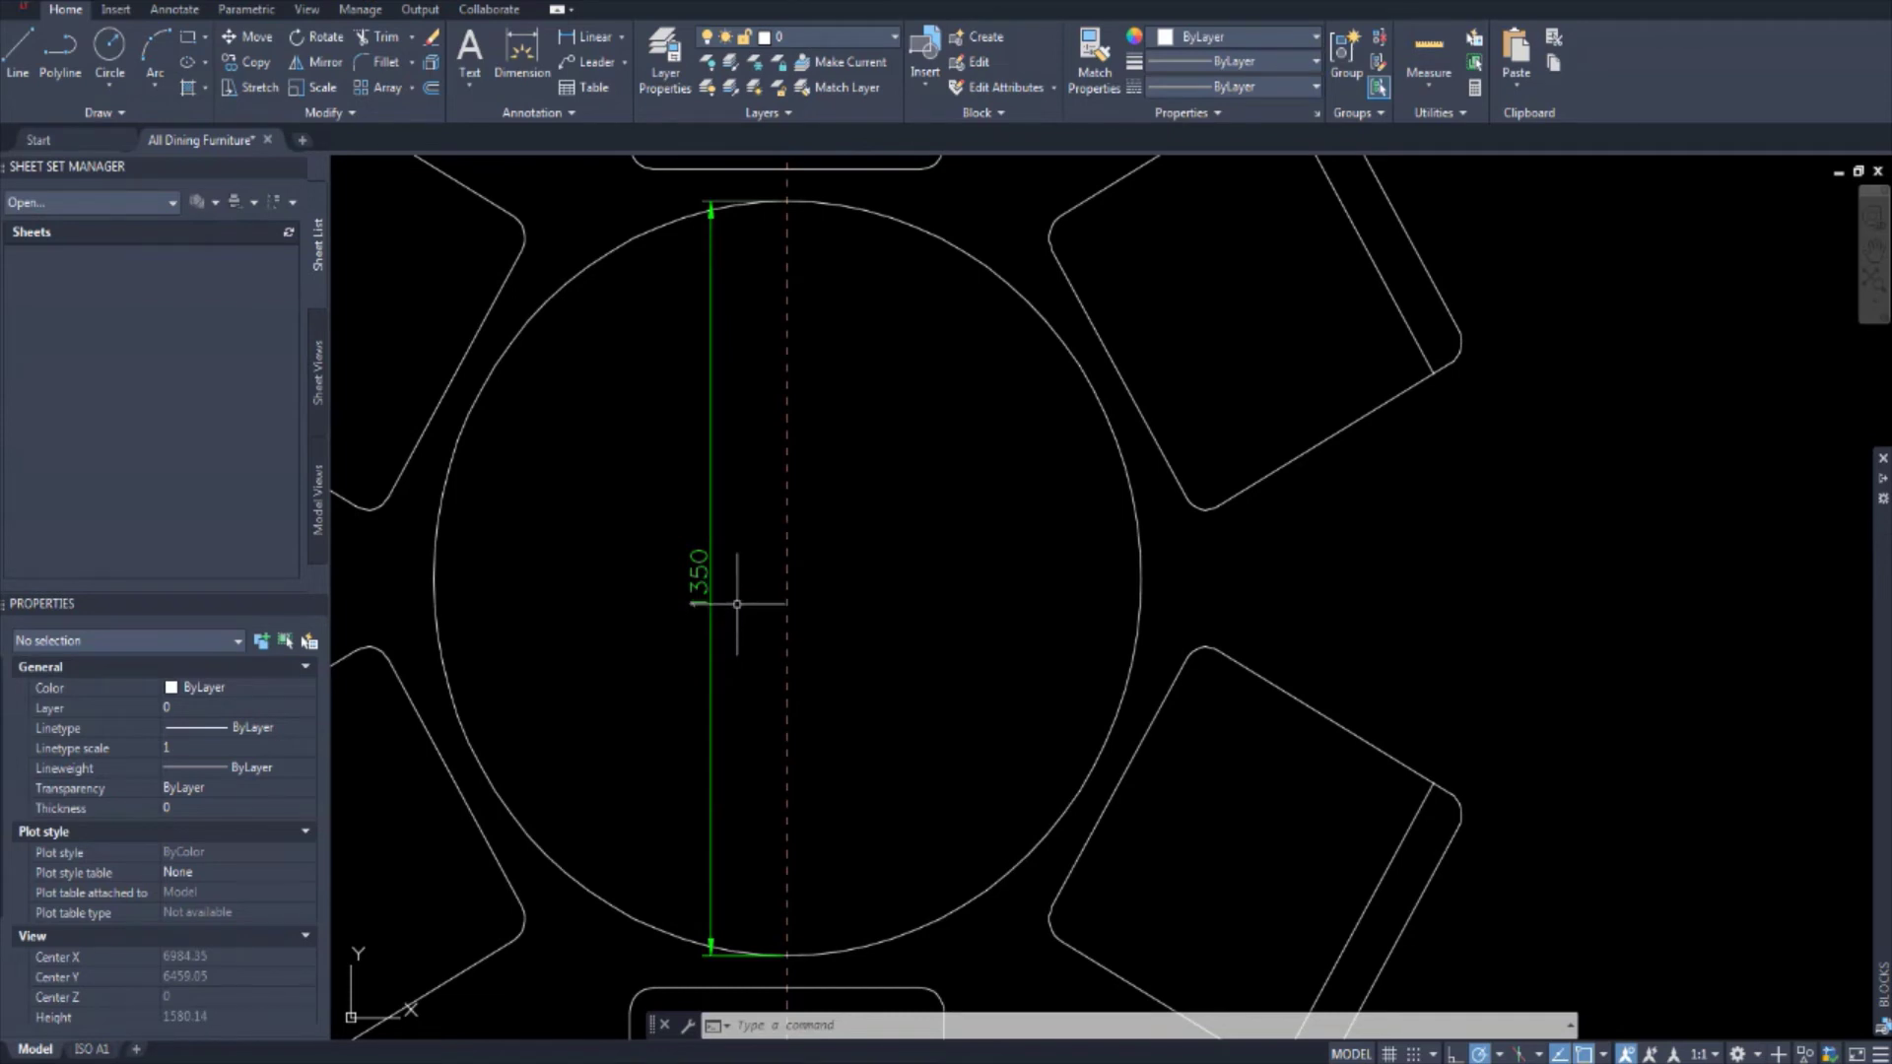
pyautogui.scroll(-4, 737, 604)
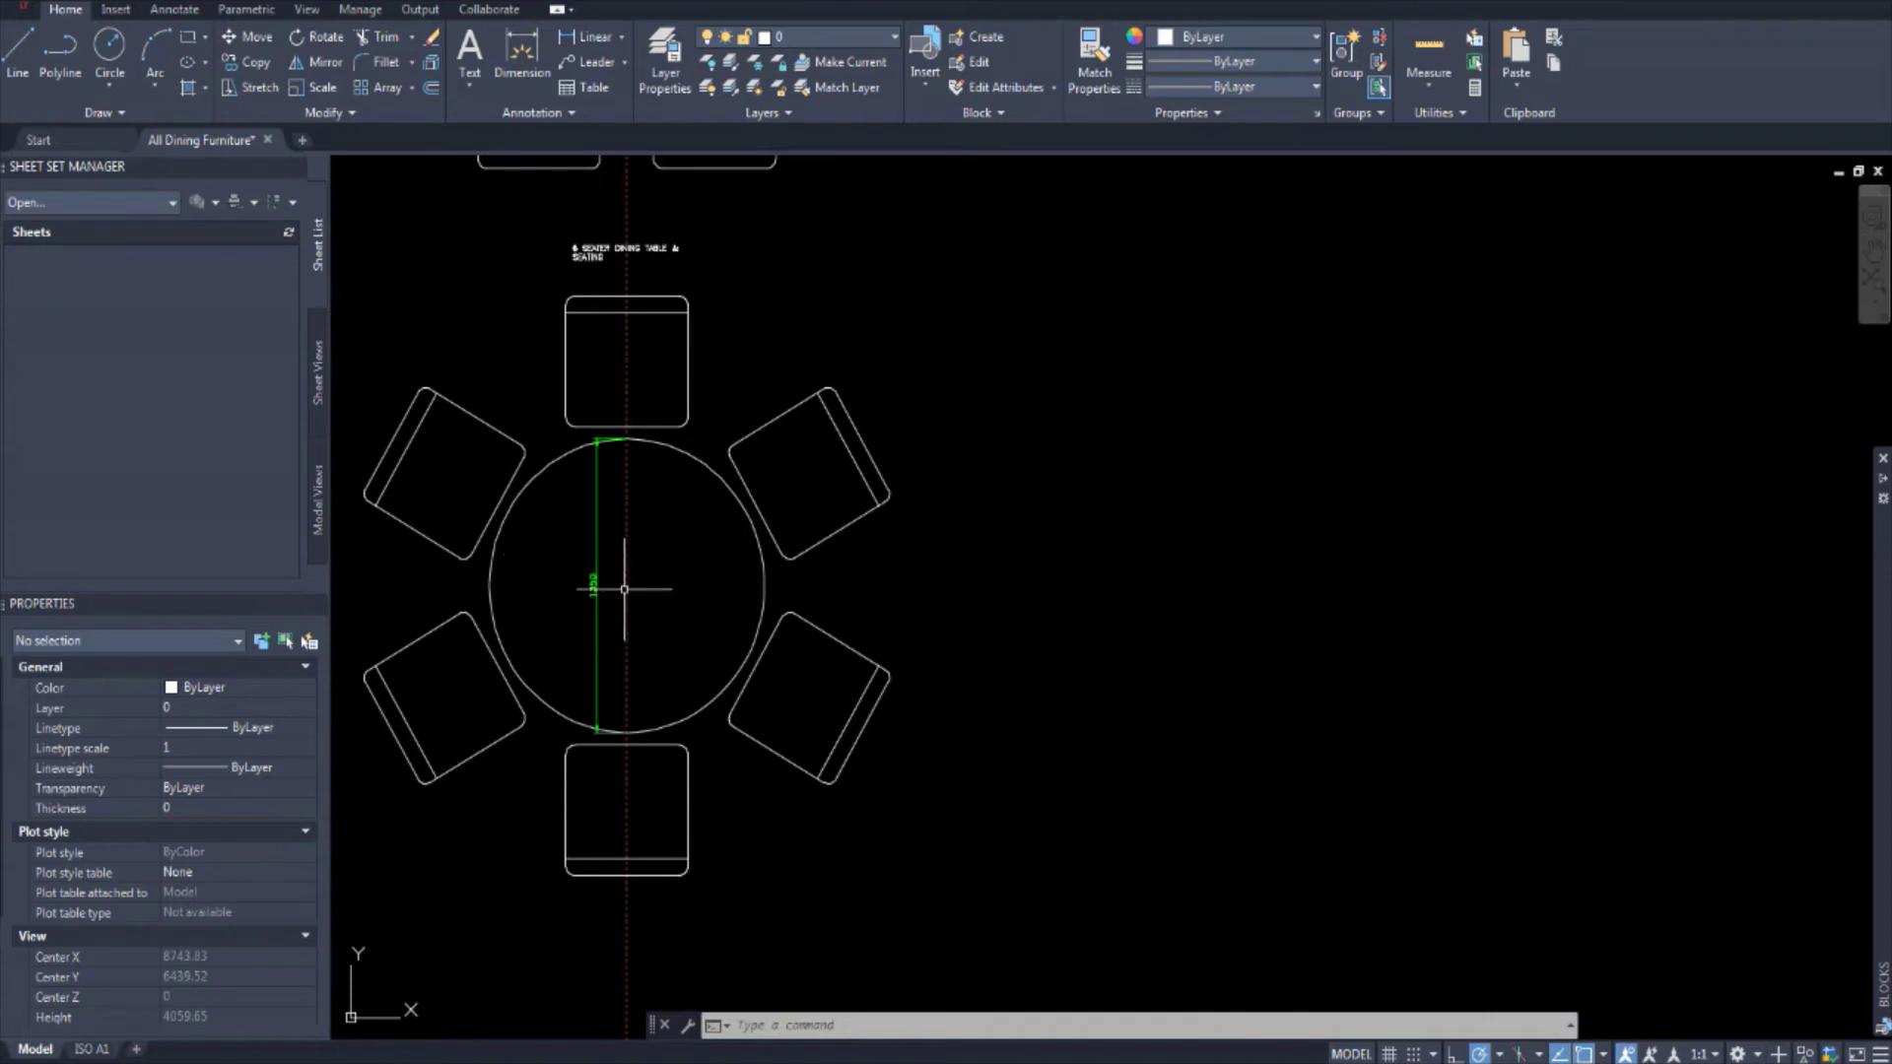
pyautogui.moveTo(669, 524); pyautogui.dragTo(696, 494, button='middle')
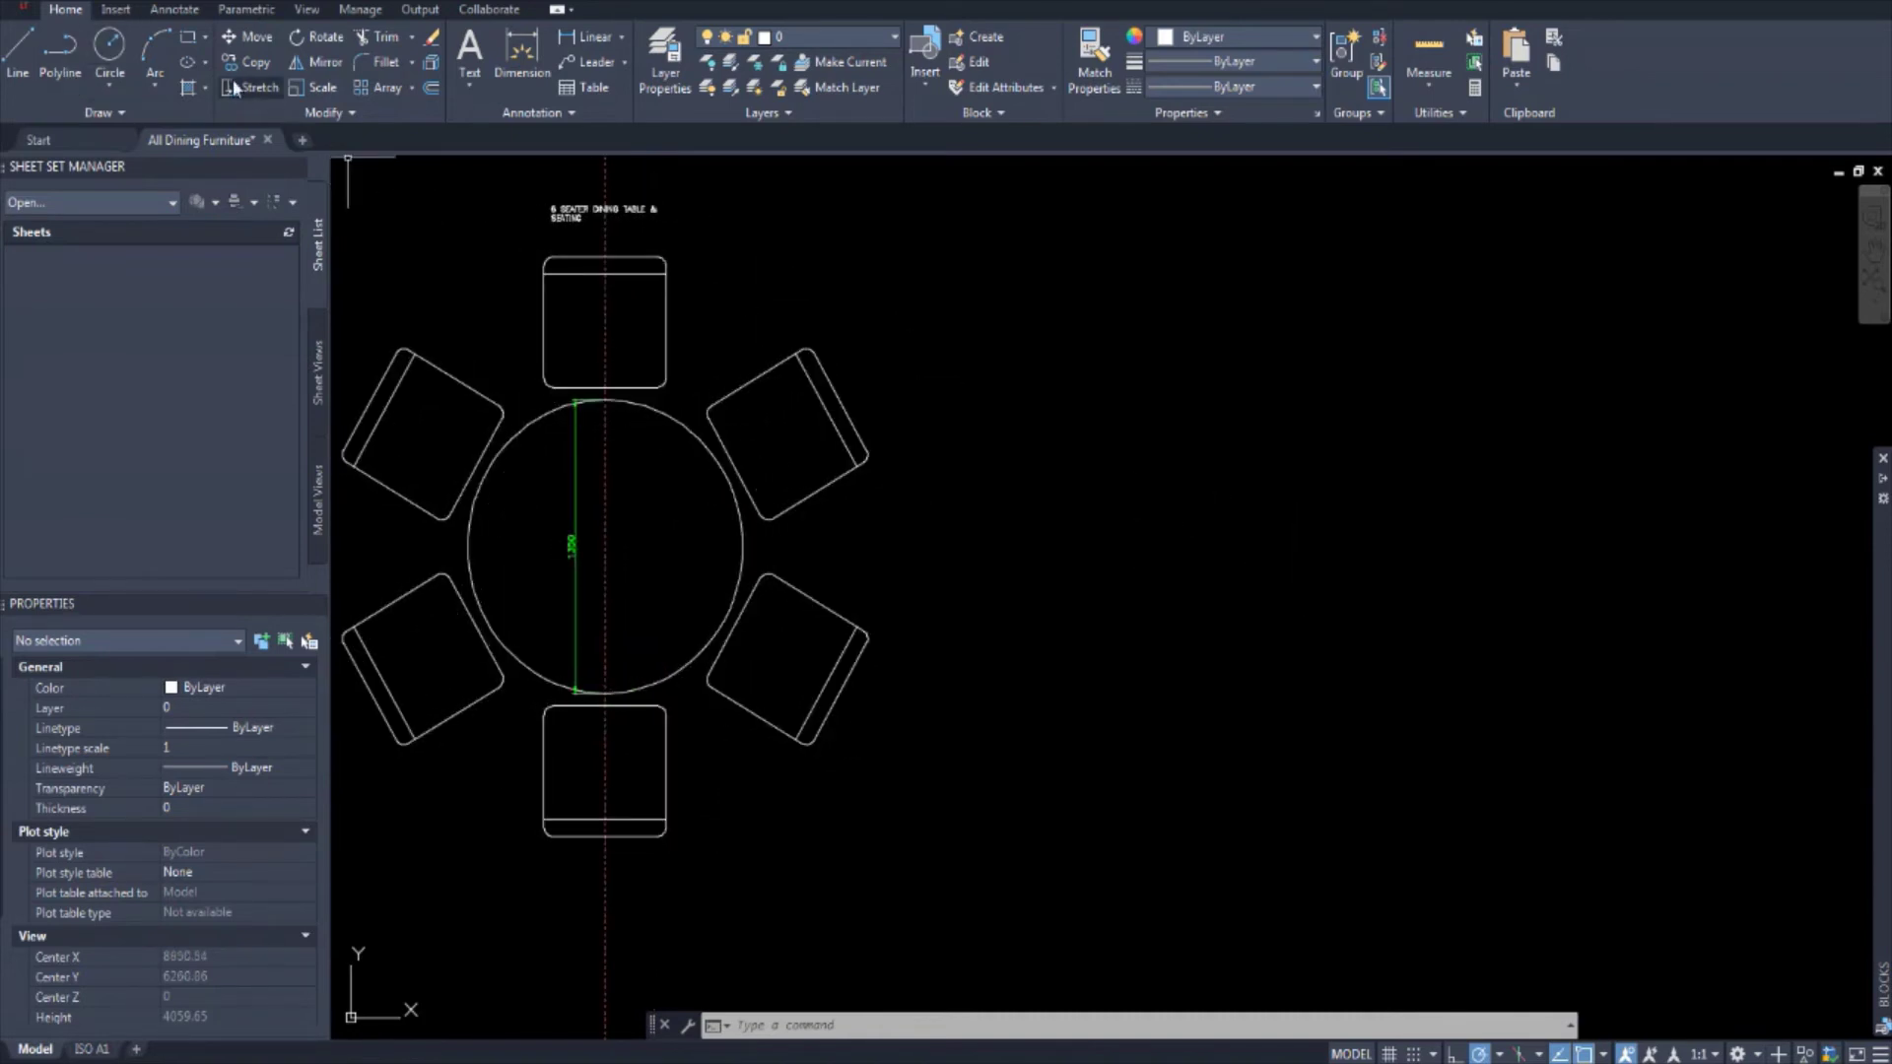
# Step: Draw a circle with a radius of 675 to the right of the round six-seater table, level with its centre
pyautogui.click(110, 47)
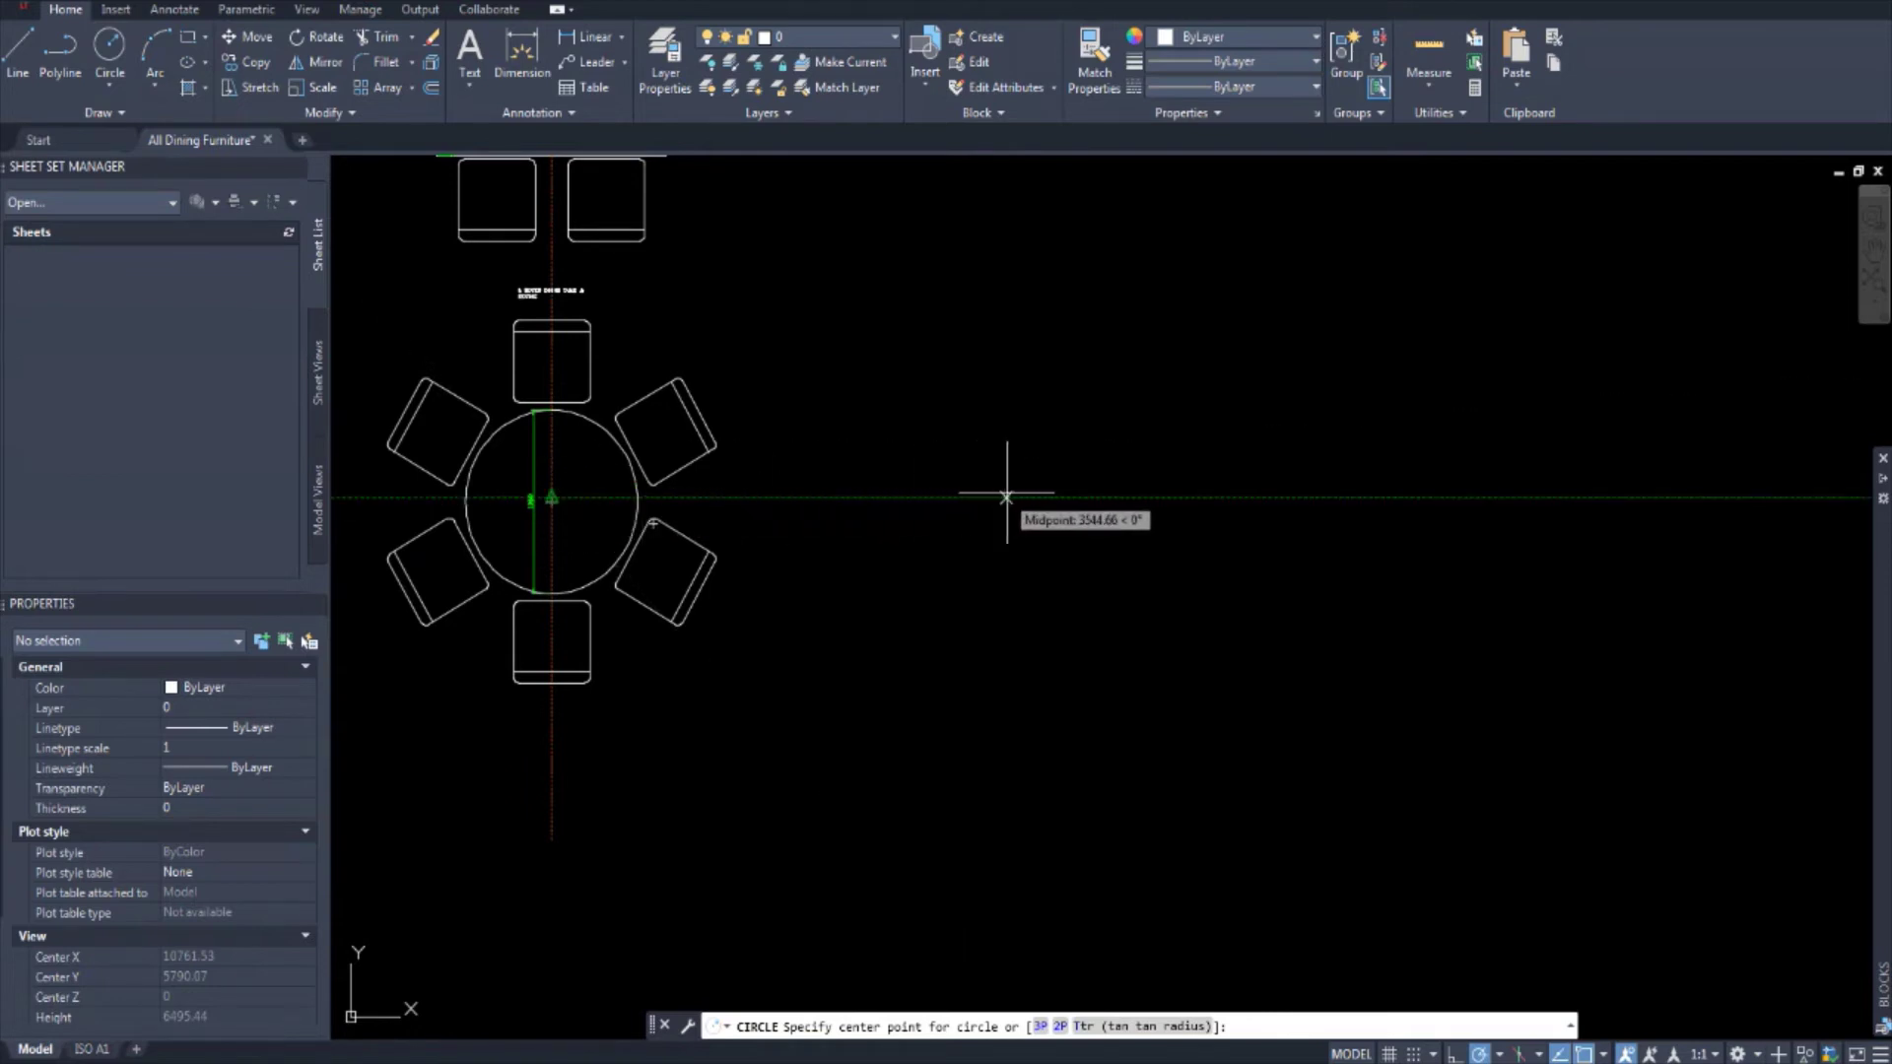
pyautogui.click(1032, 492)
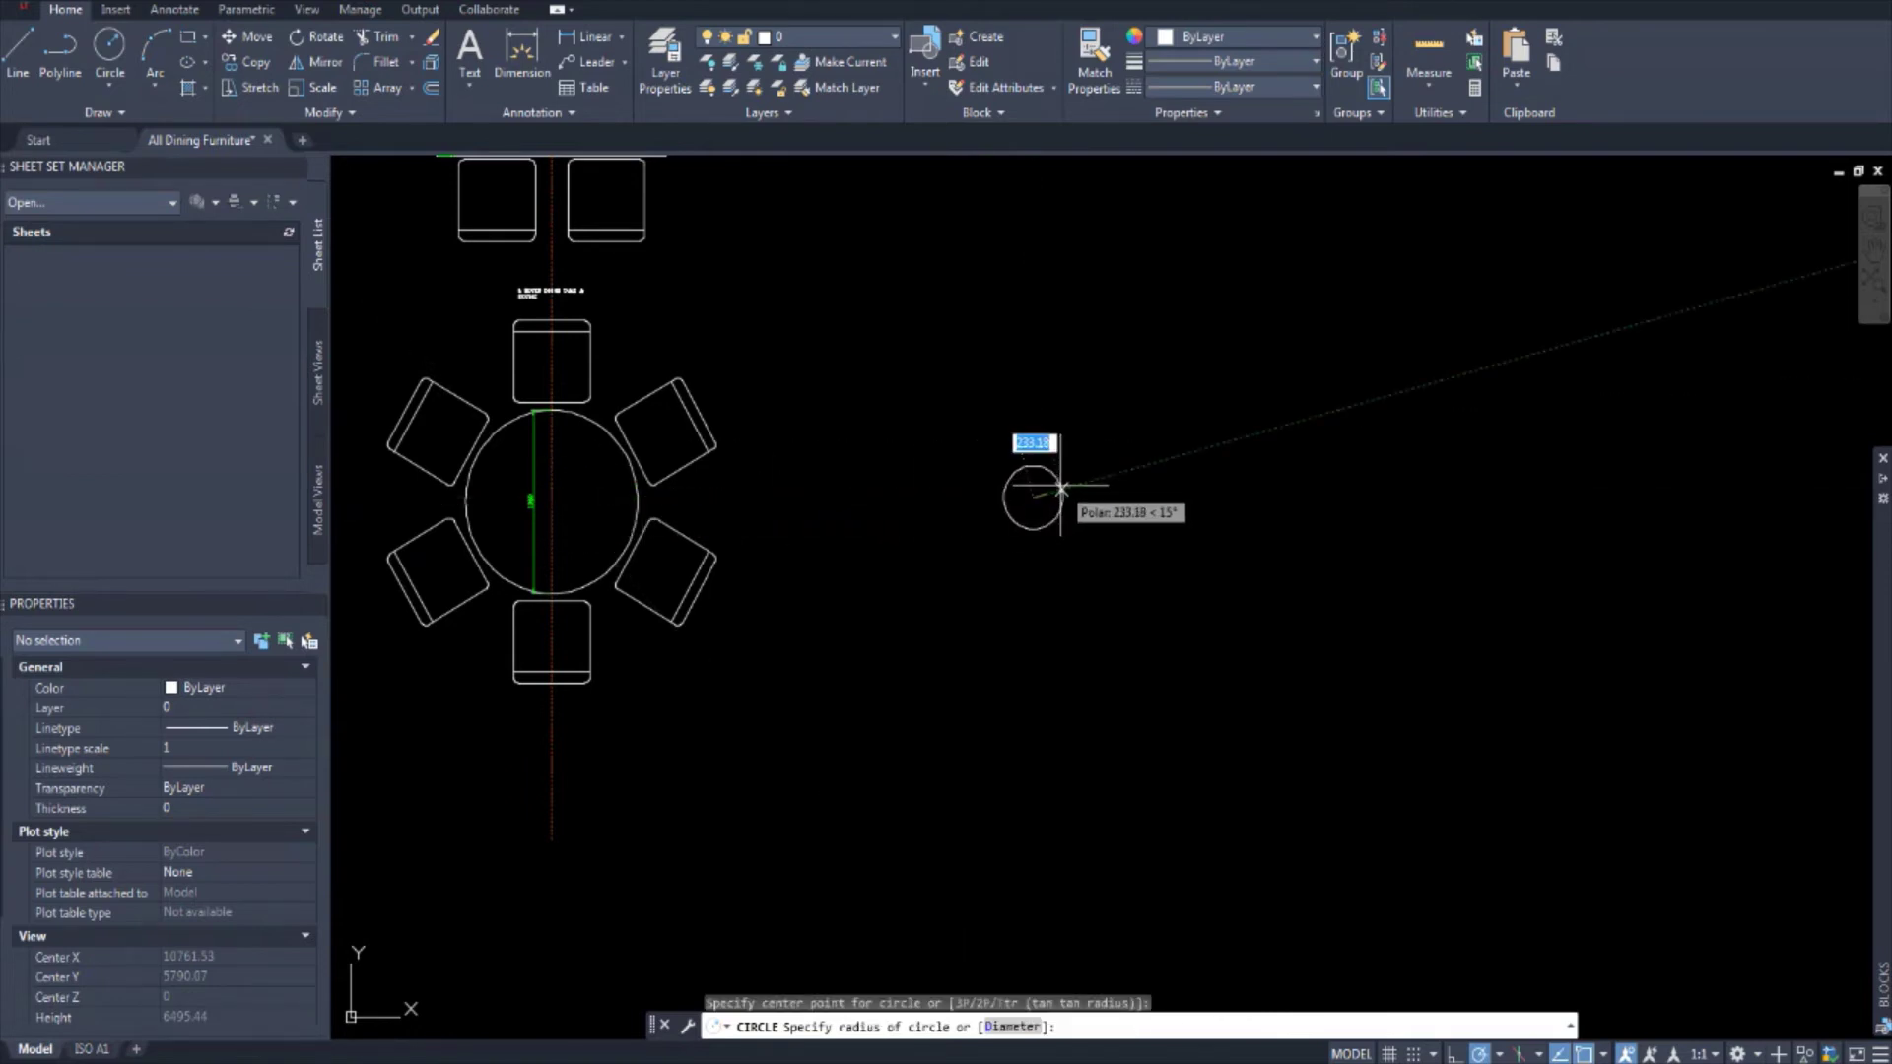
pyautogui.moveTo(556, 488); pyautogui.dragTo(667, 503, button='middle')
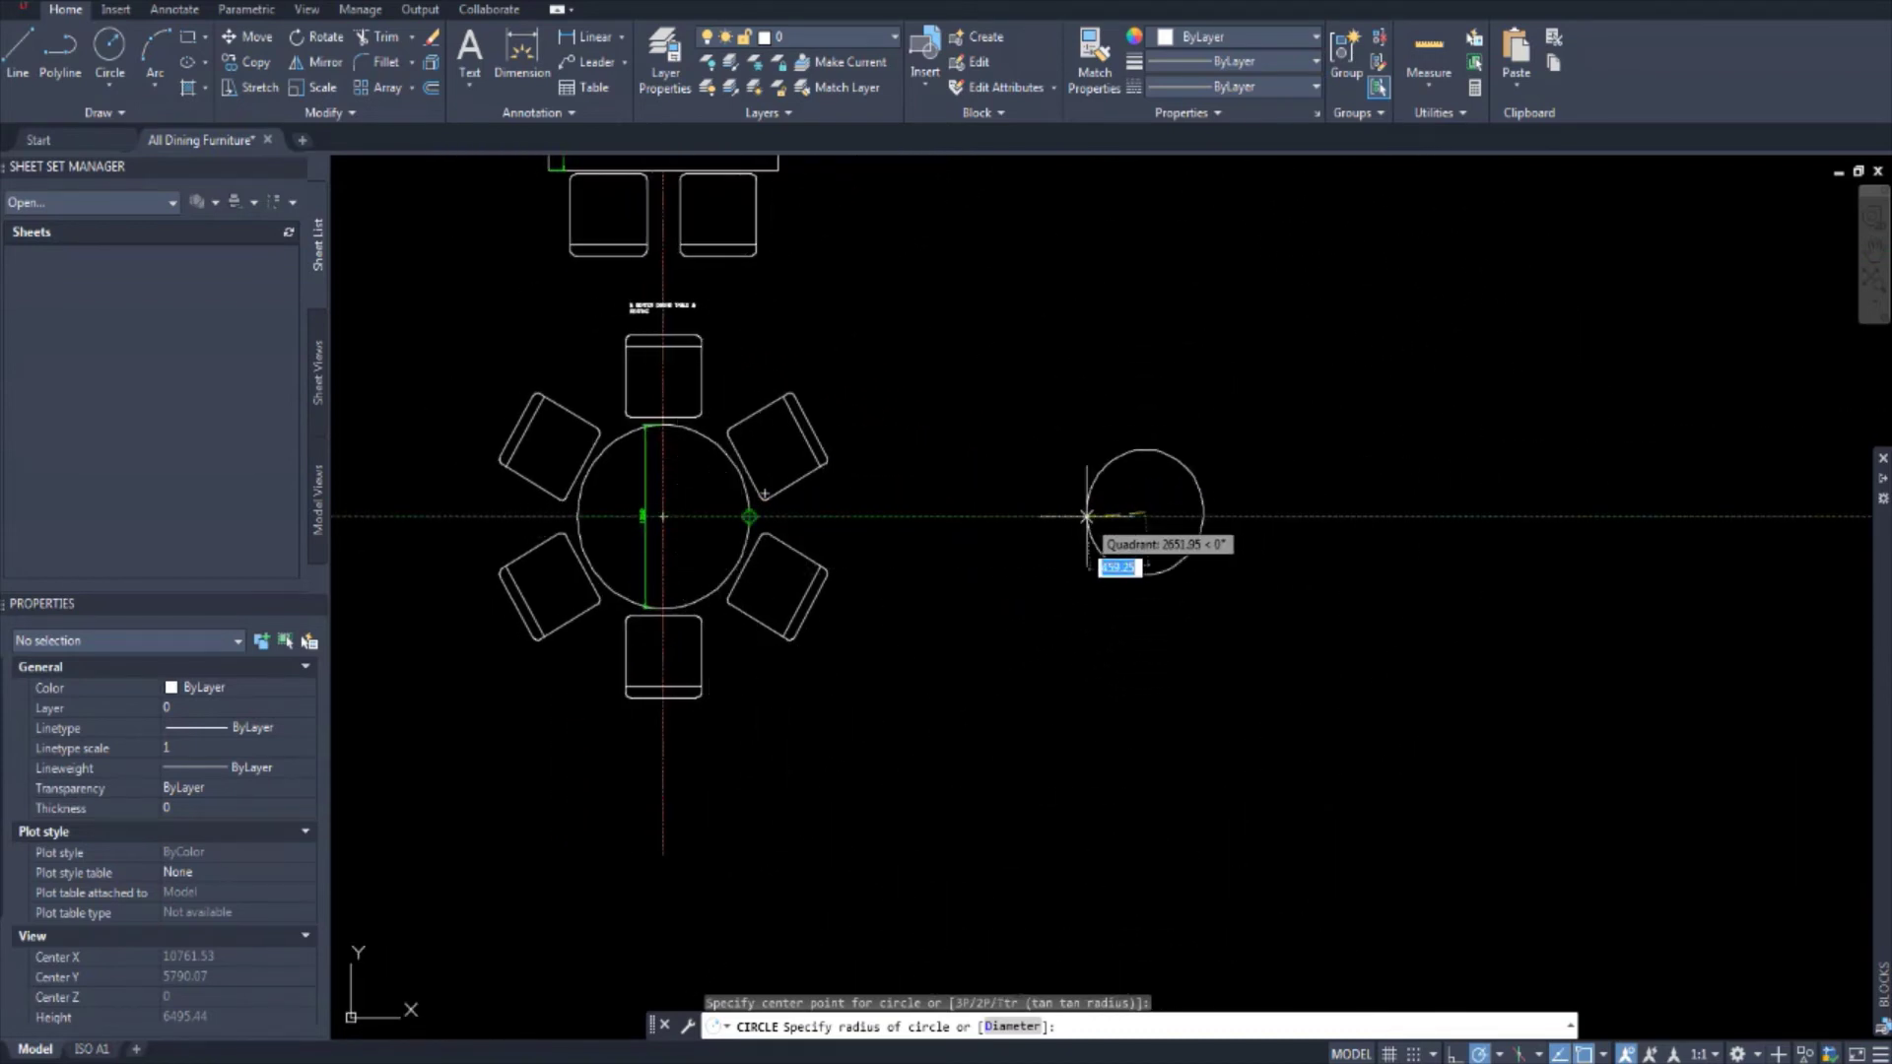
pyautogui.scroll(6, 690, 547)
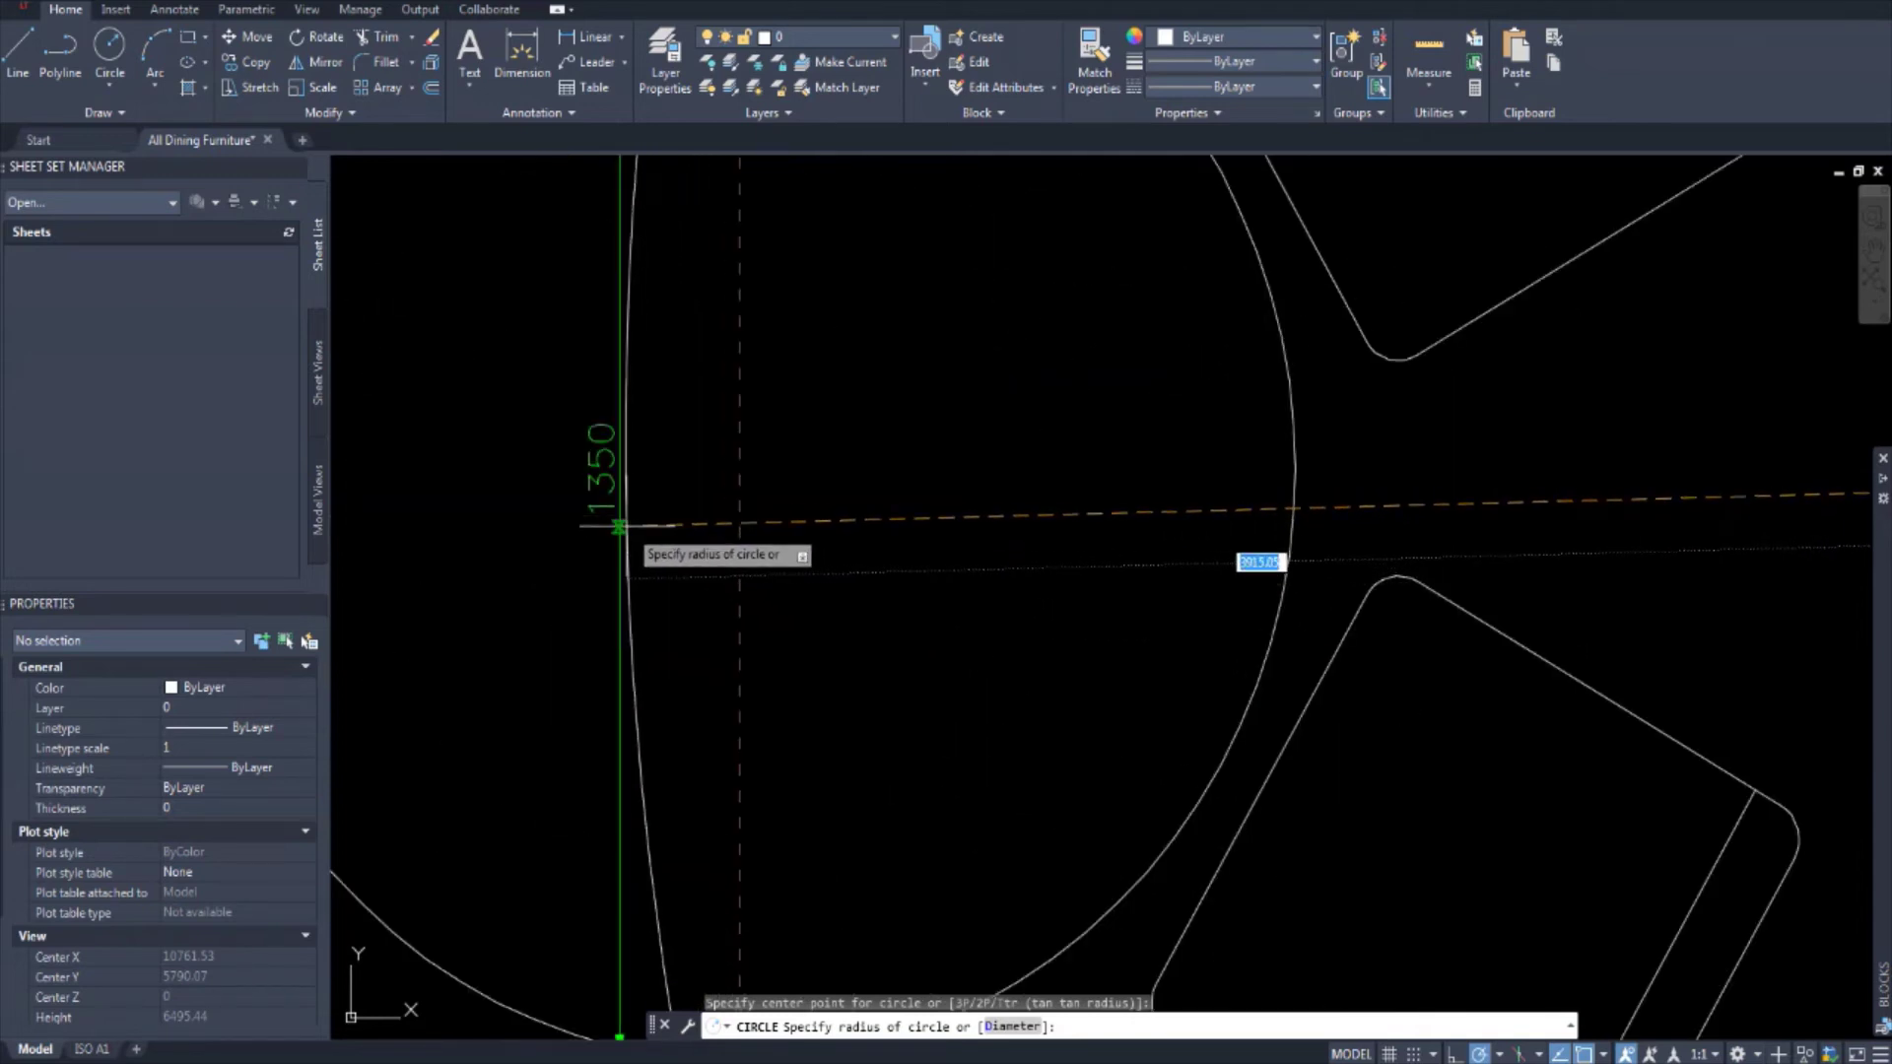
pyautogui.scroll(-2, 661, 498)
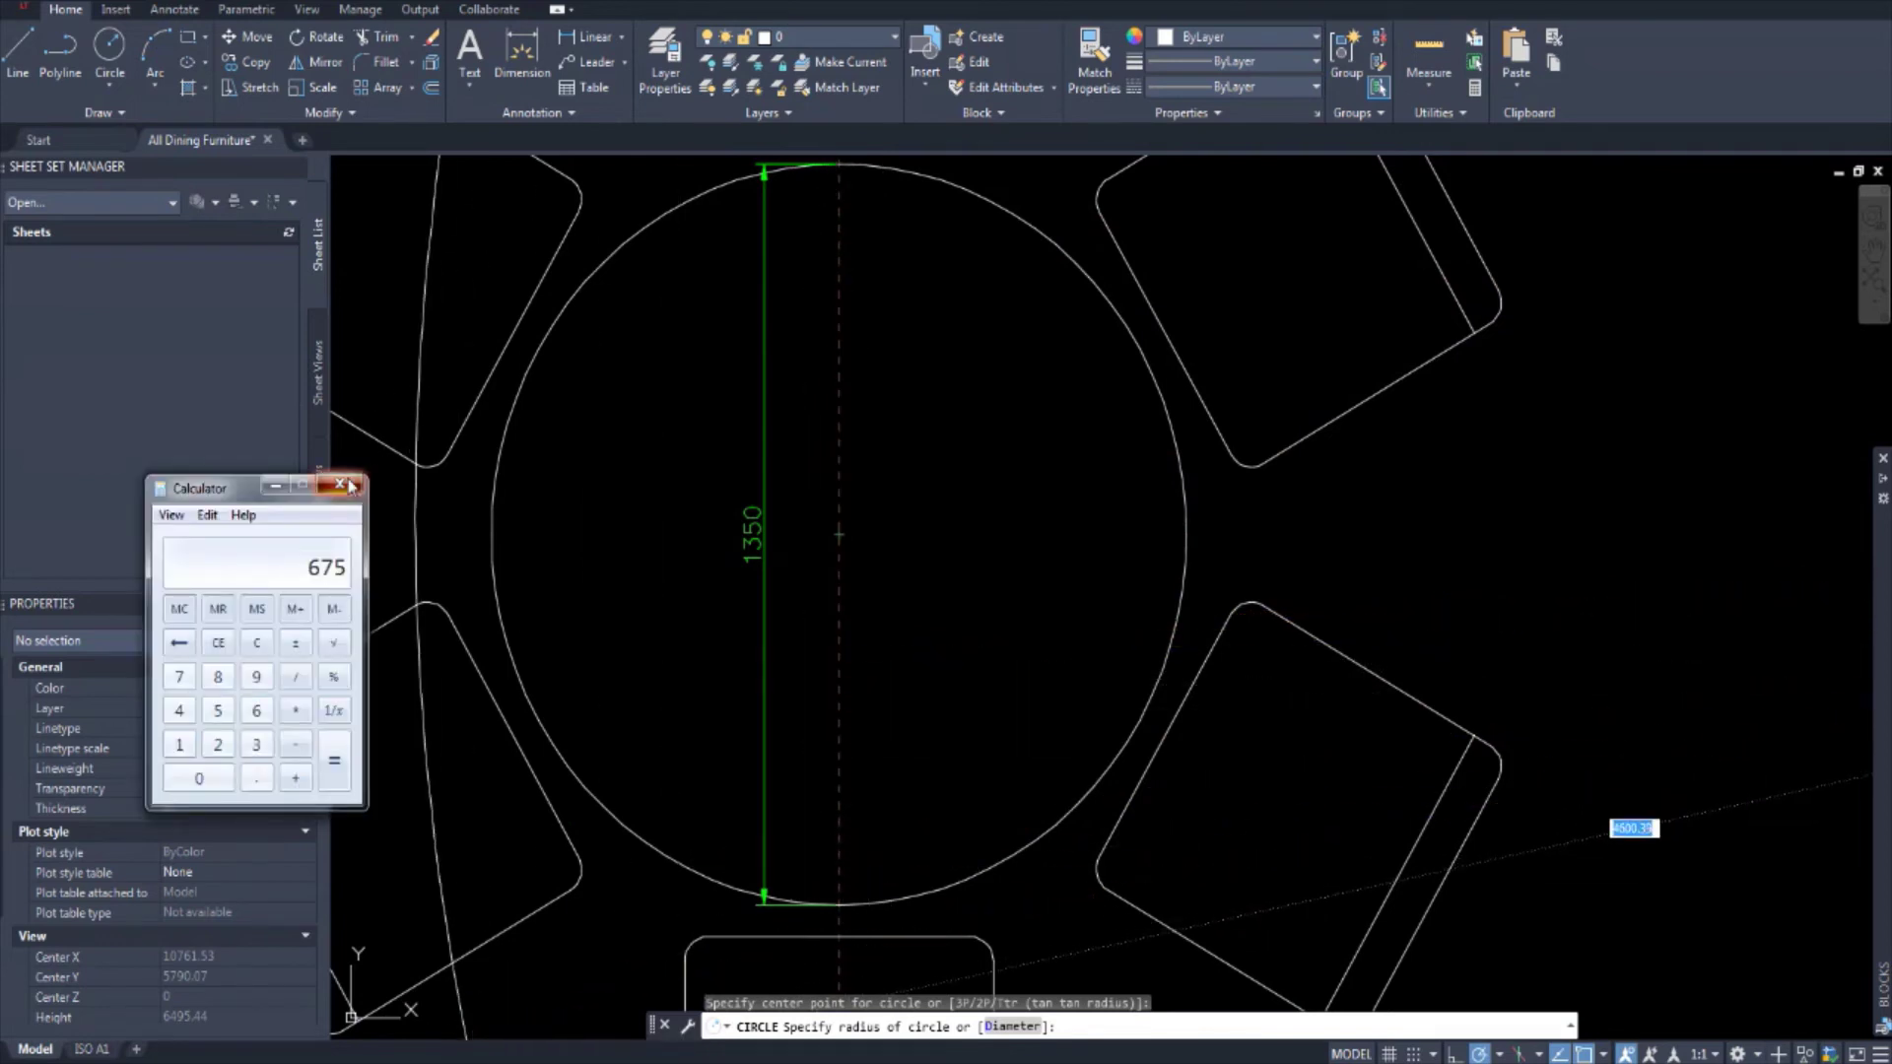
pyautogui.click(344, 485)
pyautogui.moveTo(1269, 492); pyautogui.dragTo(671, 491, button='middle')
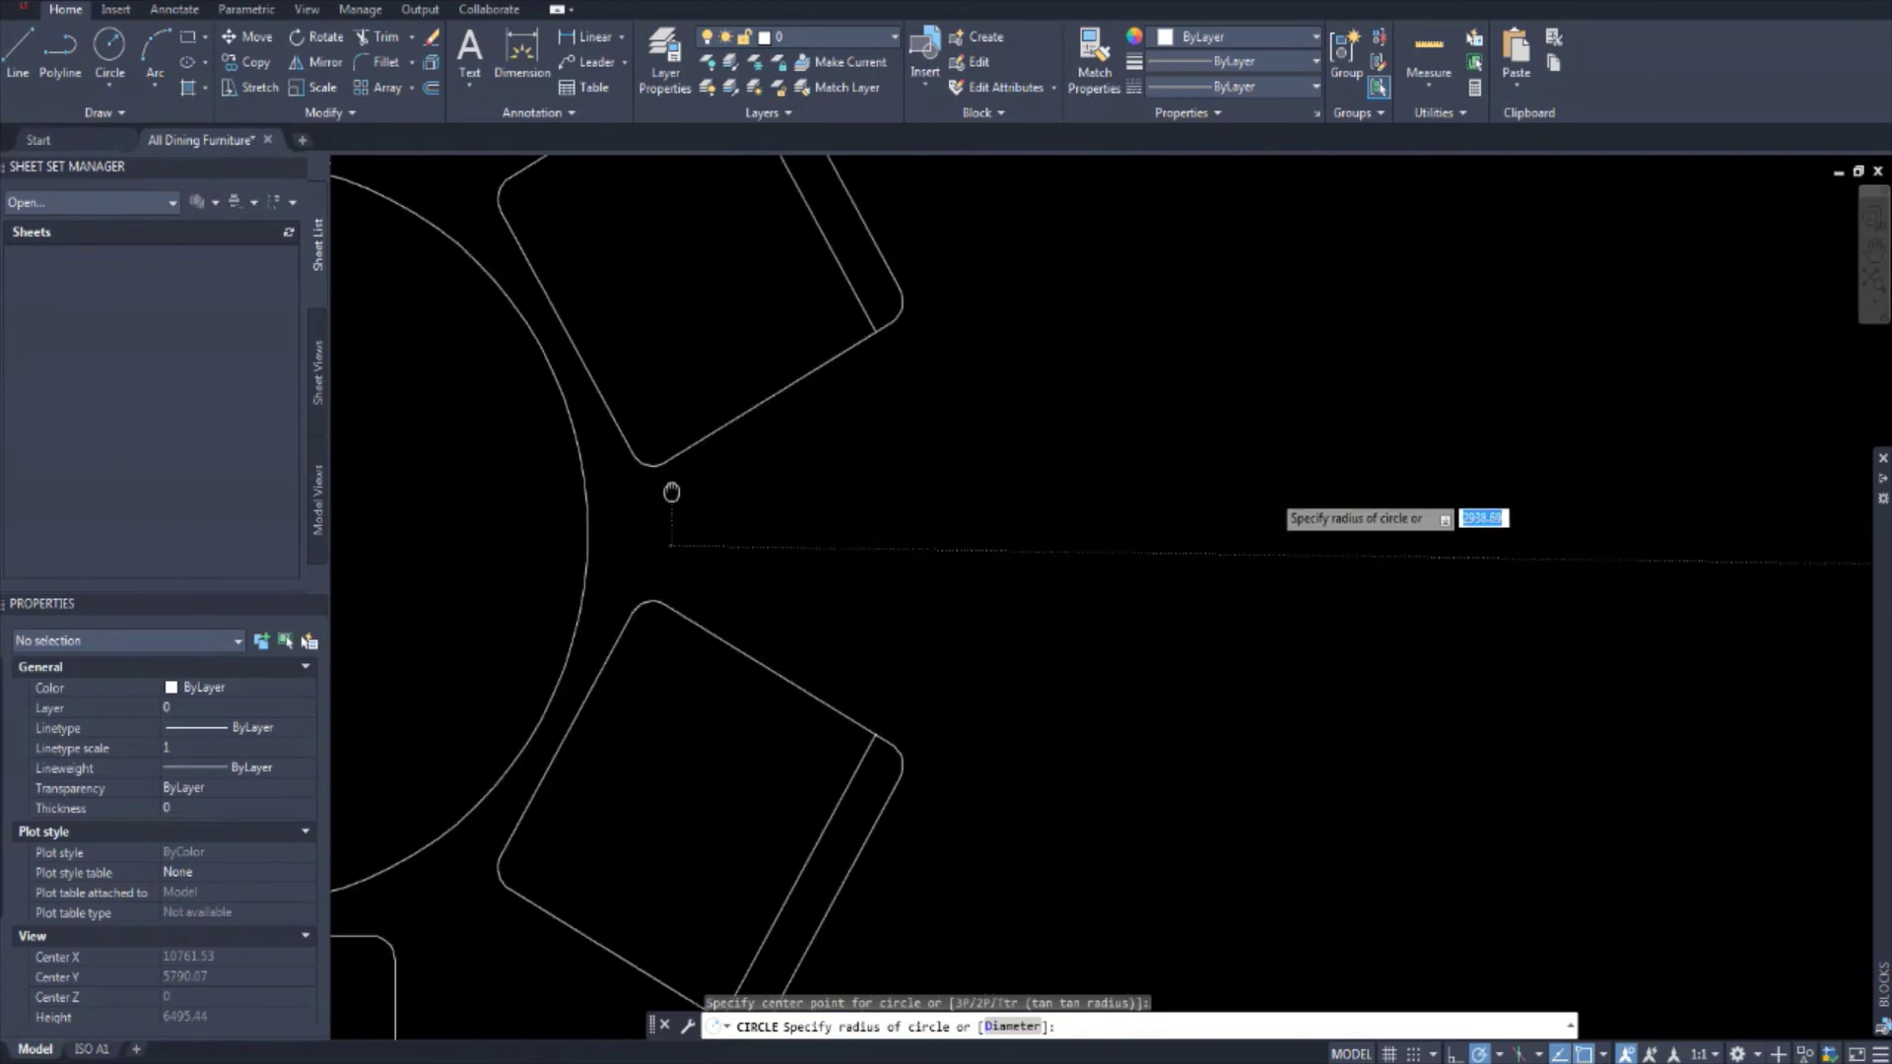
pyautogui.scroll(-5, 671, 491)
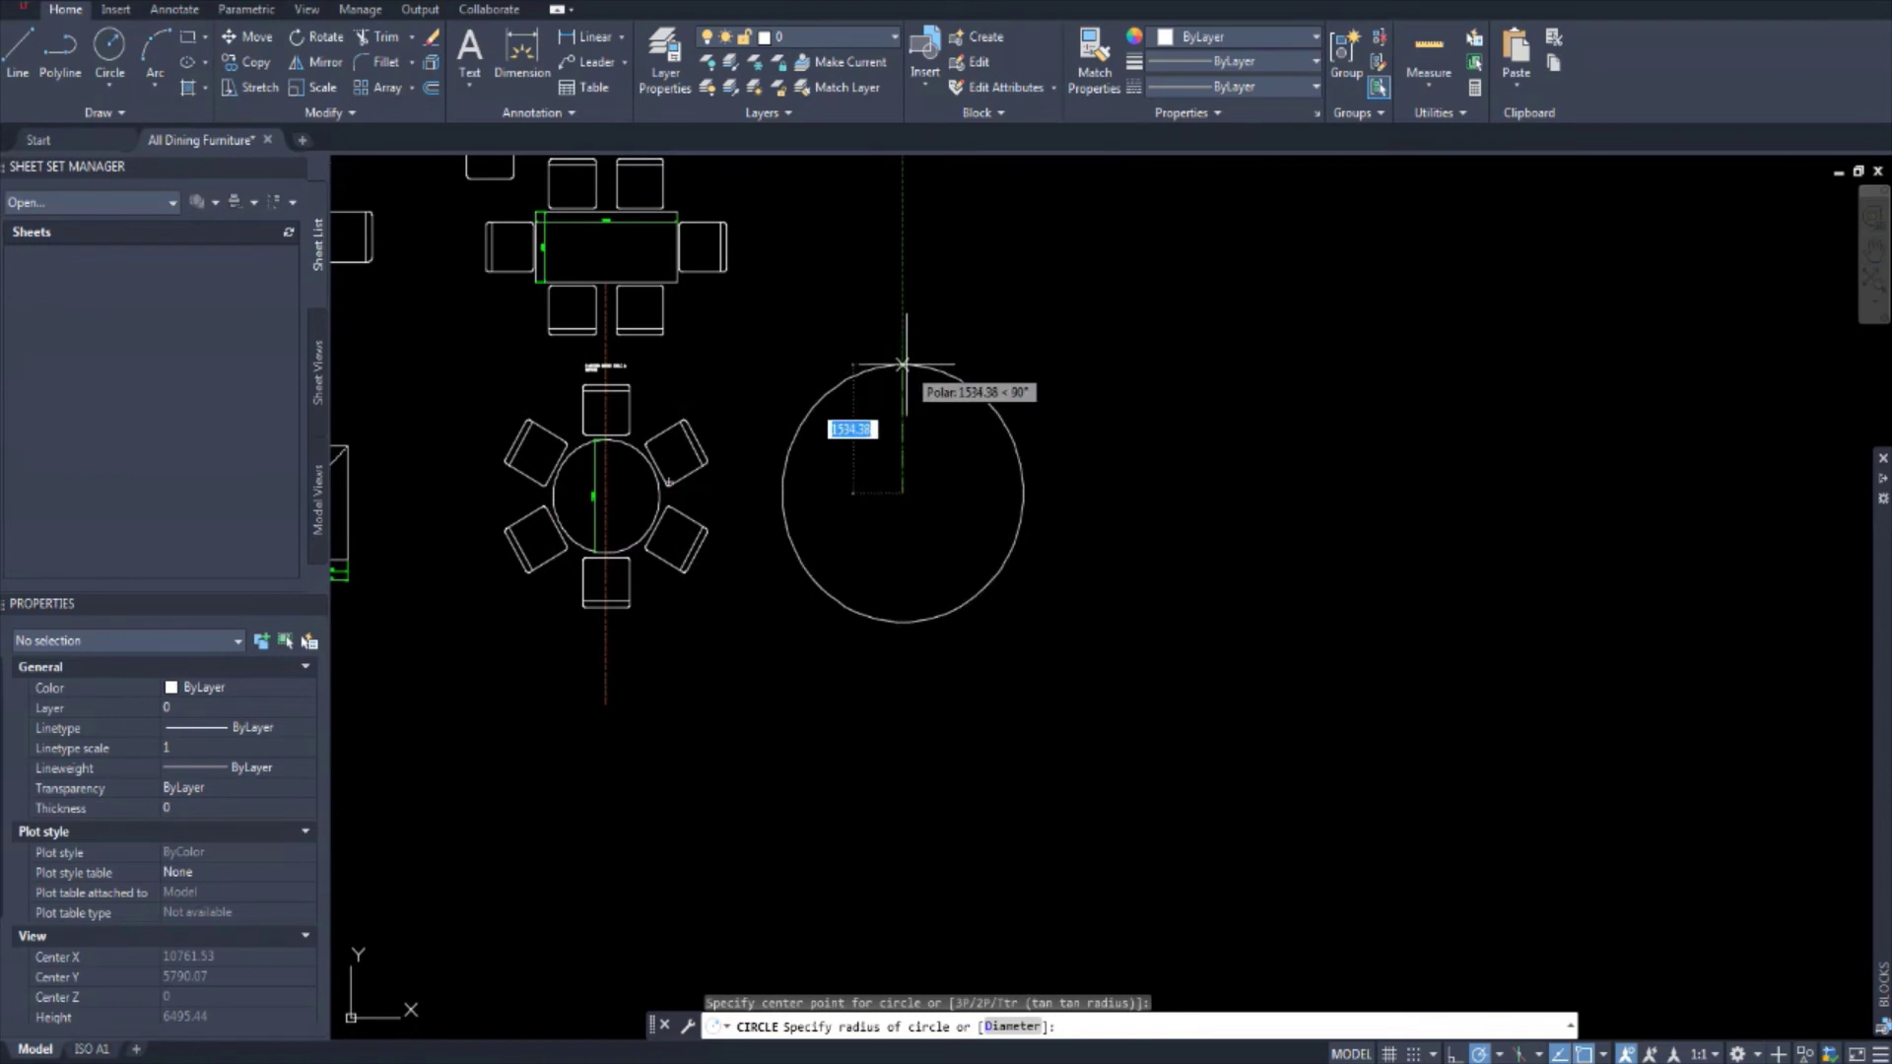
pyautogui.write('67')
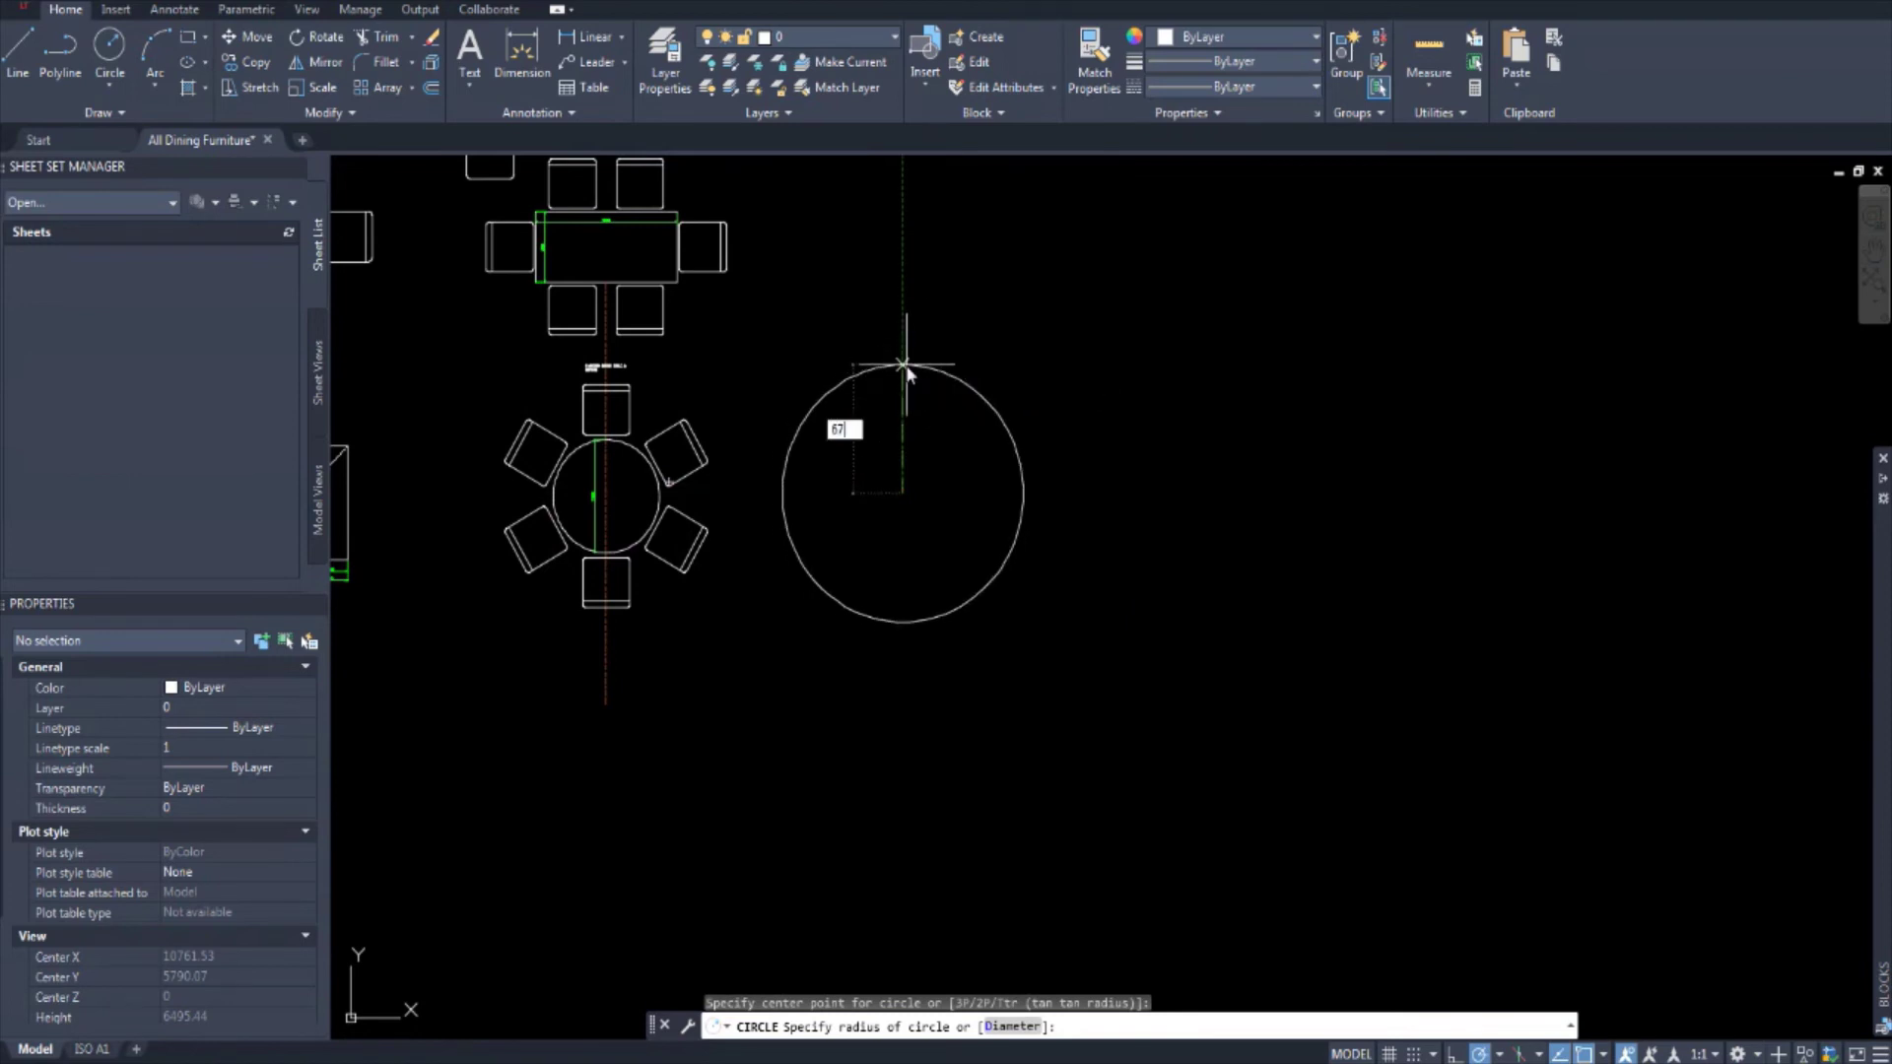
pyautogui.write('5')
pyautogui.press('Return')
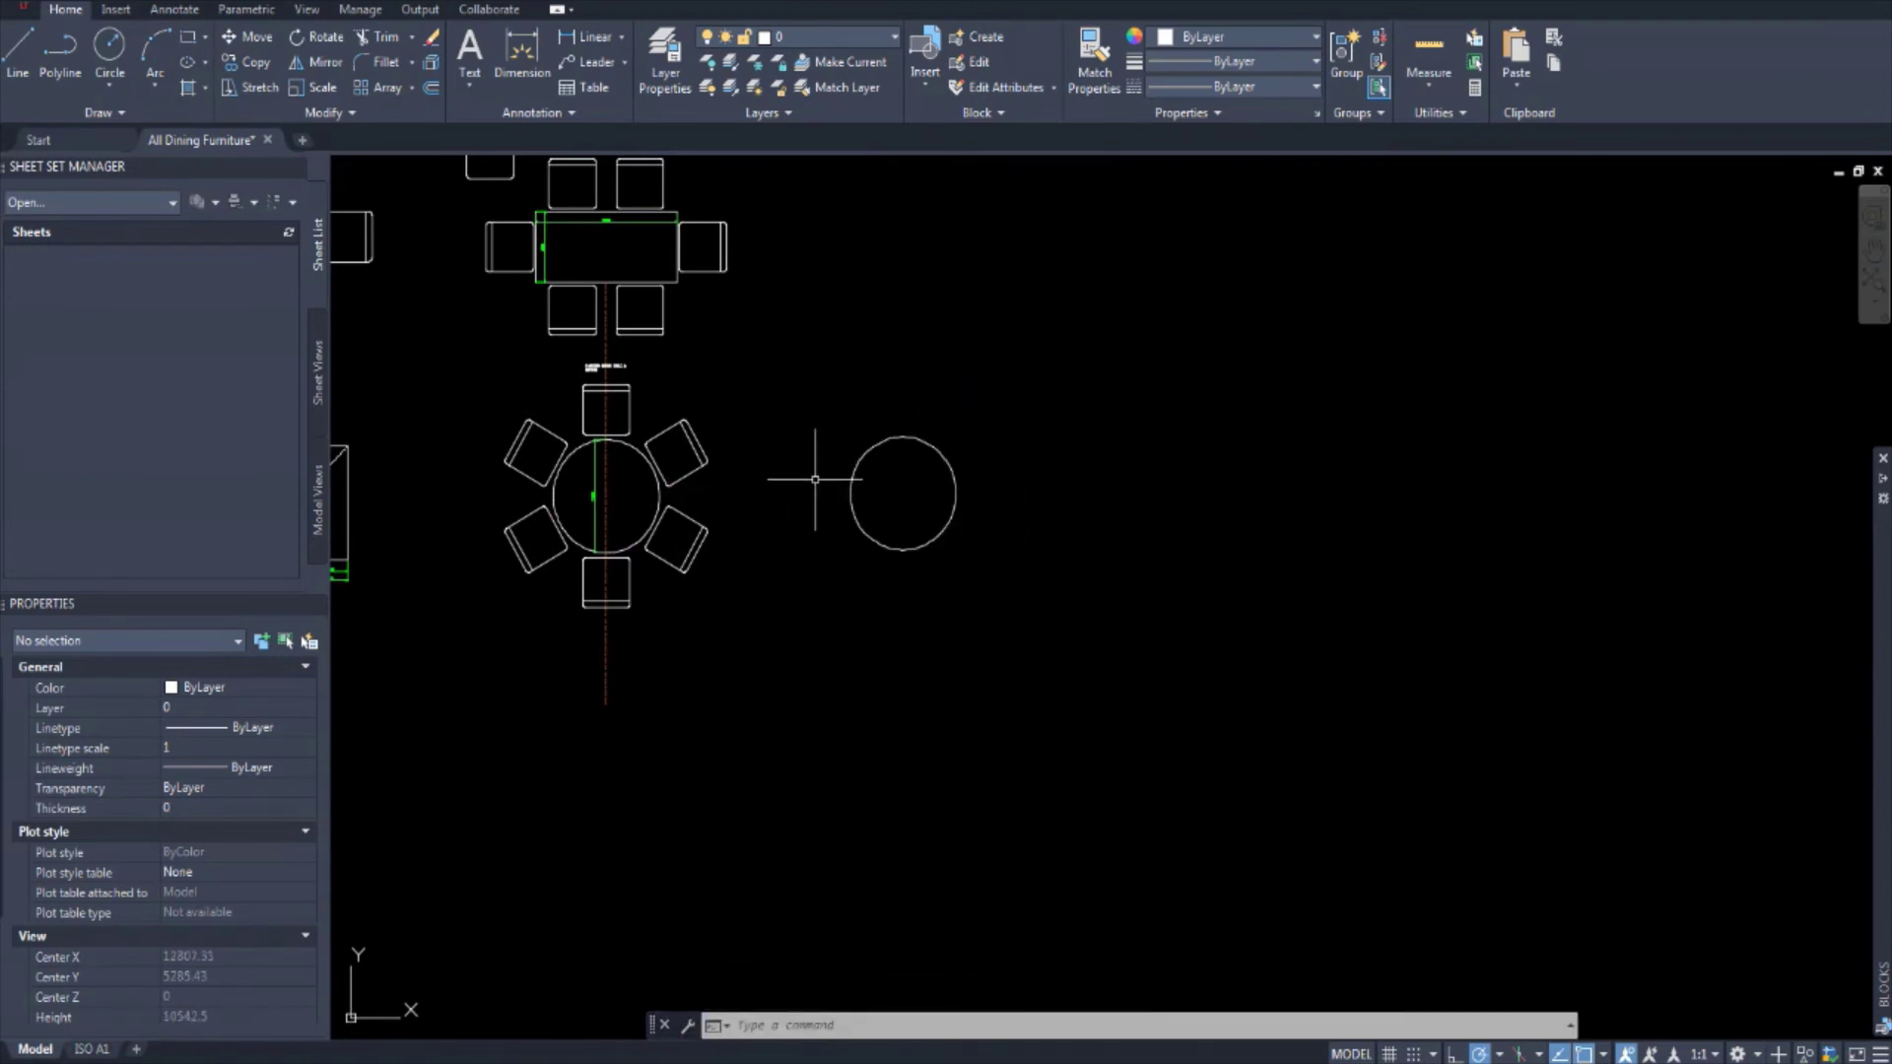
# Step: Copy the loose chair beside the family dining table by its front-edge midpoint to just above the new circle's top quadrant
pyautogui.scroll(3, 871, 478)
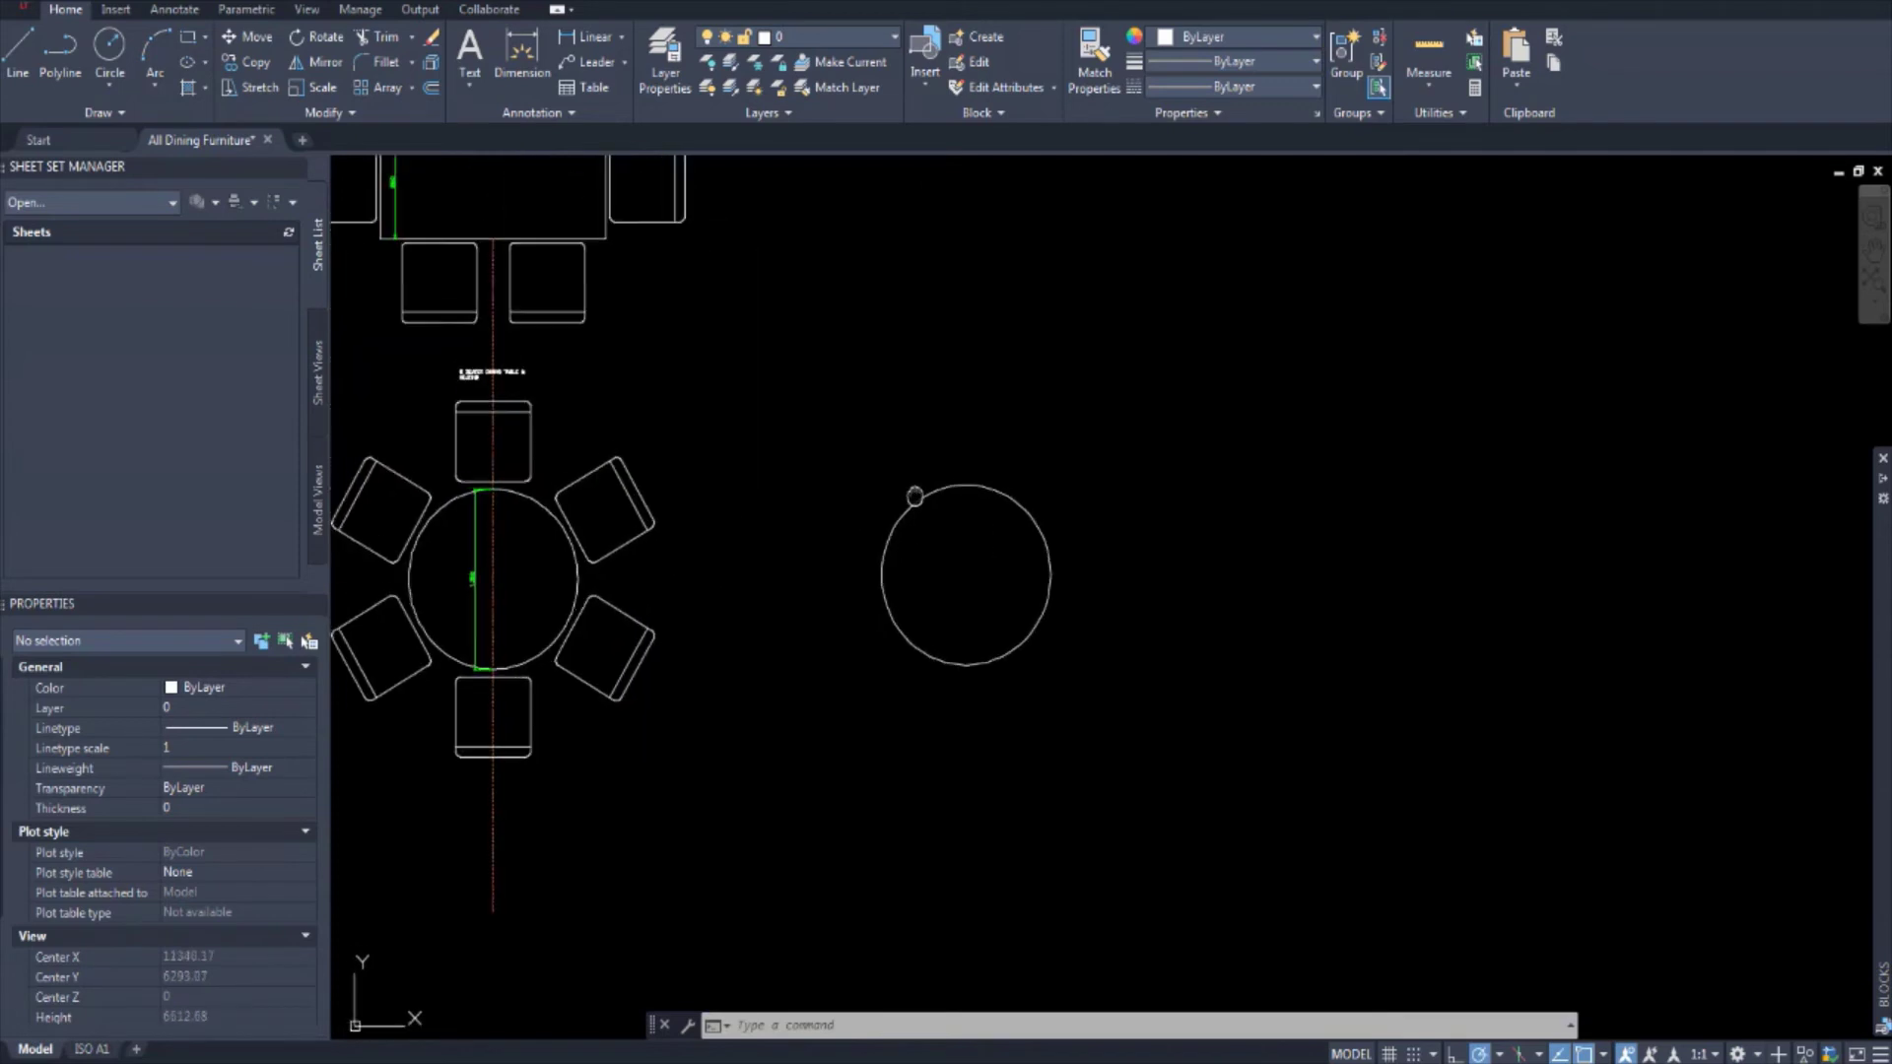
pyautogui.moveTo(914, 496); pyautogui.dragTo(791, 503, button='middle')
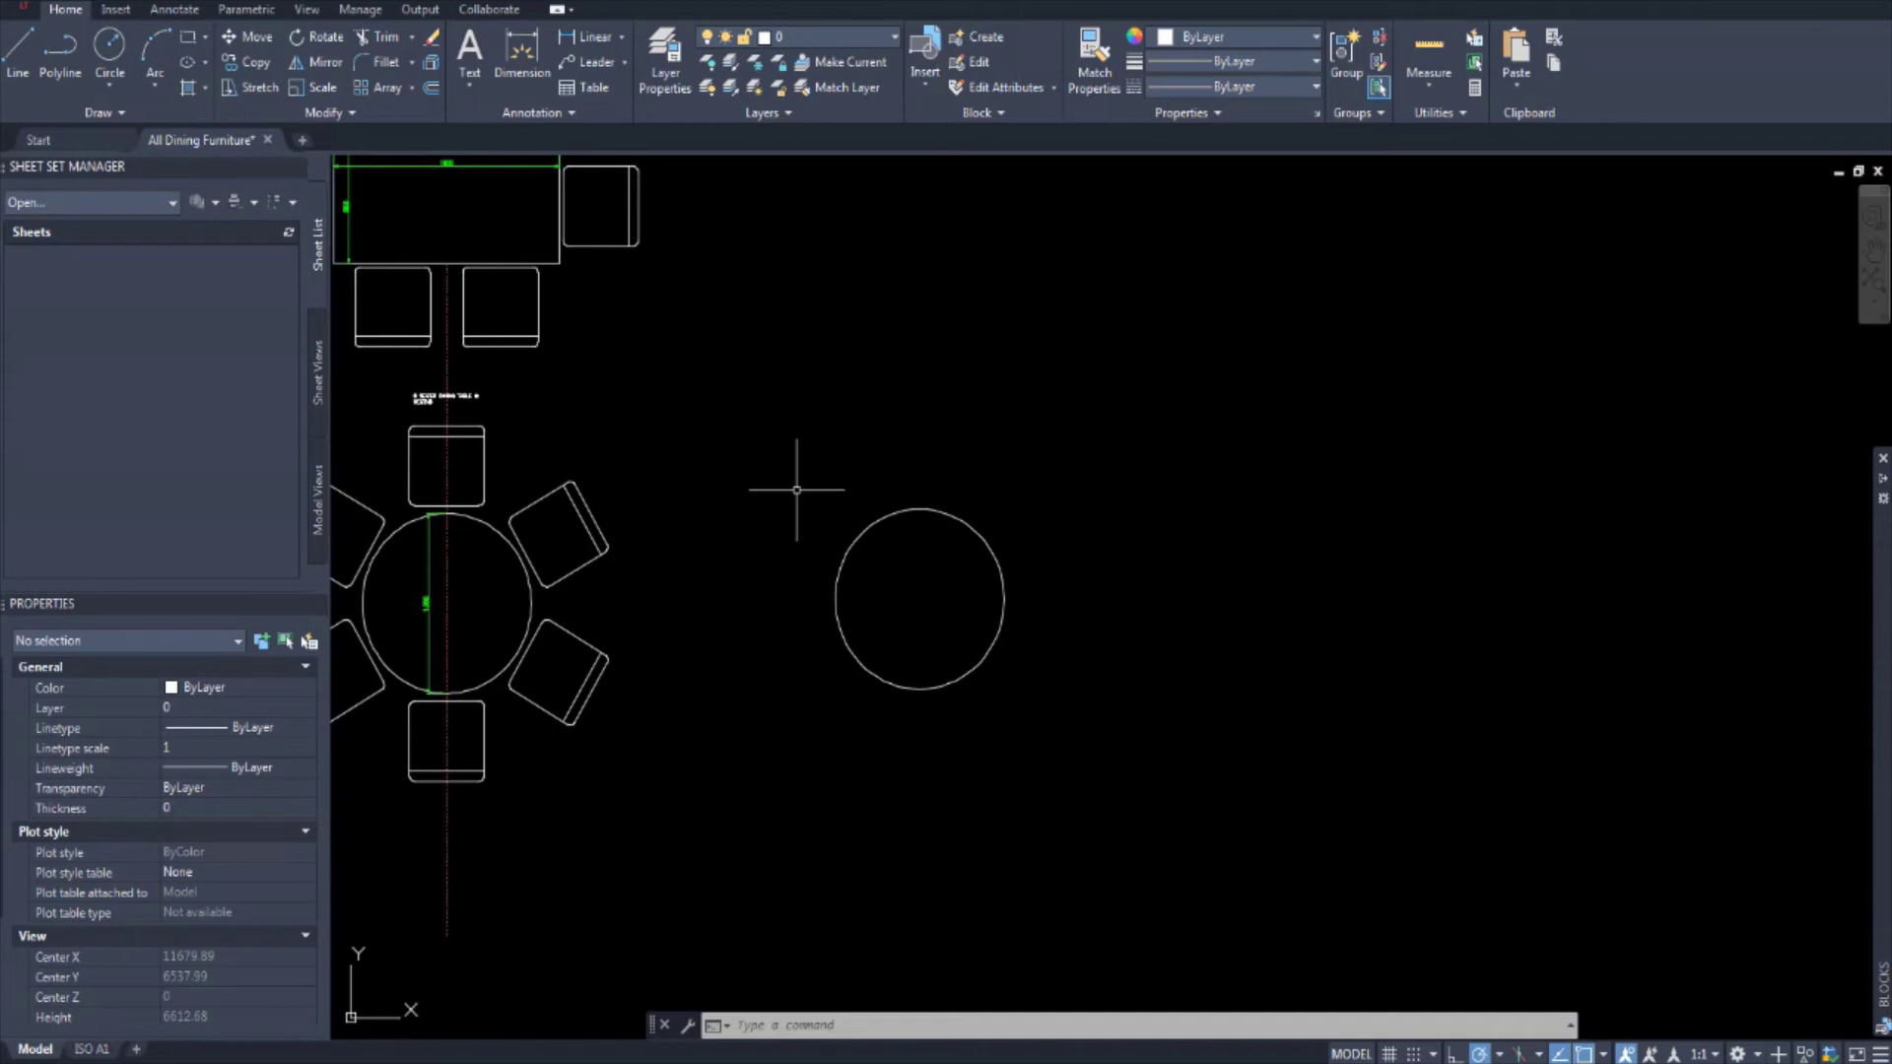
pyautogui.moveTo(766, 441)
pyautogui.mouseDown(button='middle')
pyautogui.moveTo(802, 457)
pyautogui.moveTo(828, 506)
pyautogui.mouseUp(button='middle')
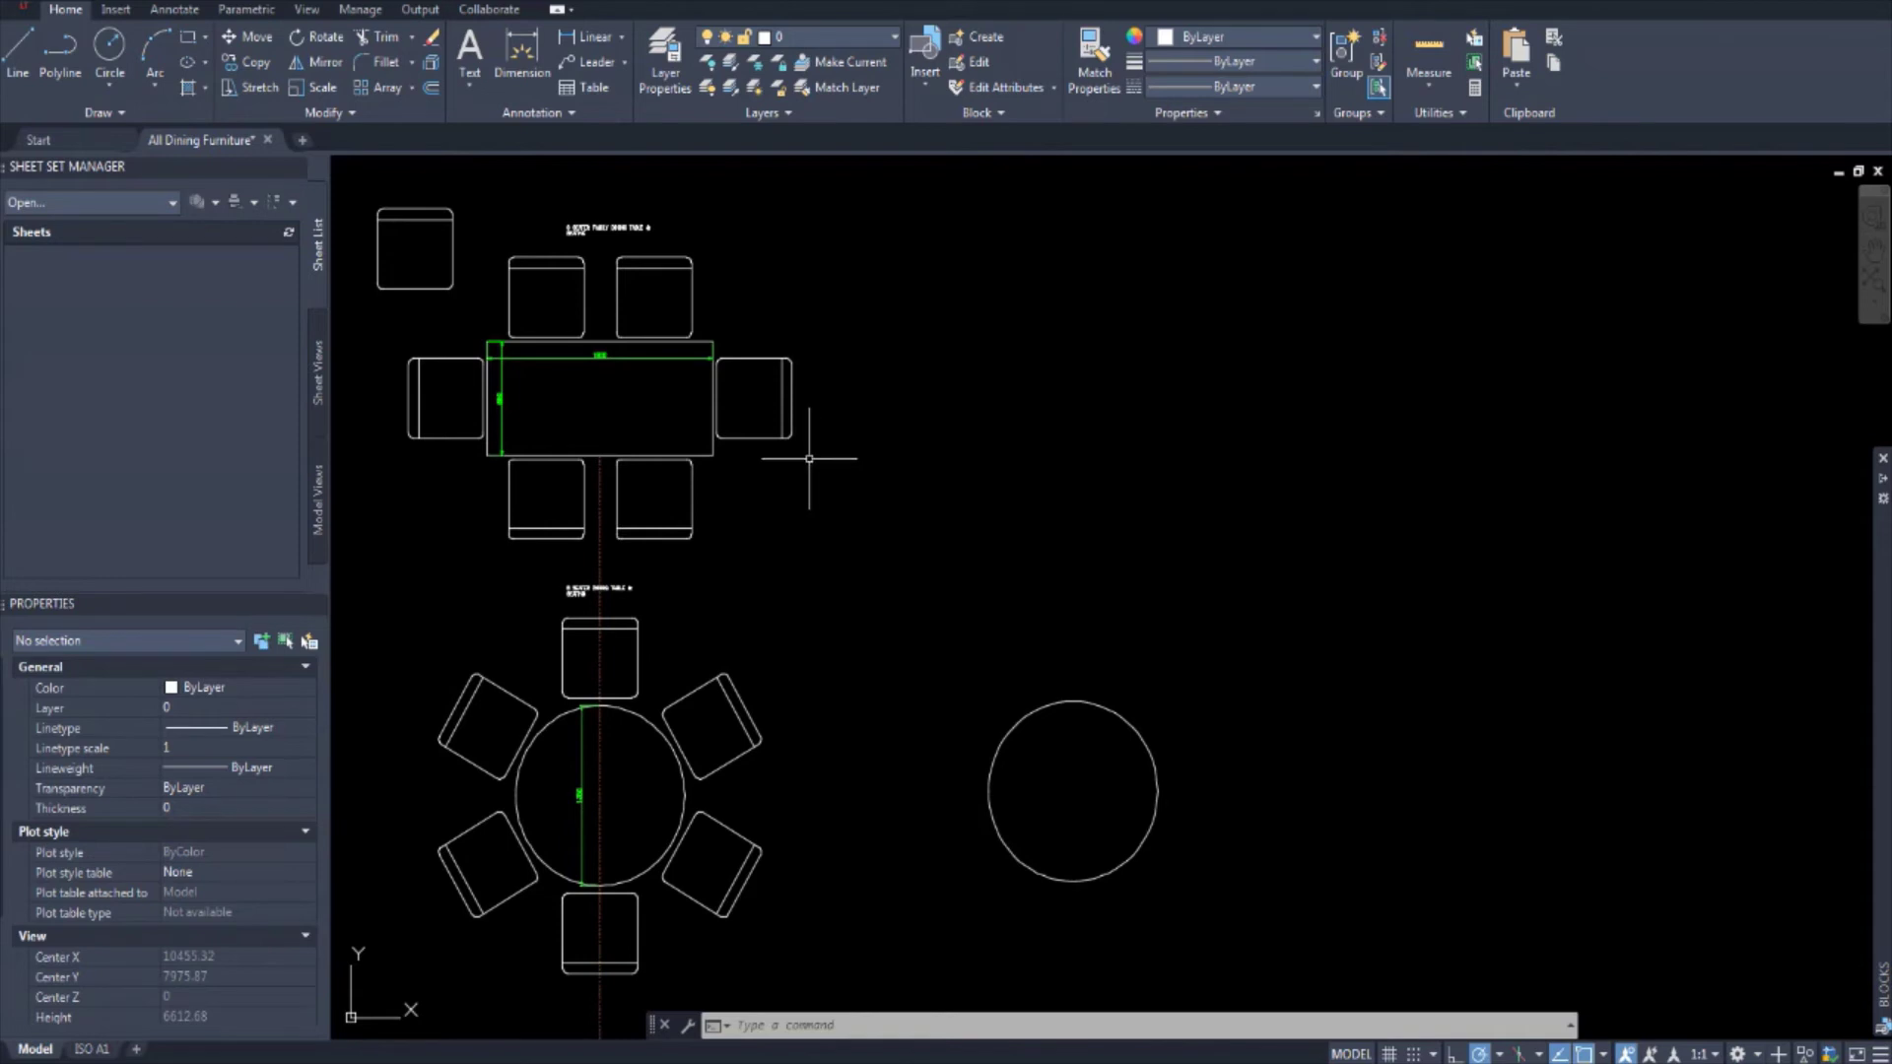
pyautogui.scroll(-2, 808, 458)
pyautogui.scroll(6, 809, 476)
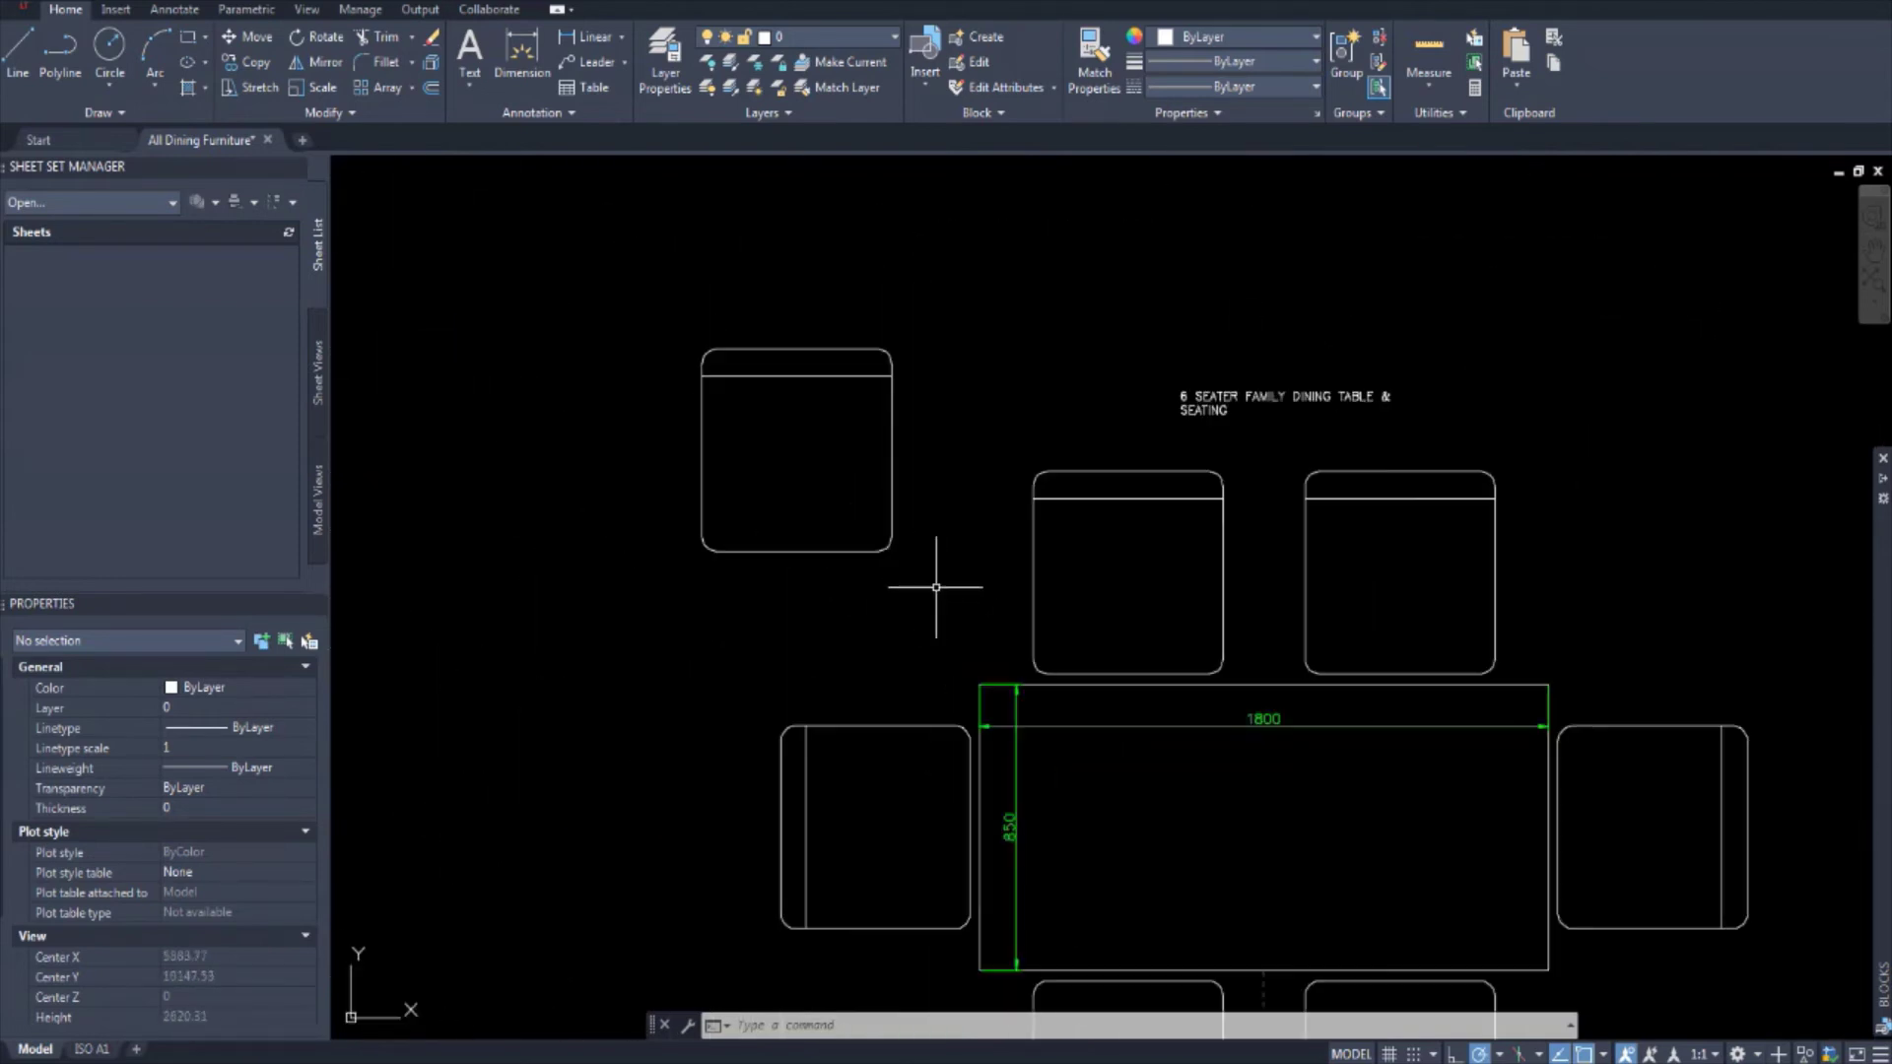
pyautogui.click(936, 587)
pyautogui.click(533, 242)
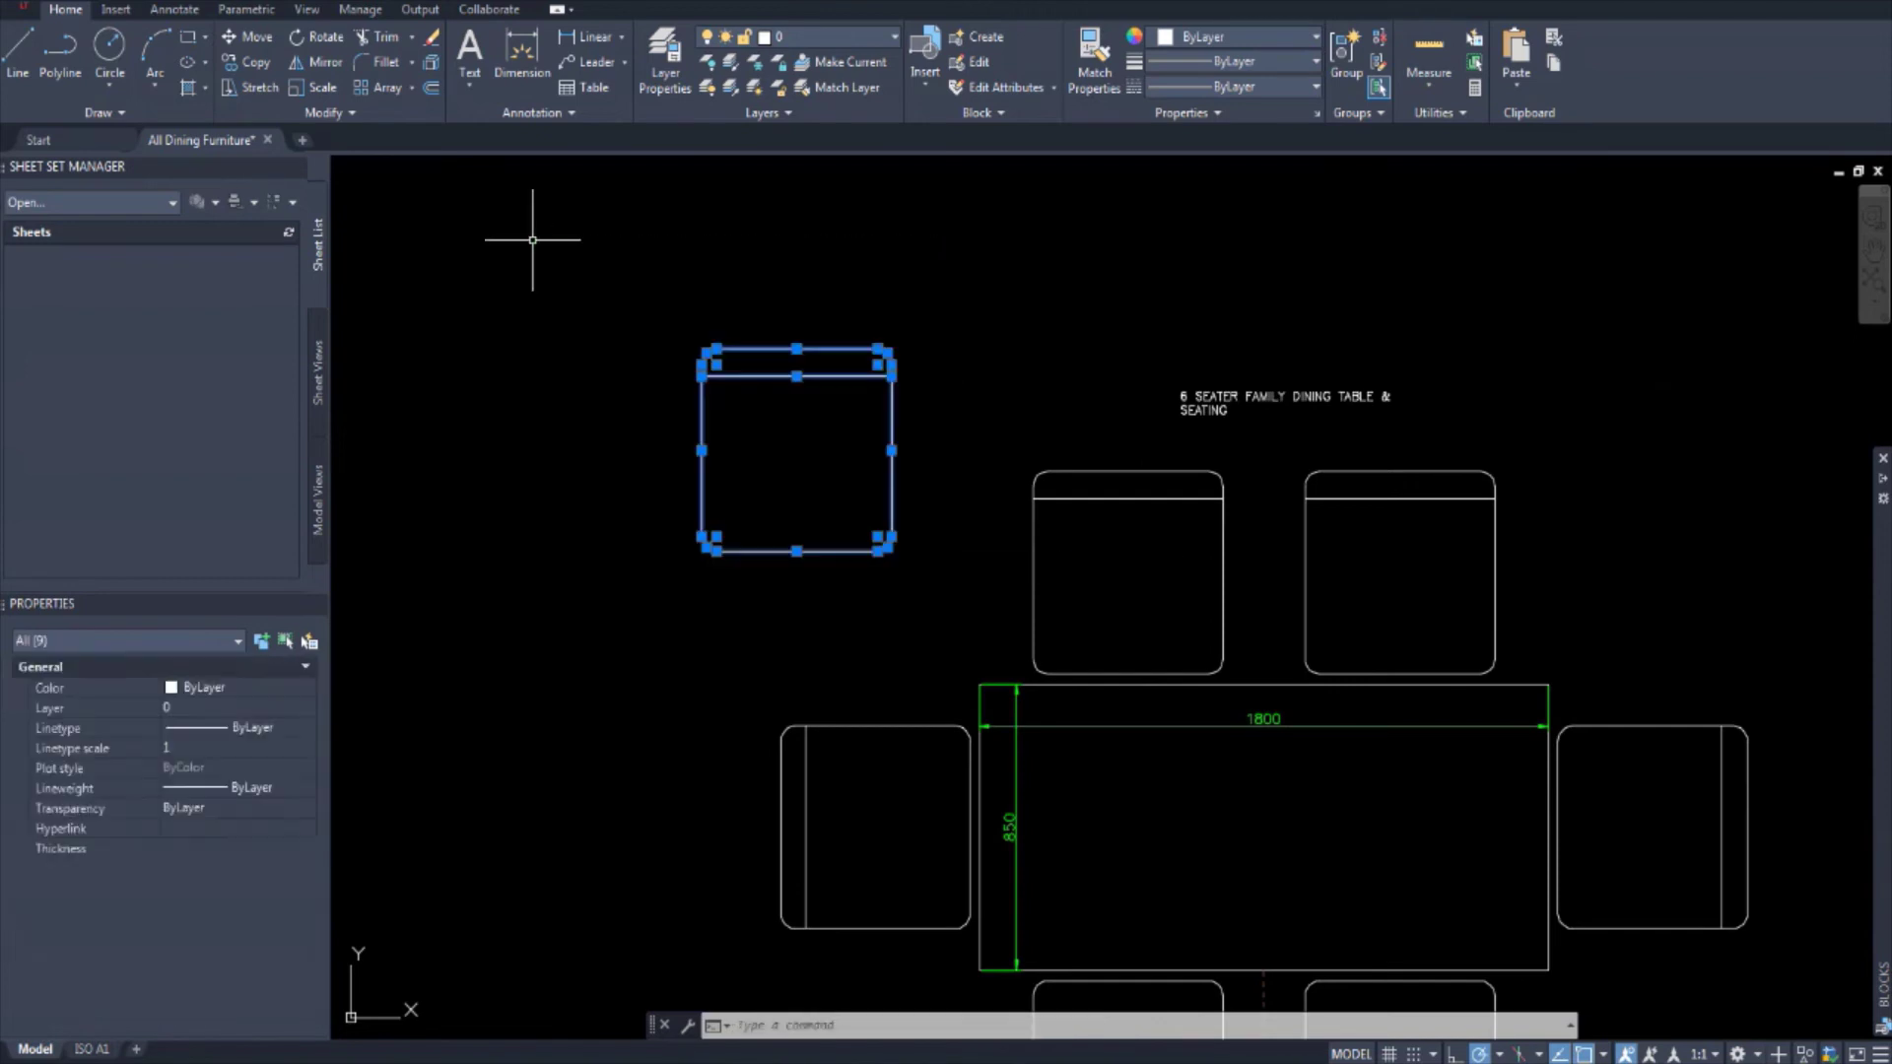
pyautogui.click(269, 62)
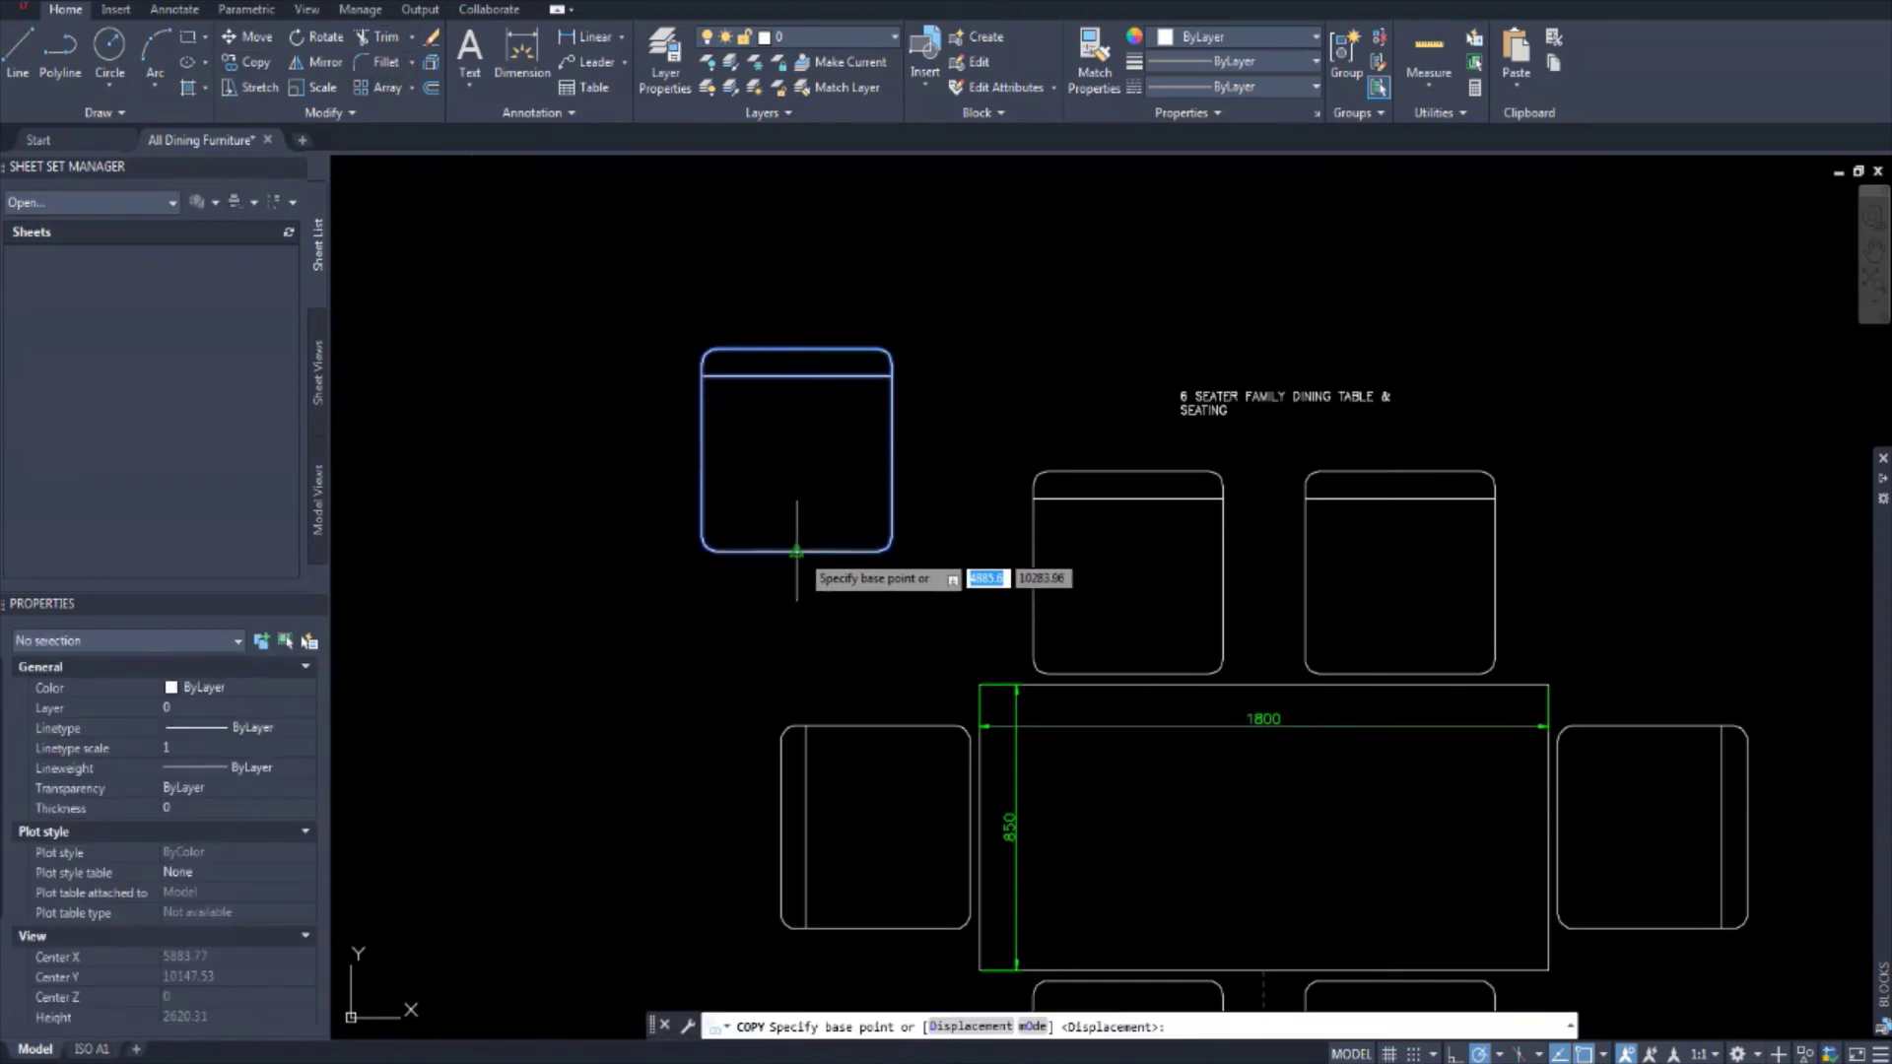
pyautogui.click(796, 552)
pyautogui.scroll(-5, 798, 537)
pyautogui.scroll(2, 979, 650)
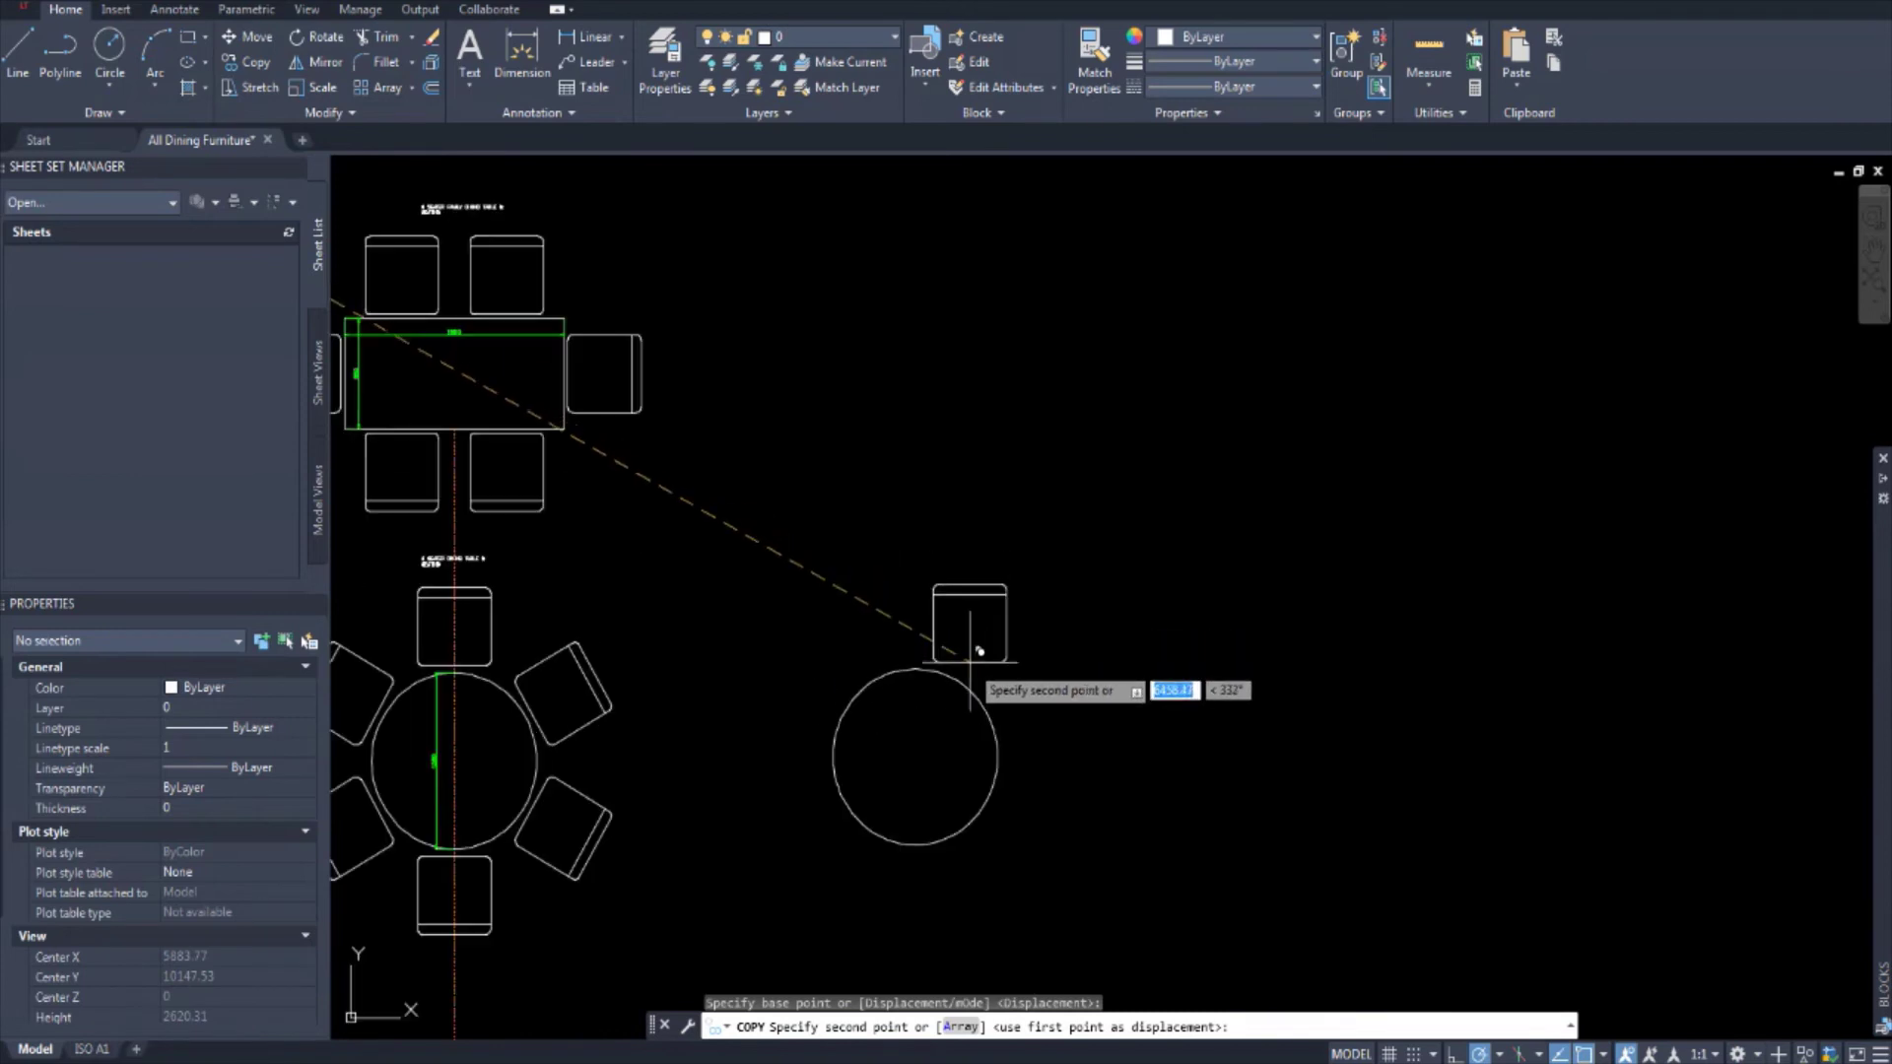
pyautogui.scroll(4, 852, 532)
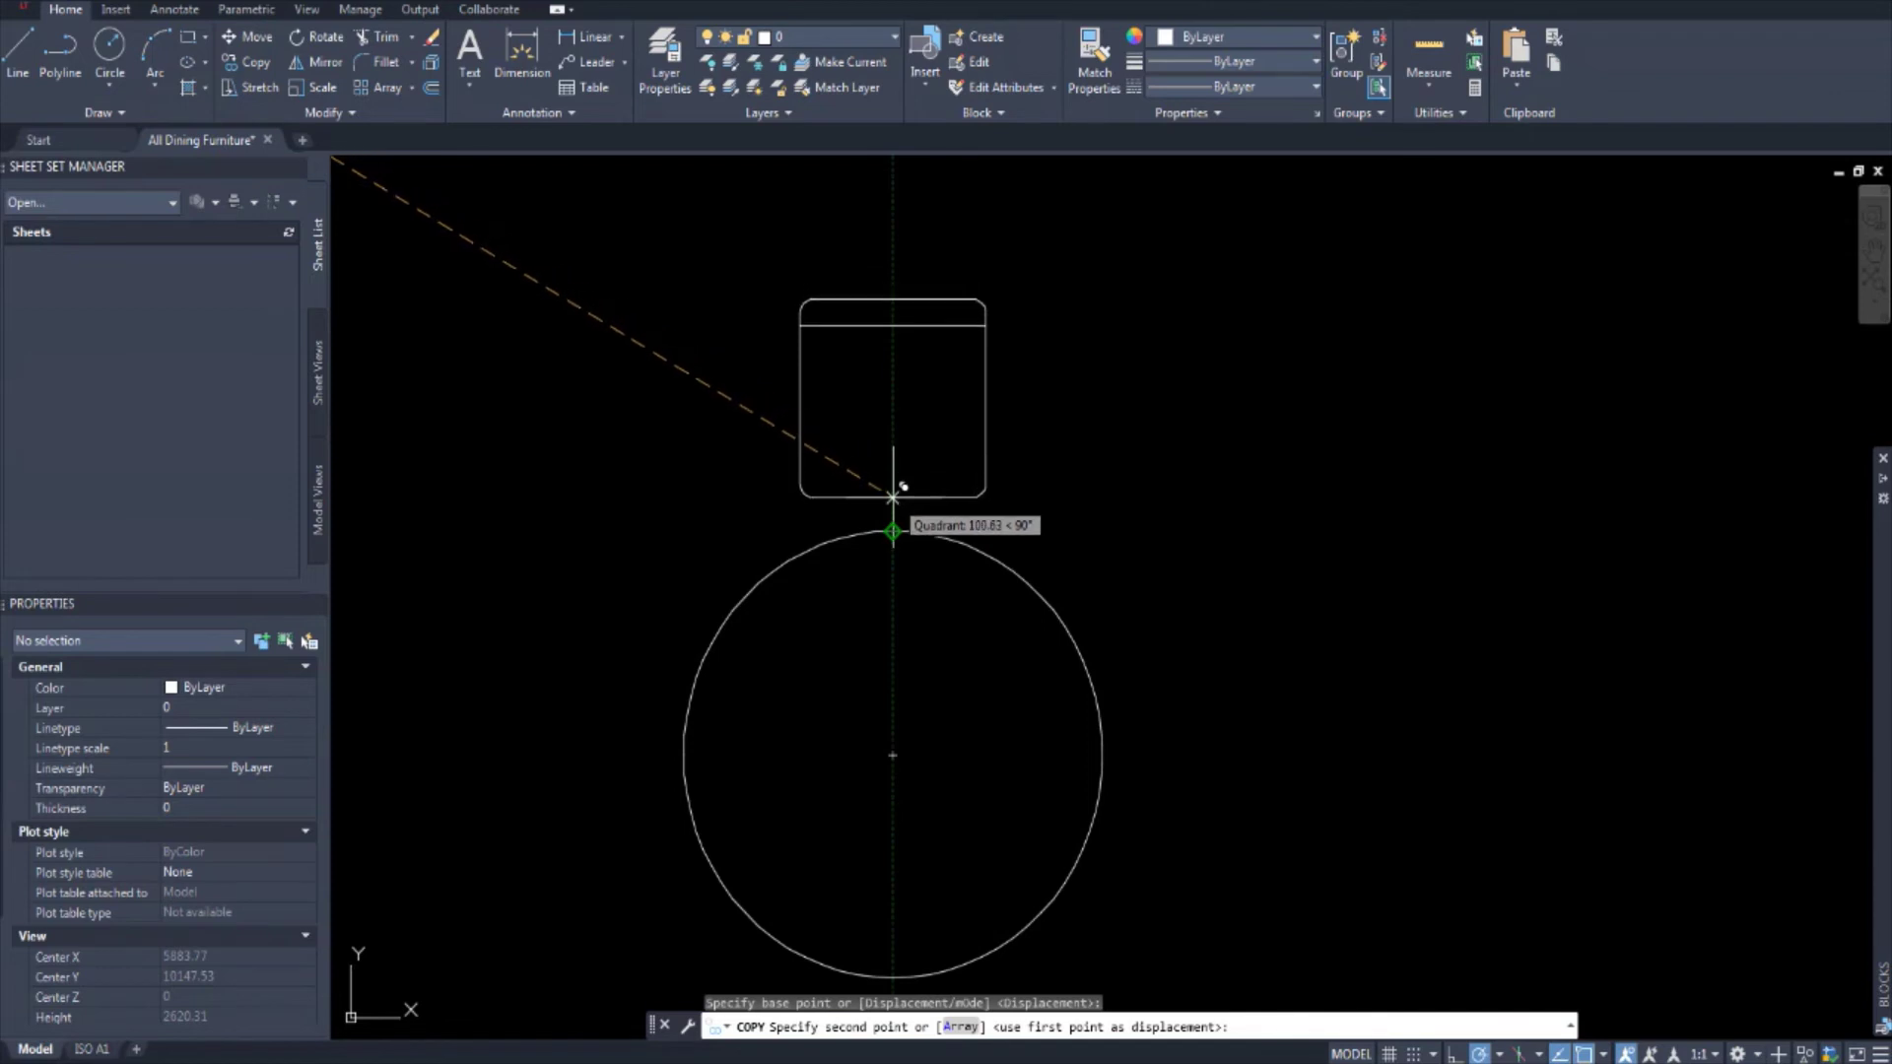
pyautogui.click(893, 503)
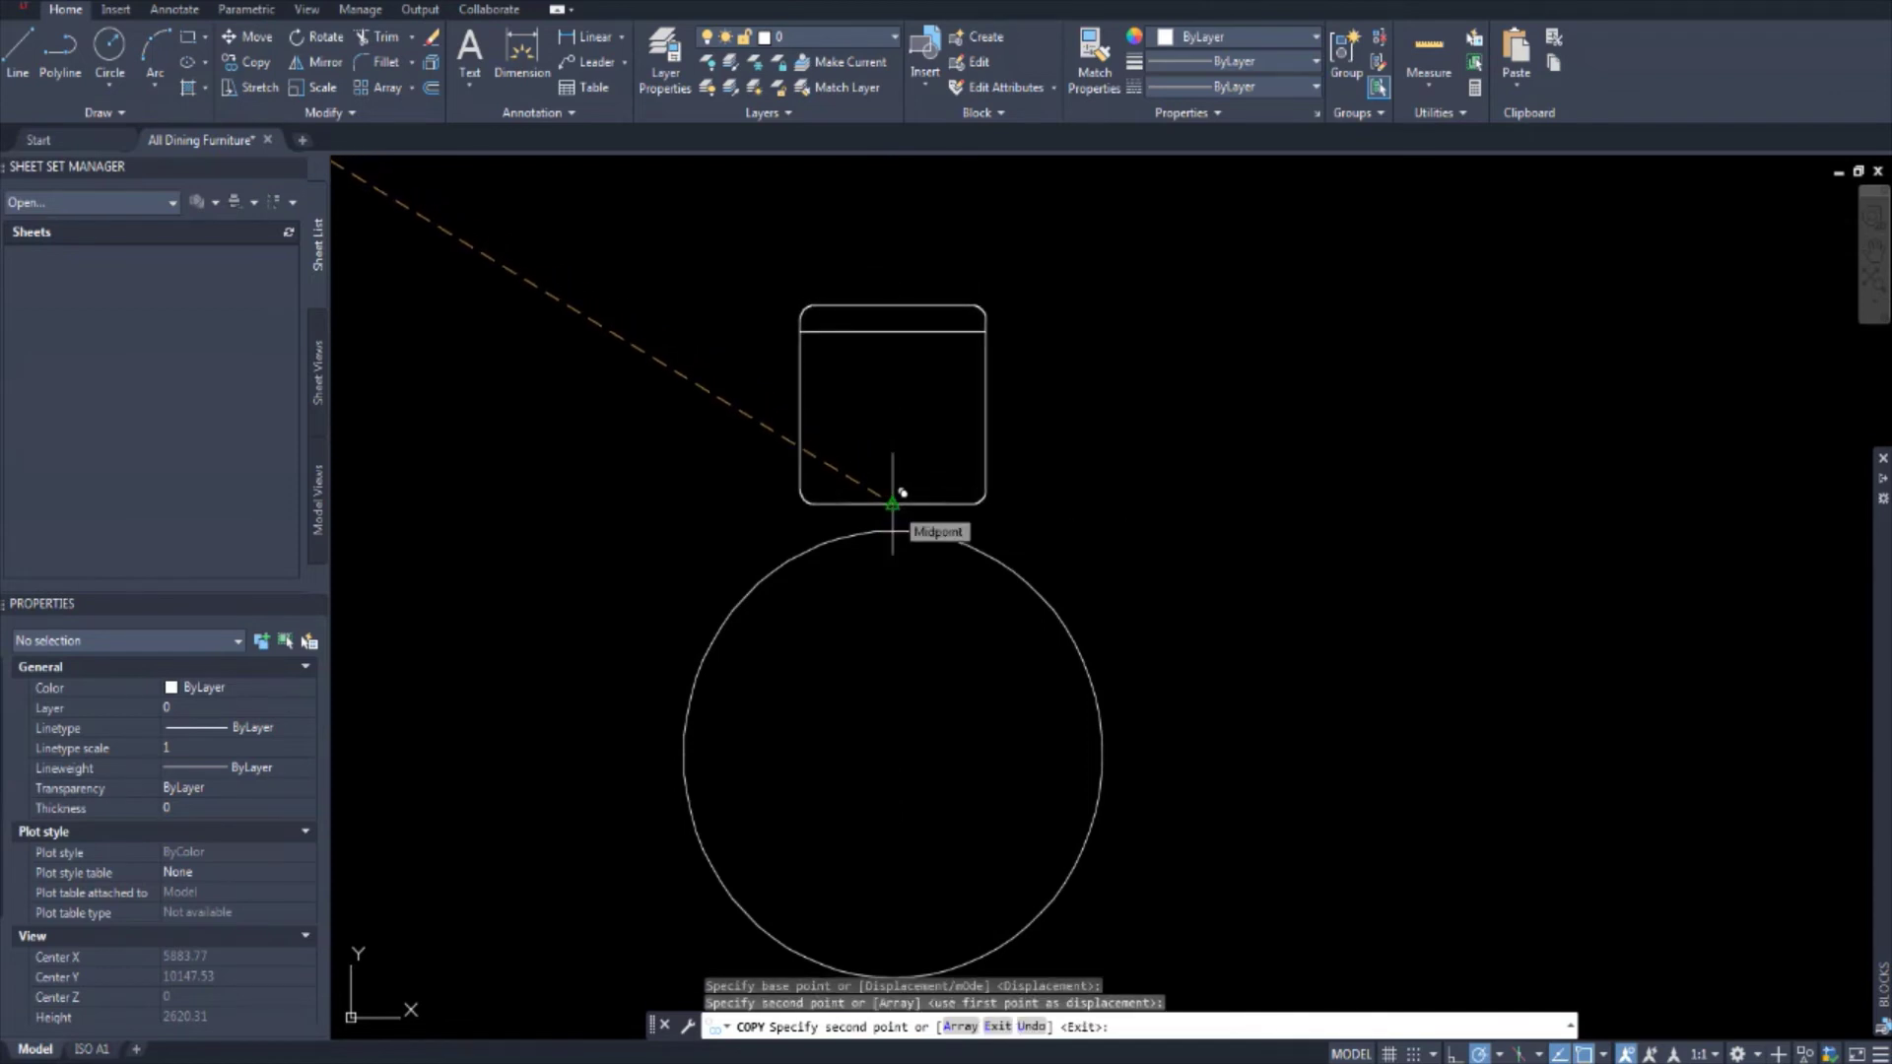
pyautogui.press('Escape')
pyautogui.press('Escape')
pyautogui.press('Escape')
# Step: Create a polar array of the copied chair around the centre of the new circle
pyautogui.scroll(-2, 914, 493)
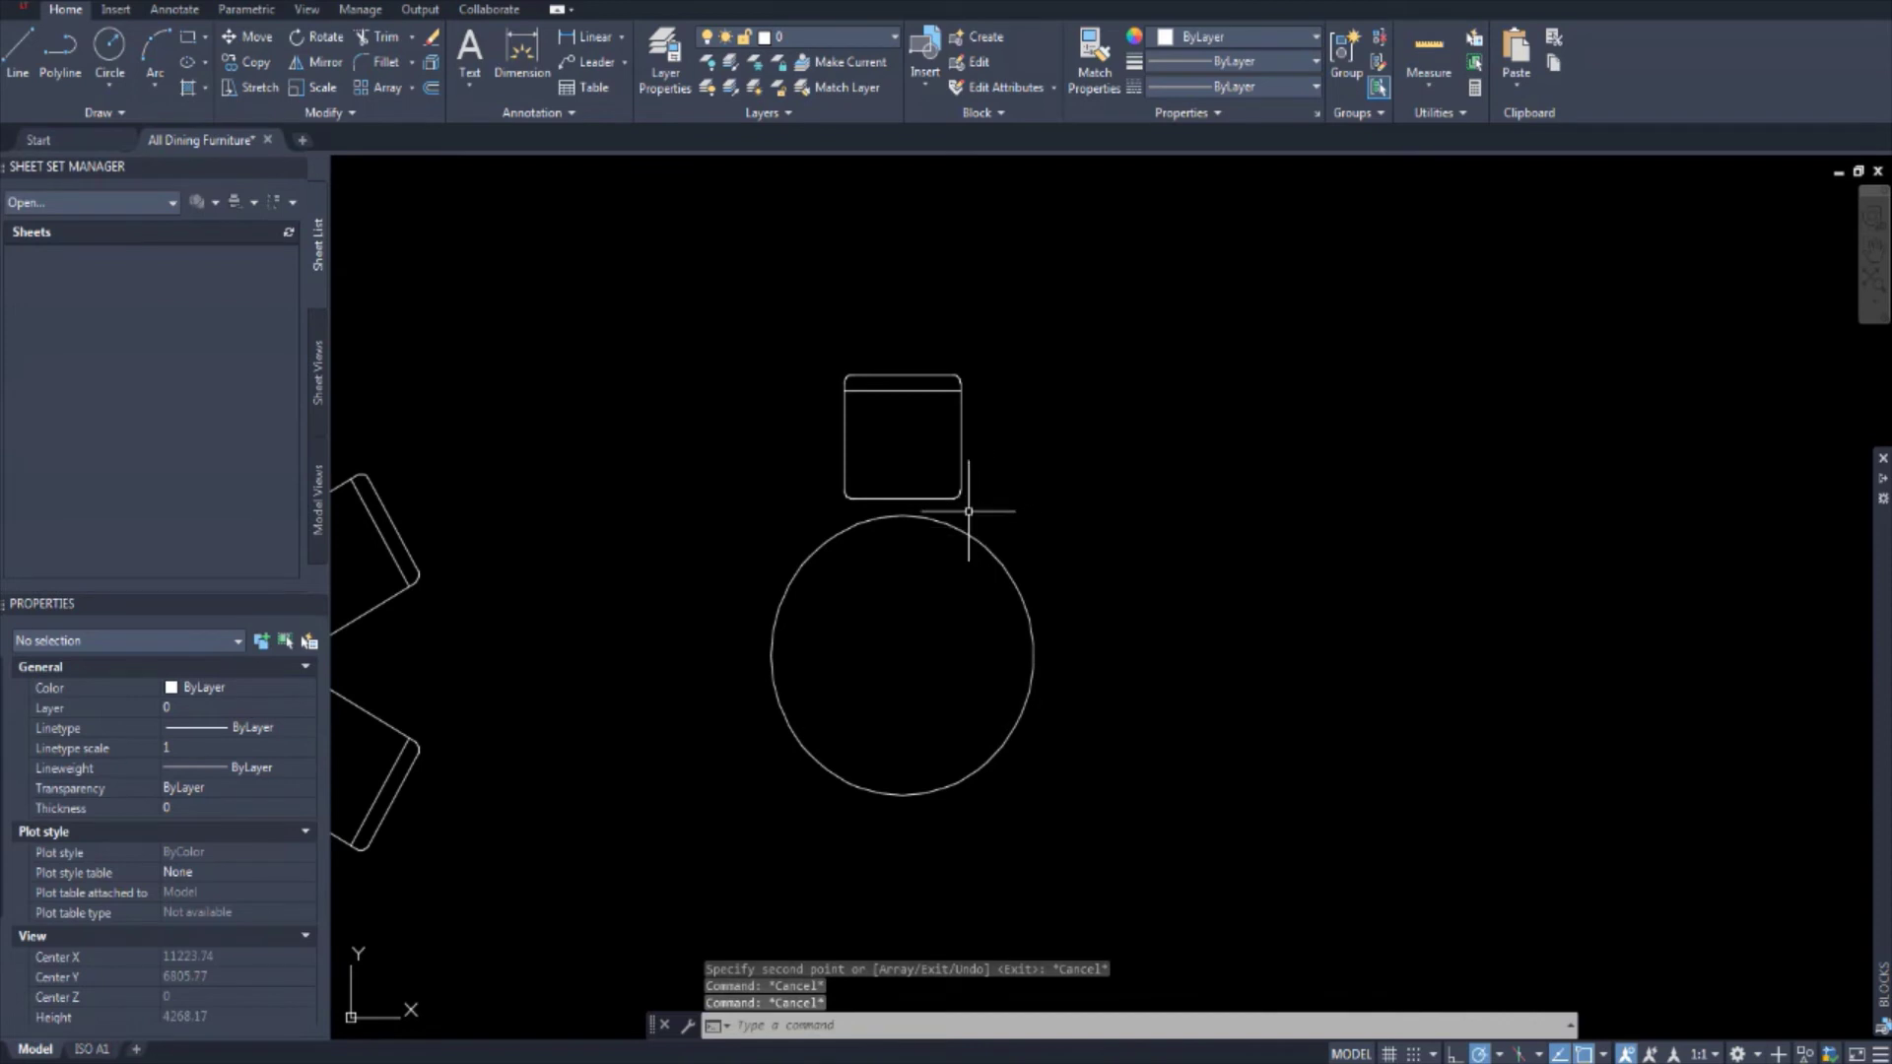
pyautogui.moveTo(969, 511); pyautogui.dragTo(878, 480, button='middle')
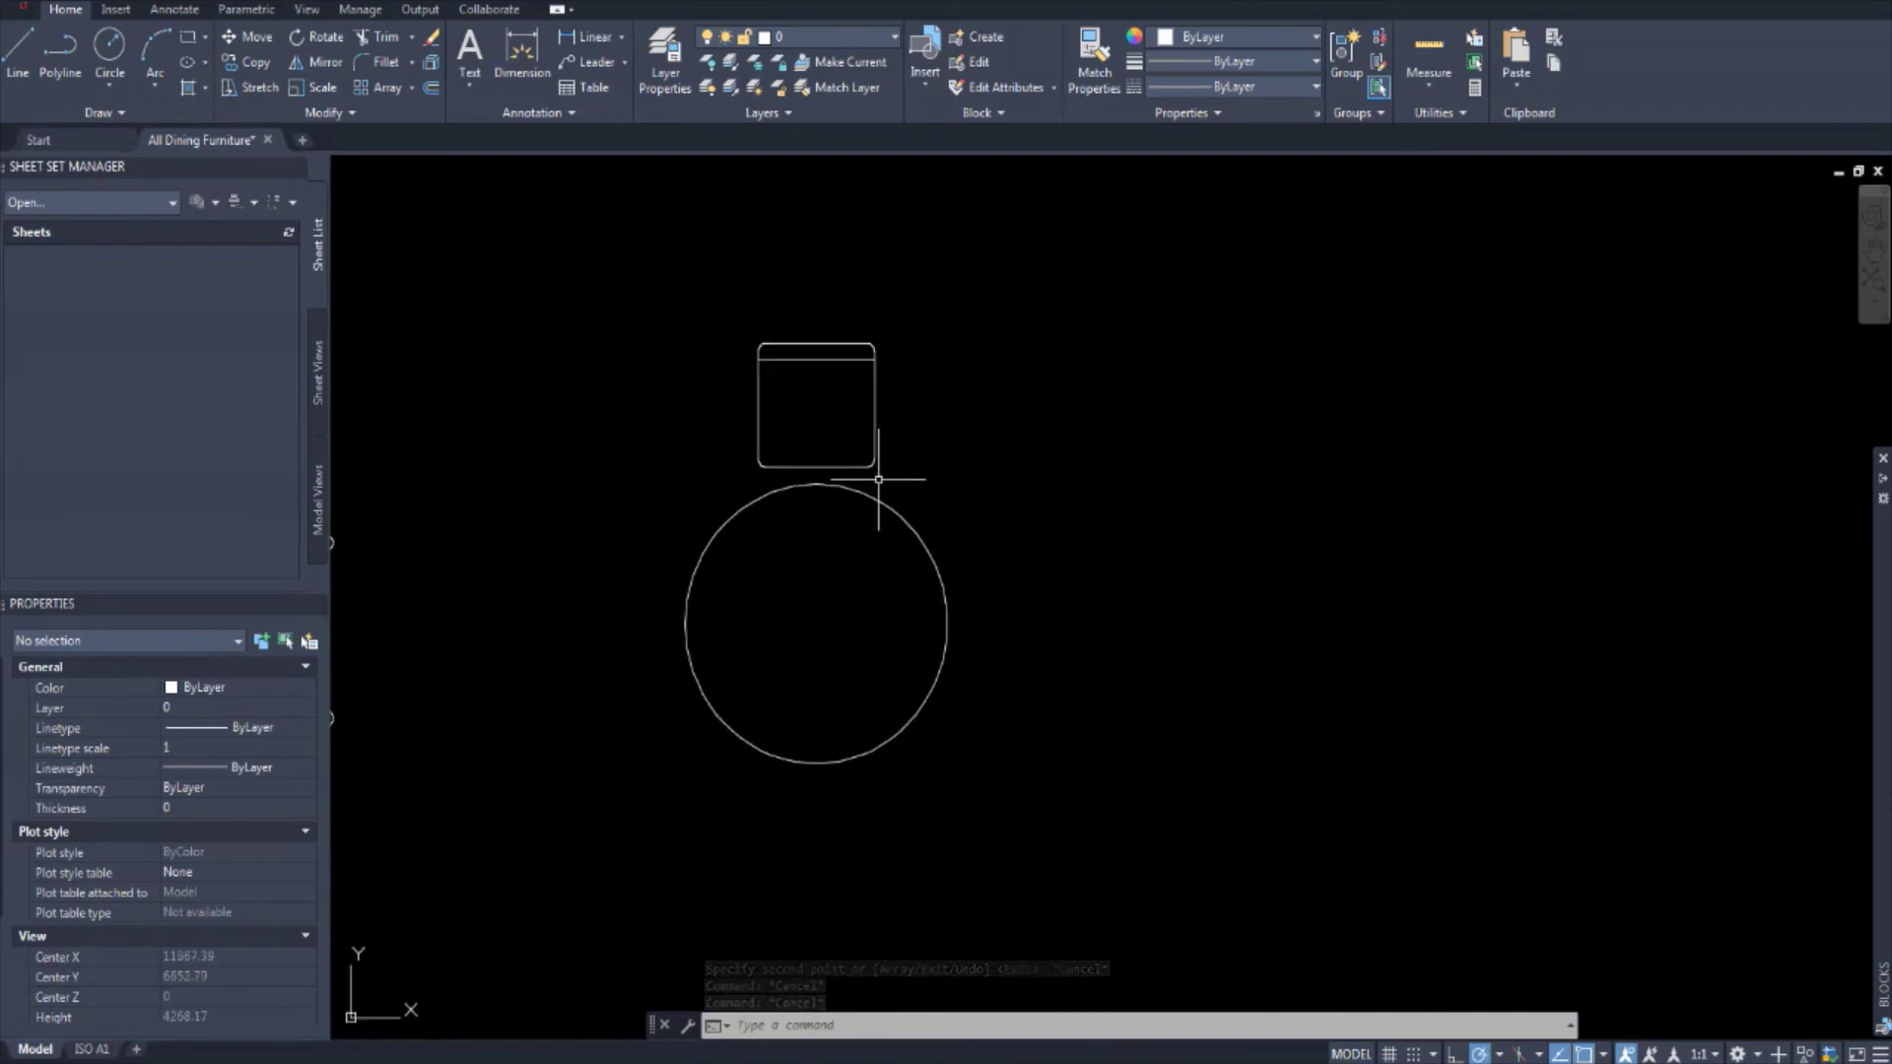
pyautogui.scroll(2, 886, 488)
pyautogui.click(941, 526)
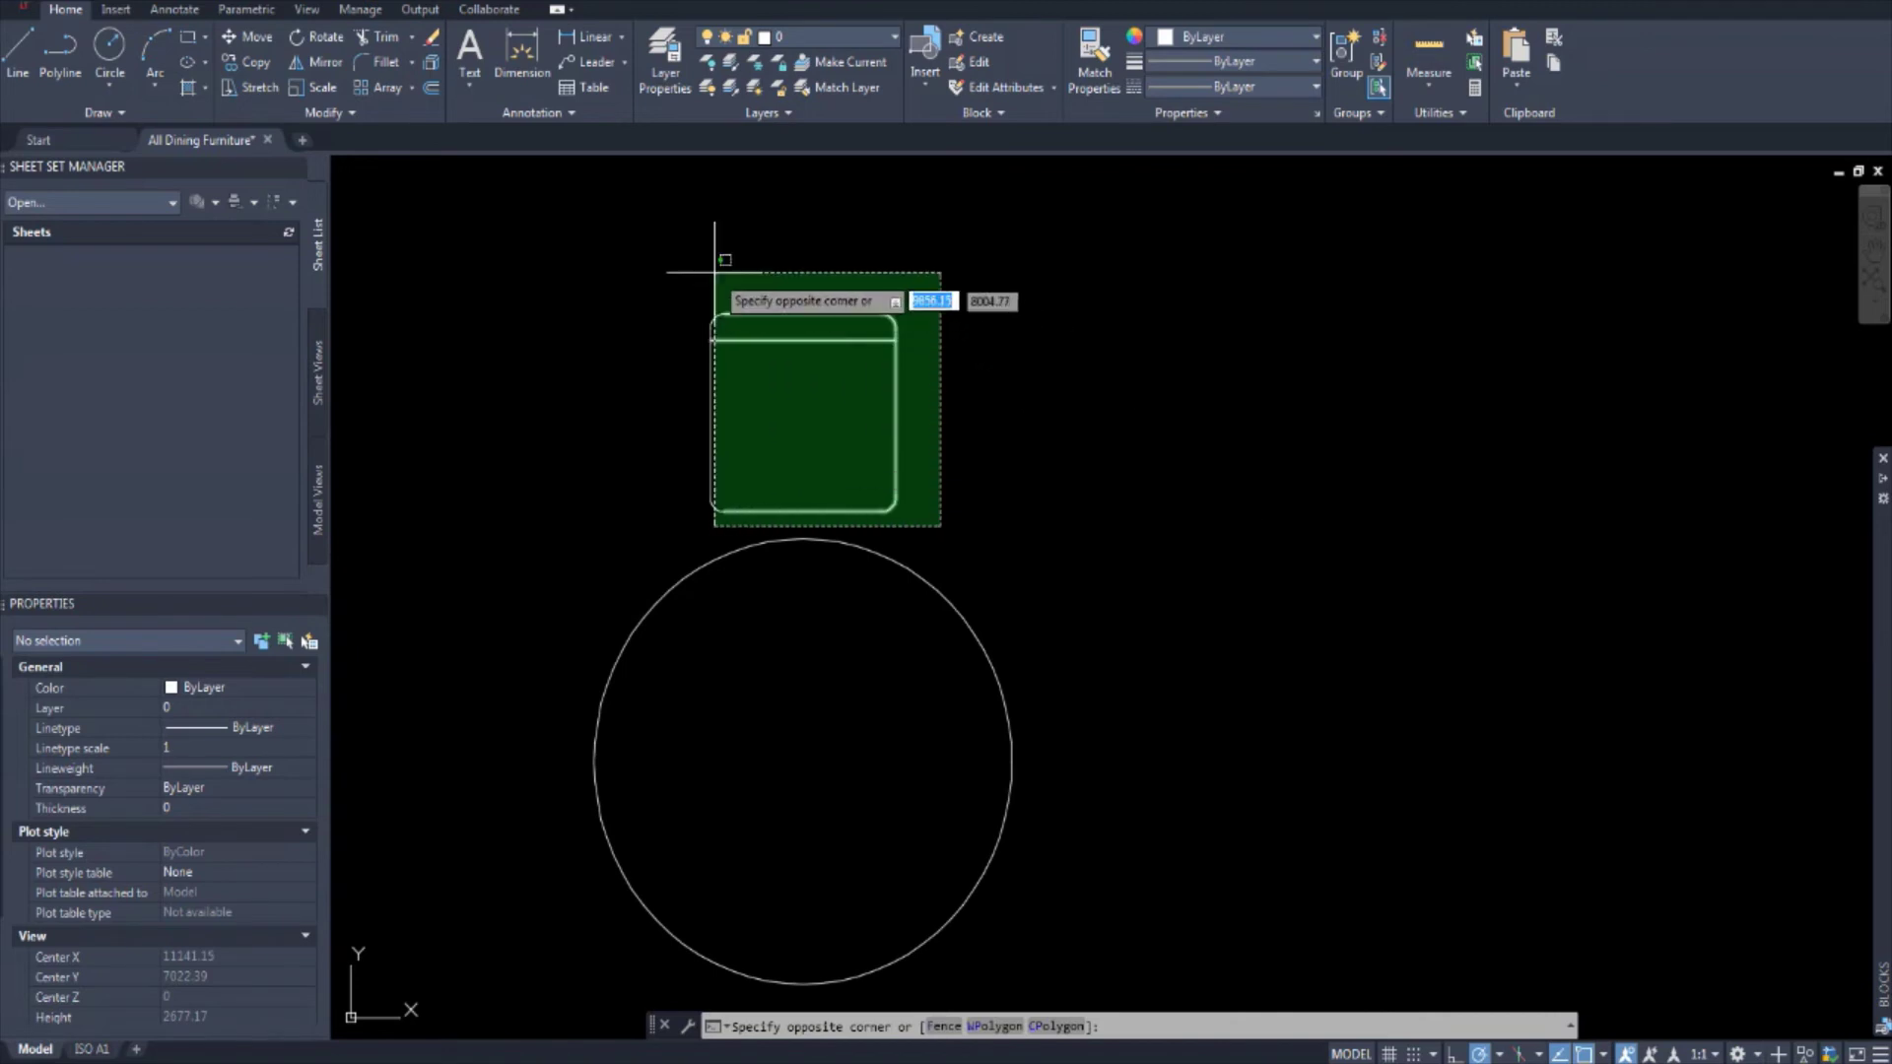
pyautogui.click(714, 272)
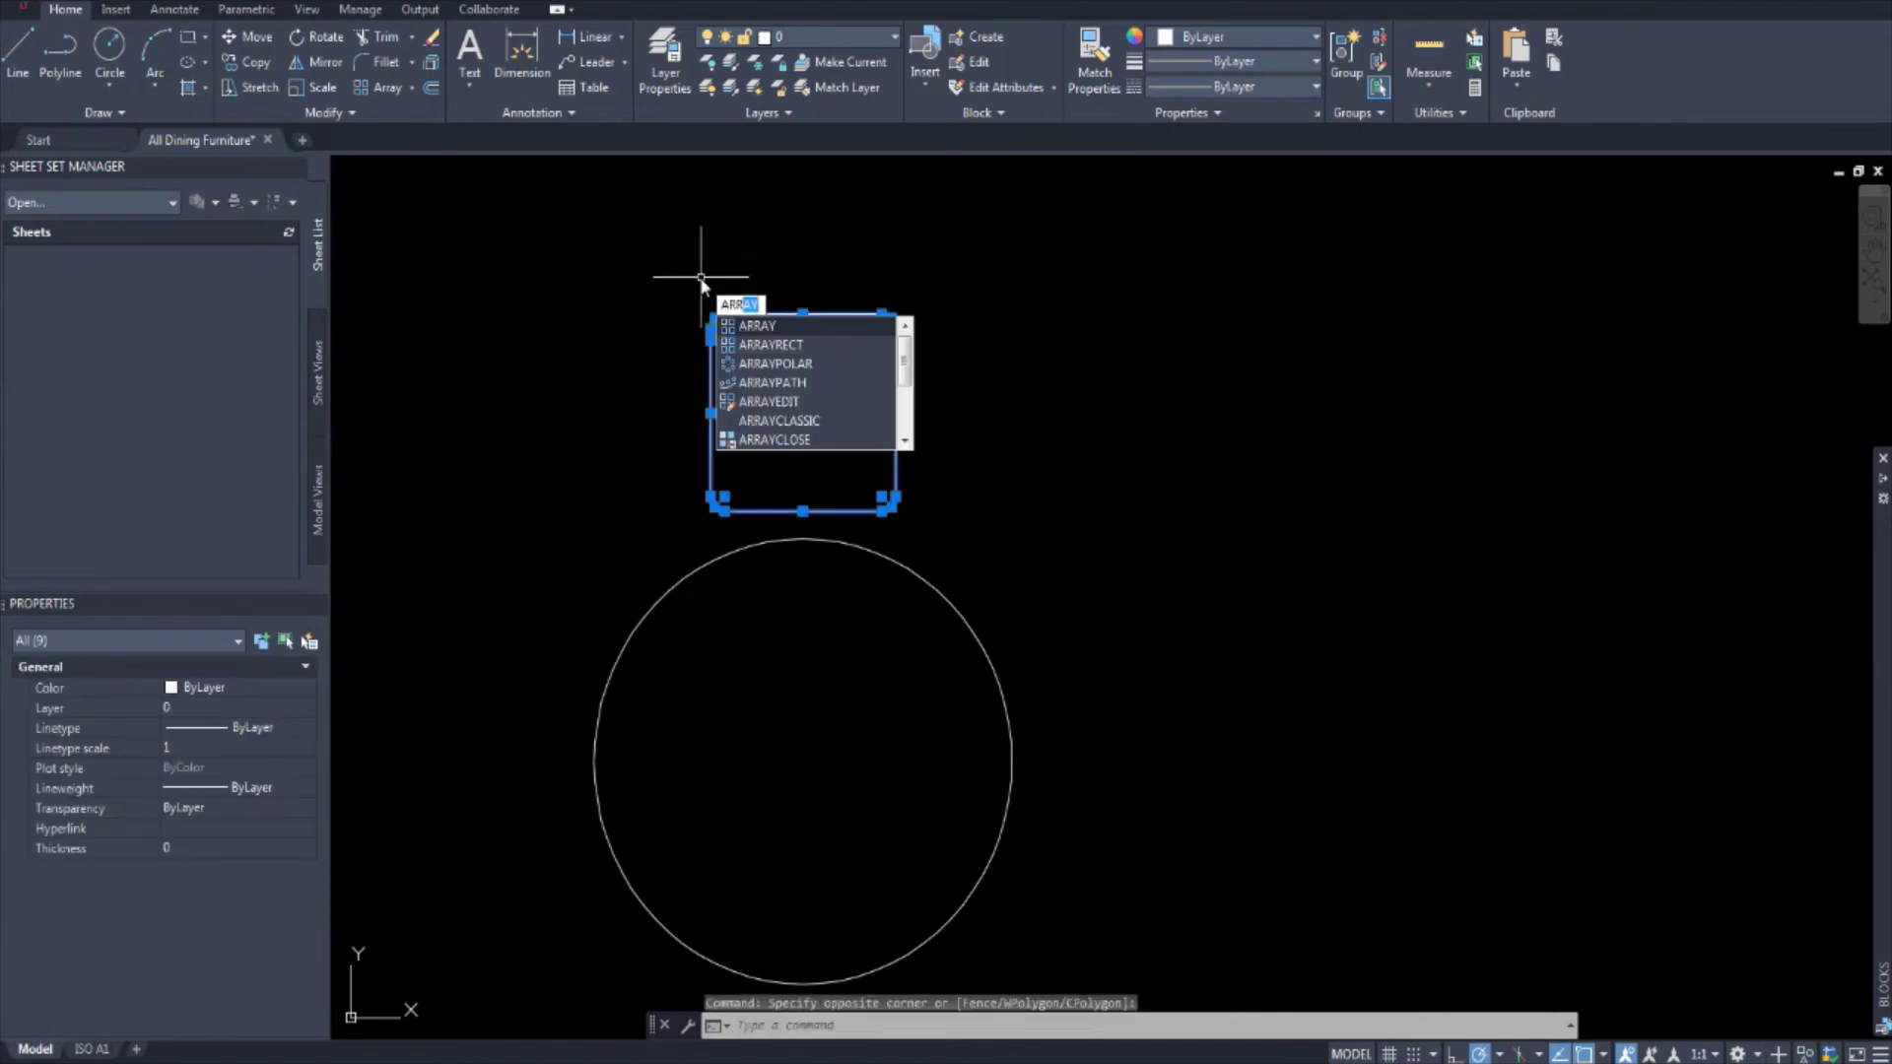
pyautogui.click(760, 326)
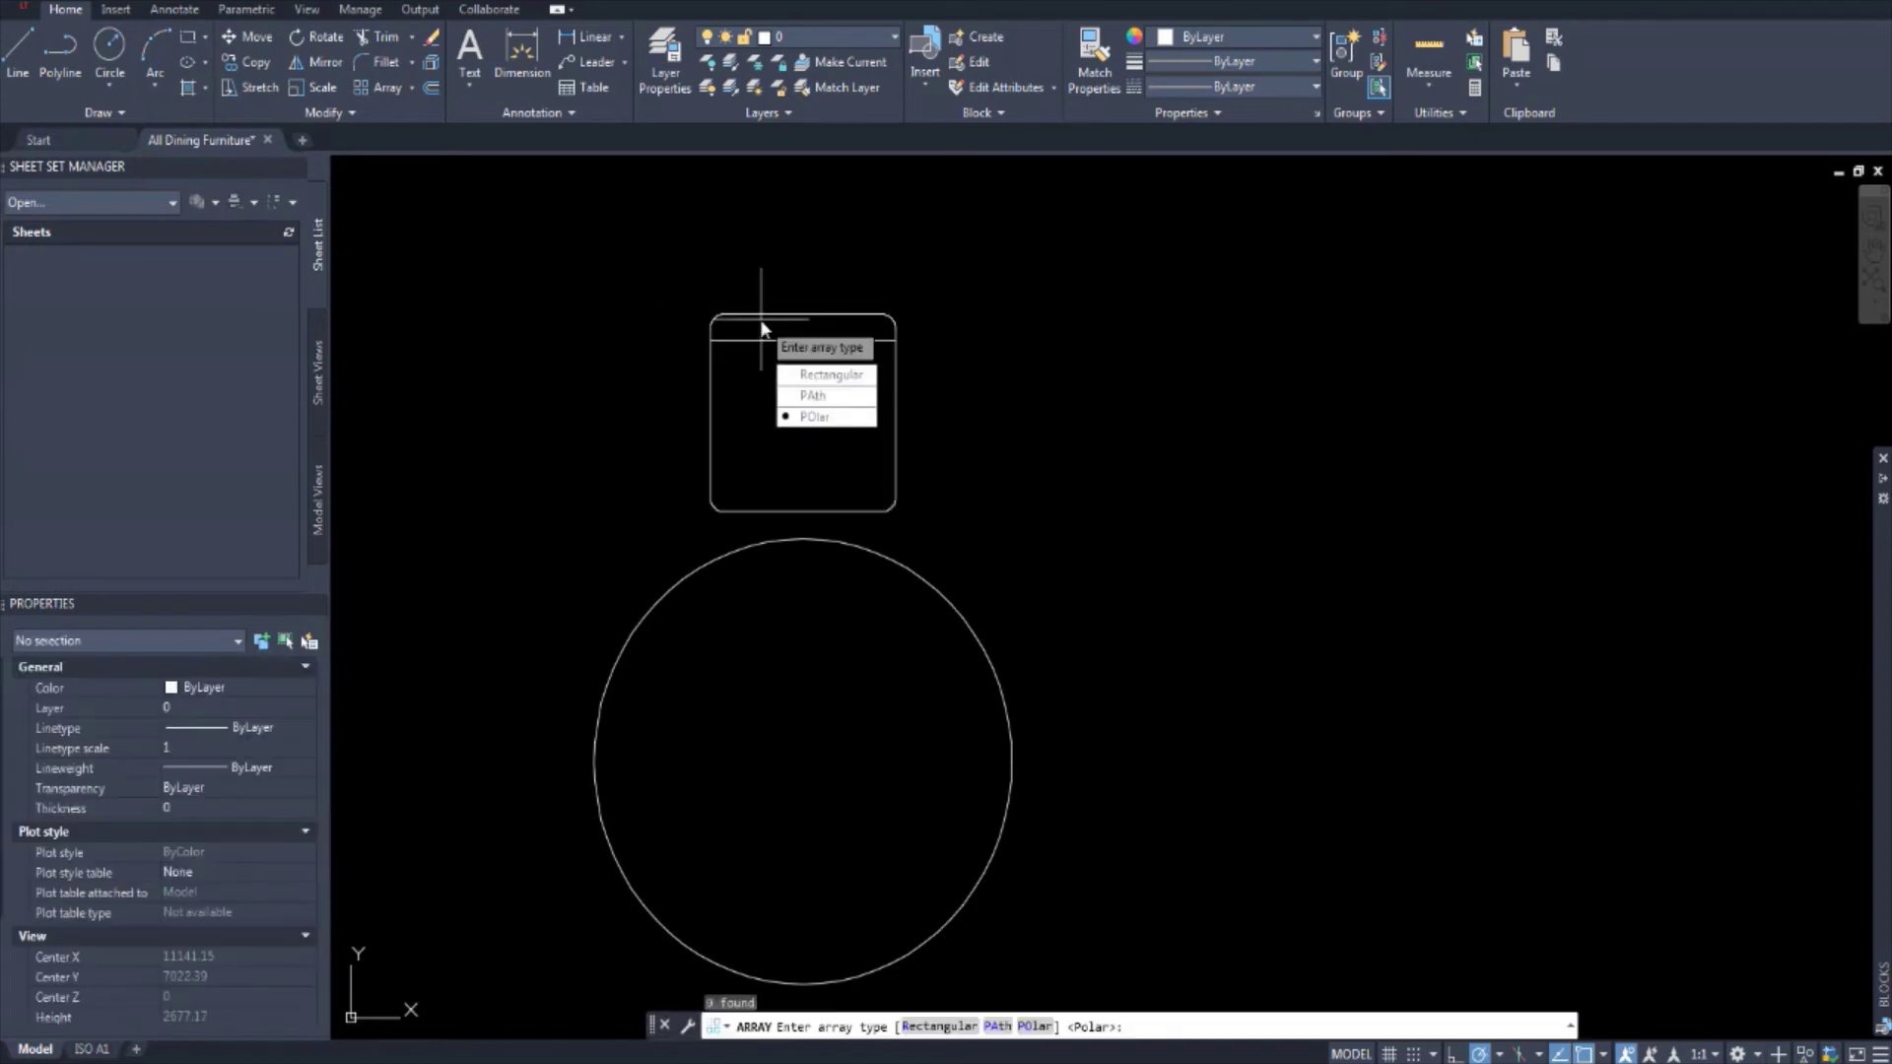
pyautogui.click(844, 423)
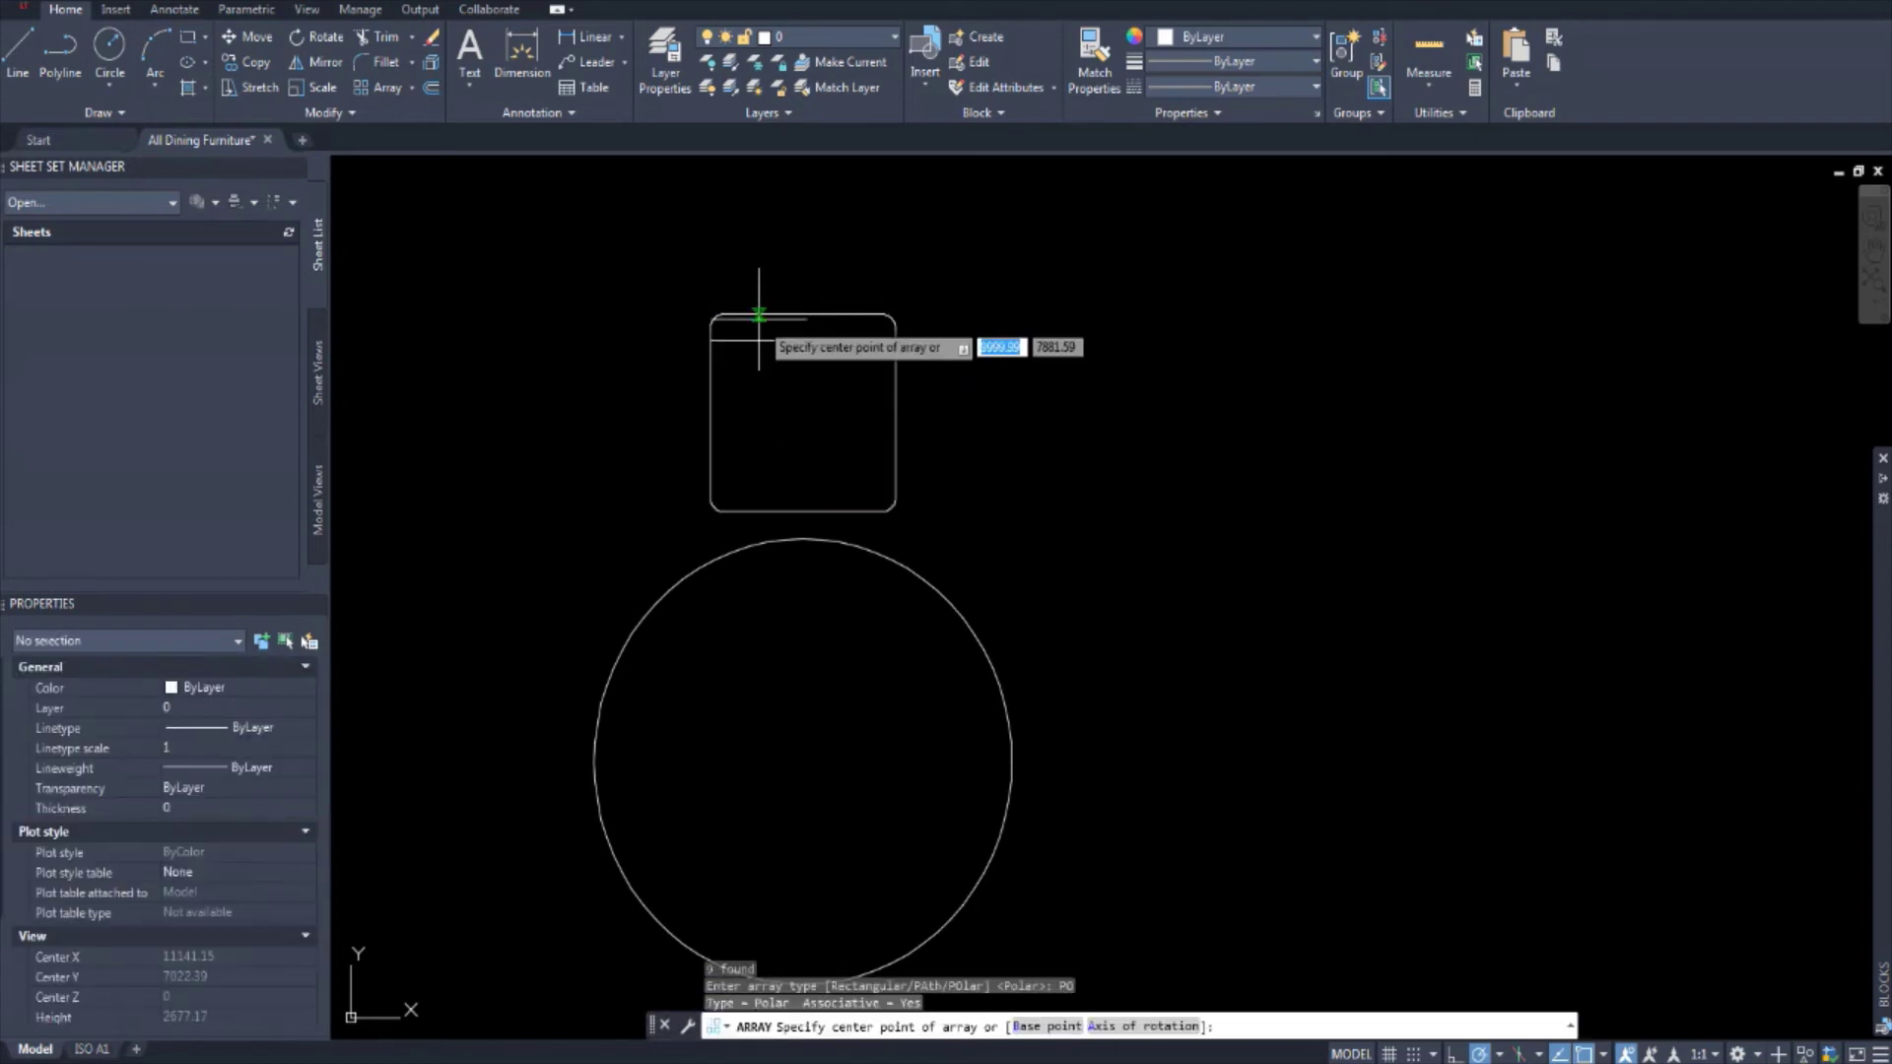
pyautogui.moveTo(984, 436); pyautogui.dragTo(969, 308, button='middle')
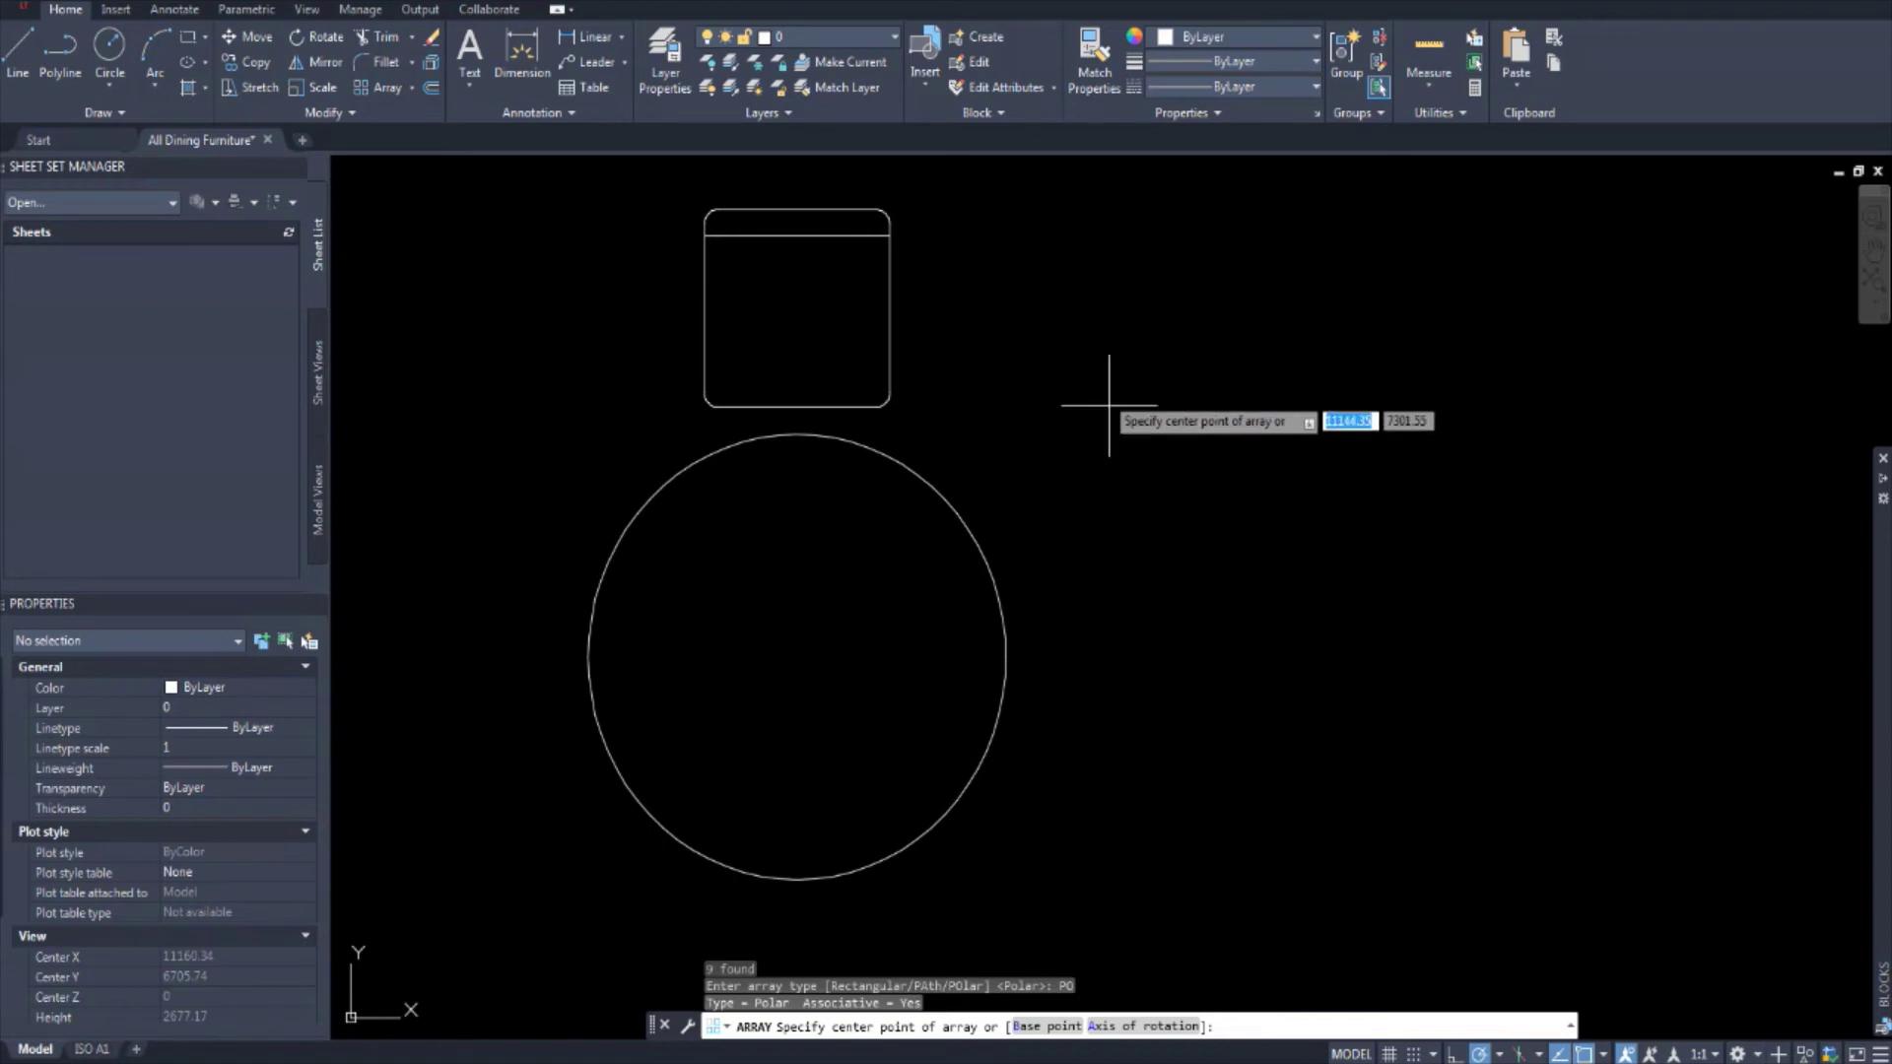
pyautogui.click(796, 656)
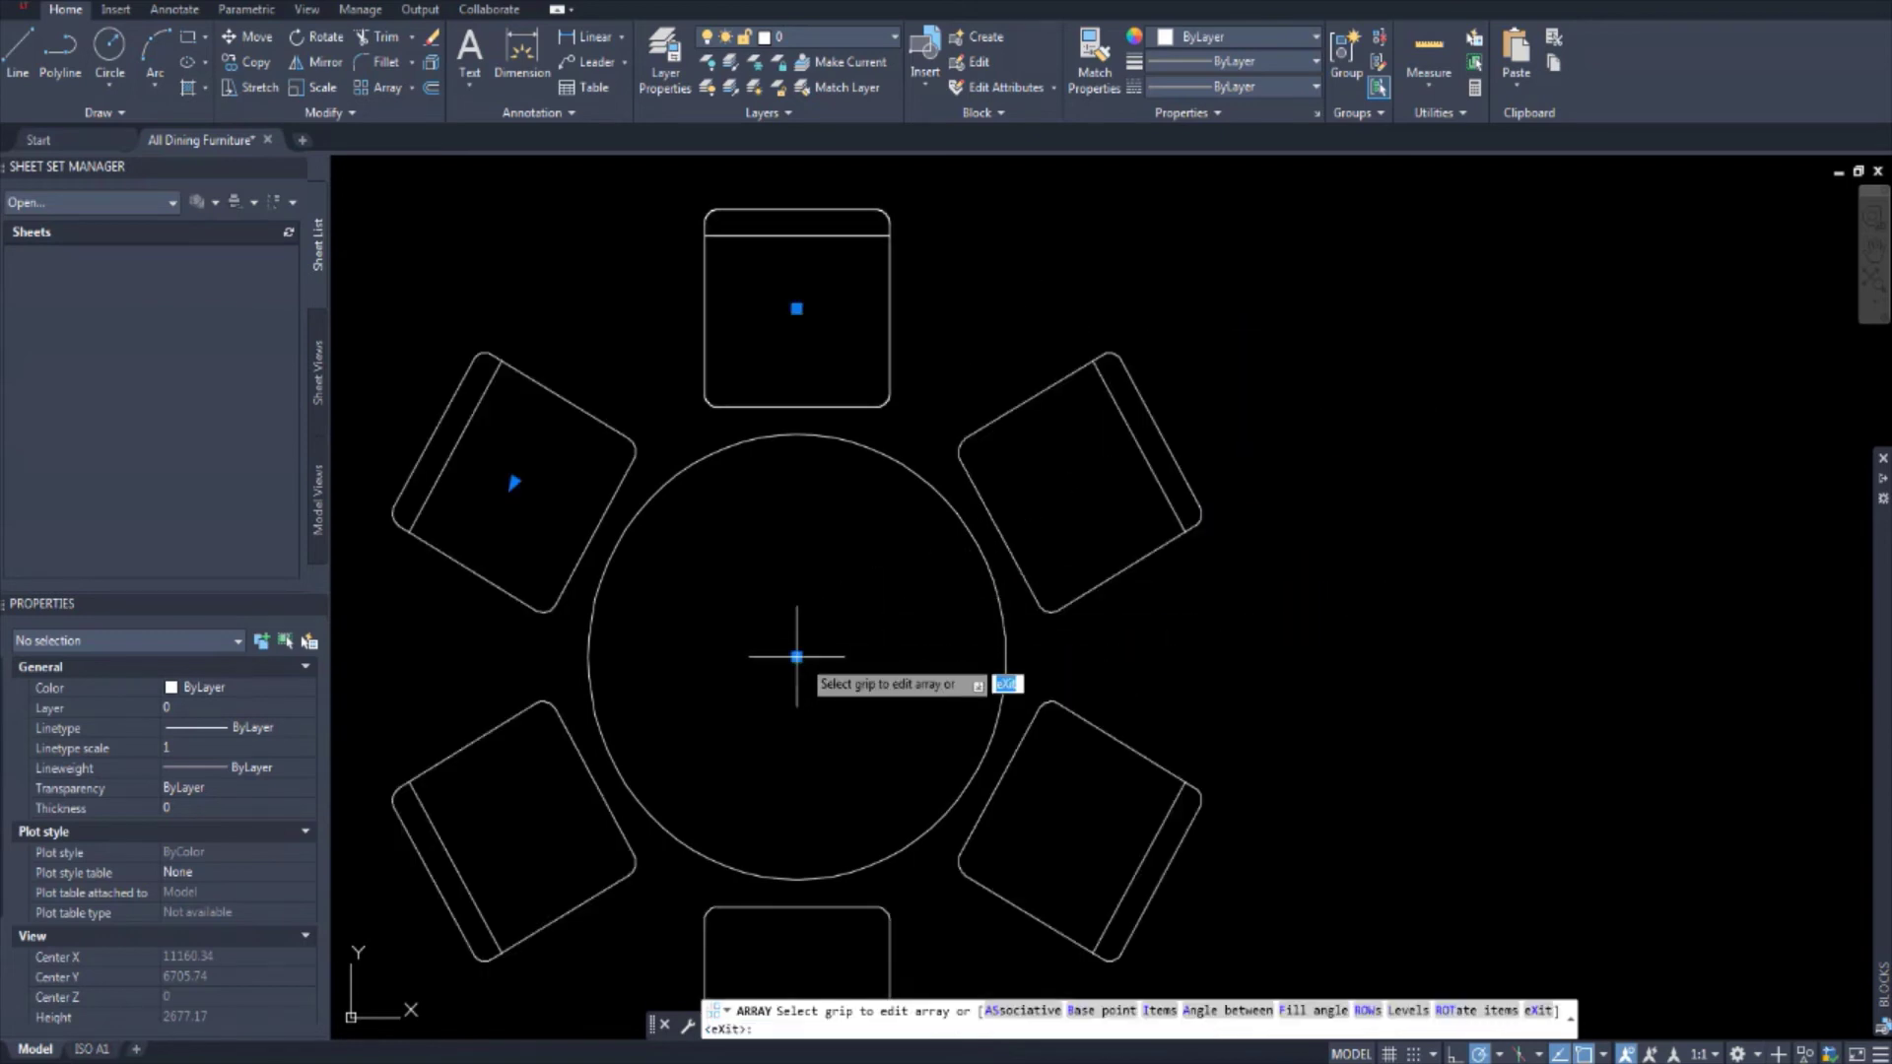
# Step: Set the number of items in the polar chair array to 8
pyautogui.scroll(-2, 827, 570)
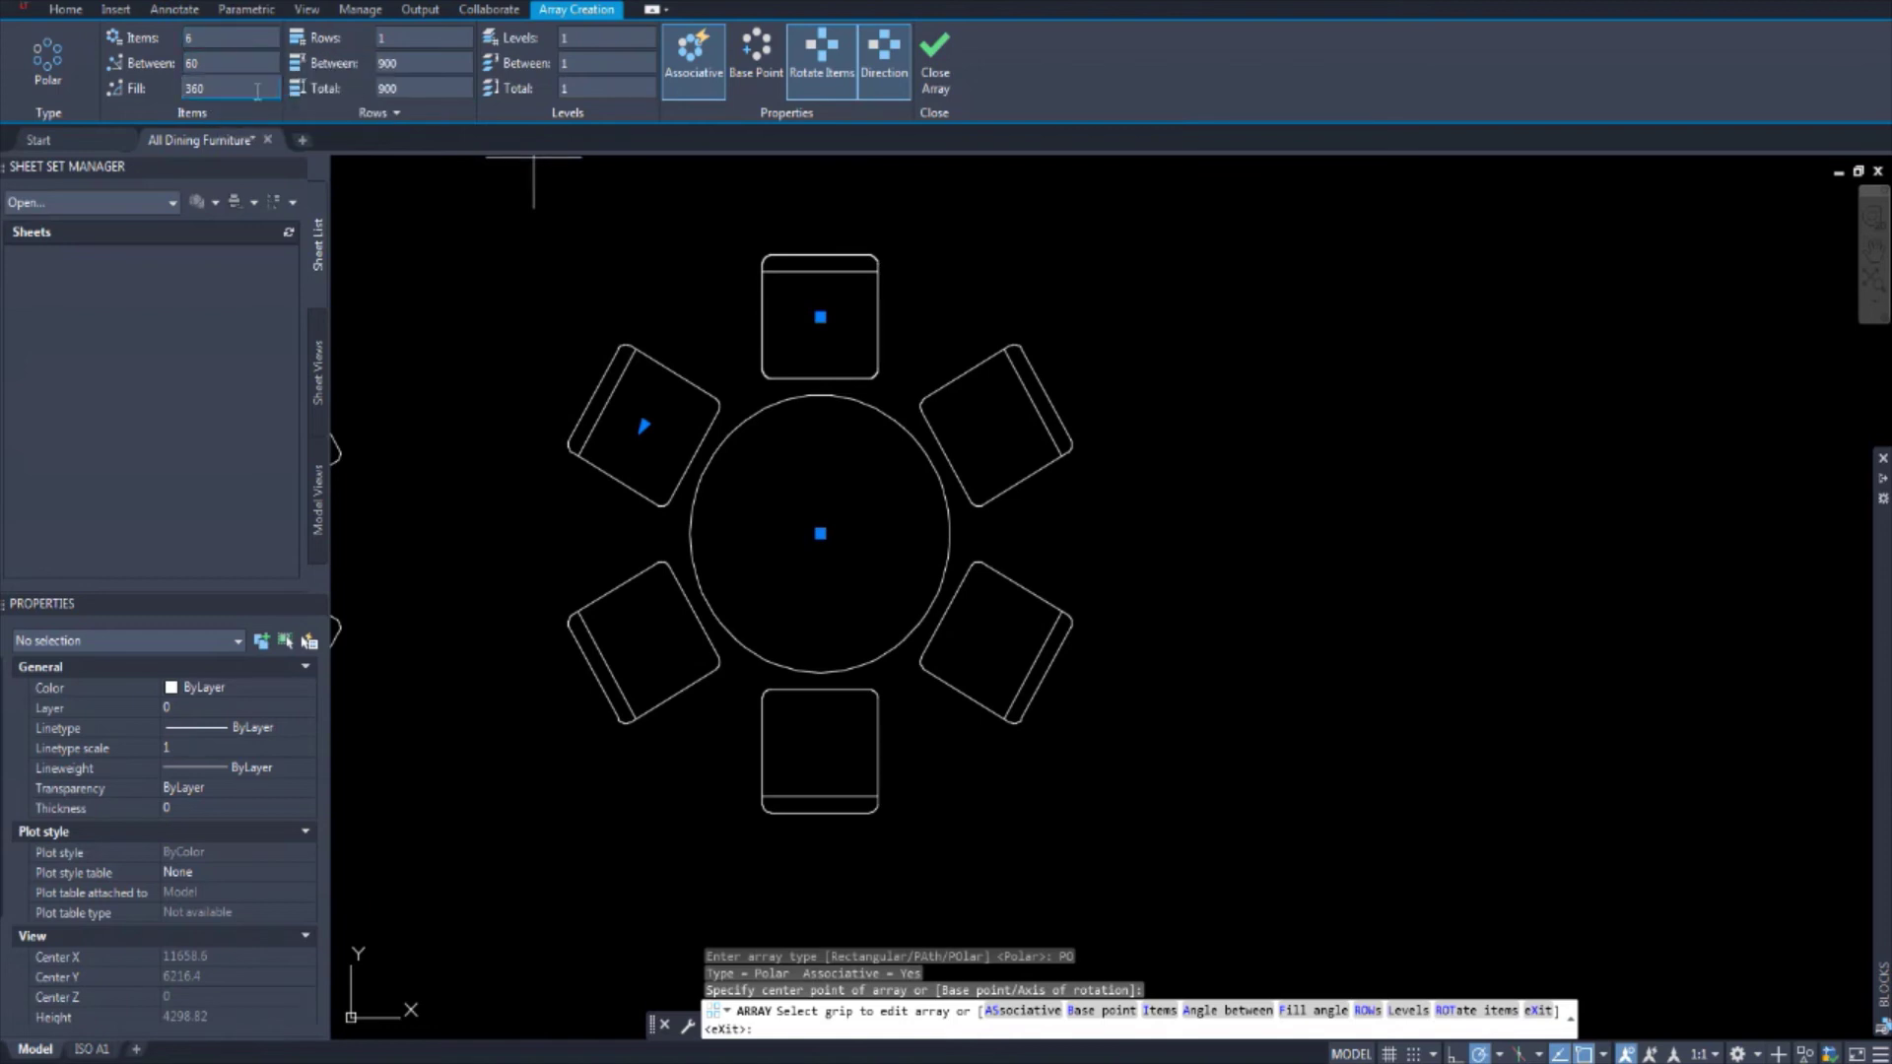
pyautogui.moveTo(235, 41); pyautogui.dragTo(155, 40)
pyautogui.write('8')
pyautogui.press('Return')
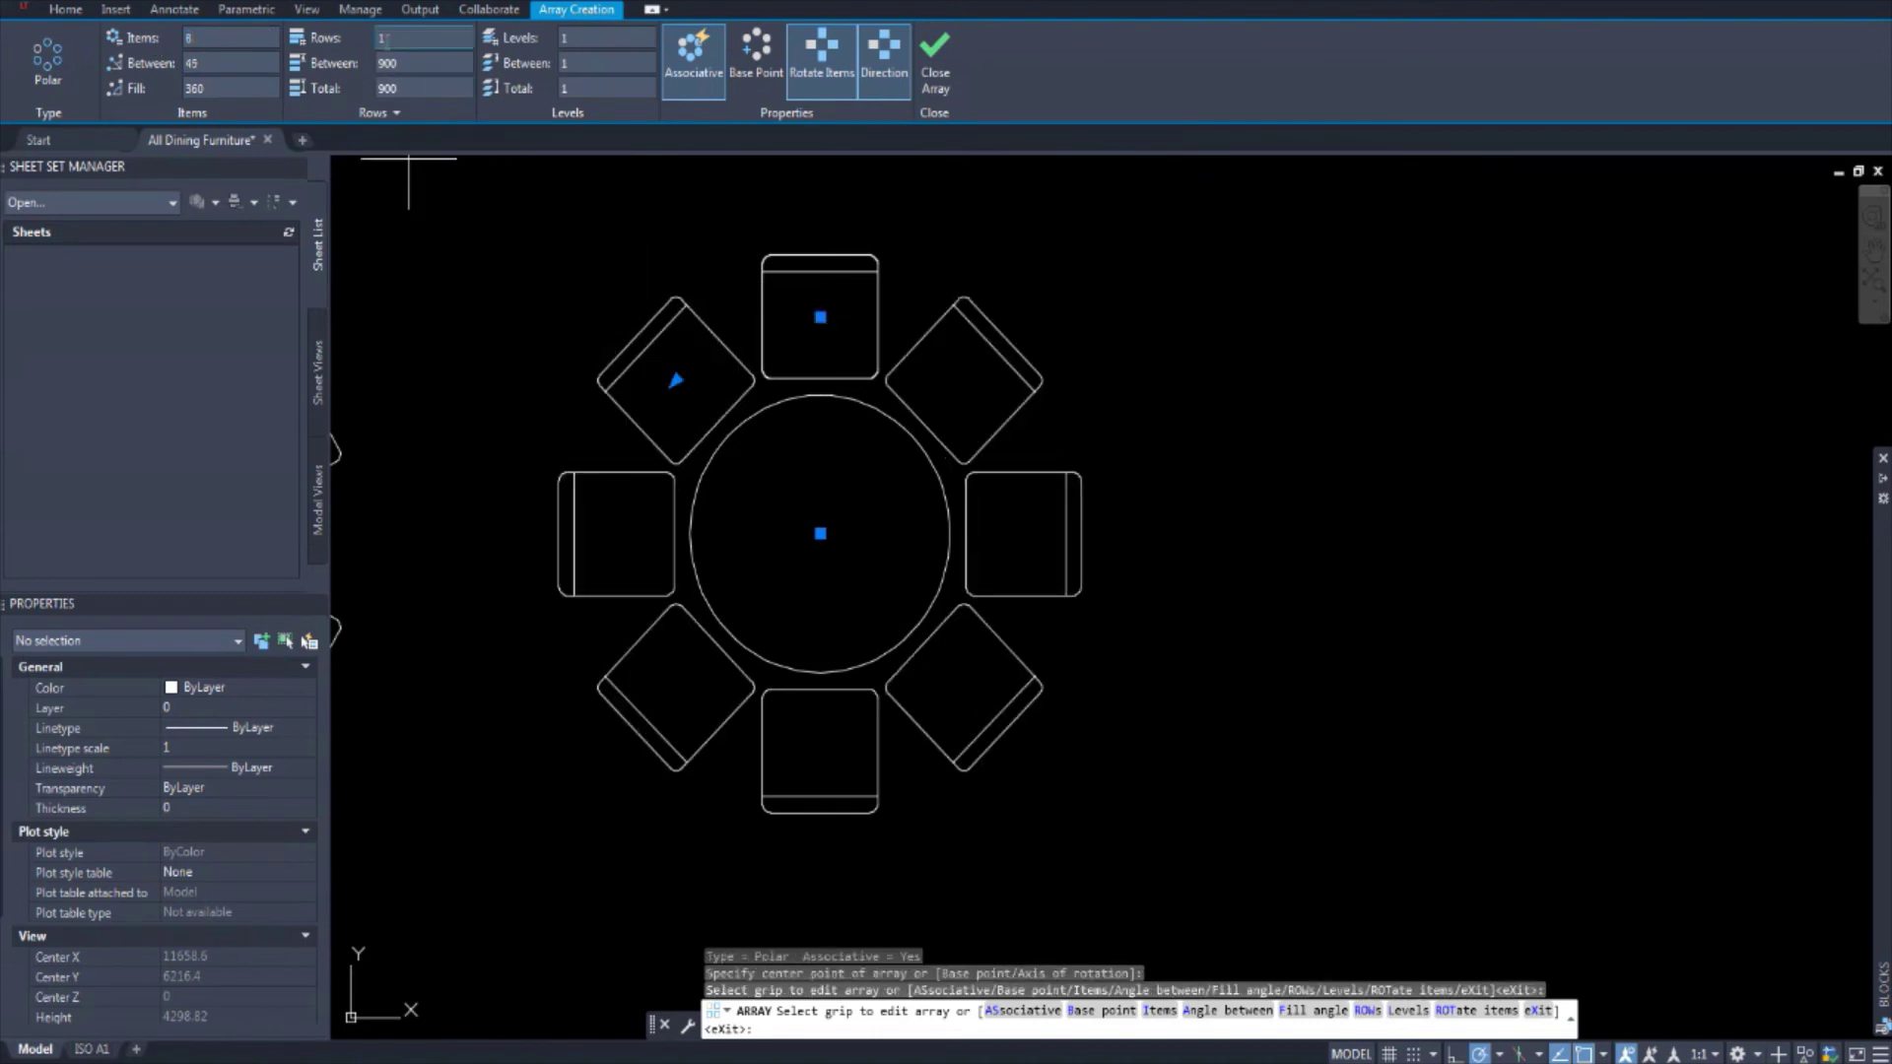
# Step: Set the polar chair array to 2 rows
pyautogui.moveTo(386, 40); pyautogui.dragTo(359, 39)
pyautogui.write('2')
pyautogui.press('Return')
pyautogui.scroll(-3, 695, 424)
pyautogui.scroll(2, 682, 362)
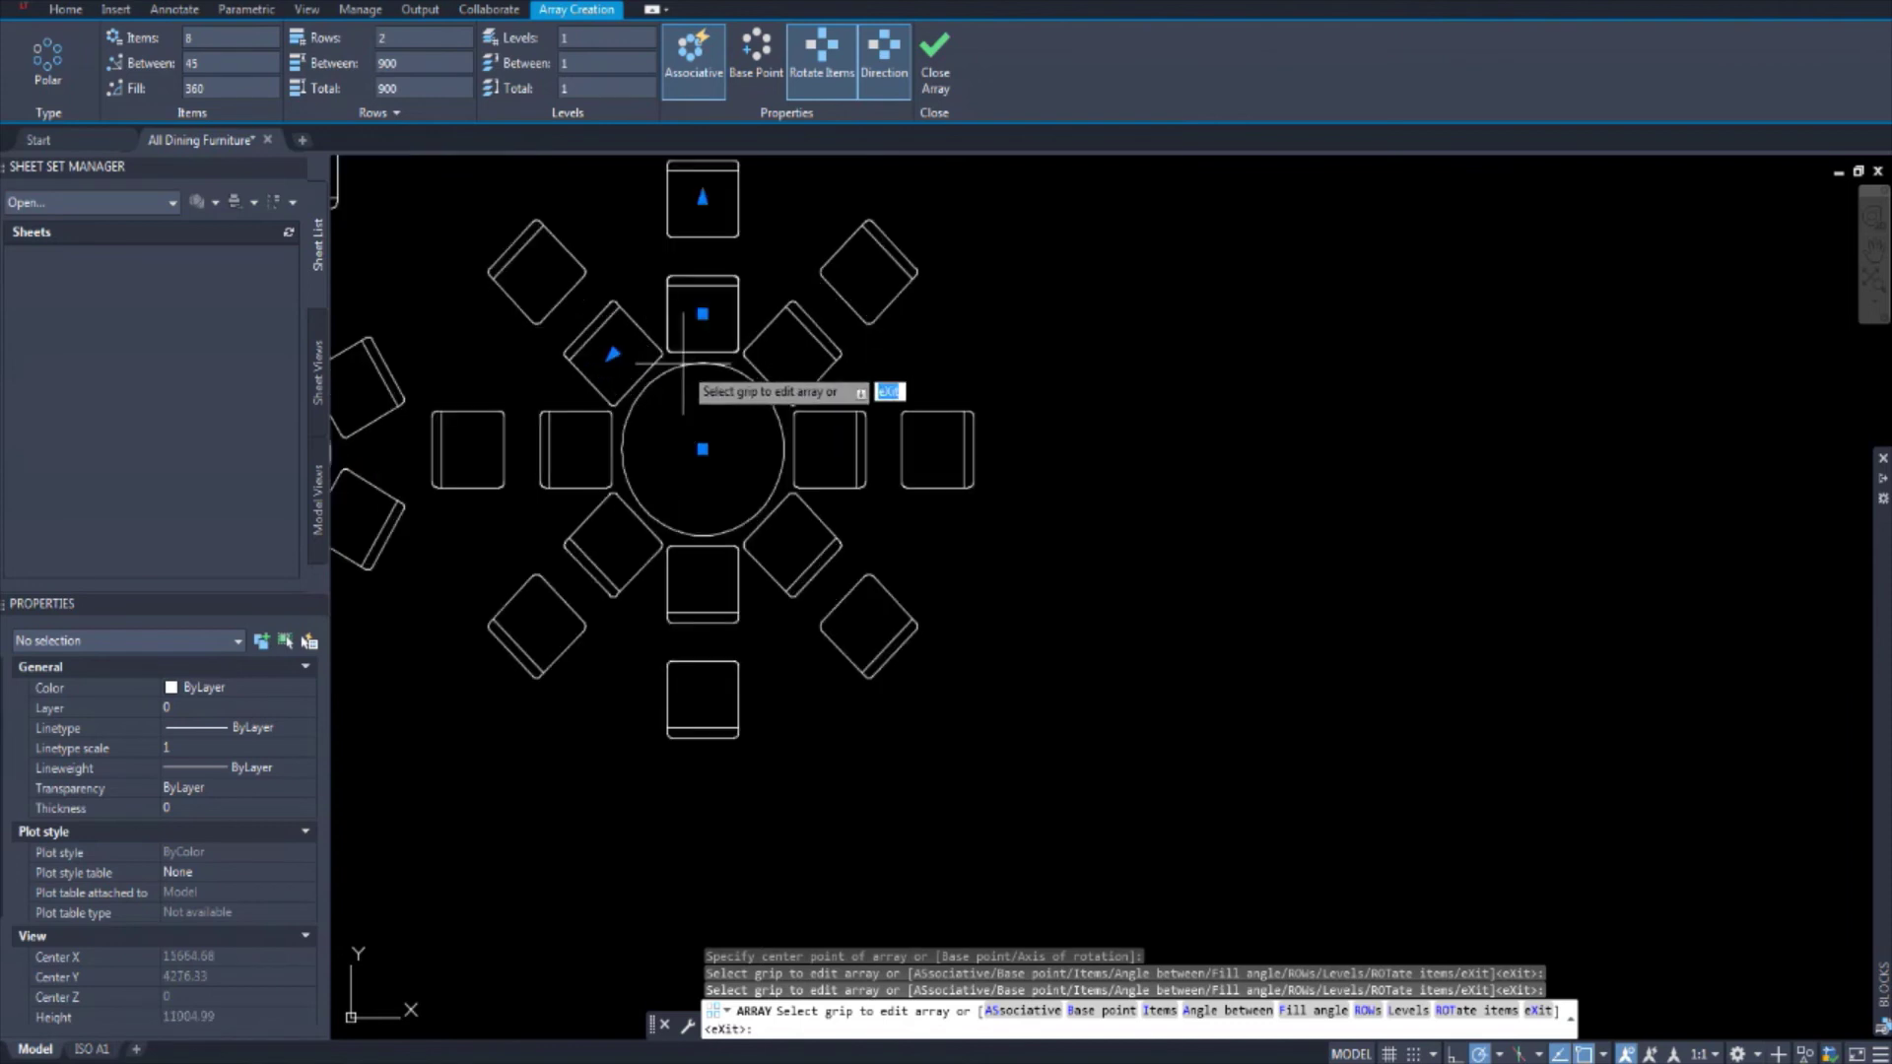
pyautogui.moveTo(683, 362); pyautogui.dragTo(802, 393, button='middle')
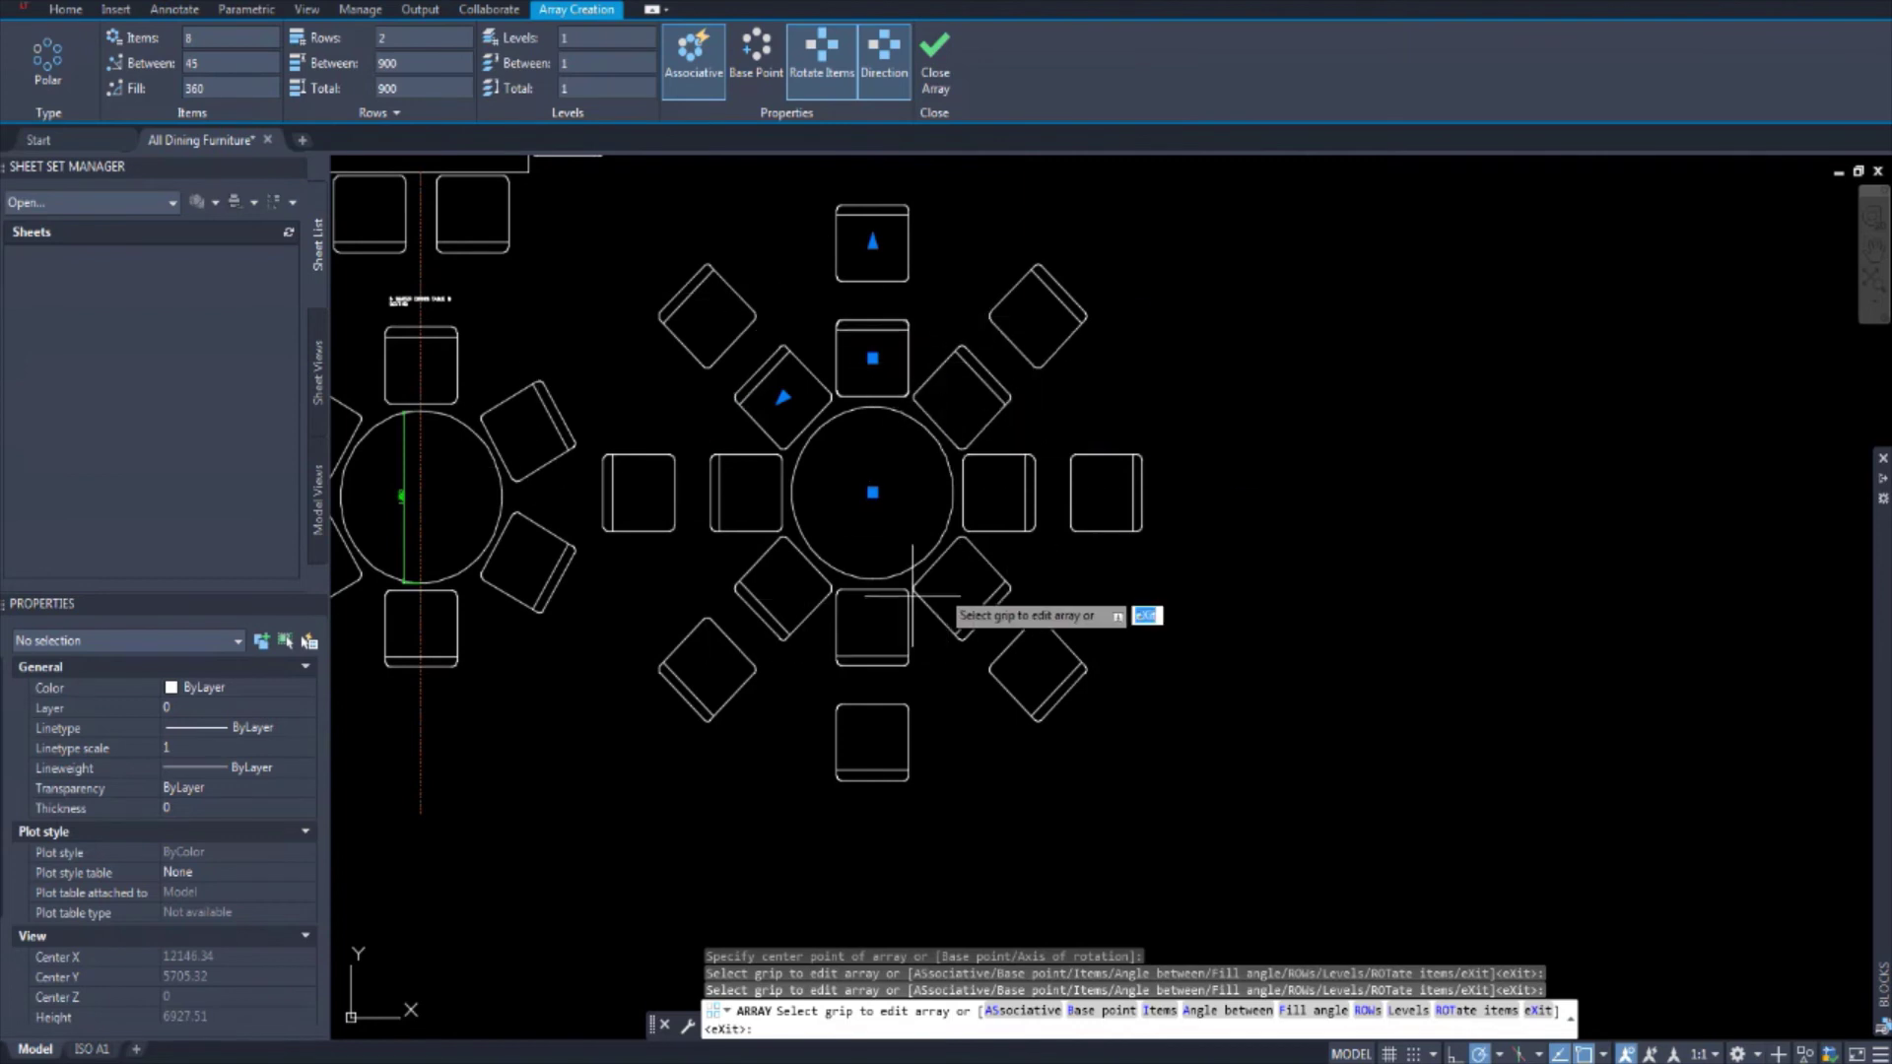
# Step: Set the fill angle of the polar chair array to 180 degrees
pyautogui.moveTo(207, 88); pyautogui.dragTo(102, 93)
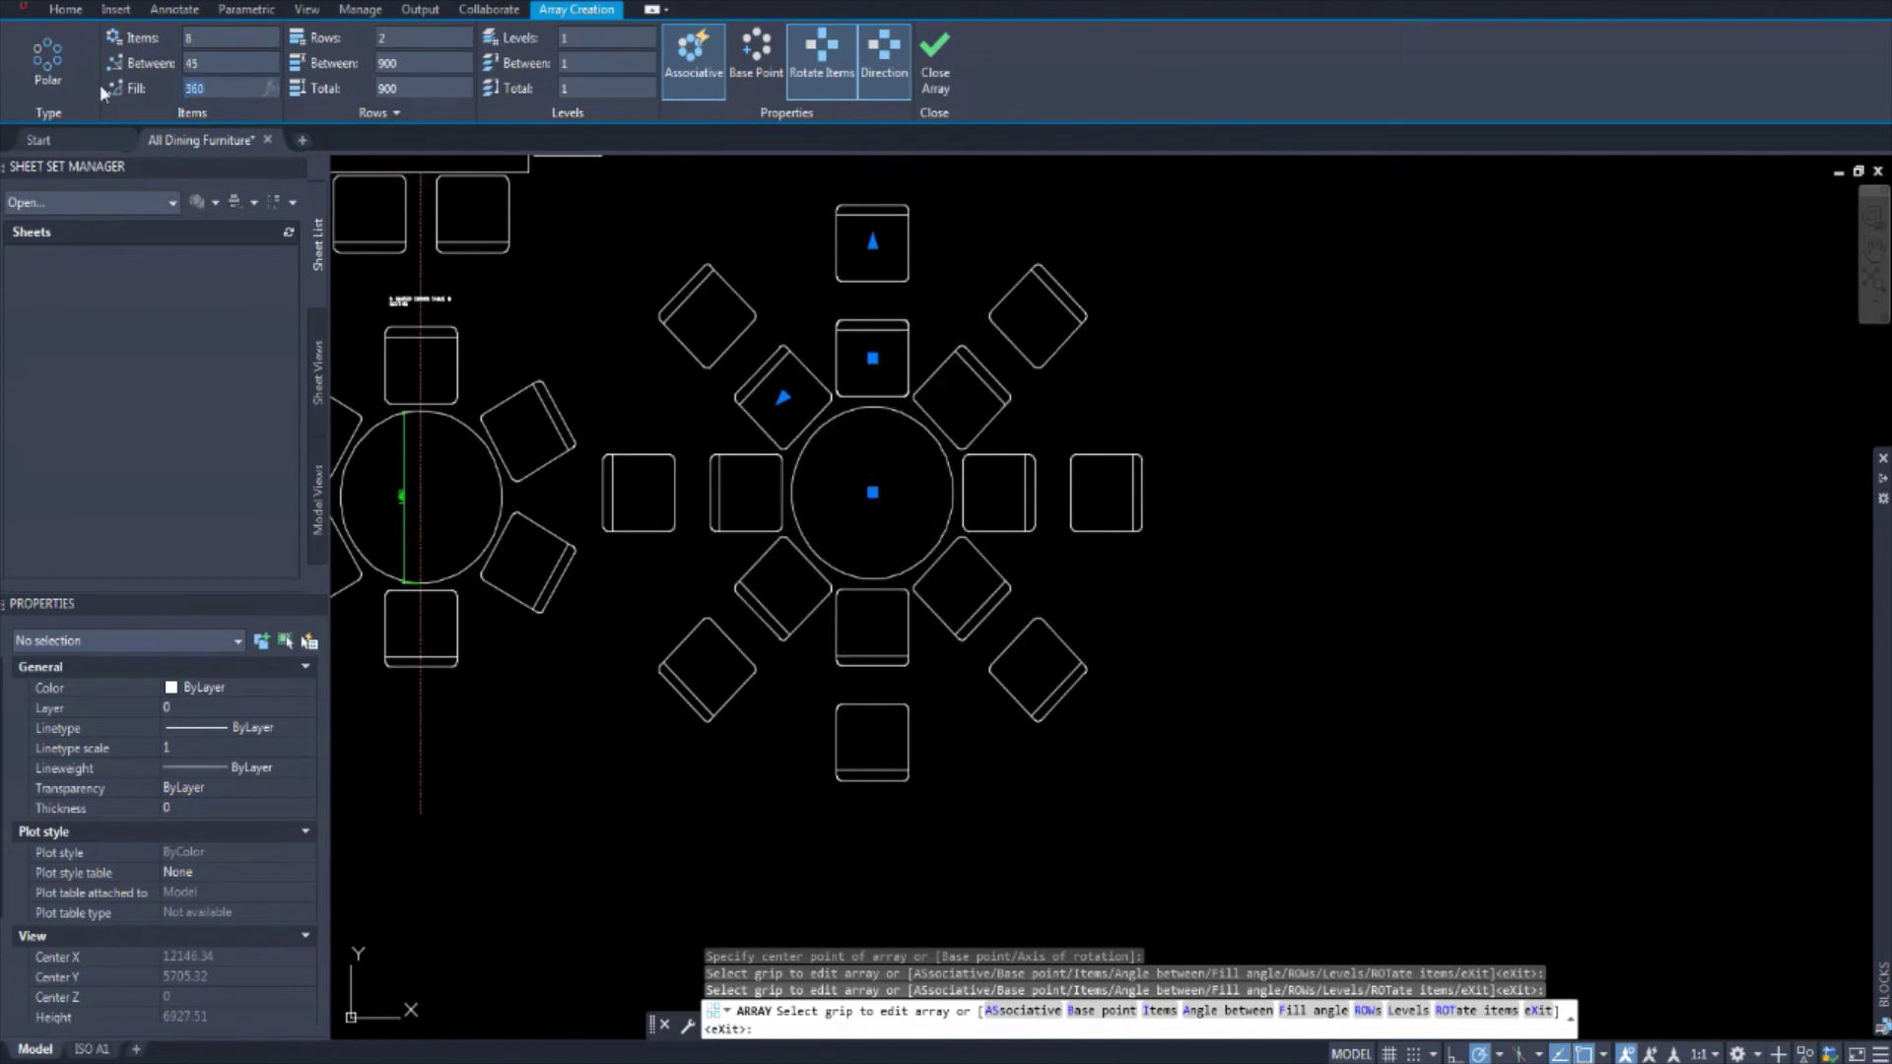
pyautogui.write('180')
pyautogui.press('Return')
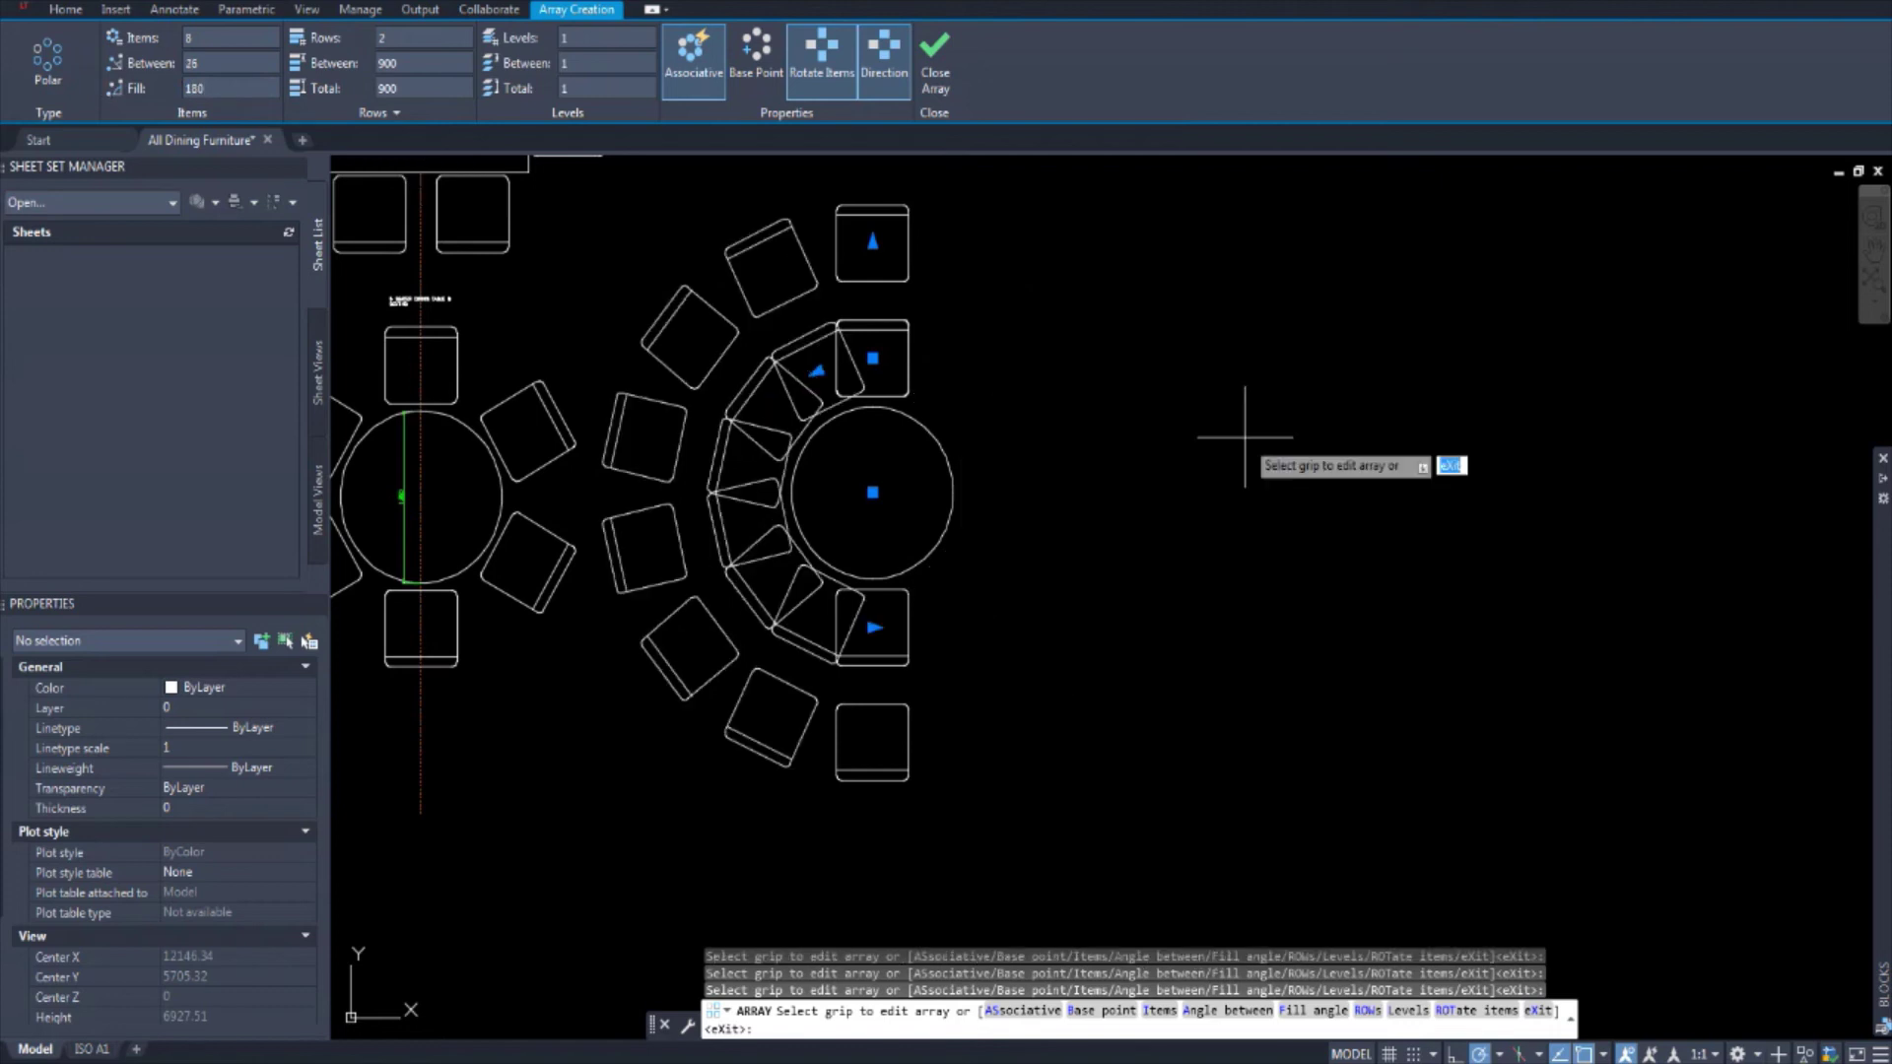
pyautogui.moveTo(1012, 423); pyautogui.dragTo(1038, 424, button='middle')
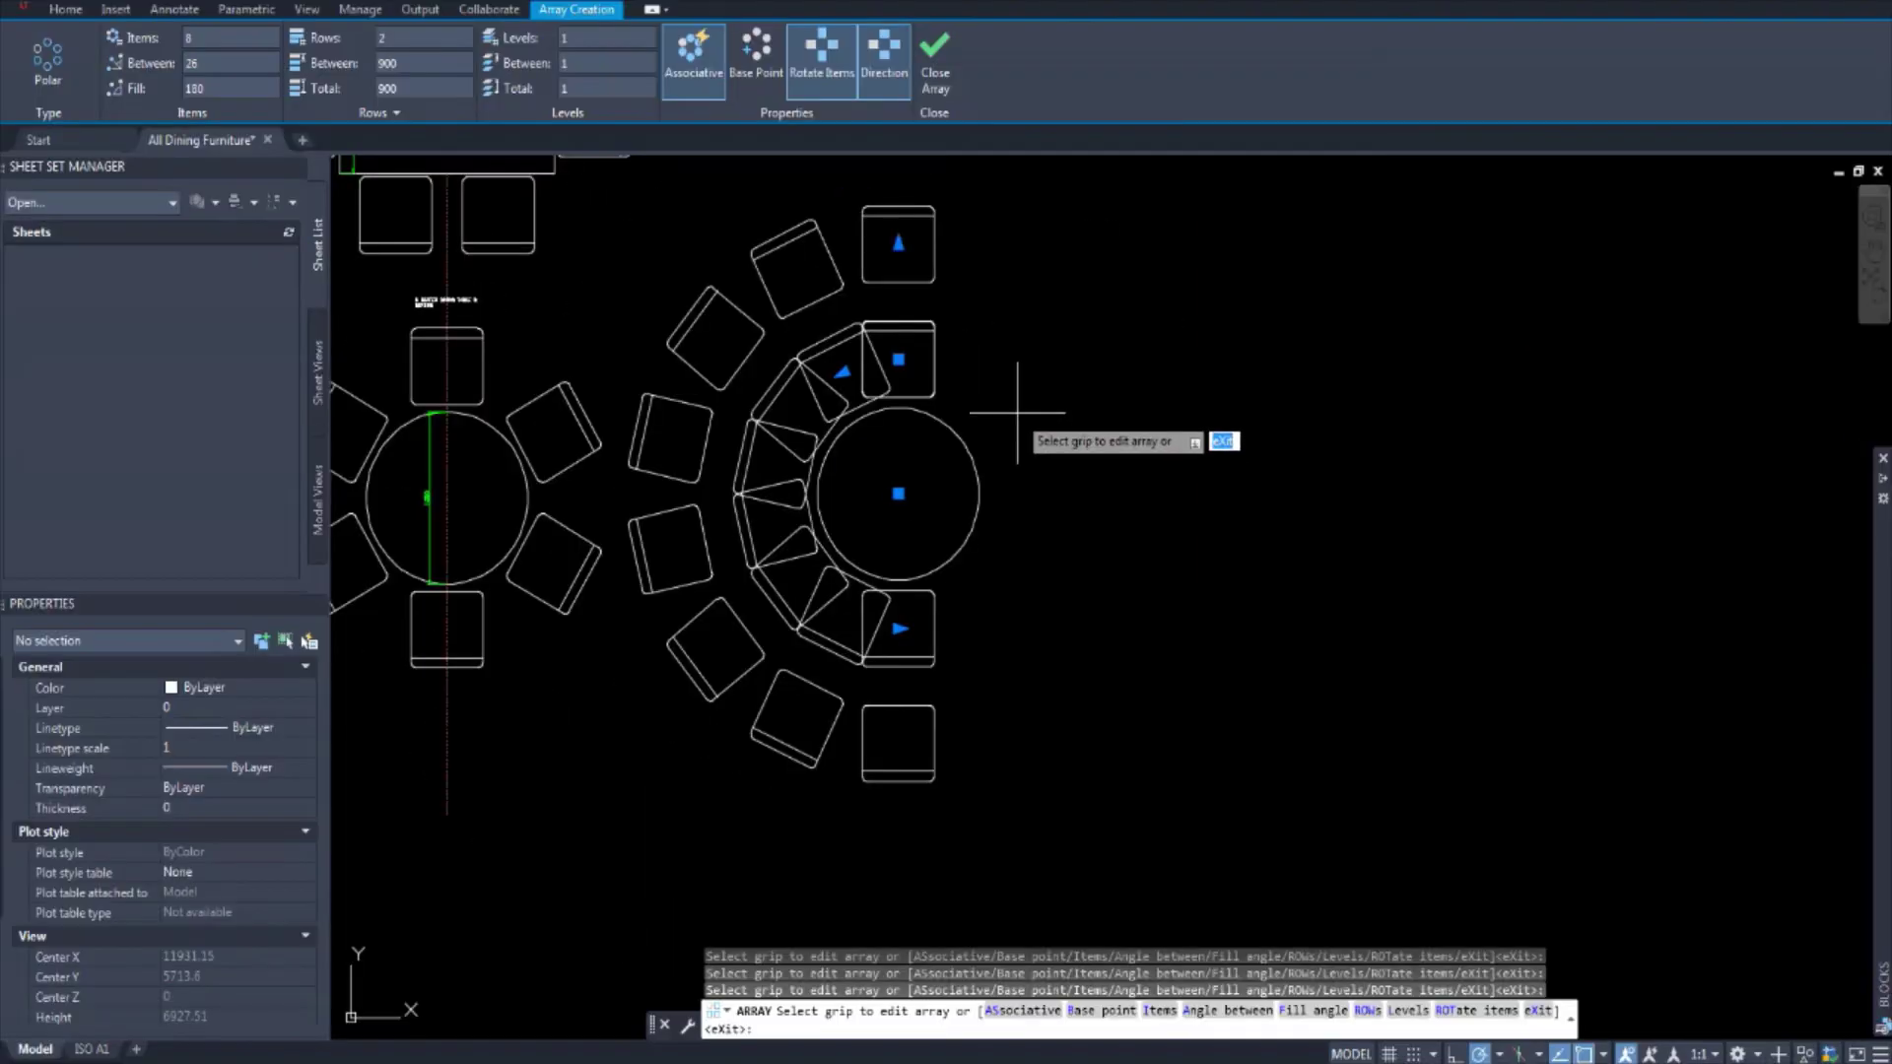
# Step: Restore the polar chair array's fill angle to 360 degrees
pyautogui.click(212, 87)
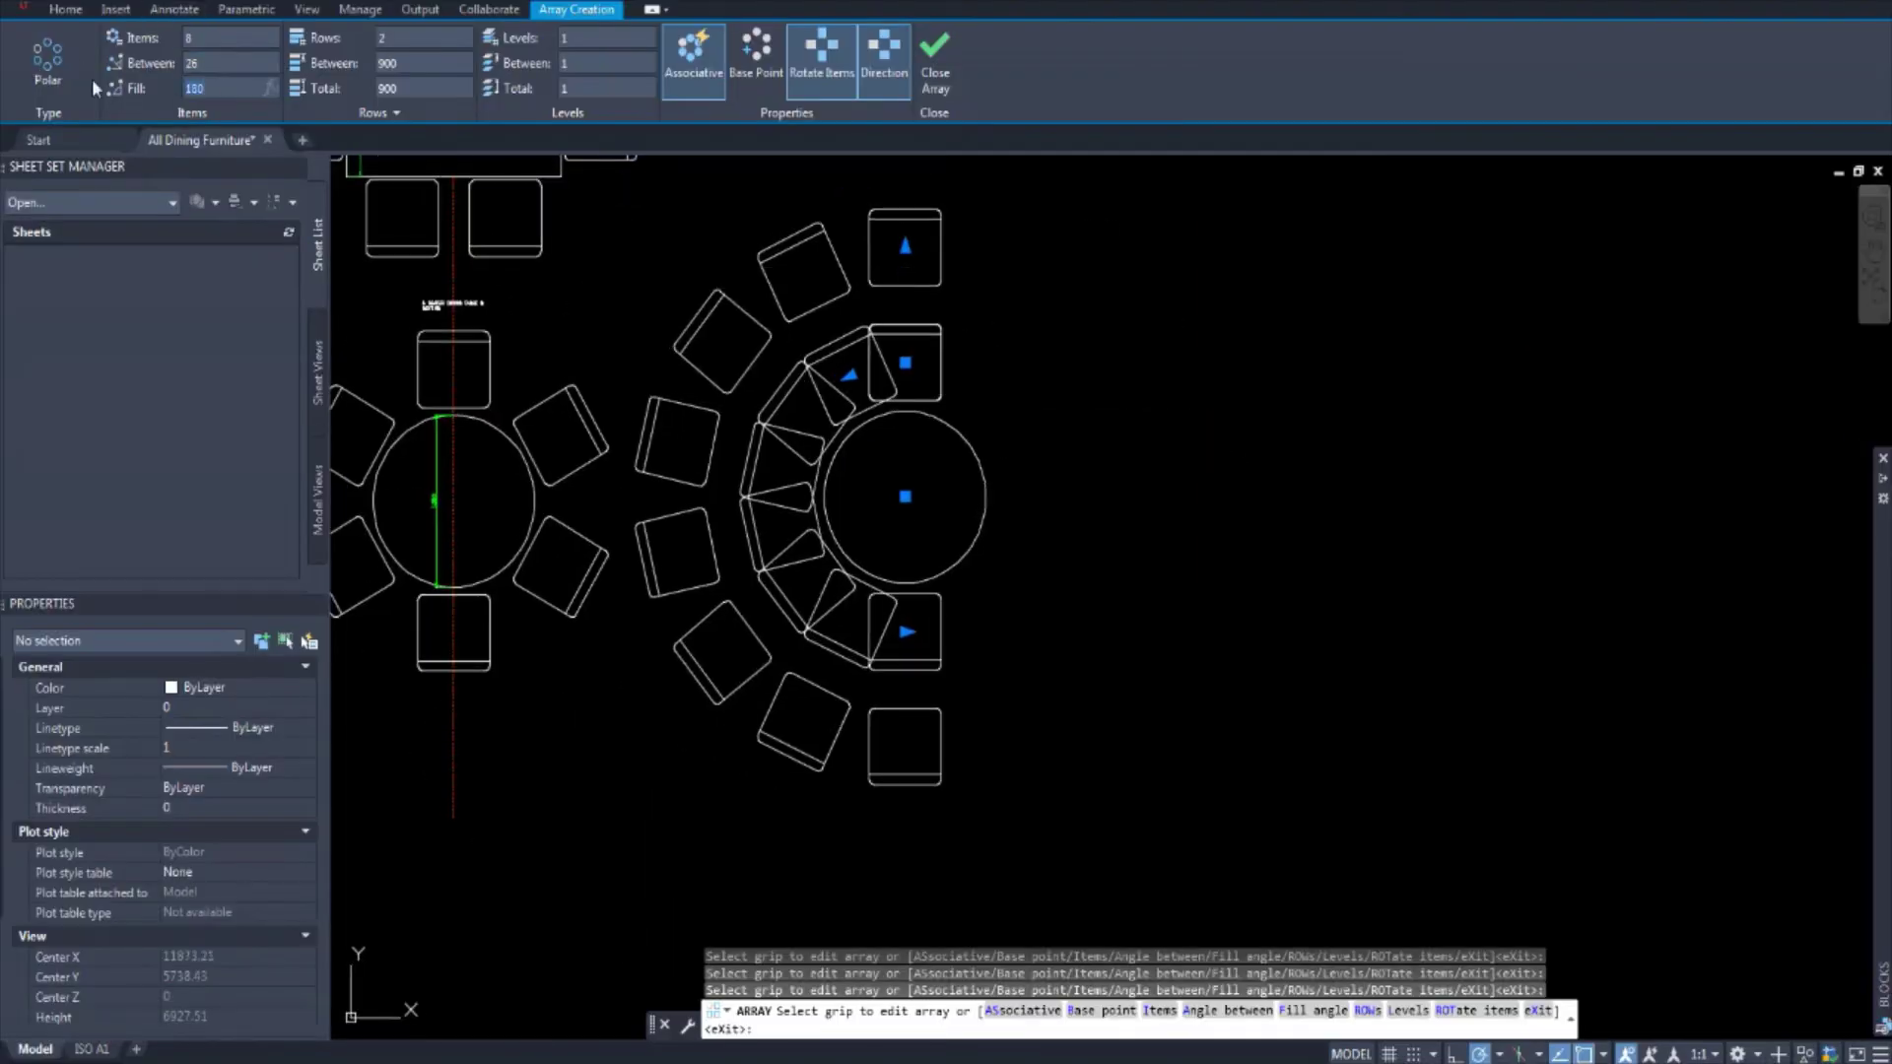
pyautogui.write('360')
pyautogui.press('Return')
pyautogui.moveTo(758, 340); pyautogui.dragTo(772, 356, button='middle')
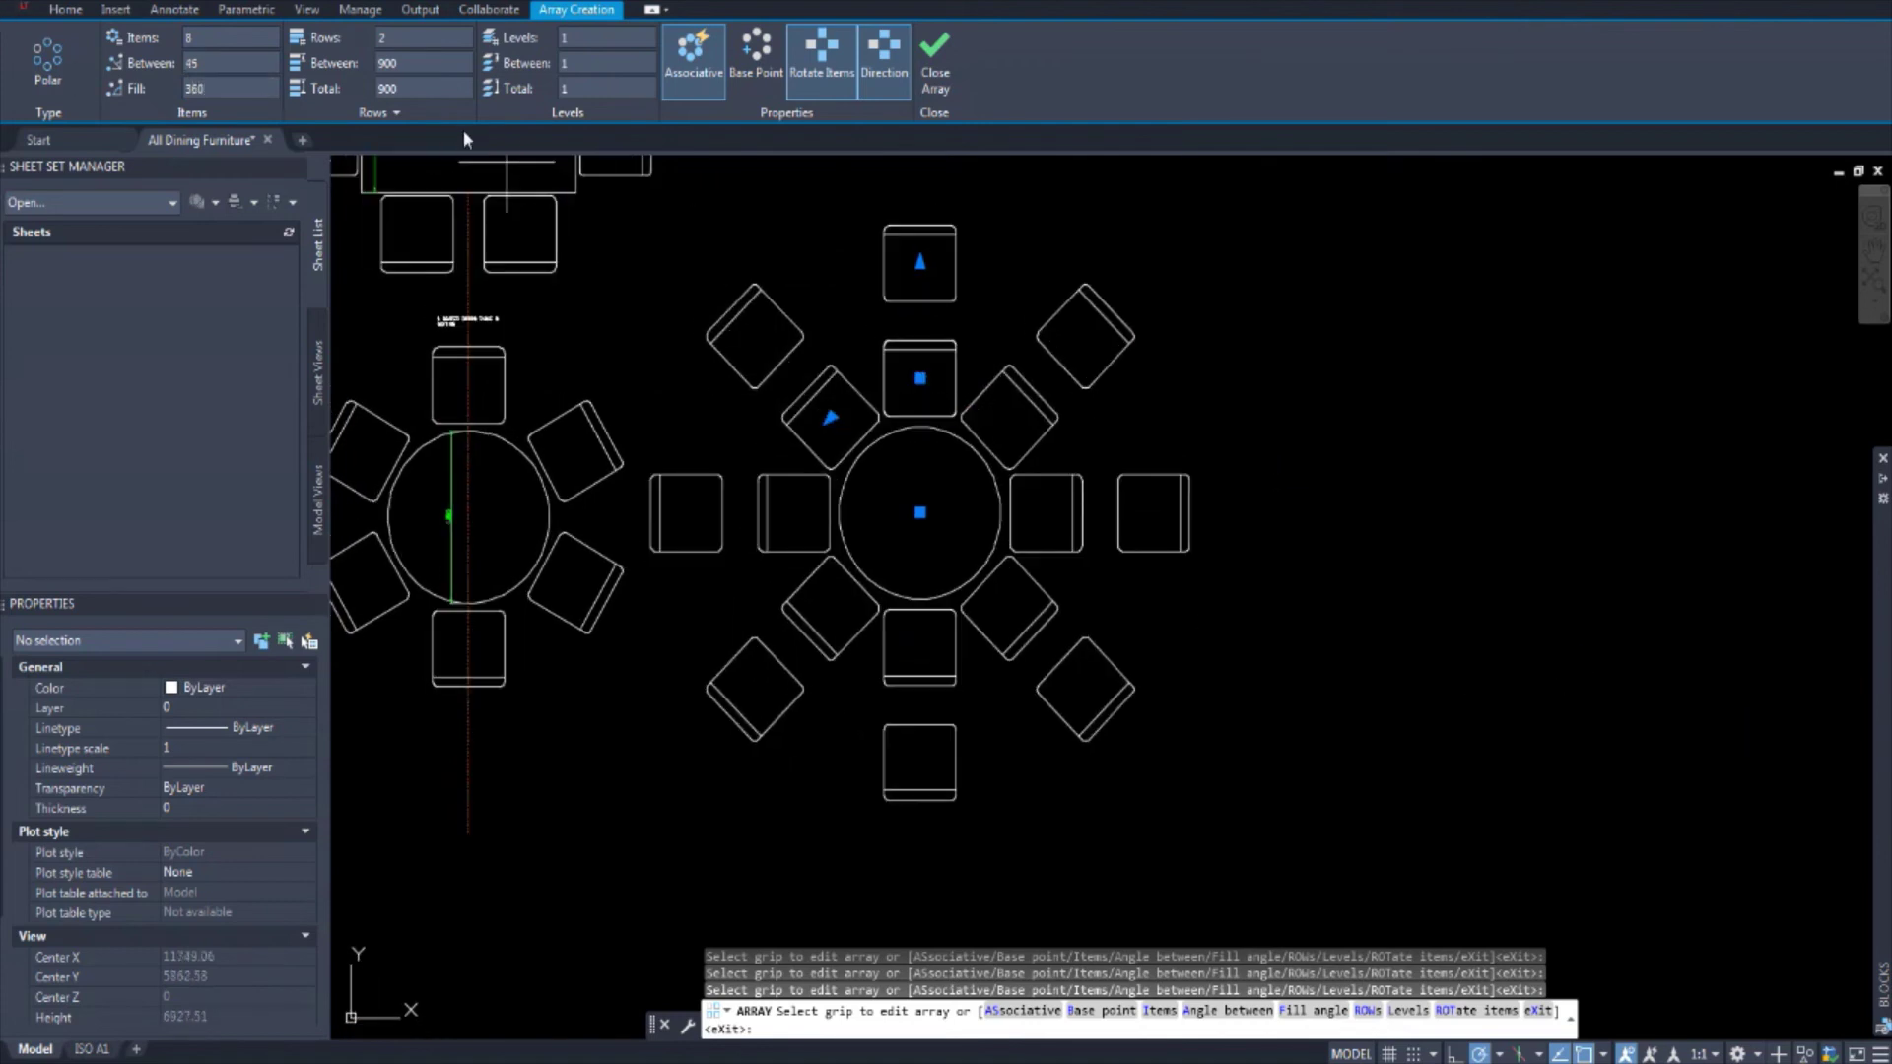
# Step: Set the polar chair array to 6 items and 1 row around the round table, and finish the array
pyautogui.moveTo(1245, 371); pyautogui.dragTo(1262, 376, button='middle')
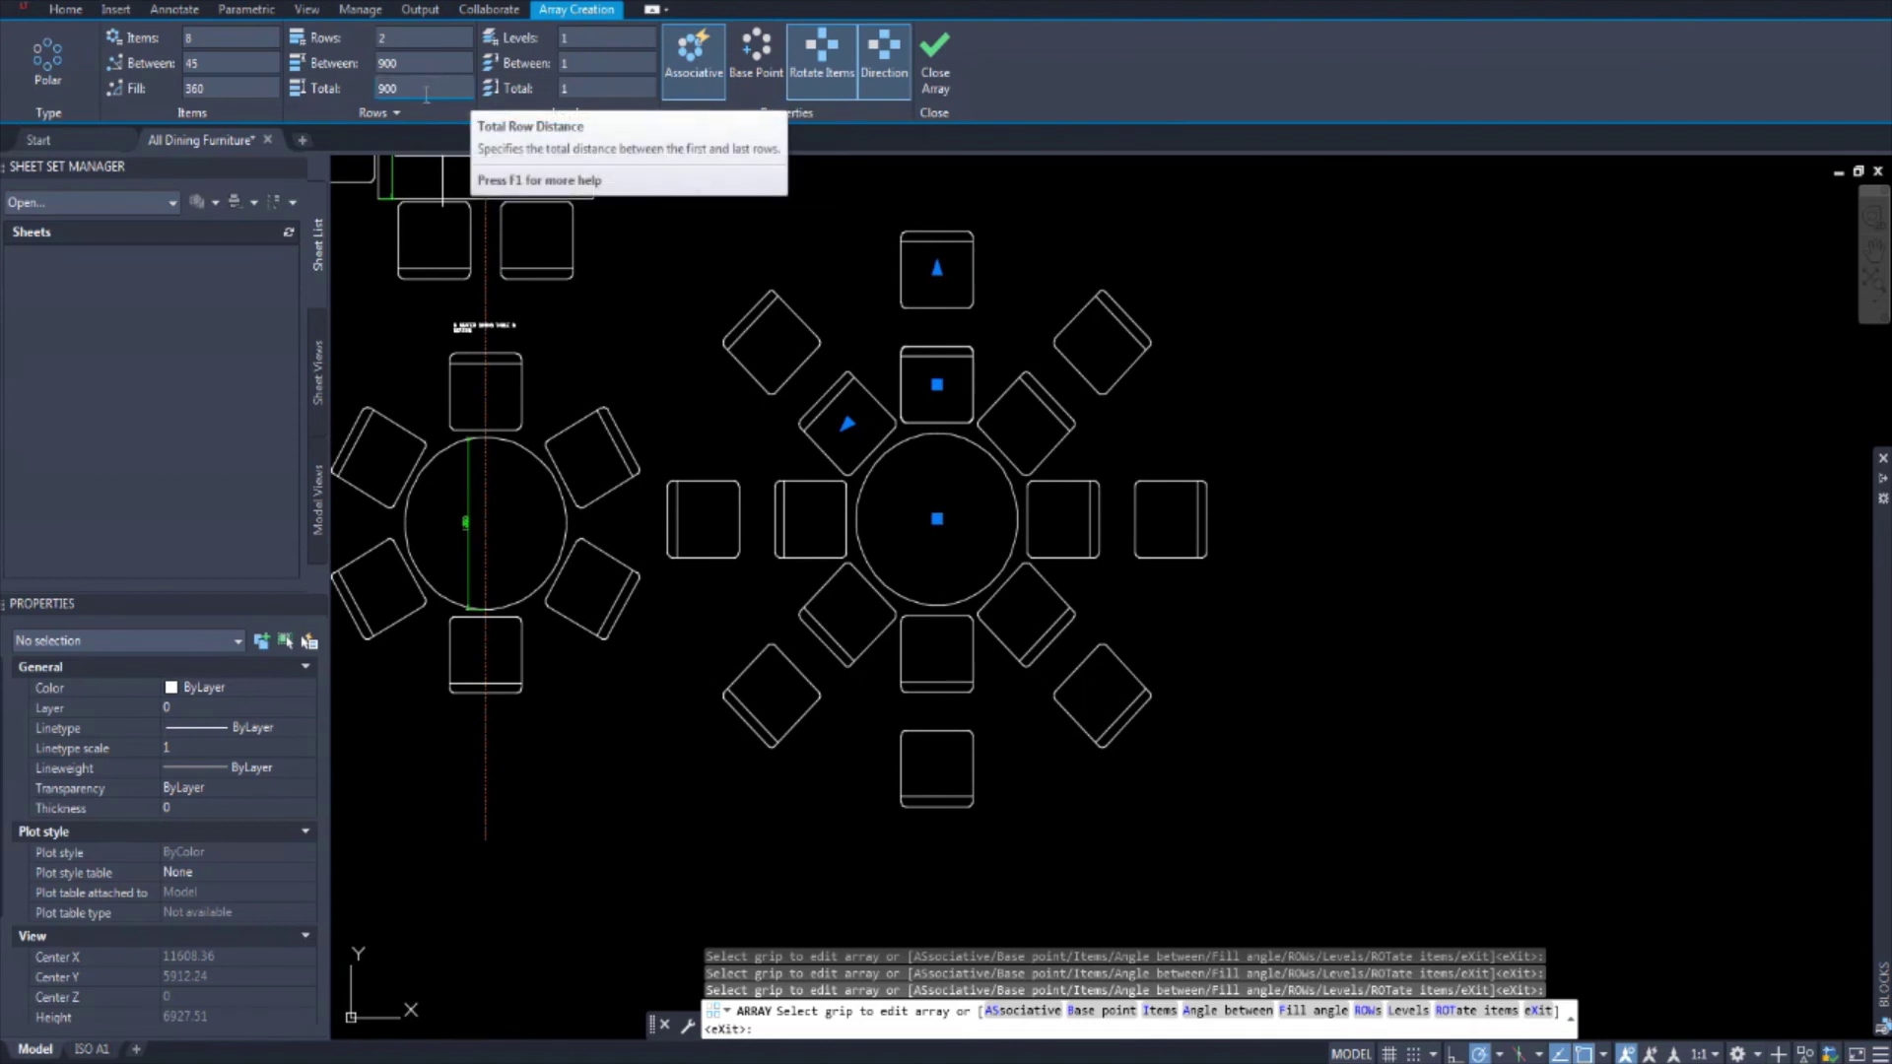
pyautogui.moveTo(1126, 407); pyautogui.dragTo(1151, 412, button='middle')
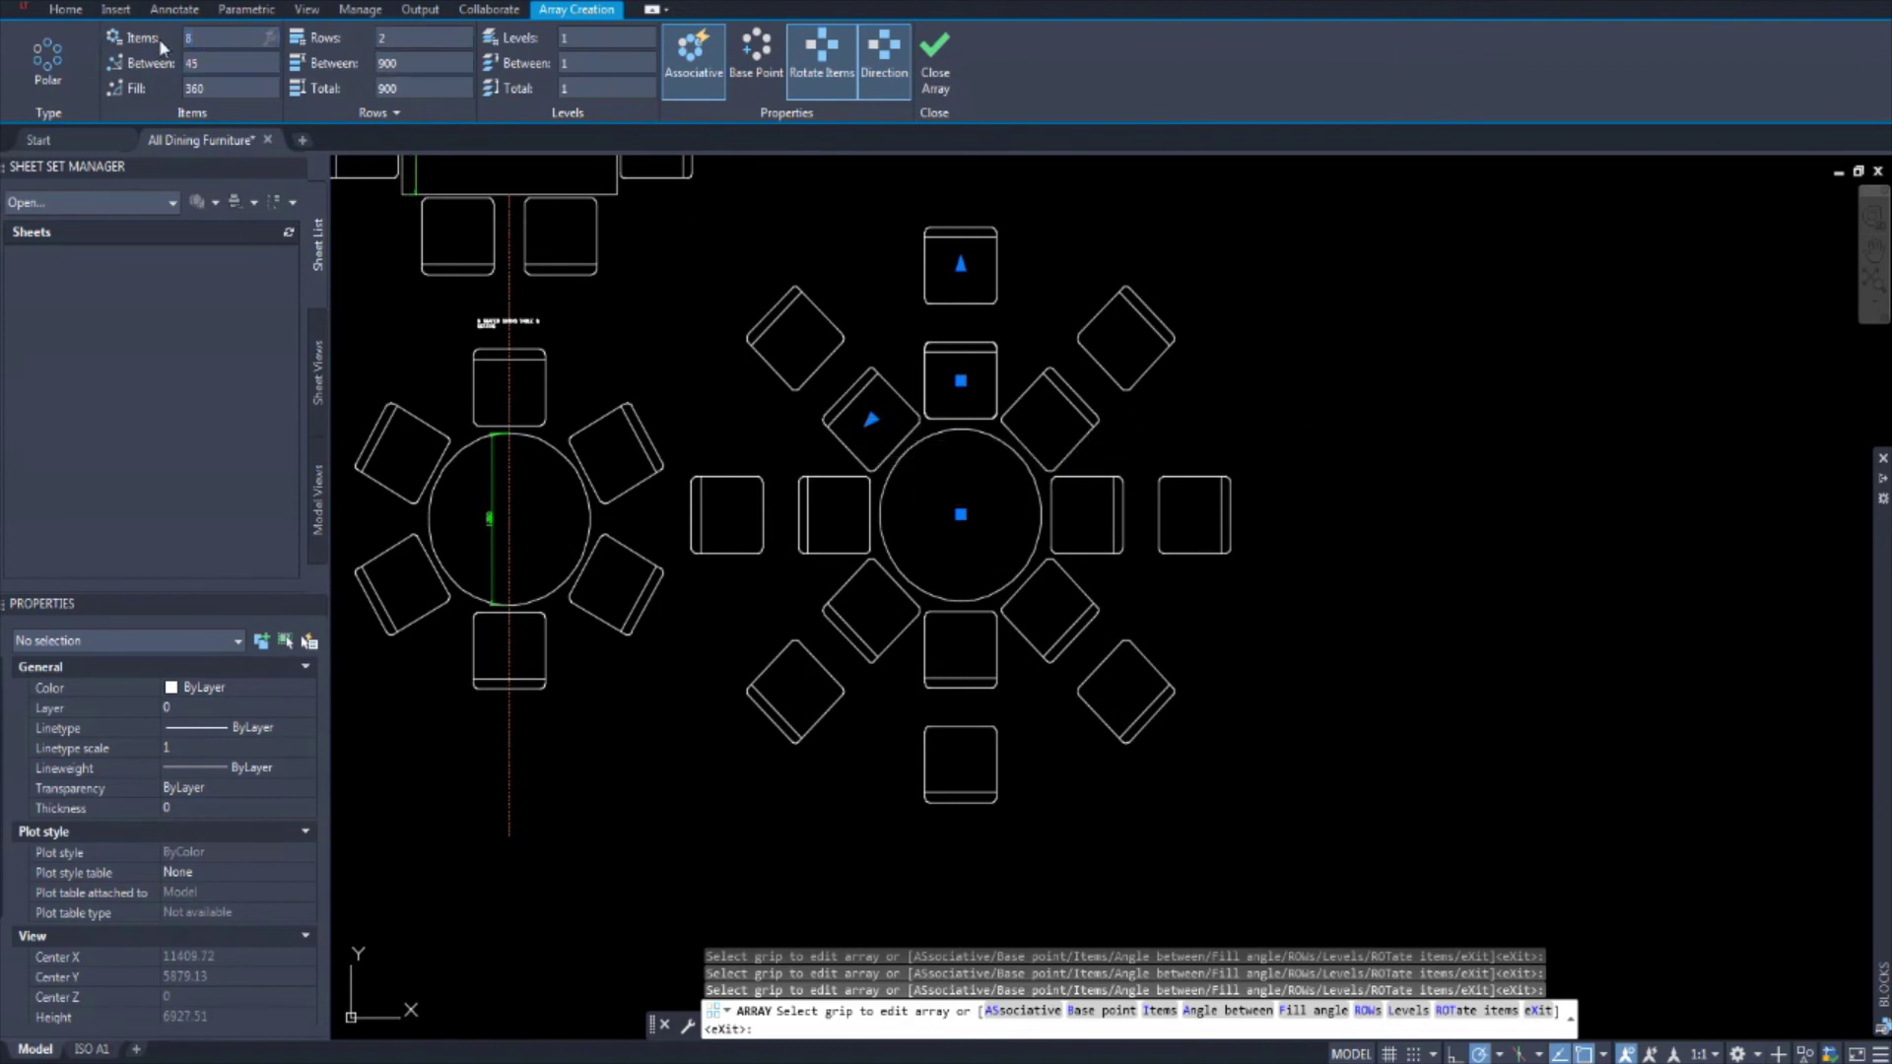
pyautogui.write('6')
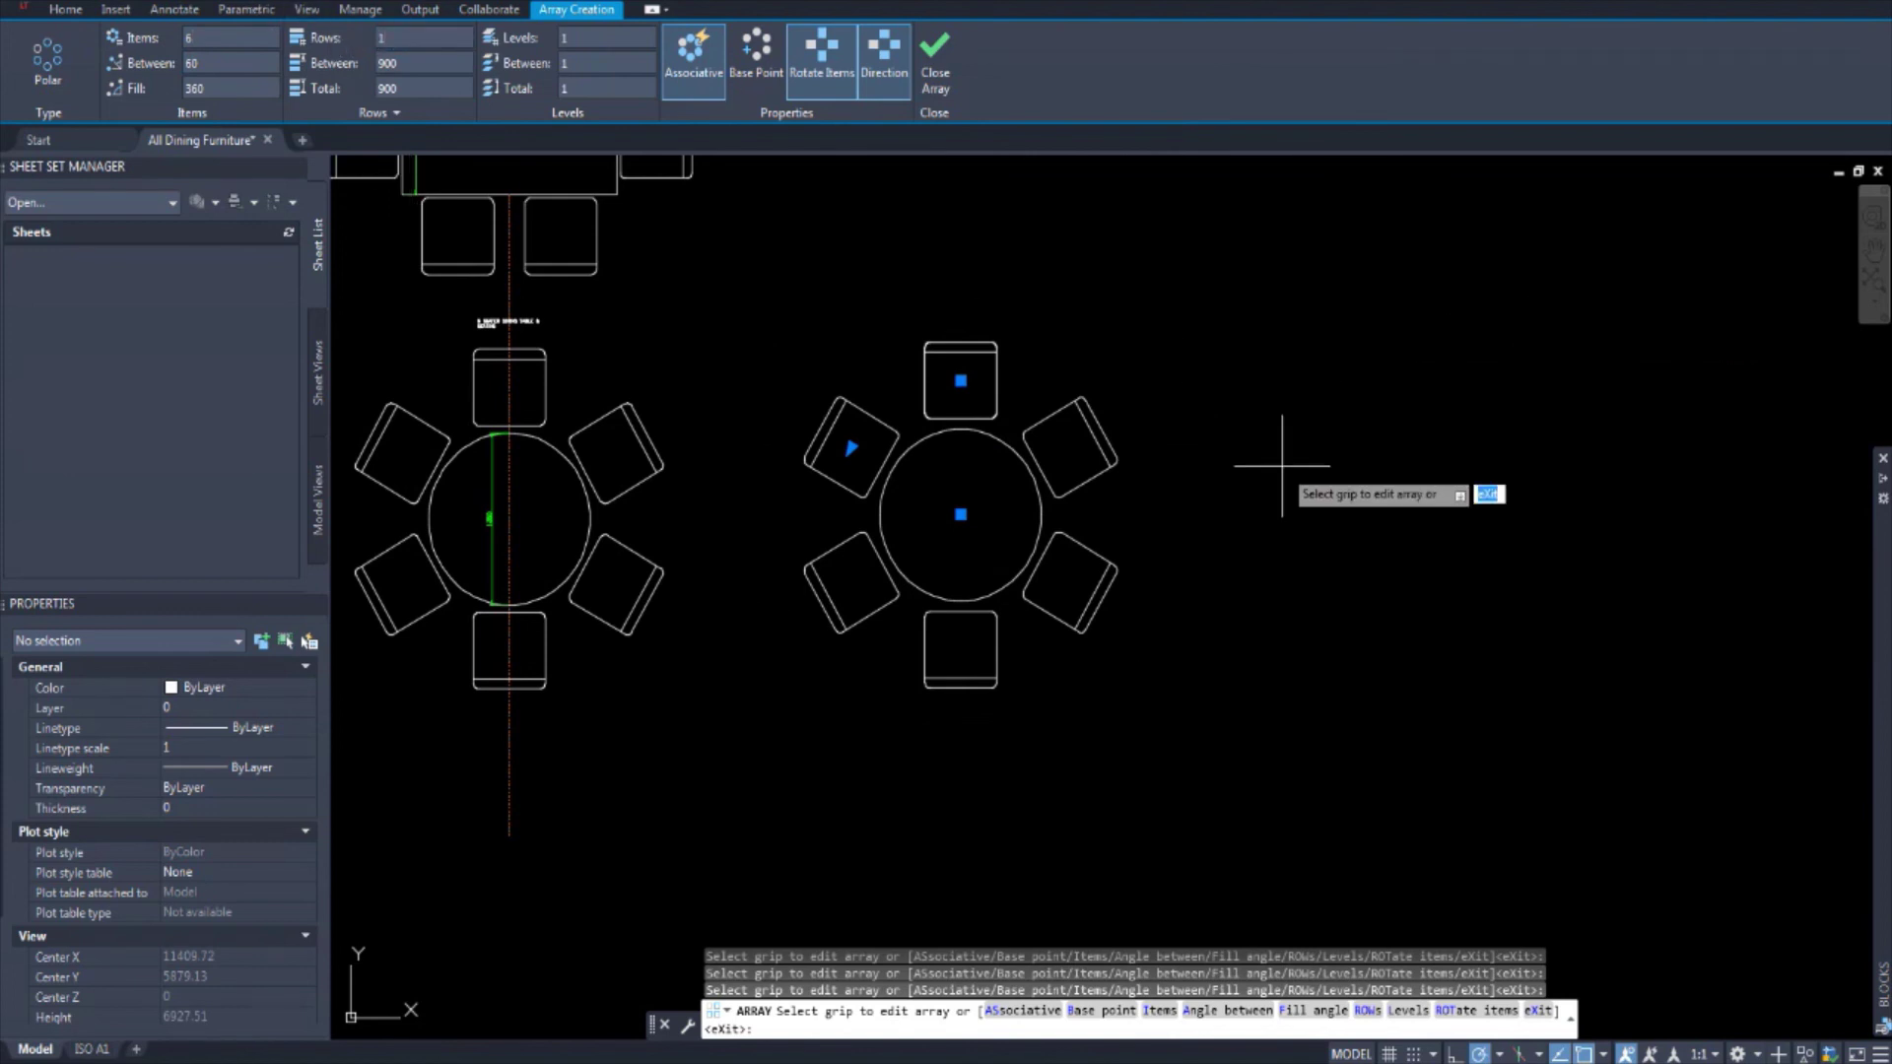
pyautogui.scroll(2, 1271, 449)
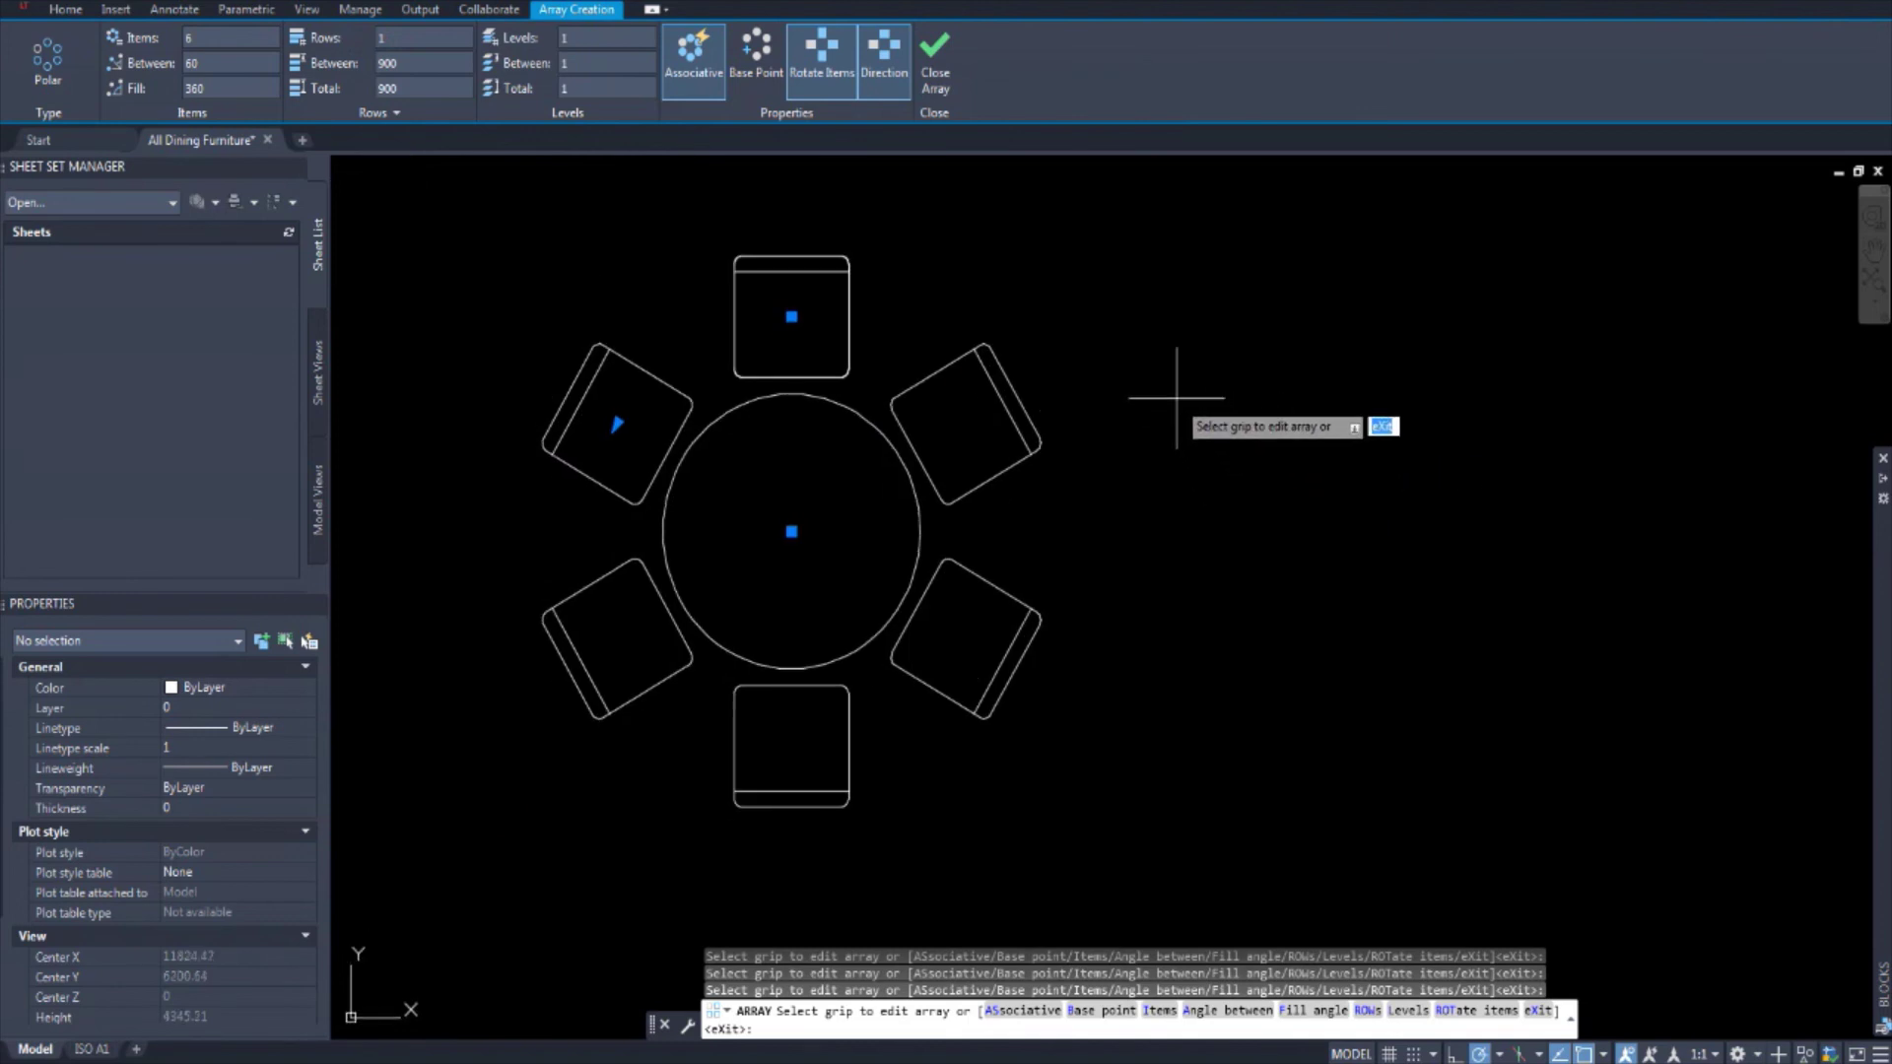
pyautogui.press('Return')
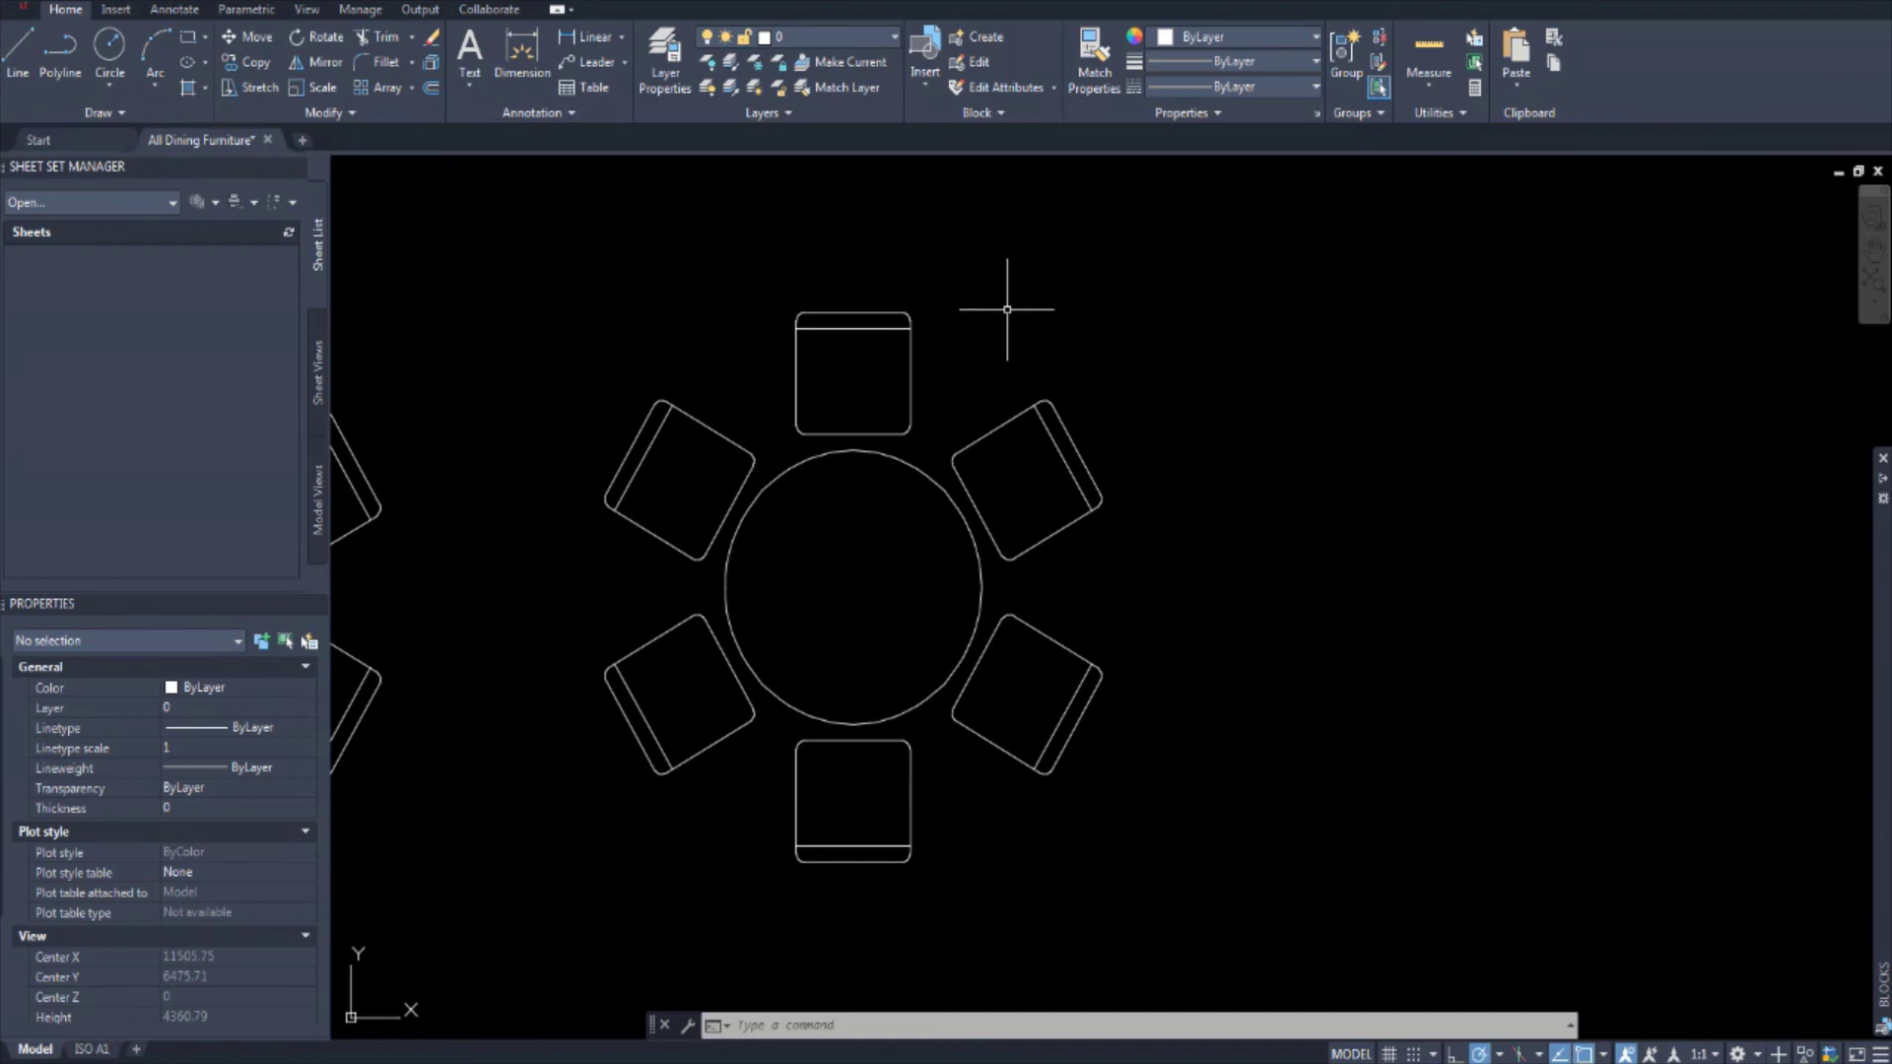
pyautogui.moveTo(922, 299); pyautogui.dragTo(937, 298, button='middle')
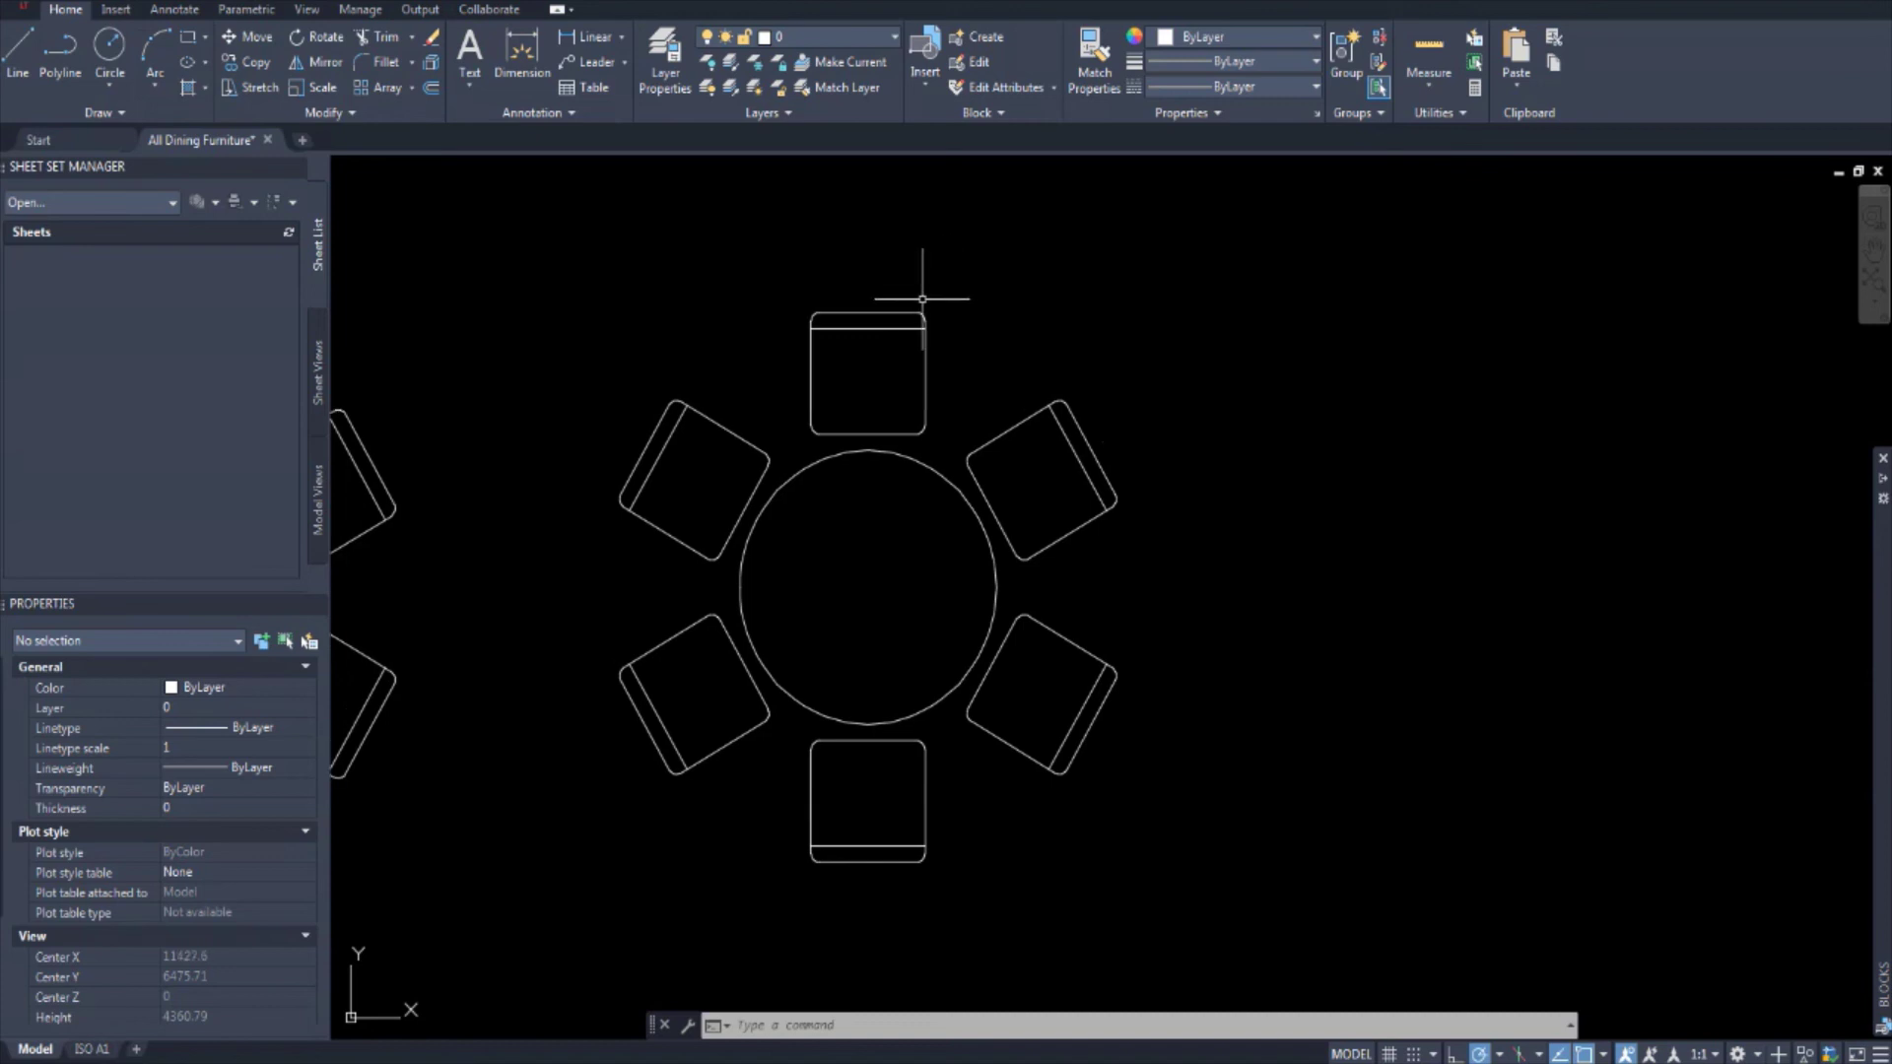